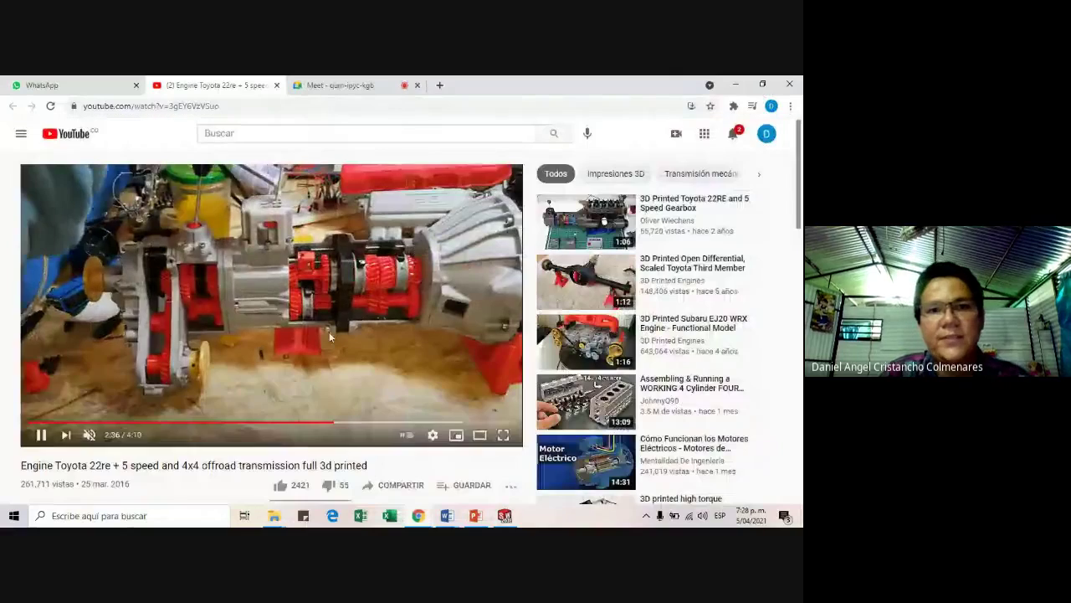
# - Pause the Toyota engine video and switch to the open sketch in SOLIDWORKS
pyautogui.click(322, 294)
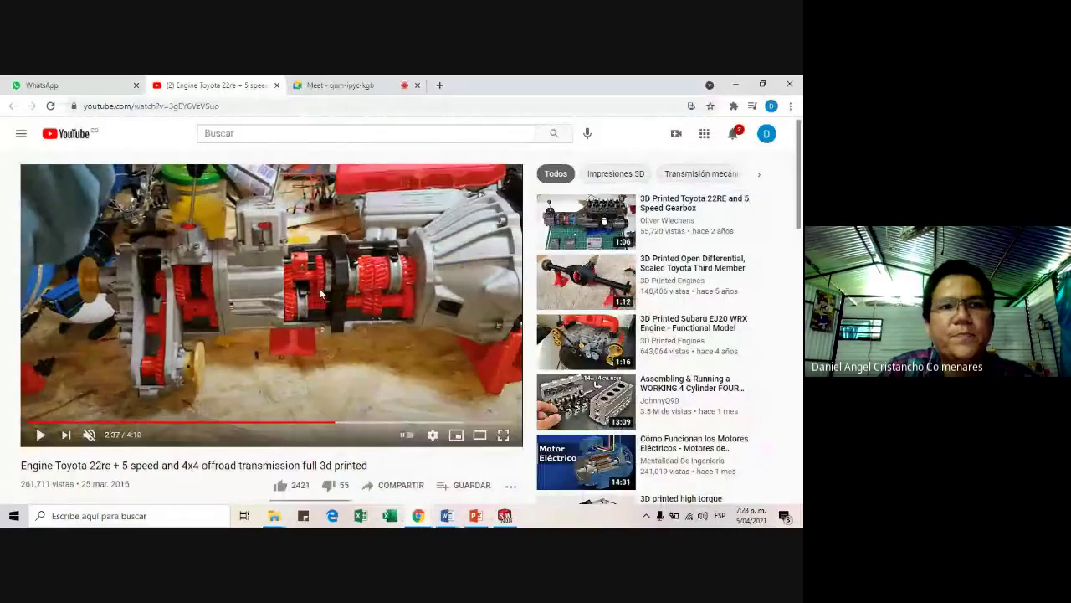
pyautogui.click(345, 85)
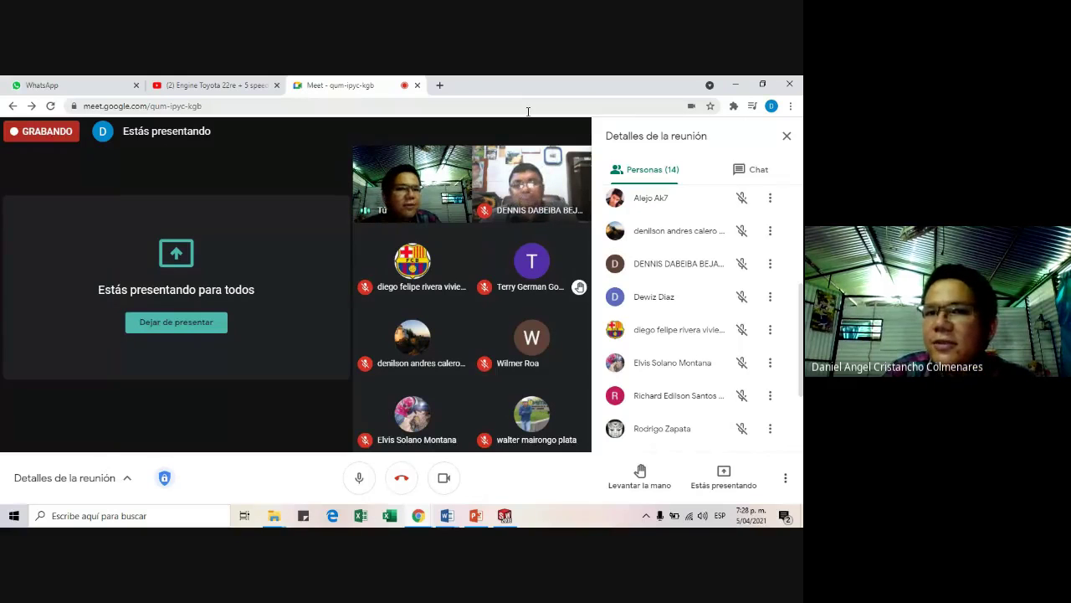
pyautogui.click(505, 516)
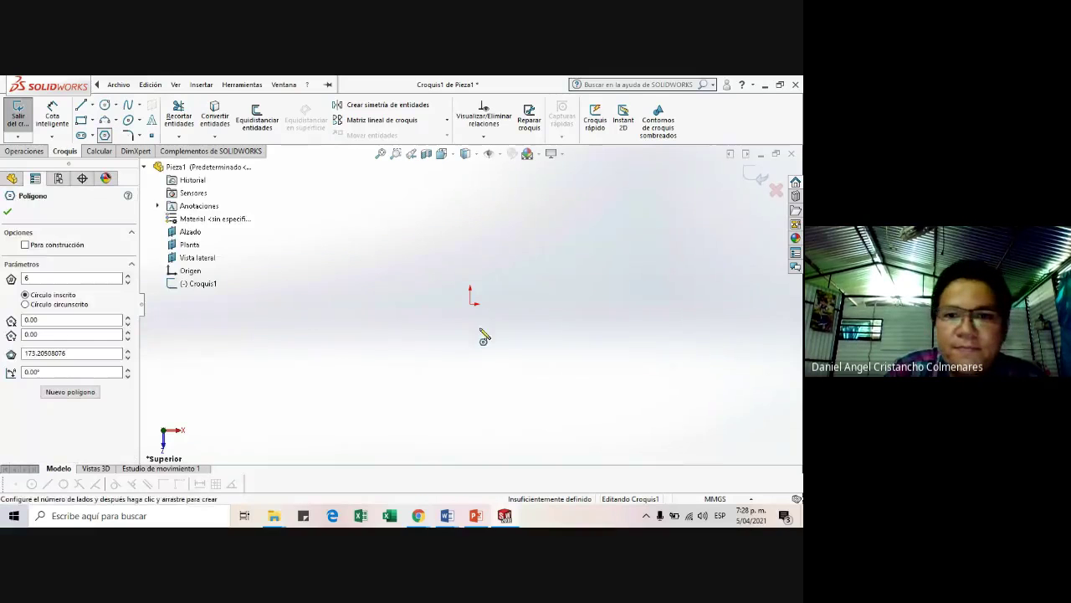
# - Sketch a six-sided polygon with an inscribed circle about 106 mm across, centred about 11.5 mm from the origin along negative X
pyautogui.click(452, 304)
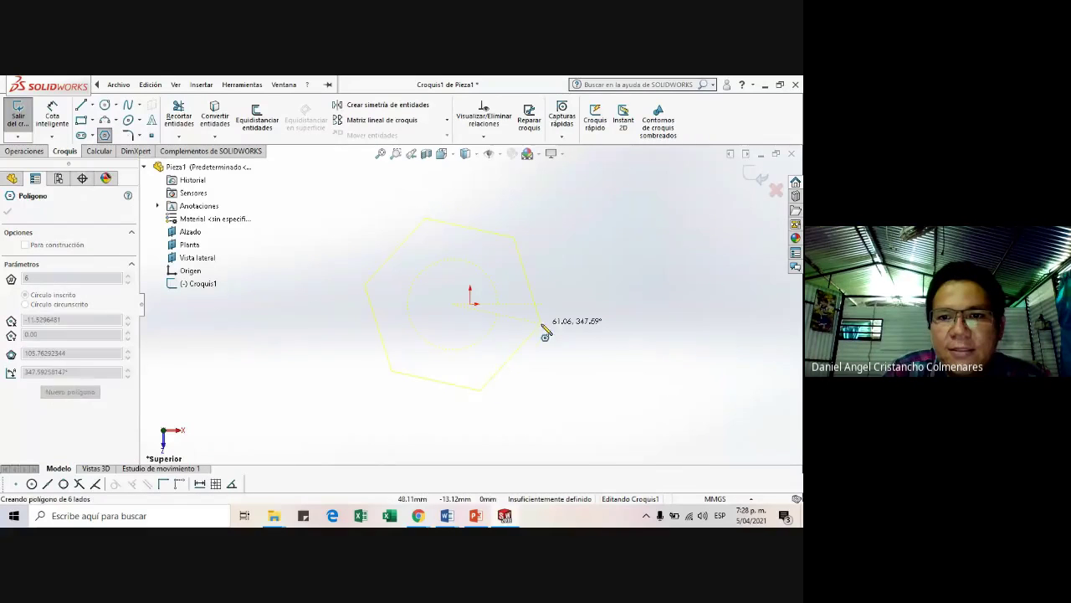
pyautogui.click(541, 324)
pyautogui.moveTo(556, 355); pyautogui.dragTo(484, 215)
pyautogui.moveTo(512, 306); pyautogui.dragTo(435, 242)
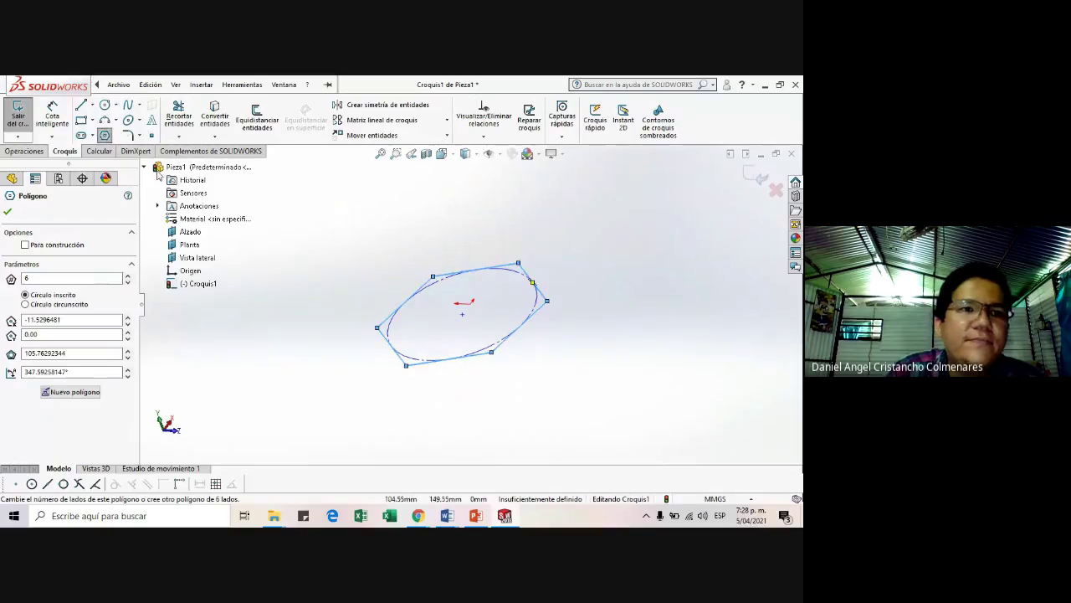
# - Extrude the hexagon sketch upward to a depth of 36 mm
pyautogui.click(24, 151)
pyautogui.click(22, 119)
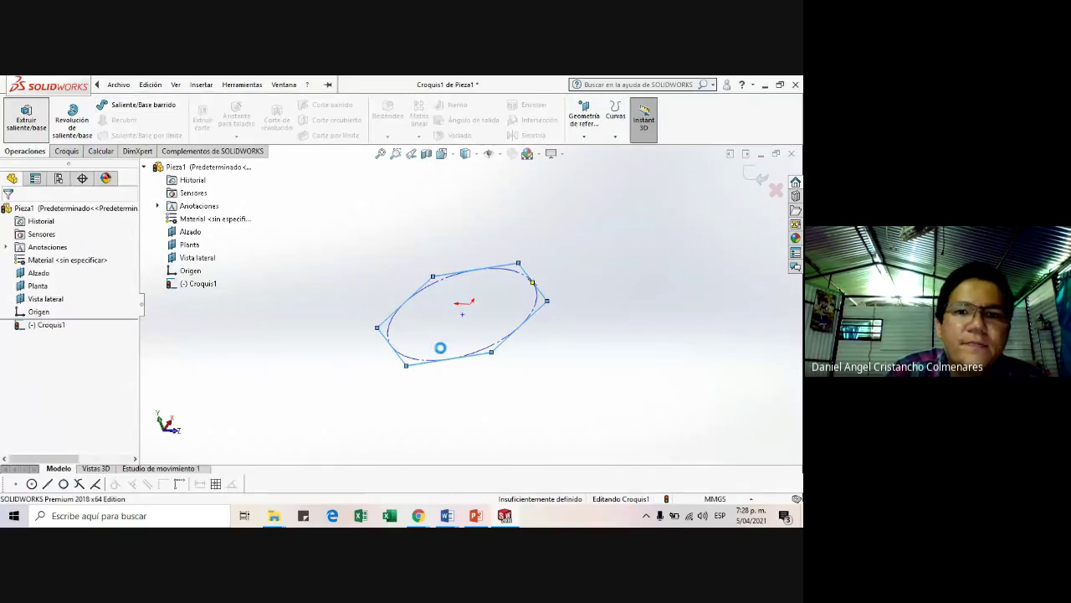
pyautogui.click(444, 343)
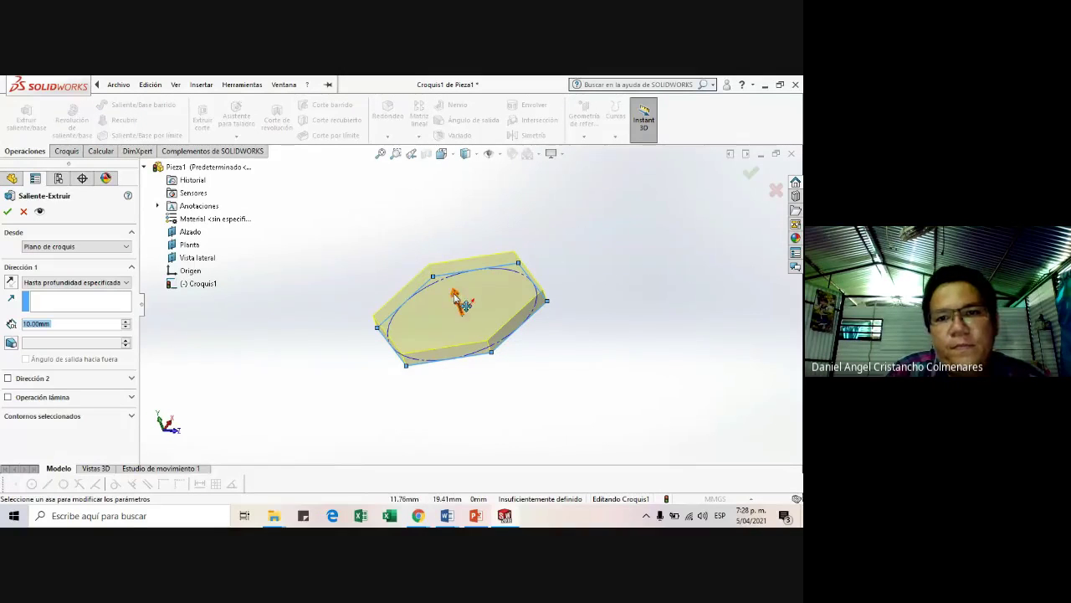
pyautogui.moveTo(452, 283)
pyautogui.mouseDown()
pyautogui.moveTo(432, 262)
pyautogui.moveTo(438, 288)
pyautogui.mouseUp()
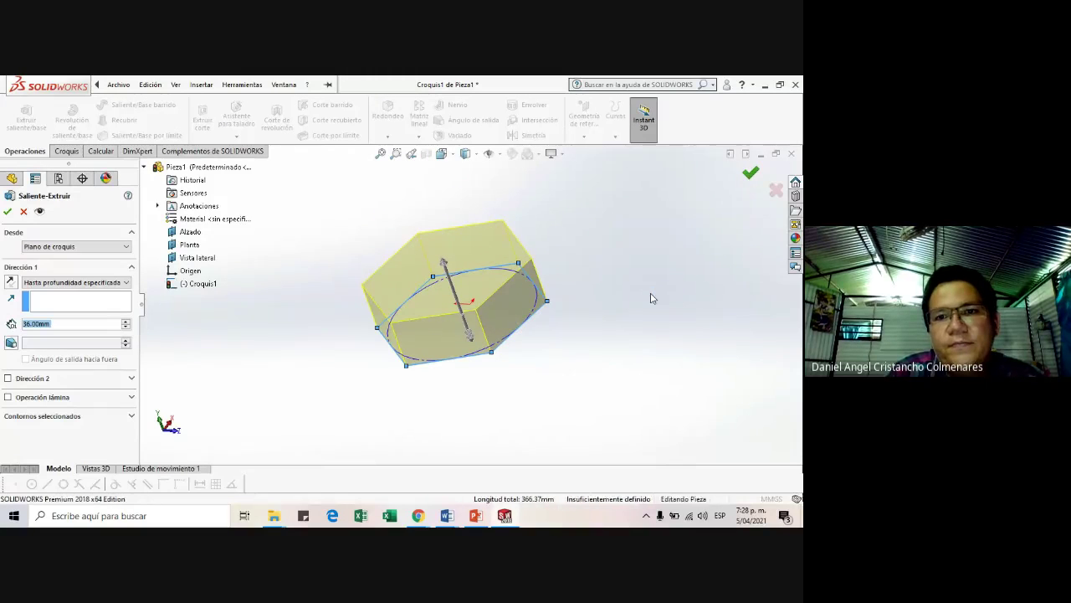
pyautogui.press('Return')
pyautogui.moveTo(529, 289); pyautogui.dragTo(482, 250)
pyautogui.scroll(3, 466, 281)
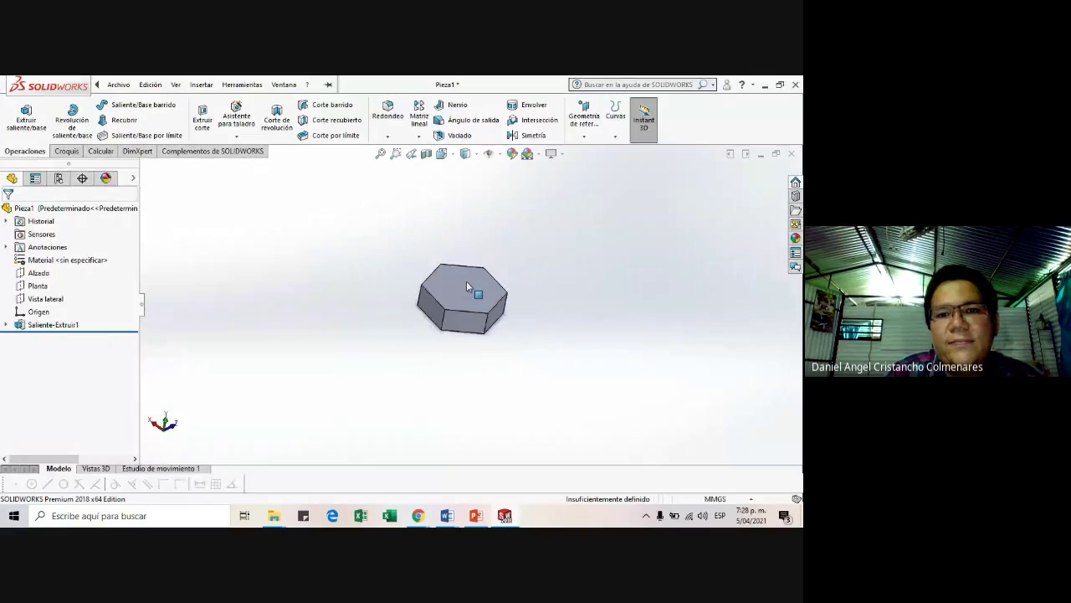
pyautogui.scroll(-5, 465, 282)
pyautogui.scroll(1, 466, 304)
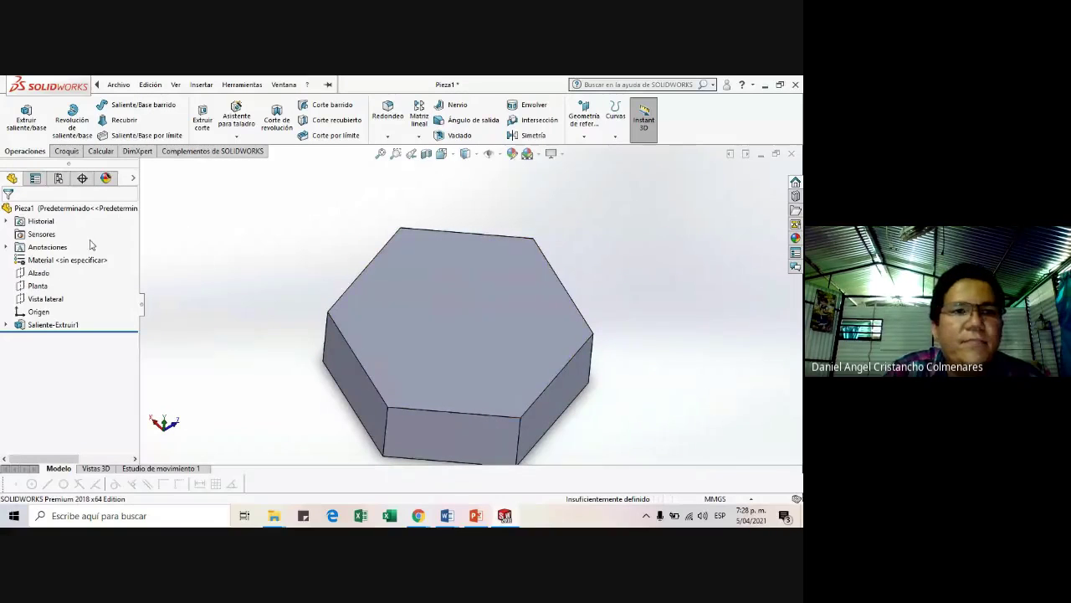
pyautogui.click(118, 85)
pyautogui.click(68, 152)
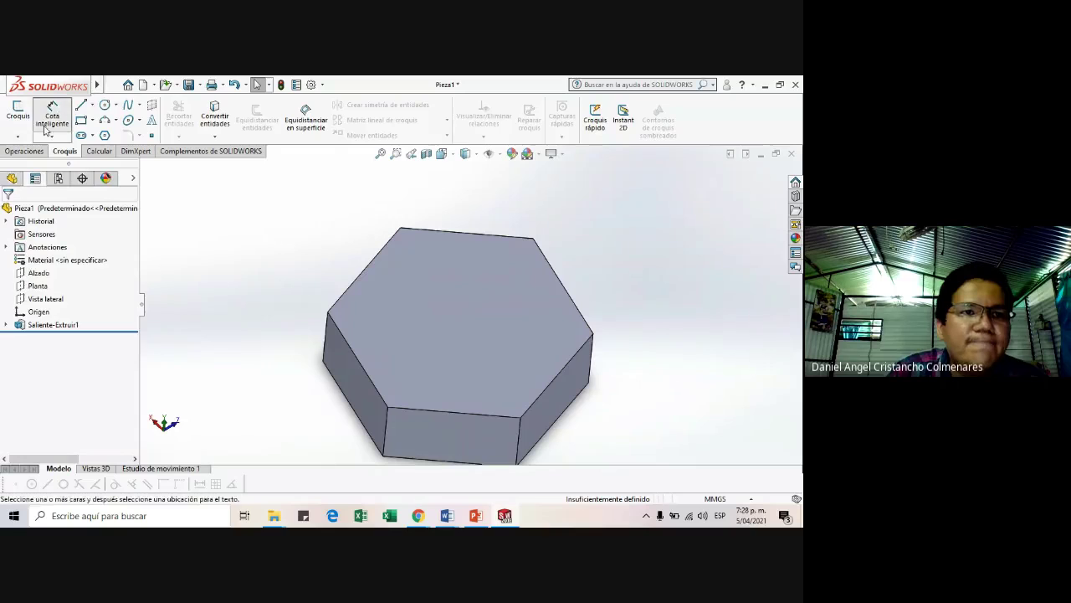
pyautogui.click(55, 113)
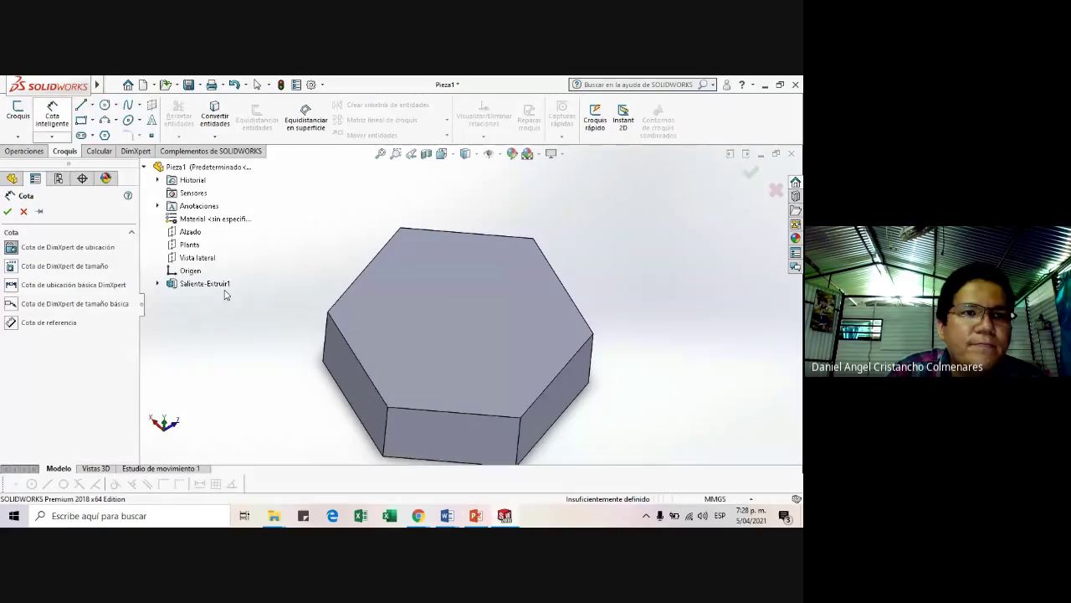
pyautogui.click(404, 414)
pyautogui.press('Escape')
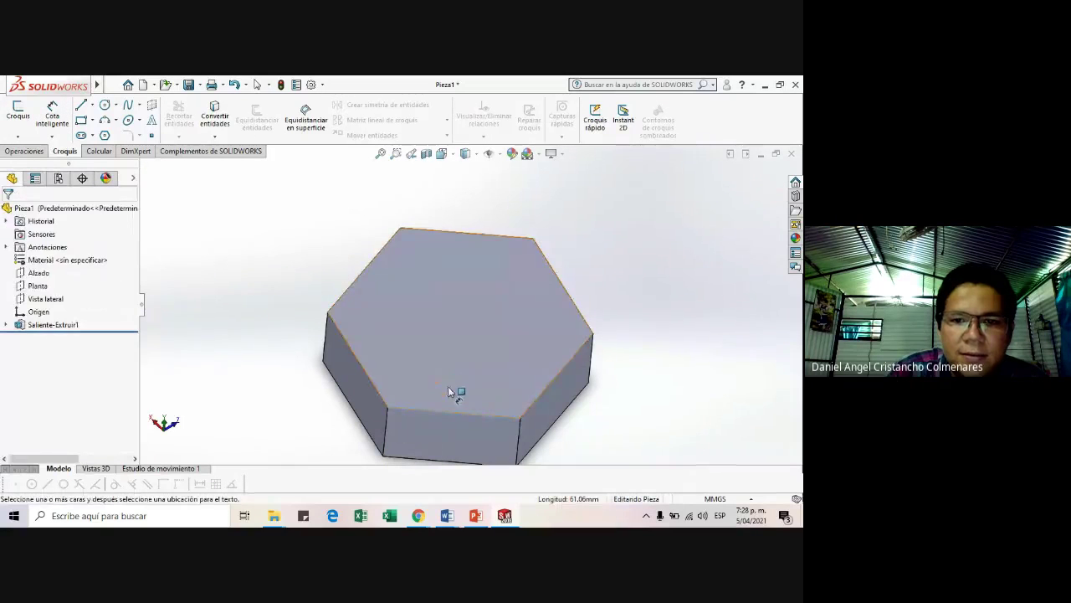
# - Try to sketch a circle from a new sketch started on the selected edge of the hexagon's top face
pyautogui.click(16, 111)
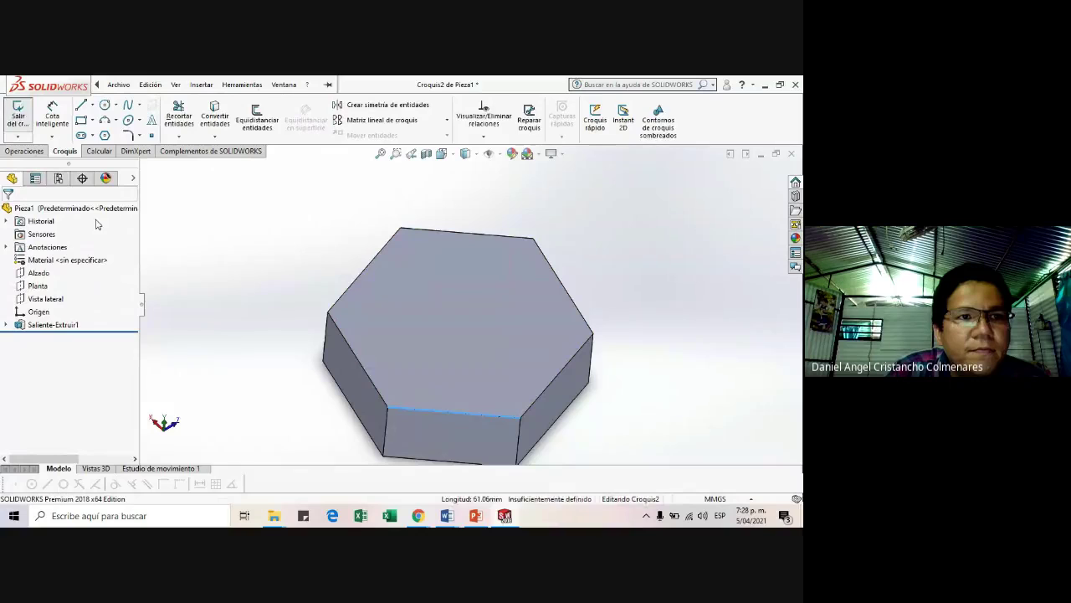
pyautogui.click(105, 105)
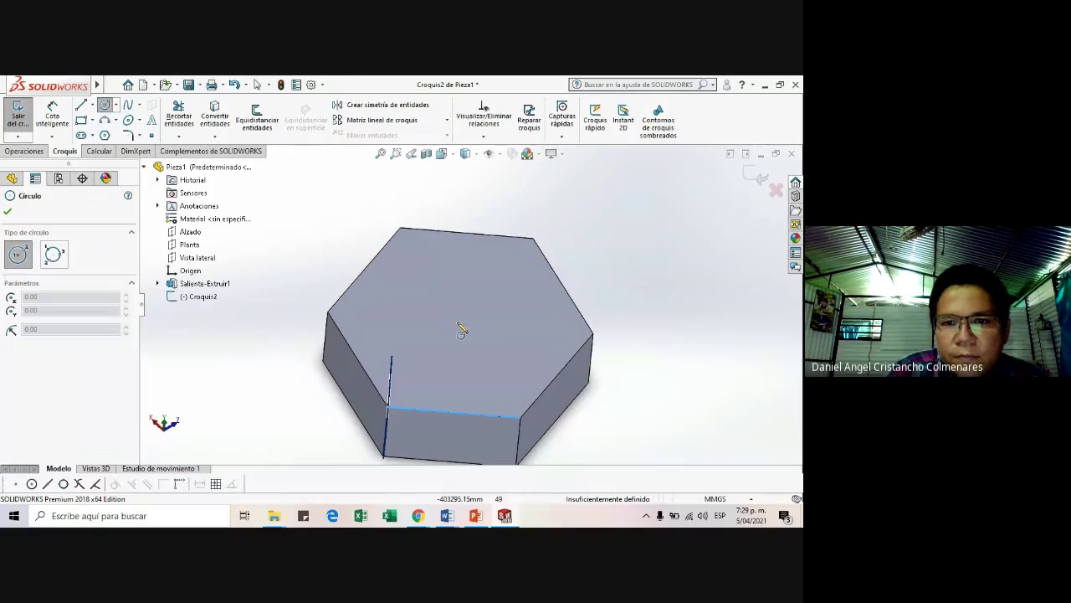
pyautogui.scroll(1, 463, 326)
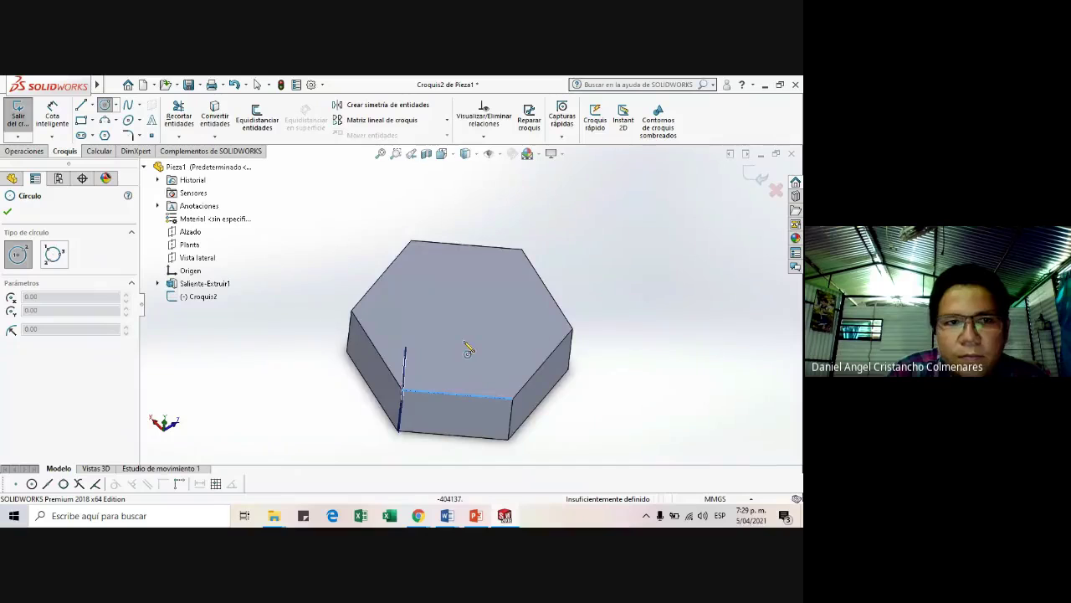
pyautogui.scroll(3, 468, 343)
pyautogui.scroll(-4, 446, 311)
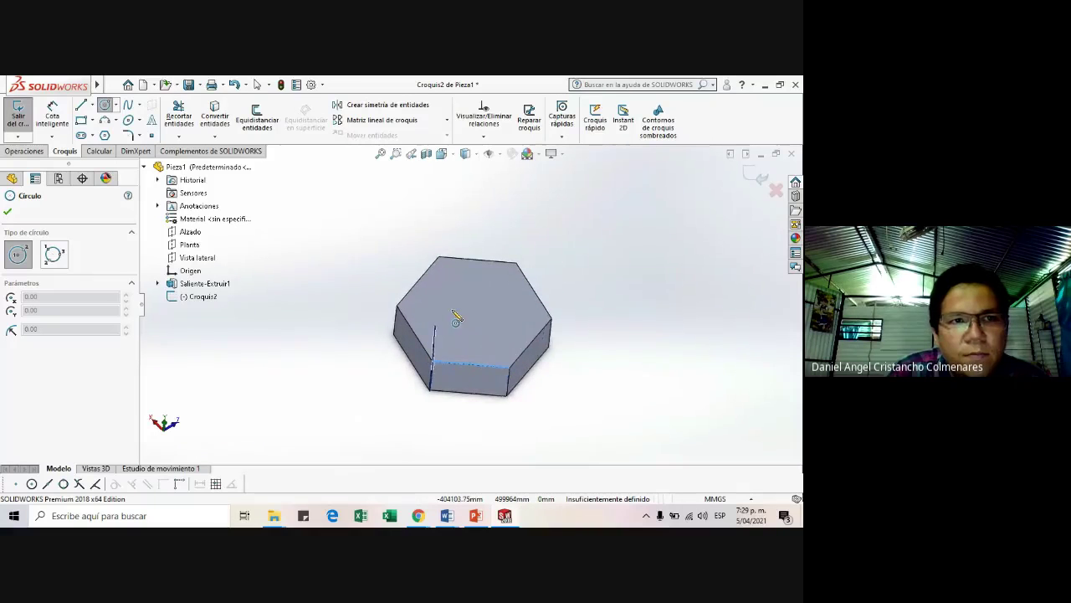
pyautogui.click(18, 117)
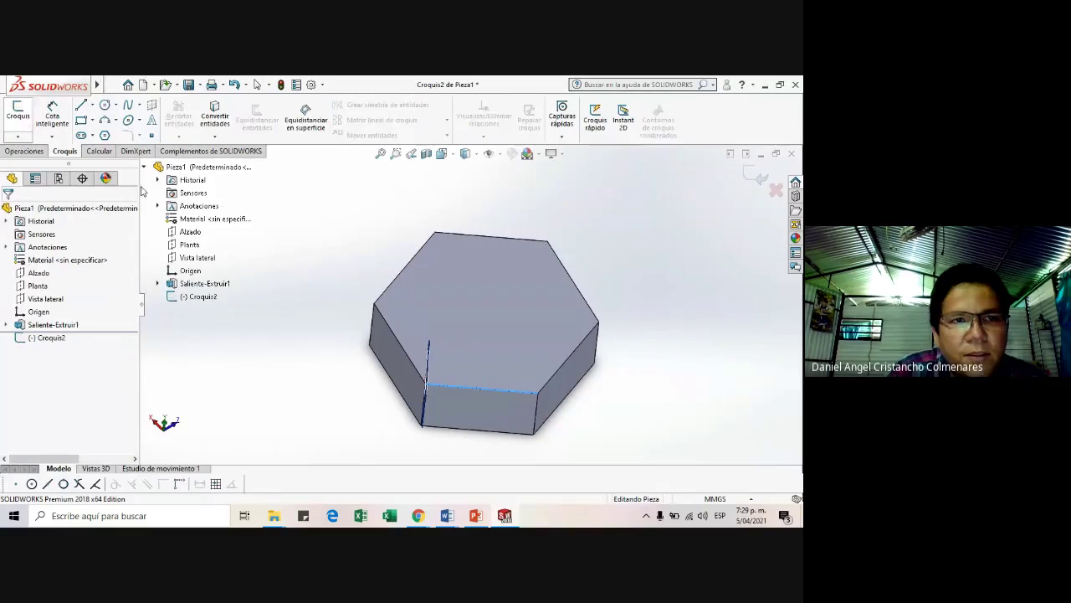
# - Sketch a circle about 66 mm in diameter on the hexagonal block's top face, centred on the origin
pyautogui.click(25, 123)
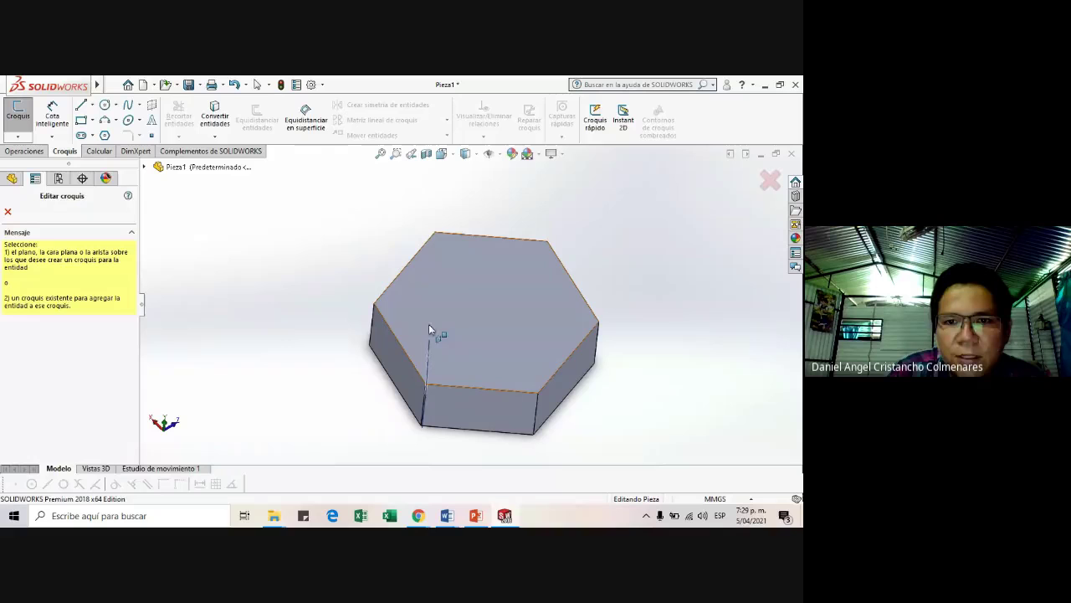
pyautogui.click(465, 327)
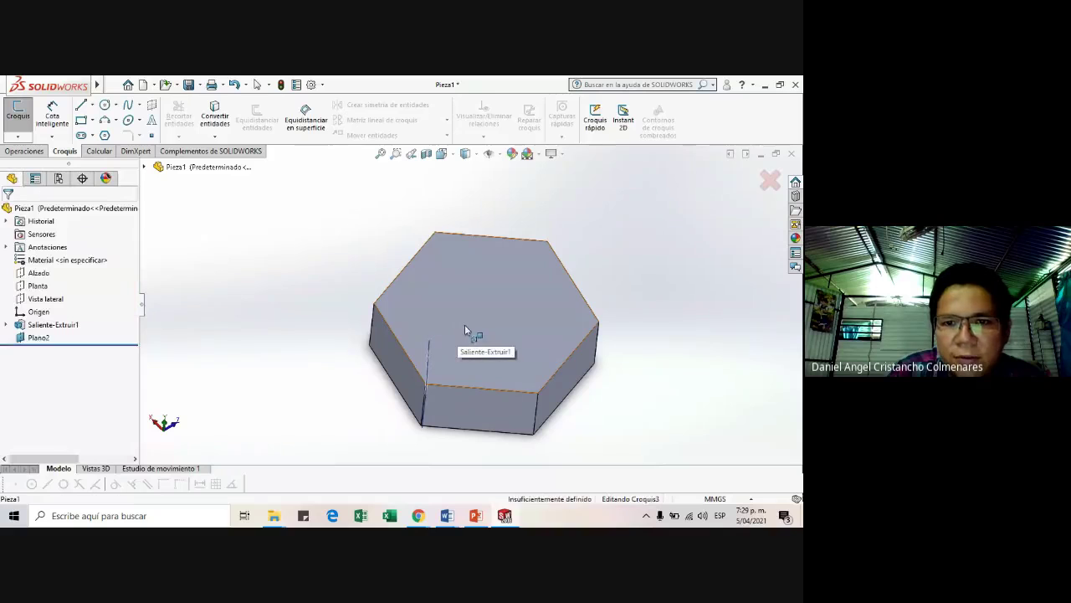
pyautogui.click(104, 105)
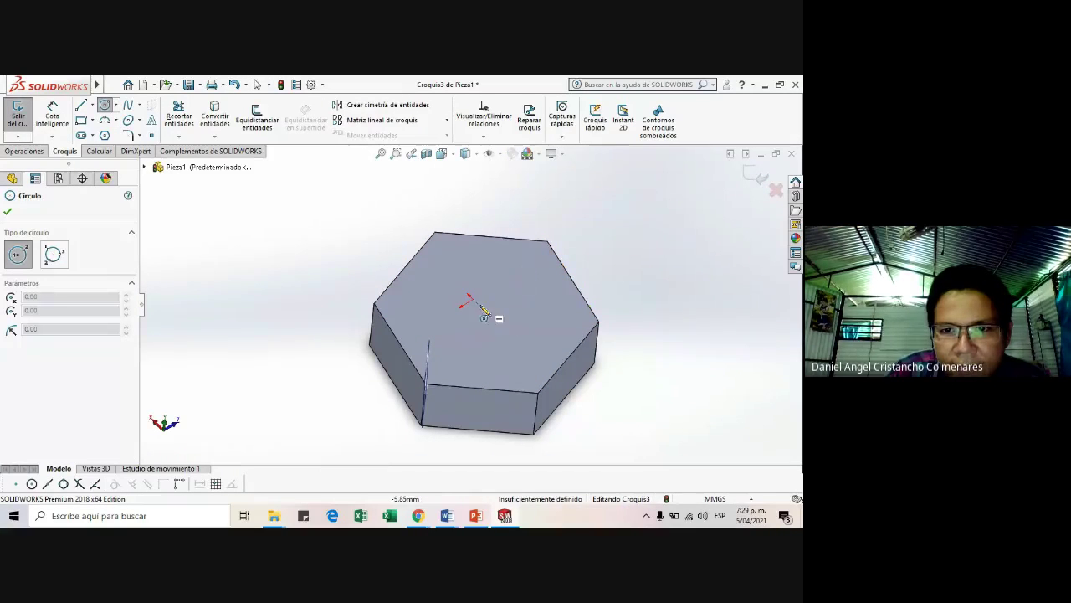
pyautogui.click(472, 303)
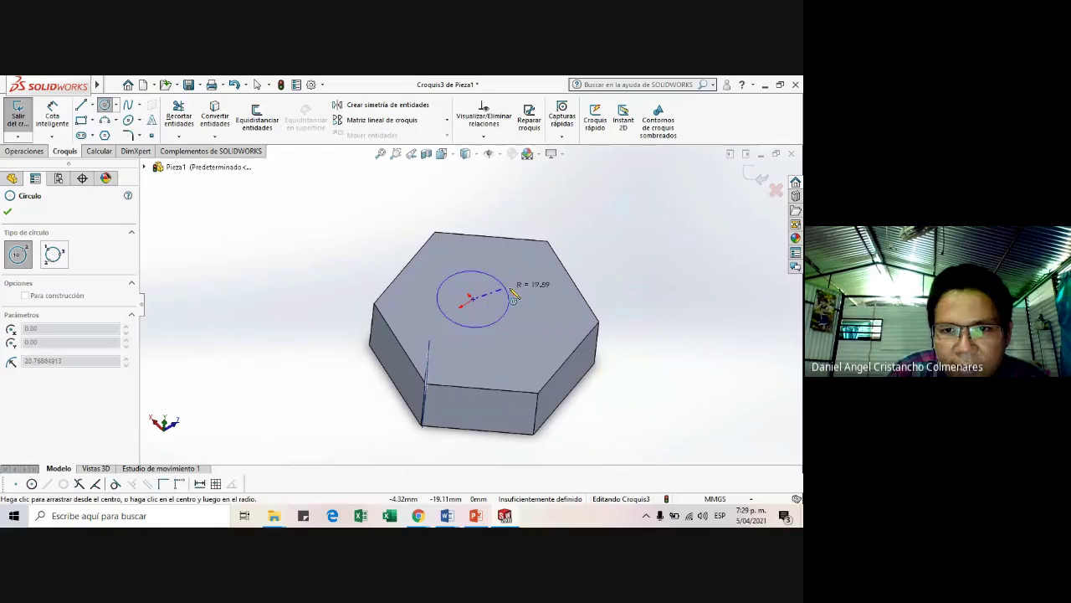
pyautogui.click(539, 301)
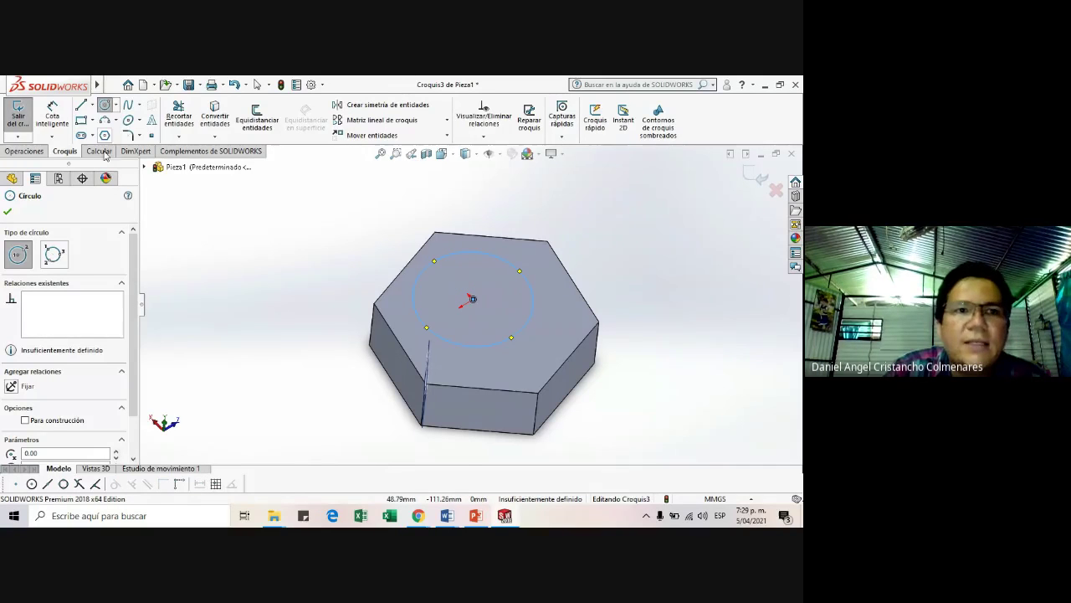
# - Extrude the circle upward into a tall cylindrical shank merged with the hexagonal head
pyautogui.click(27, 150)
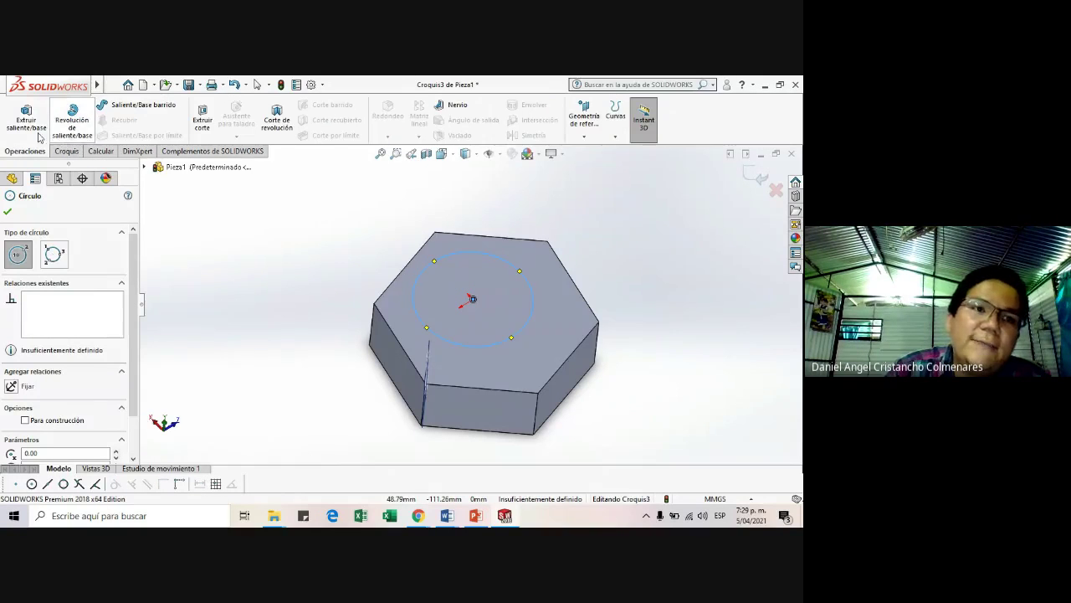
pyautogui.click(26, 117)
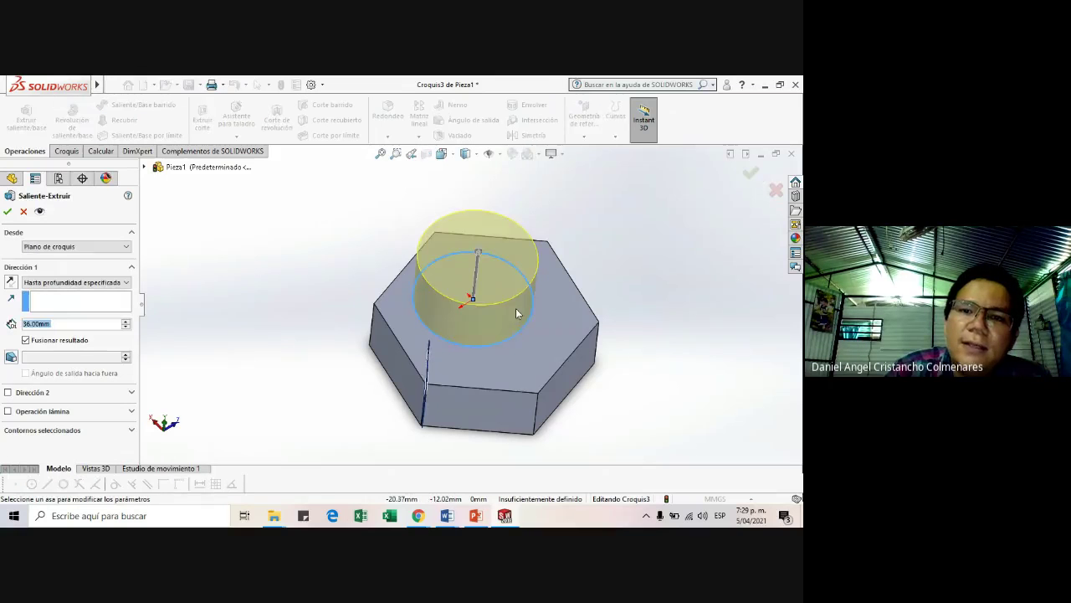
pyautogui.click(484, 256)
pyautogui.click(489, 180)
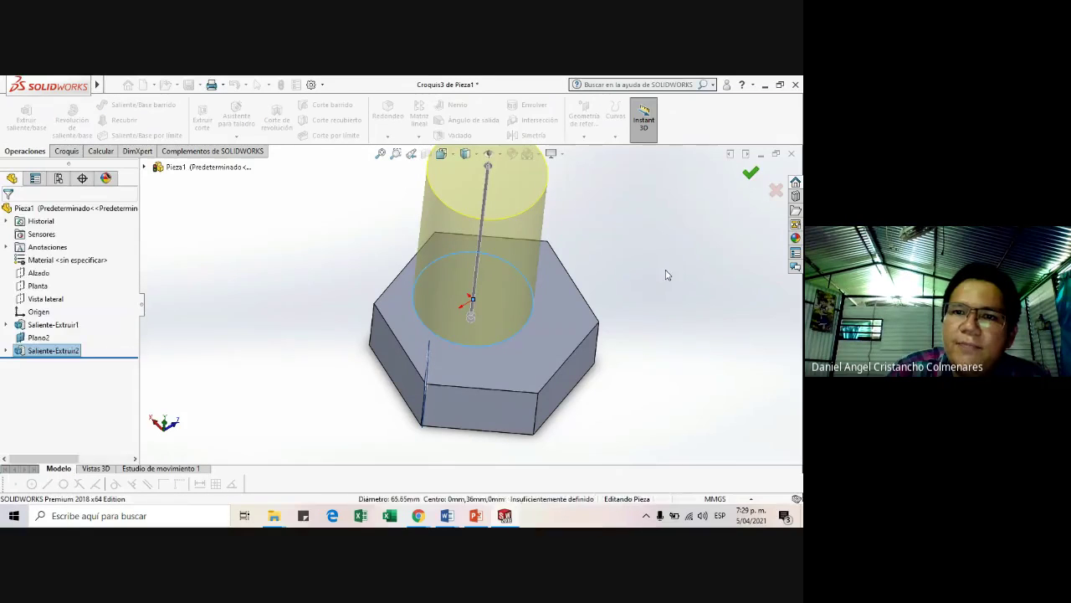
# - Examine the bolt-shaped part from several angles and distances
pyautogui.scroll(-3, 661, 275)
pyautogui.scroll(3, 562, 293)
pyautogui.scroll(2, 444, 322)
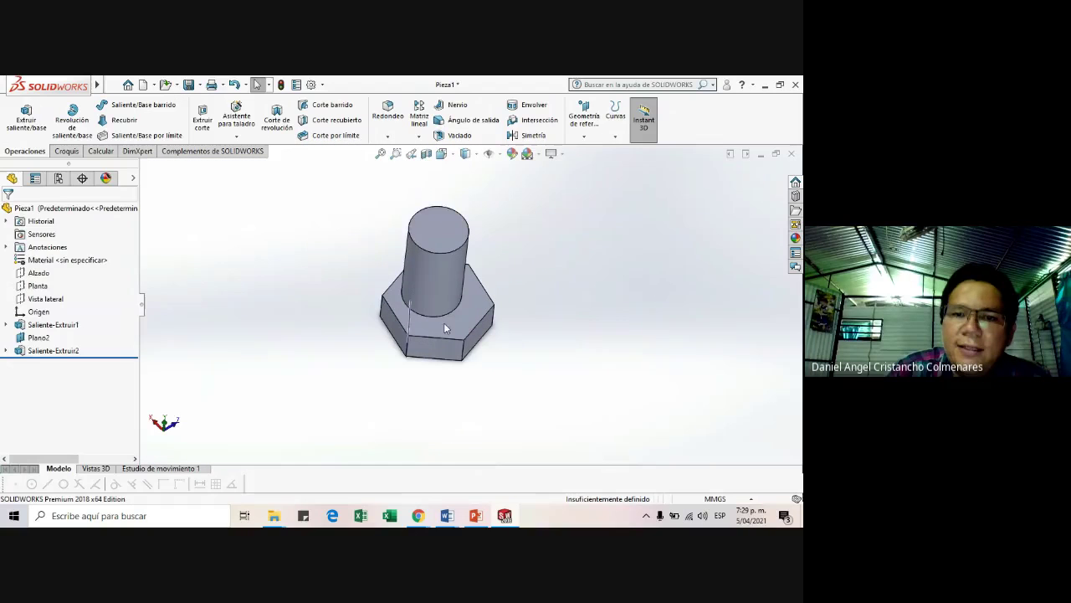
pyautogui.scroll(-3, 472, 251)
pyautogui.moveTo(472, 252); pyautogui.dragTo(449, 388)
pyautogui.scroll(-3, 478, 310)
pyautogui.scroll(5, 477, 312)
pyautogui.scroll(-2, 449, 389)
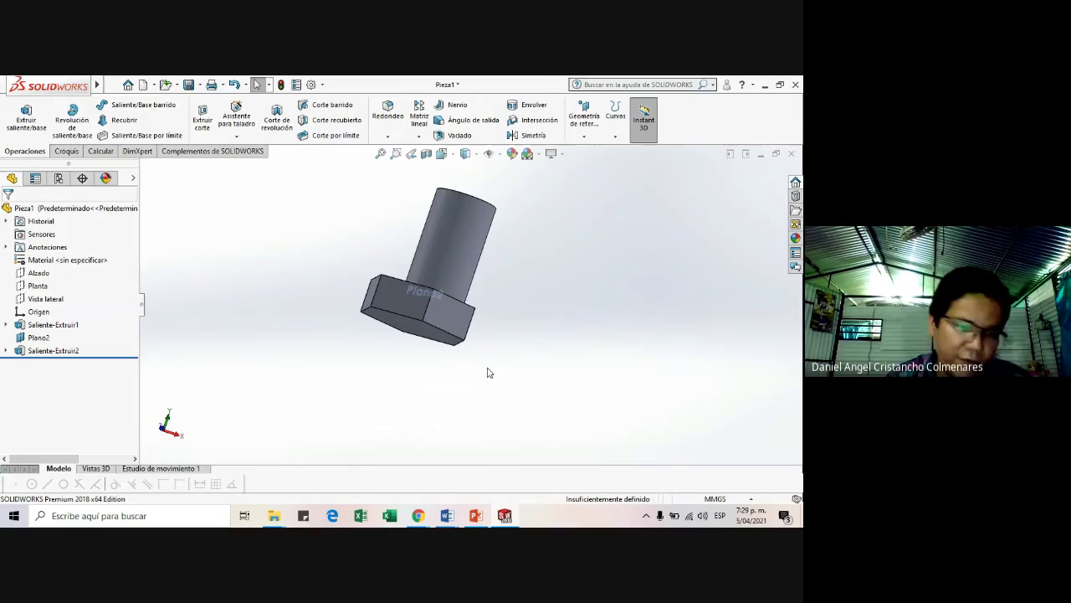
pyautogui.moveTo(478, 365); pyautogui.dragTo(435, 359)
# - Try to delete the whole bolt and to start a new sketch from its selected geometry
pyautogui.moveTo(459, 253); pyautogui.dragTo(341, 195)
pyautogui.press('Delete')
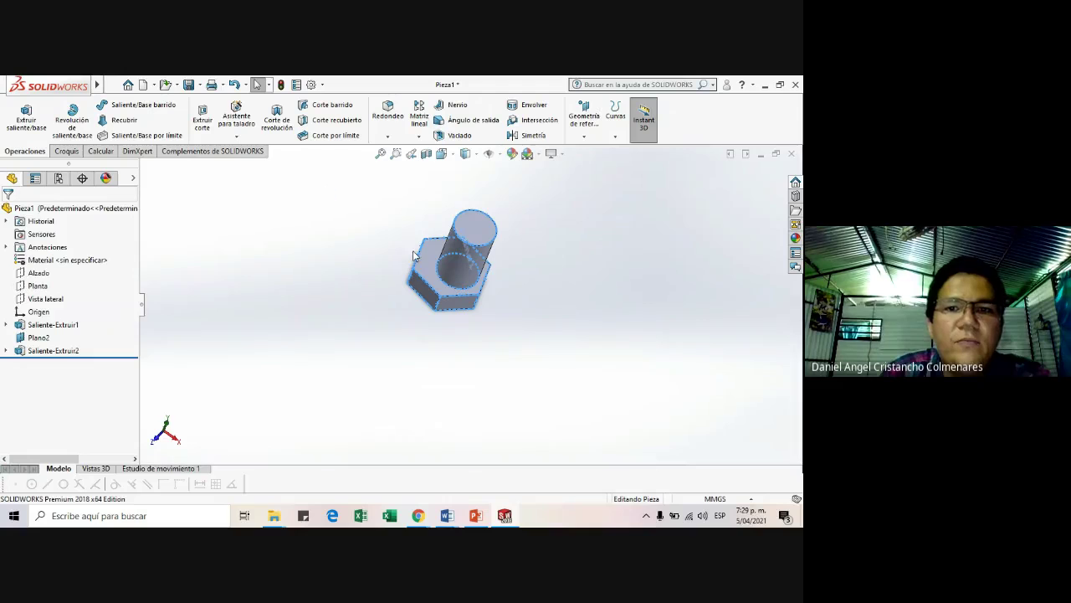
pyautogui.press('Delete')
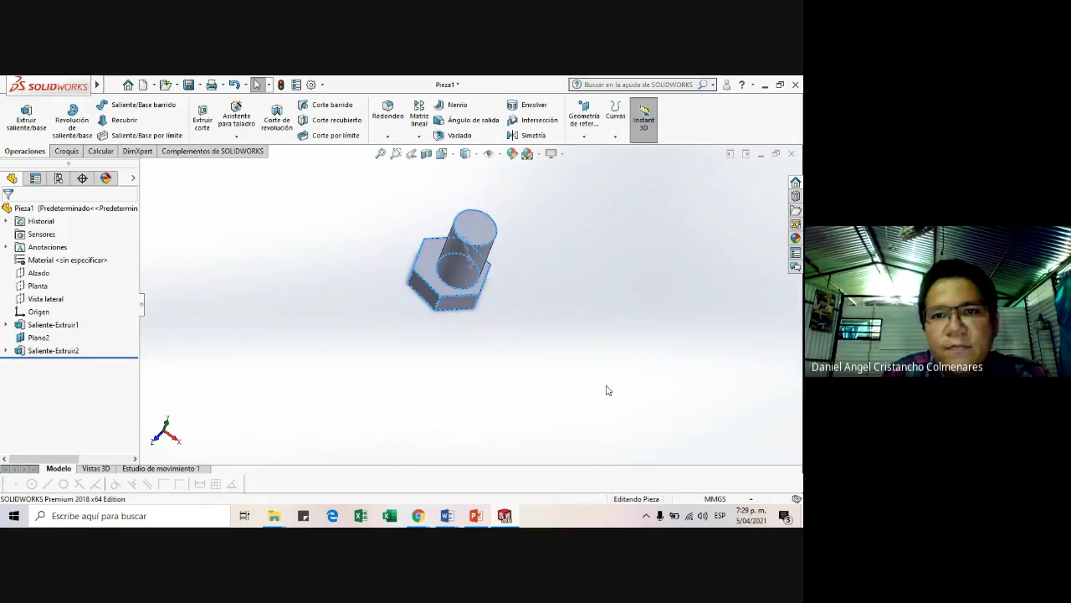
pyautogui.click(65, 151)
pyautogui.click(18, 113)
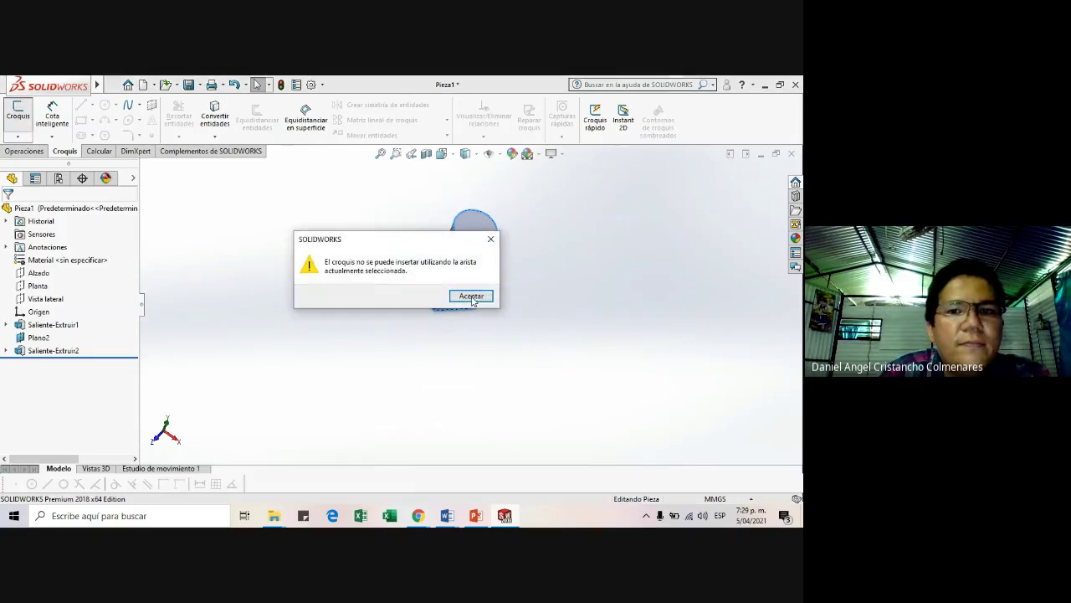
pyautogui.press('Return')
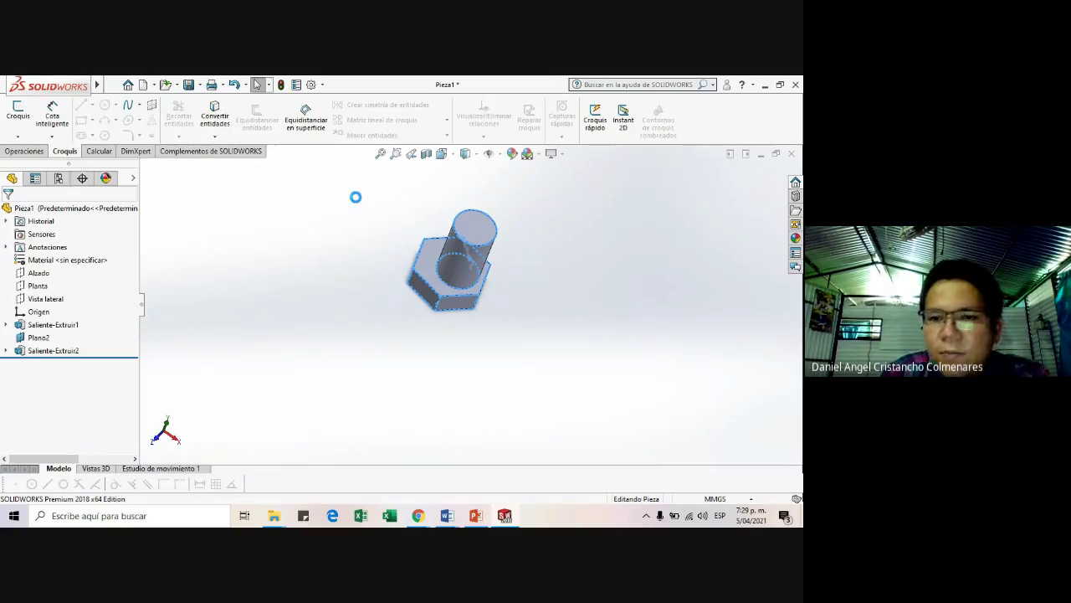
pyautogui.press('Delete')
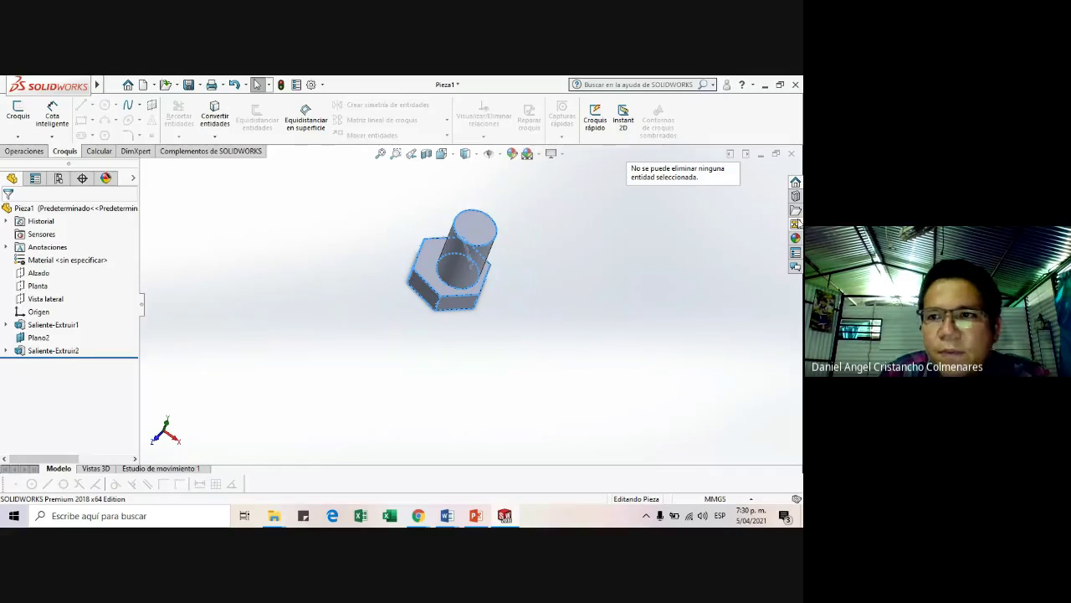
# - Close the bolt part and start a new part document
pyautogui.click(791, 153)
pyautogui.click(350, 307)
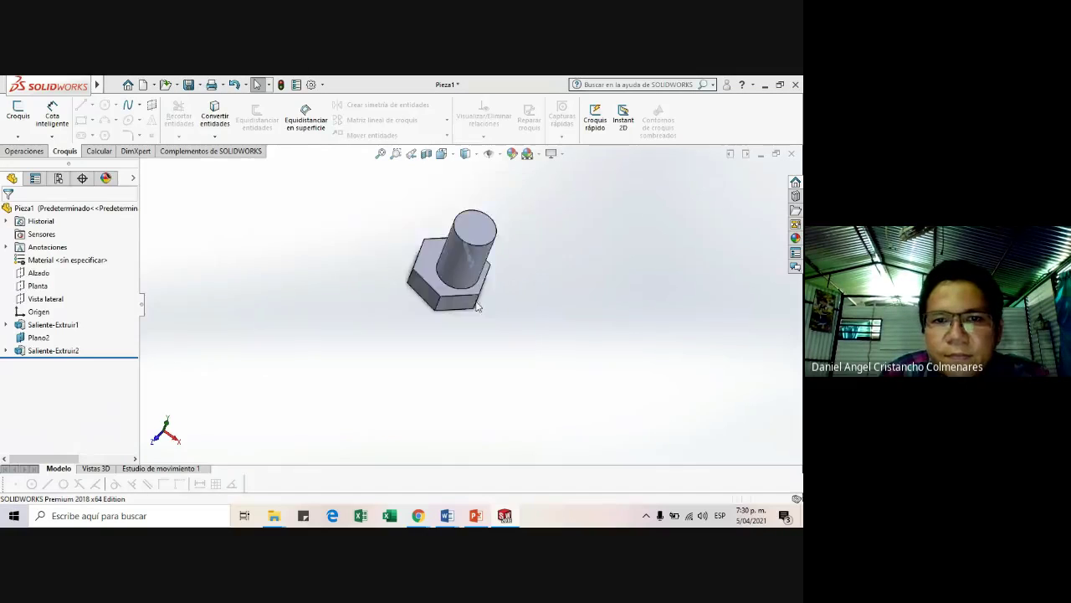
pyautogui.click(118, 84)
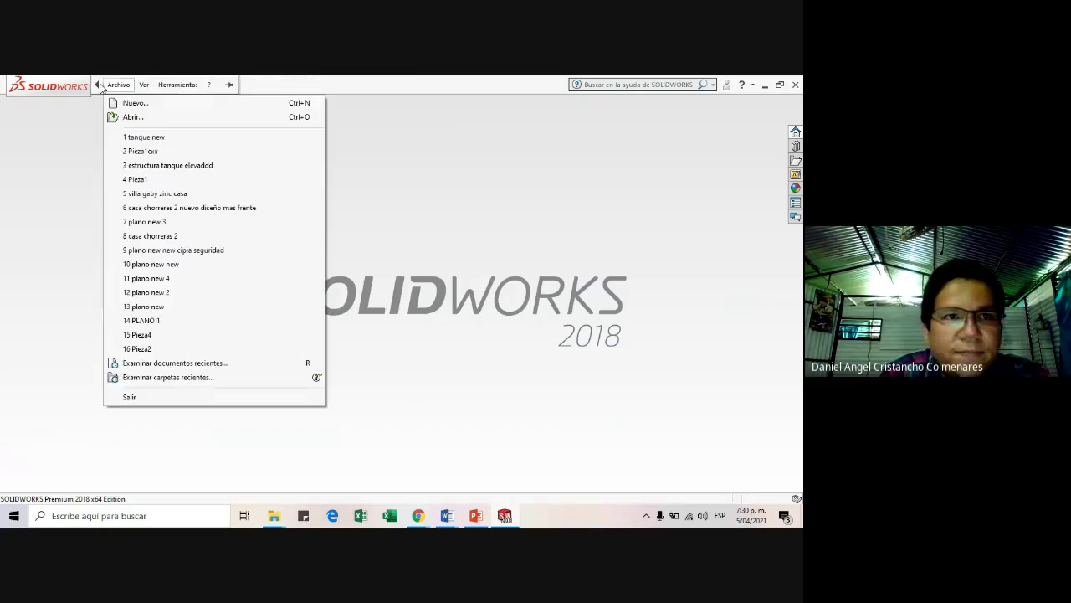
pyautogui.click(146, 115)
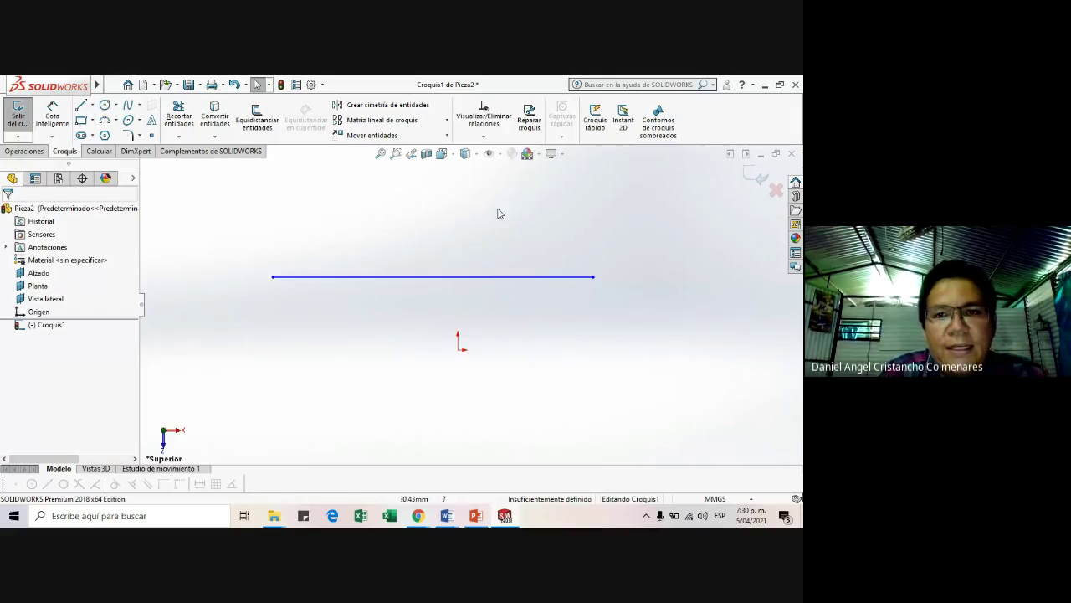
pyautogui.scroll(1, 482, 225)
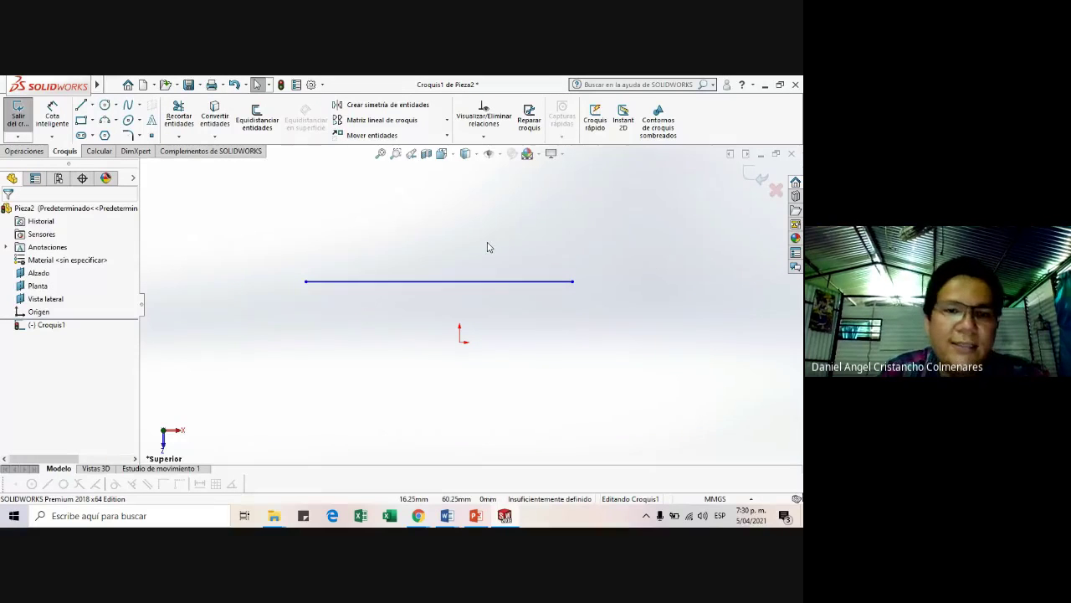
# - Switch to the Word document and insert an empty line above the "Rectas Paralelas" heading
pyautogui.hotkey('alt', 'Tab')
pyautogui.moveTo(349, 299); pyautogui.dragTo(187, 298)
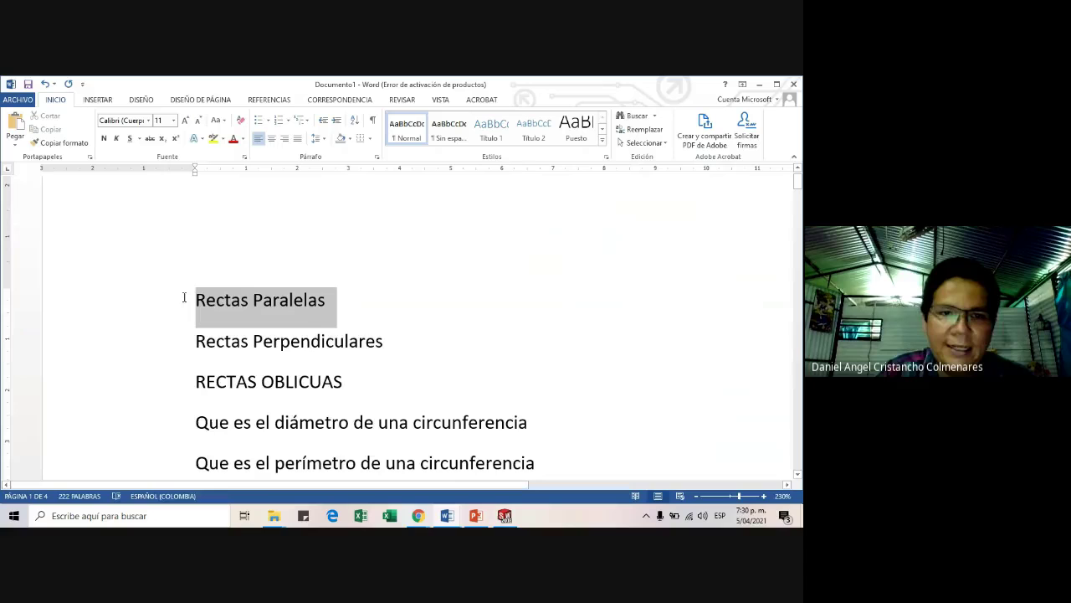
pyautogui.press('Left')
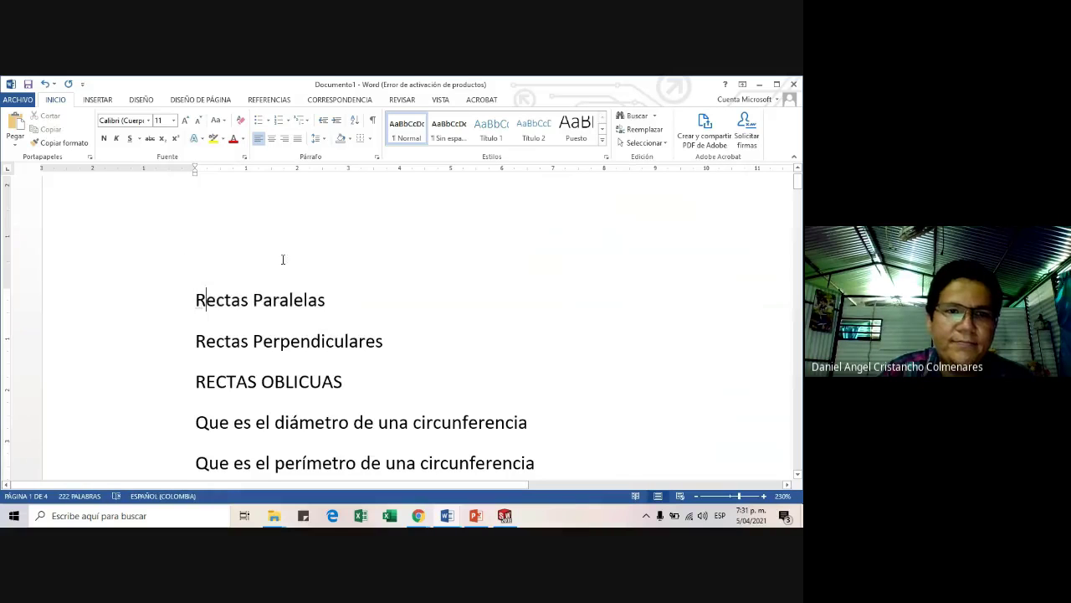
pyautogui.press('Return')
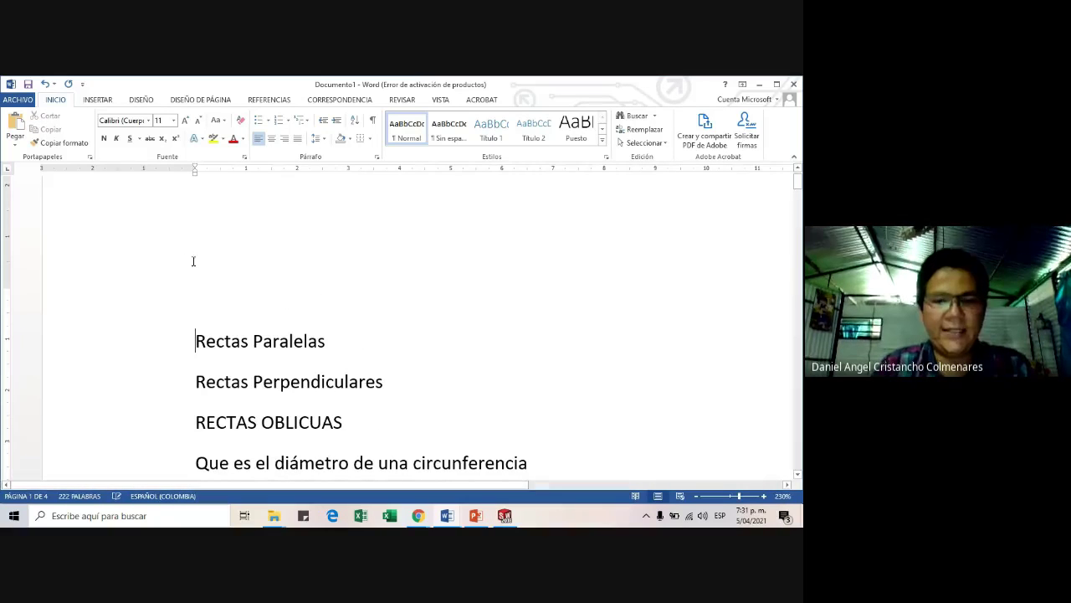
pyautogui.click(303, 298)
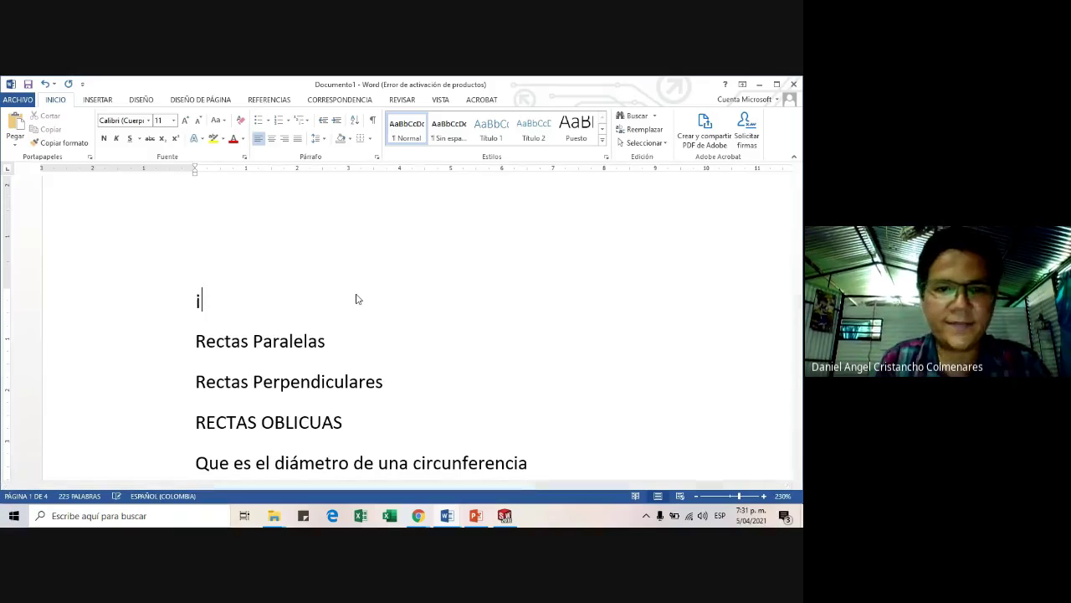
pyautogui.press('BackSpace')
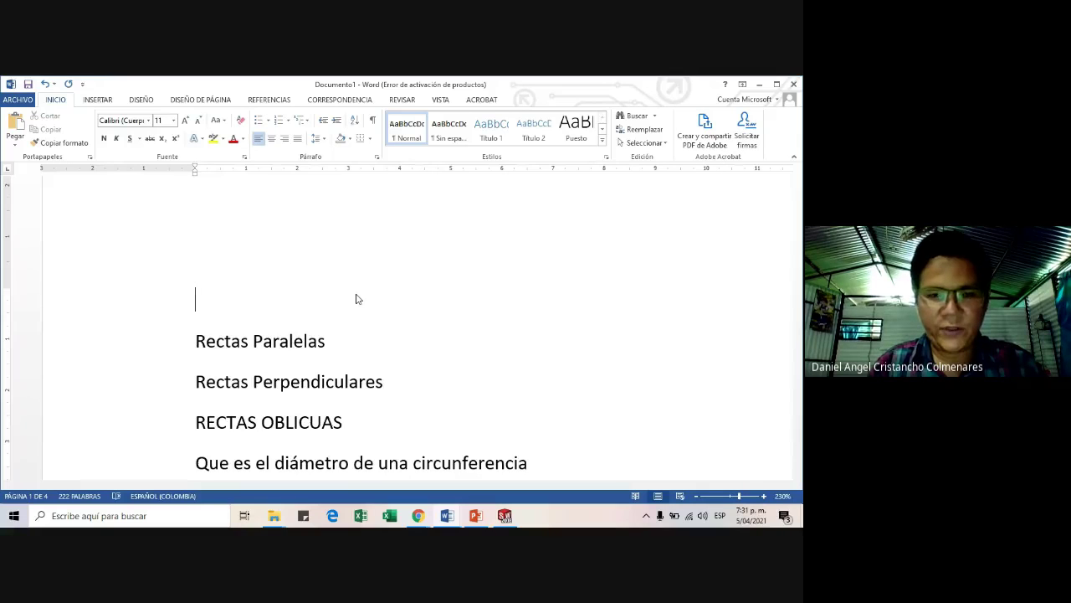
pyautogui.write('i')
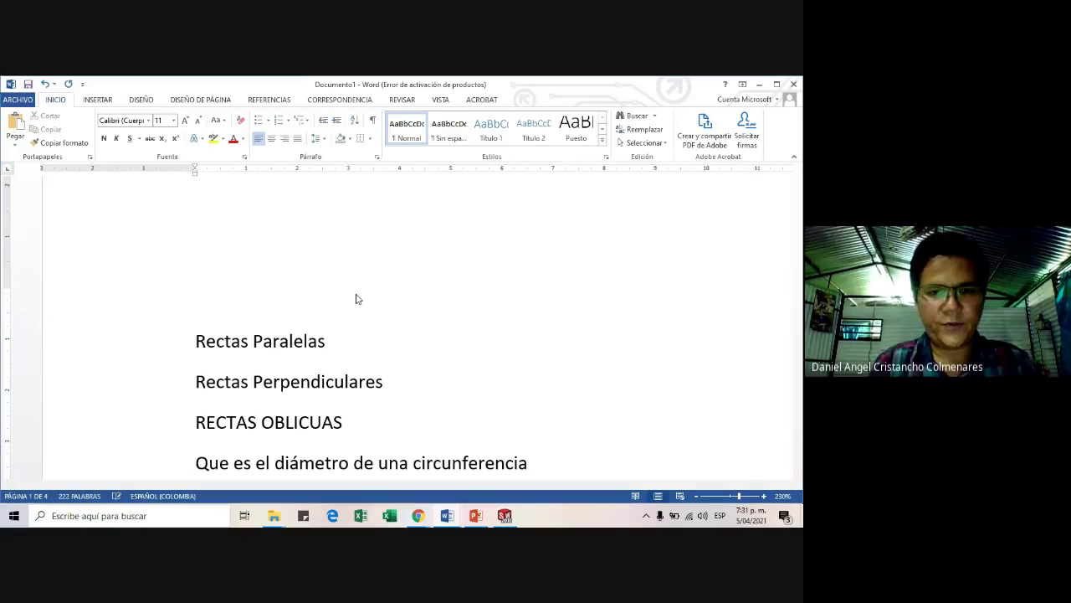
# - Return to SOLIDWORKS and sketch a slightly sloping second line just above the horizontal one, spanning the same width
pyautogui.hotkey('alt', 'Tab')
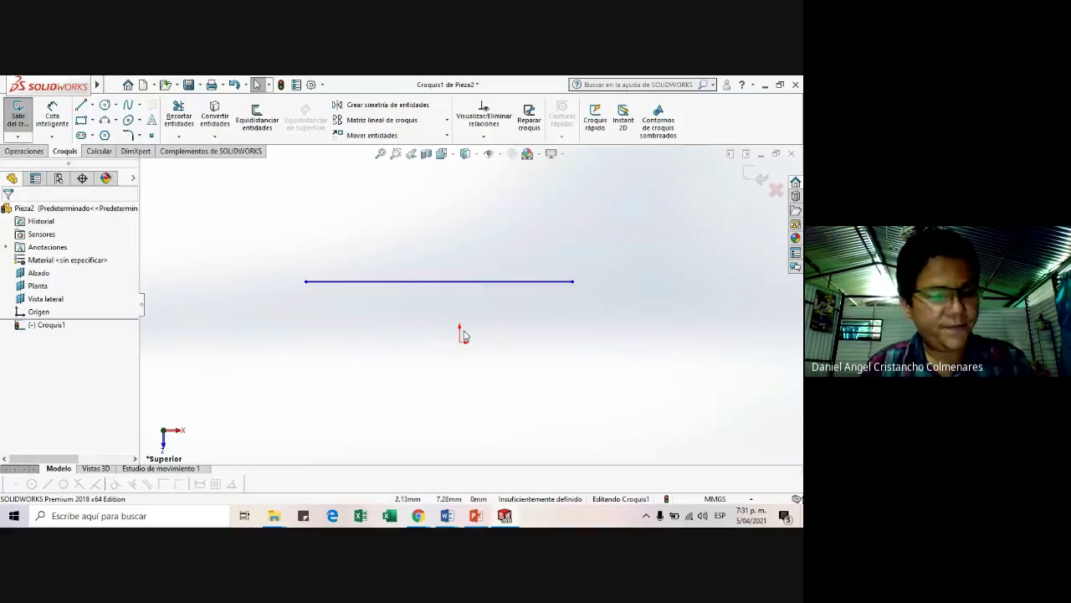
pyautogui.click(81, 105)
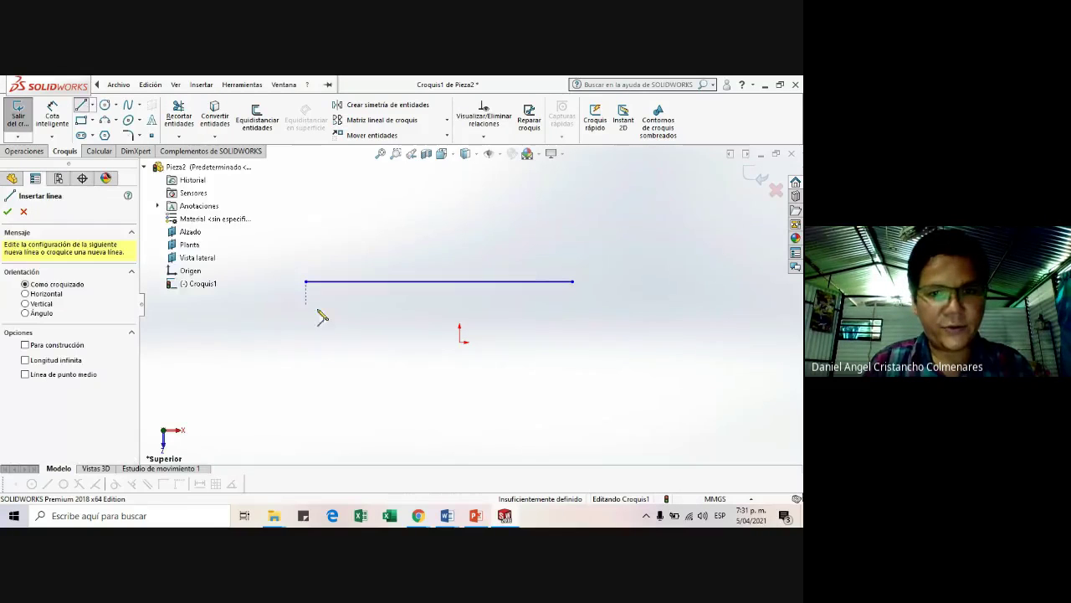
pyautogui.click(305, 260)
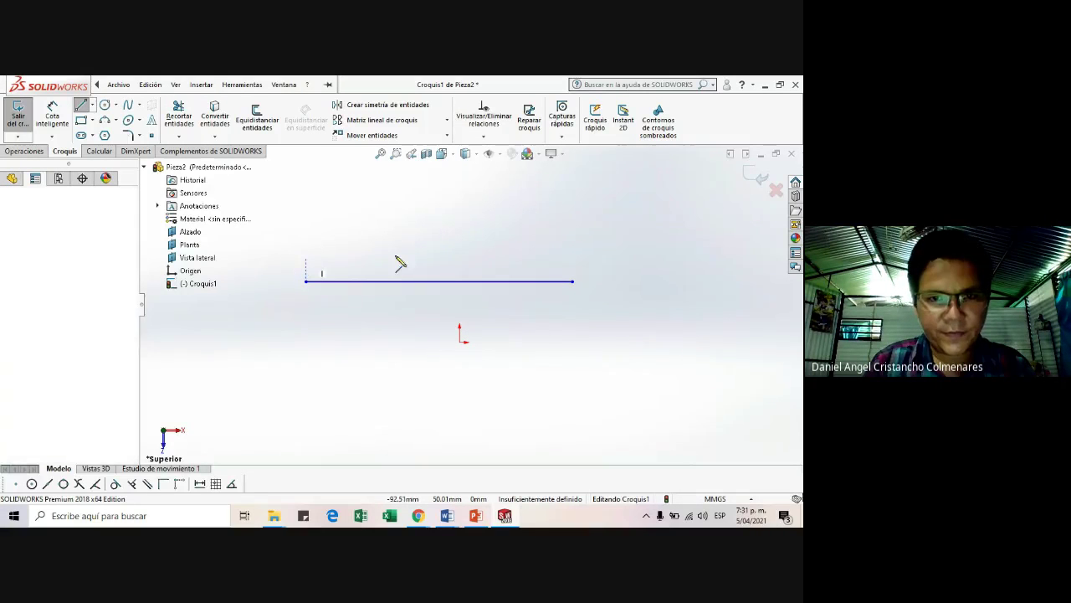
pyautogui.click(572, 265)
pyautogui.scroll(3, 590, 276)
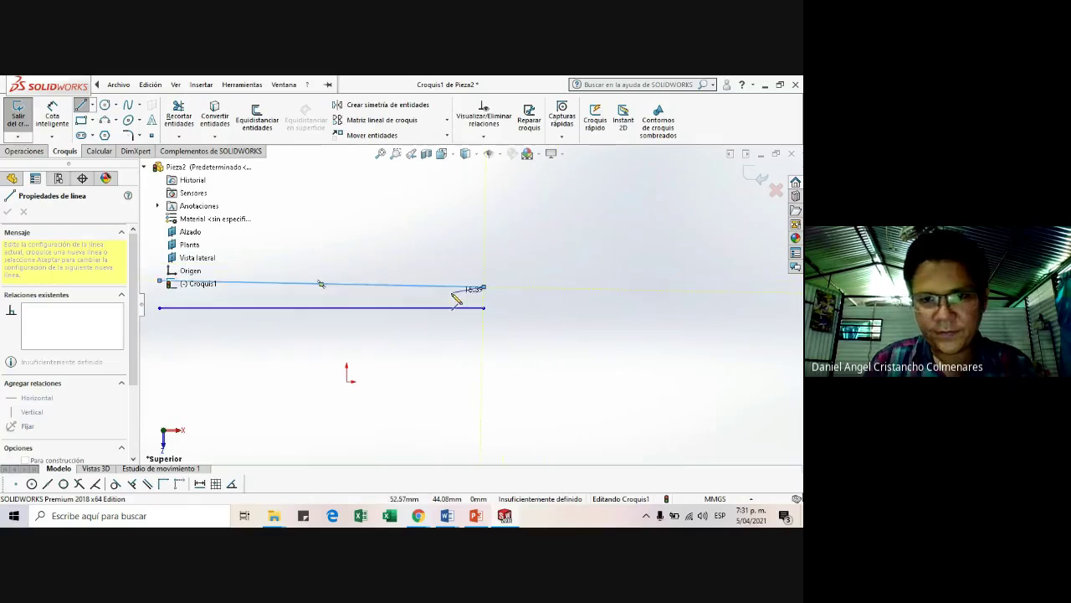
pyautogui.moveTo(345, 290); pyautogui.dragTo(356, 280)
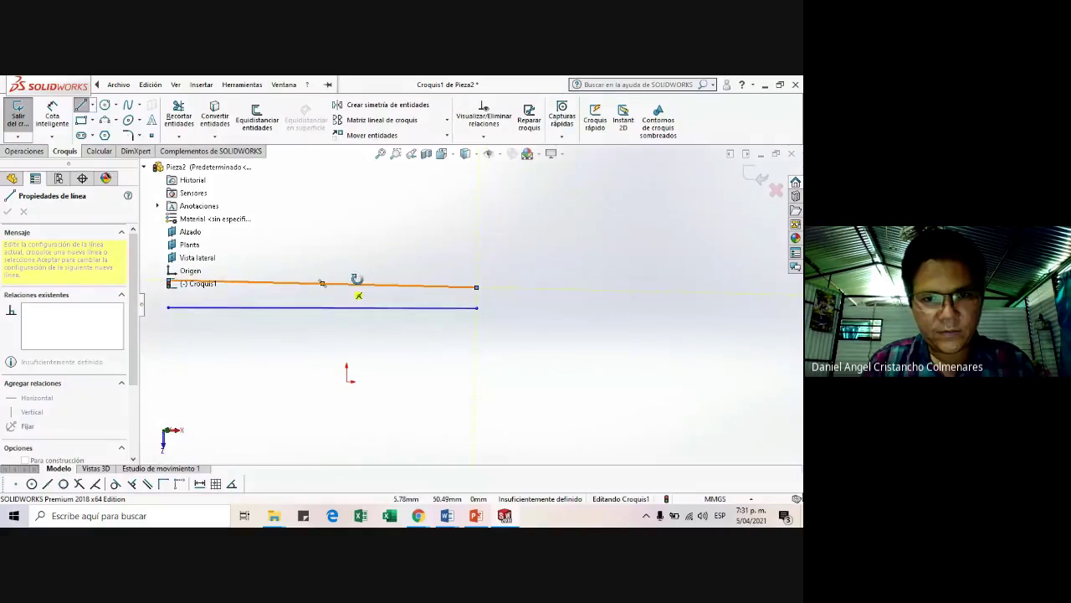
pyautogui.click(445, 155)
pyautogui.click(459, 184)
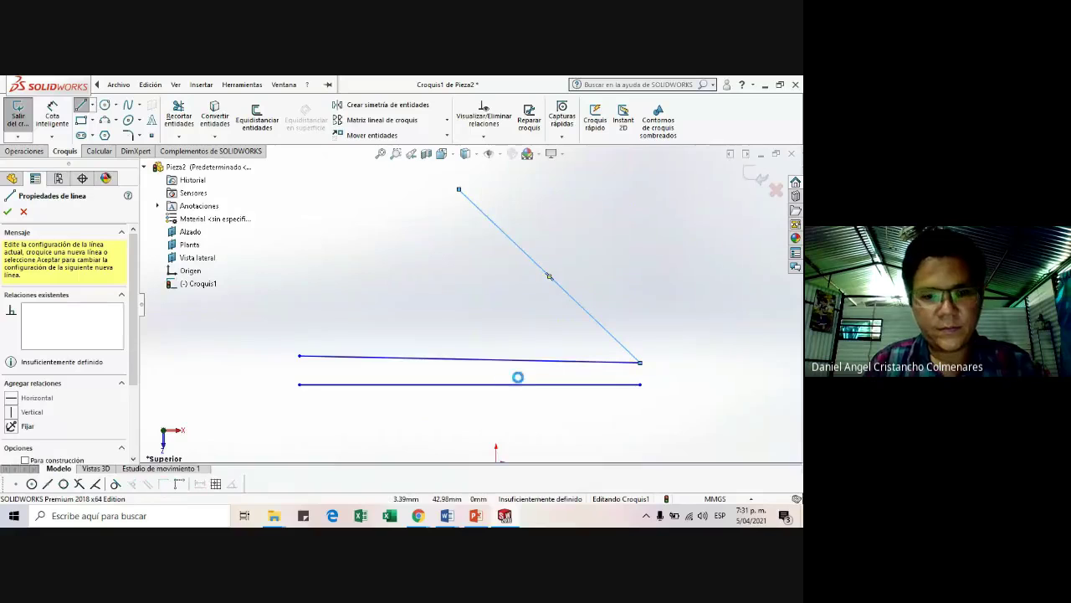
pyautogui.press('Escape')
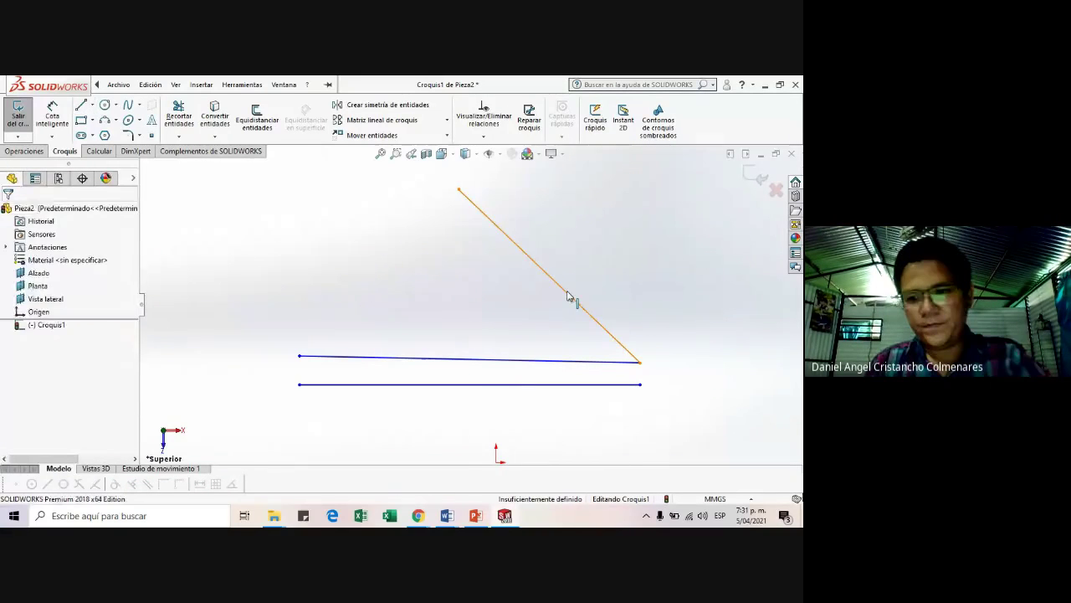
pyautogui.click(569, 302)
pyautogui.press('Delete')
# - Dimension the vertical distance between the left endpoints of the two lines and set it to 14 mm
pyautogui.scroll(3, 492, 402)
pyautogui.scroll(-3, 491, 365)
pyautogui.scroll(-1, 445, 326)
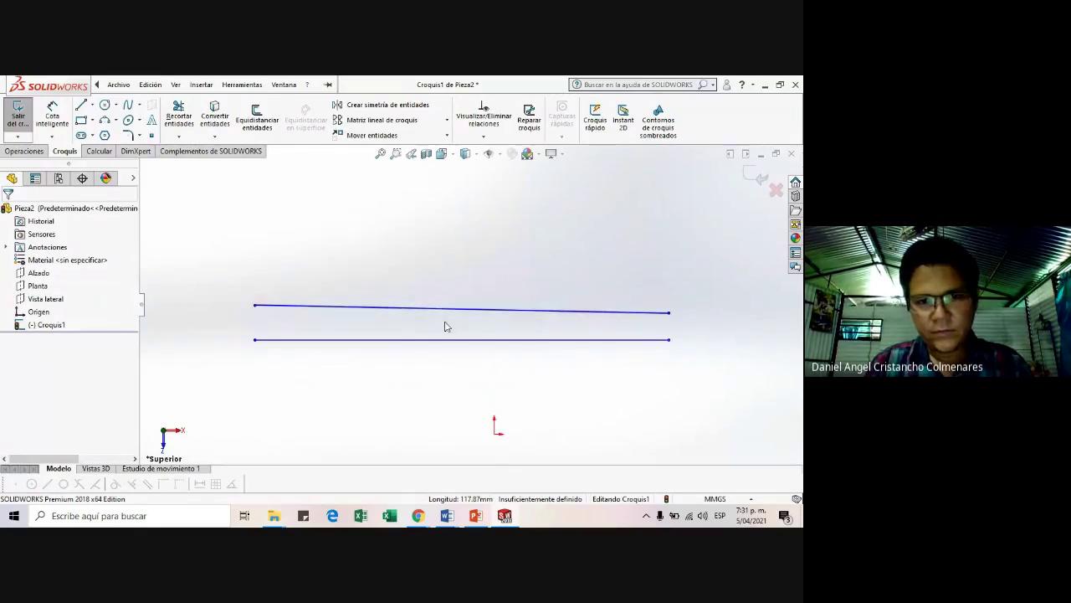
pyautogui.scroll(-2, 268, 290)
pyautogui.click(200, 85)
pyautogui.click(50, 119)
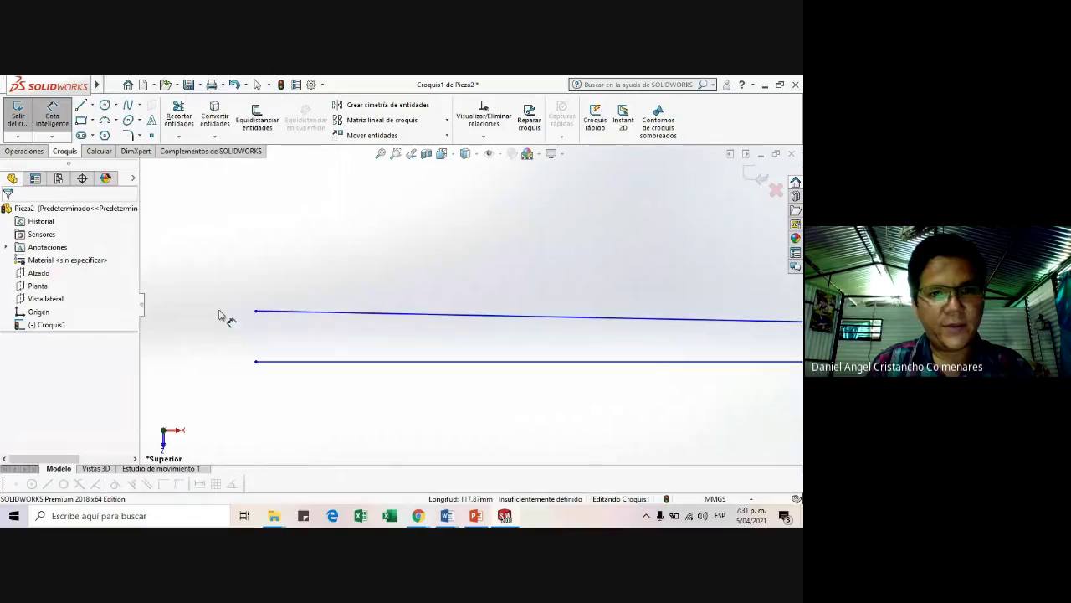
pyautogui.click(257, 312)
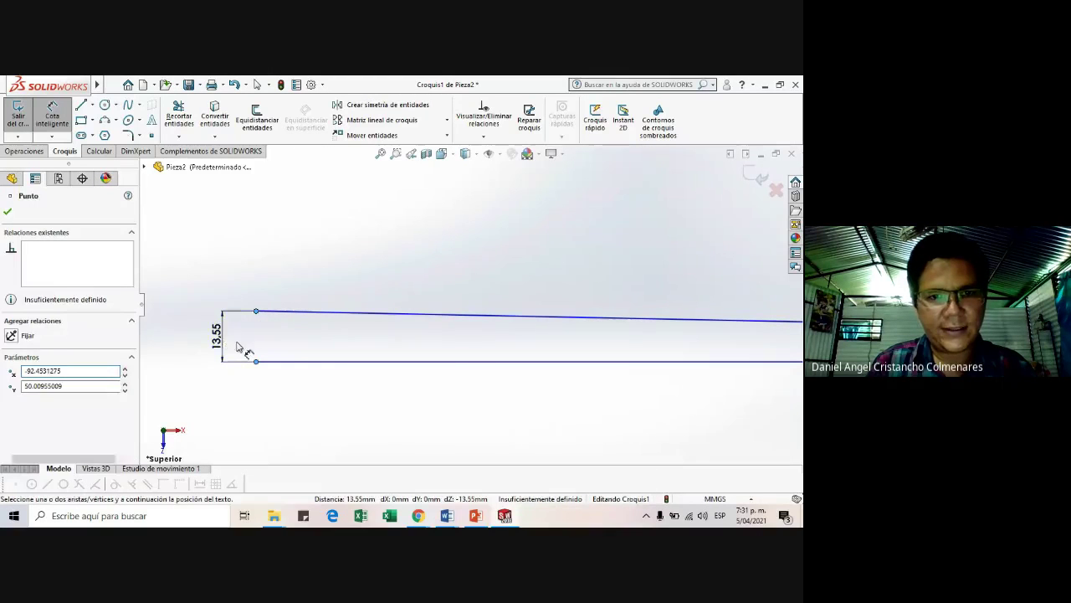
pyautogui.click(278, 348)
pyautogui.write('14')
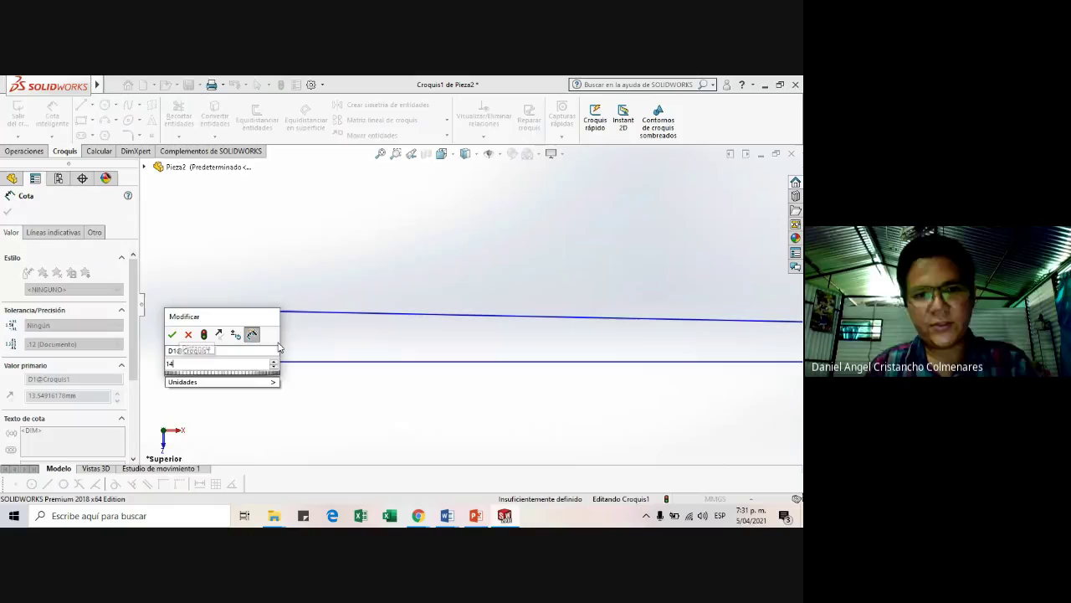
pyautogui.press('Return')
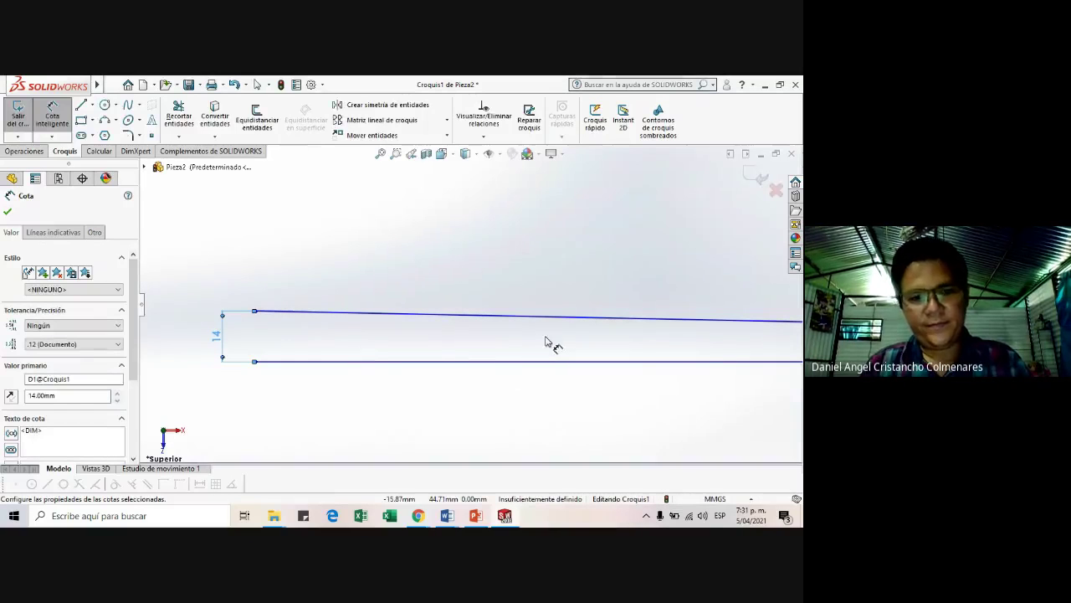
# - Dimension the vertical distance between the right endpoints of the two lines, accepting the proposed value
pyautogui.scroll(-2, 570, 337)
pyautogui.scroll(1, 445, 348)
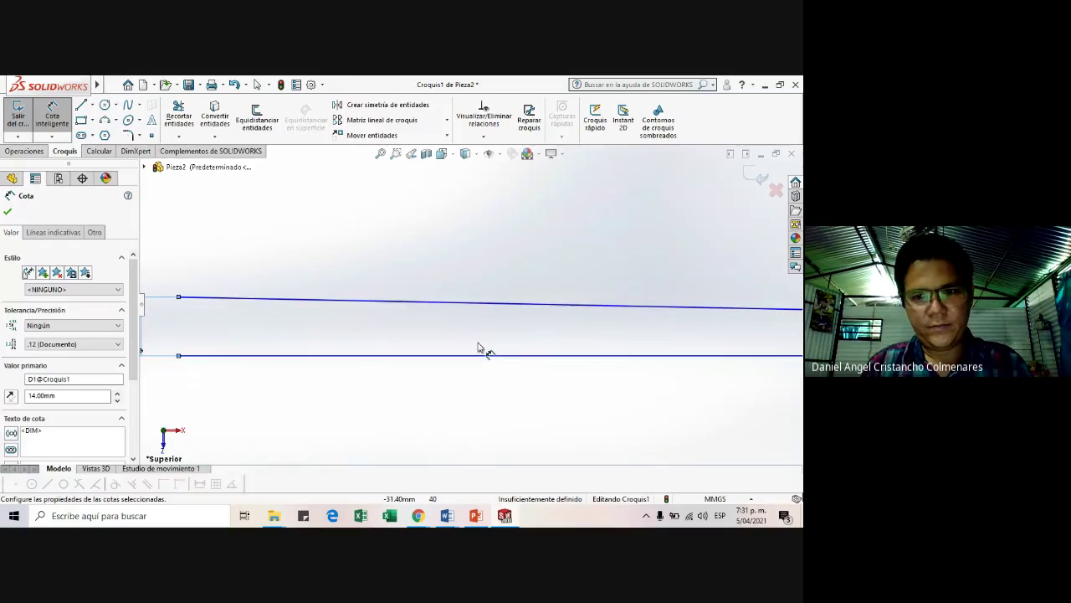
pyautogui.scroll(3, 555, 342)
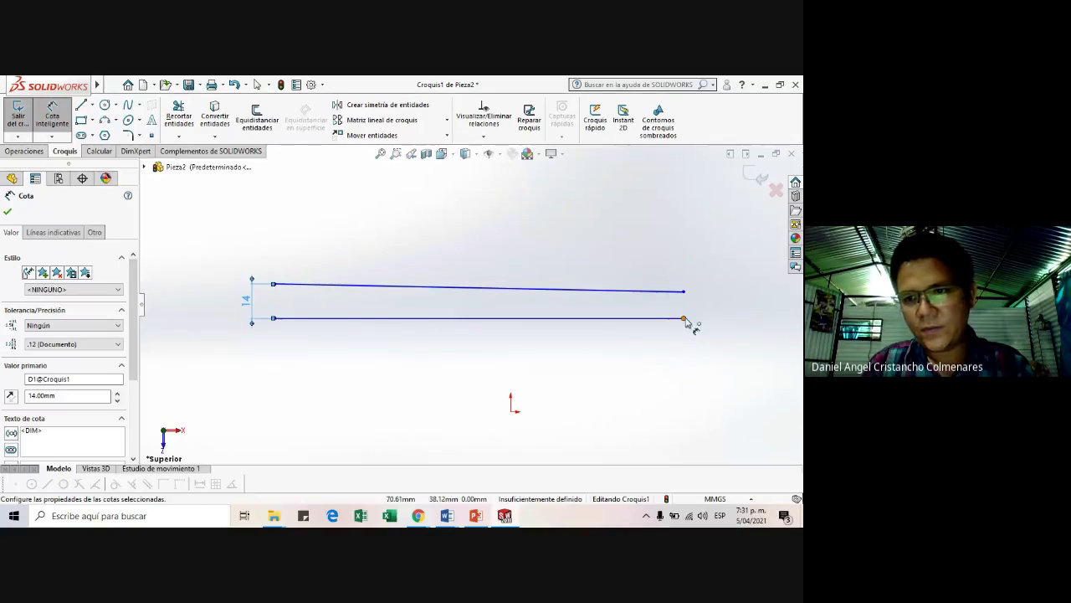
pyautogui.click(683, 318)
pyautogui.click(684, 291)
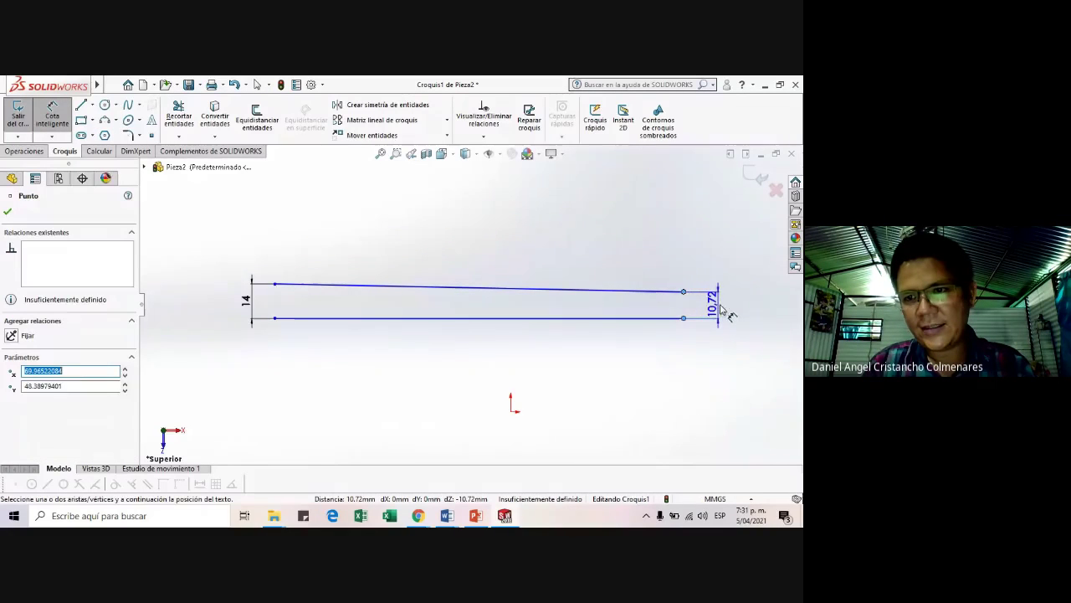
pyautogui.click(726, 309)
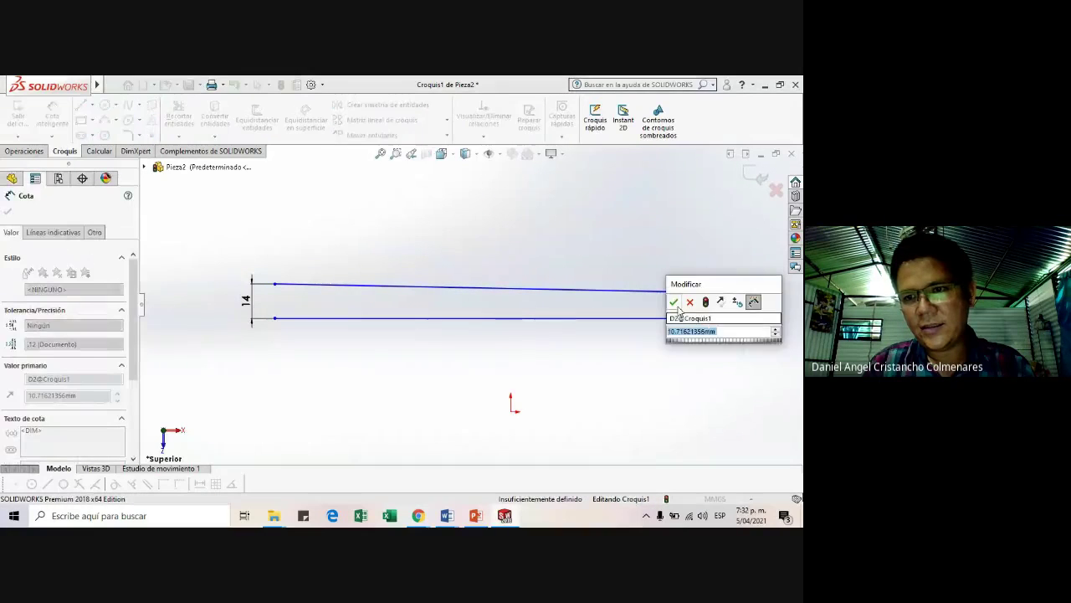
pyautogui.press('Return')
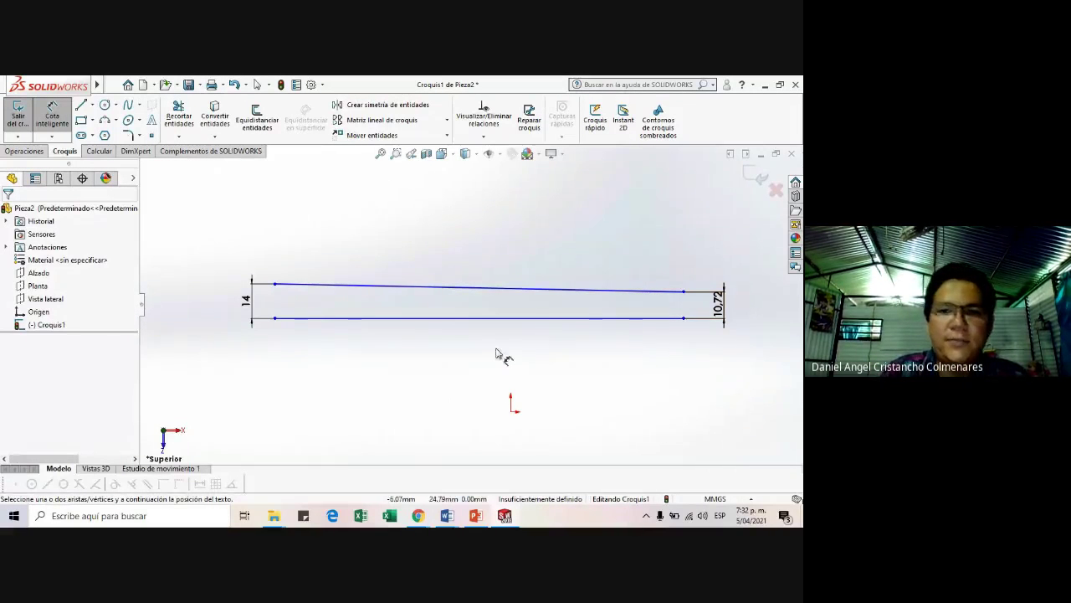
# - Look at the "Rectas Paralelas" heading in the Word document and return to the SOLIDWORKS sketch
pyautogui.scroll(-1, 491, 327)
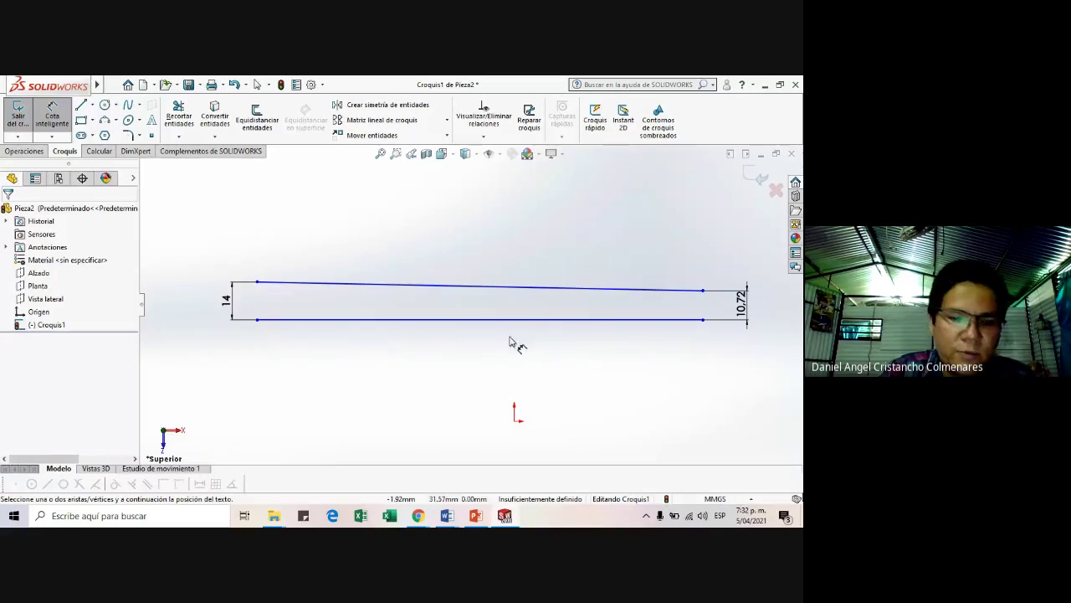
pyautogui.hotkey('alt', 'Tab')
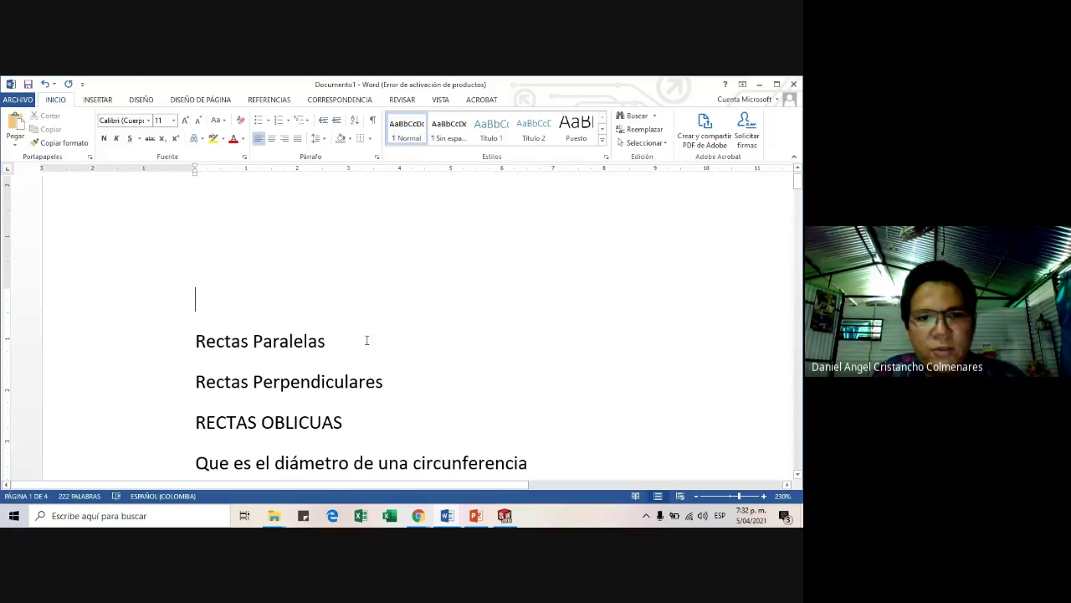
pyautogui.hotkey('alt', 'Tab')
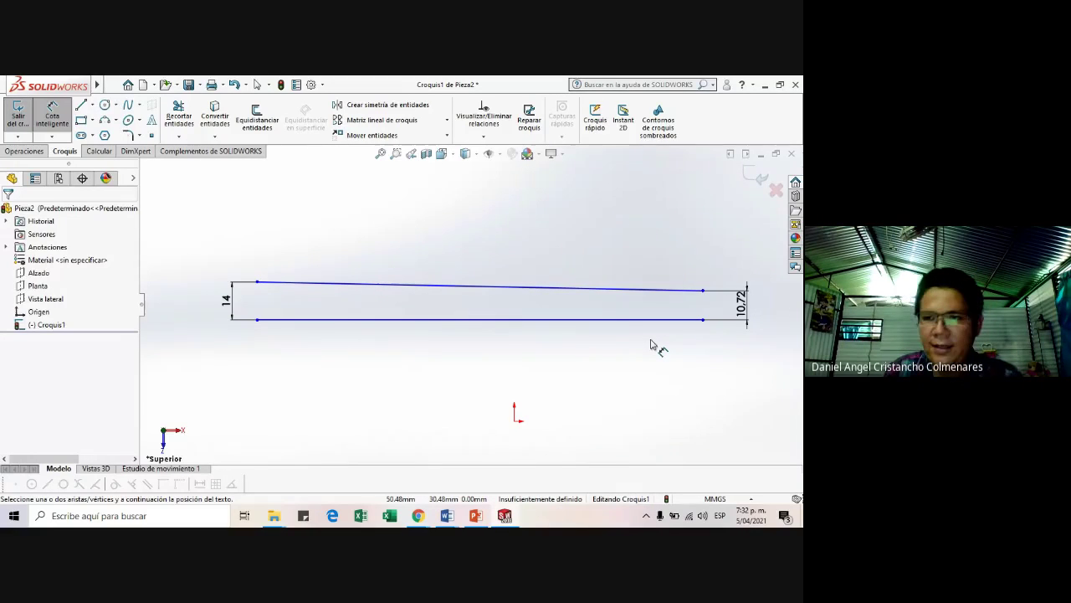
# - Move the dimension between the right endpoints closer to the two lines
pyautogui.moveTo(742, 308)
pyautogui.mouseDown()
pyautogui.moveTo(689, 276)
pyautogui.moveTo(698, 254)
pyautogui.moveTo(710, 251)
pyautogui.moveTo(761, 306)
pyautogui.moveTo(732, 310)
pyautogui.mouseUp()
pyautogui.click(713, 261)
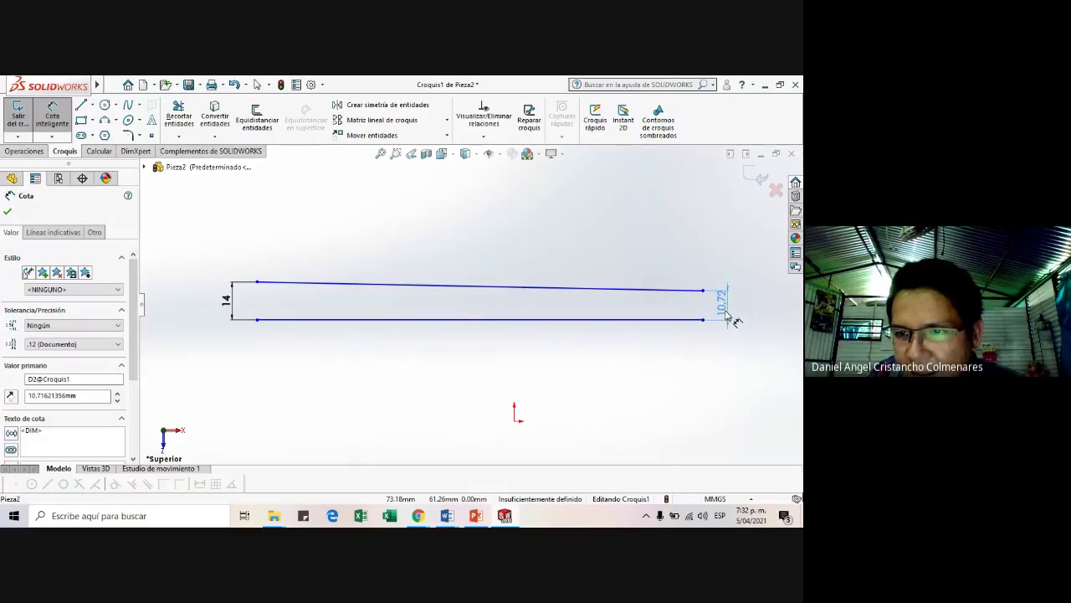
pyautogui.click(757, 329)
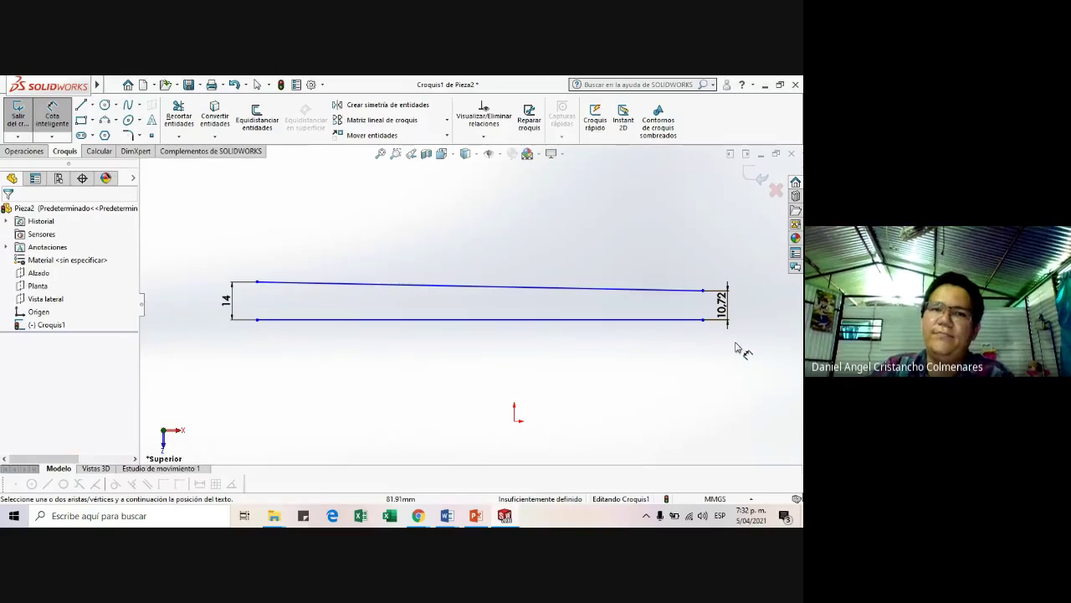
pyautogui.scroll(1, 739, 336)
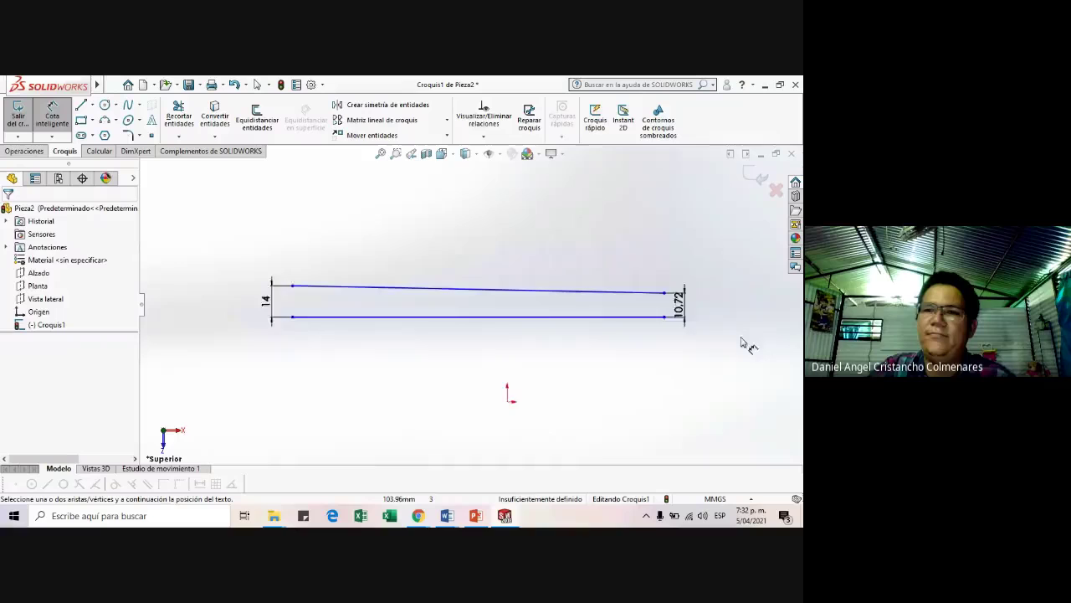
pyautogui.scroll(-1, 740, 337)
pyautogui.scroll(3, 740, 343)
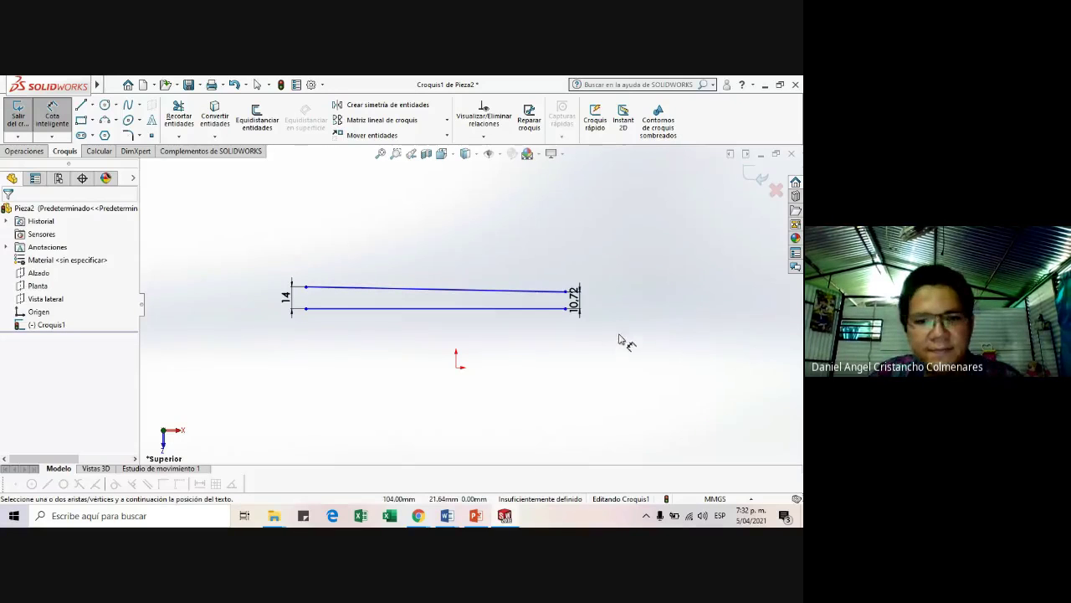
pyautogui.scroll(2, 585, 334)
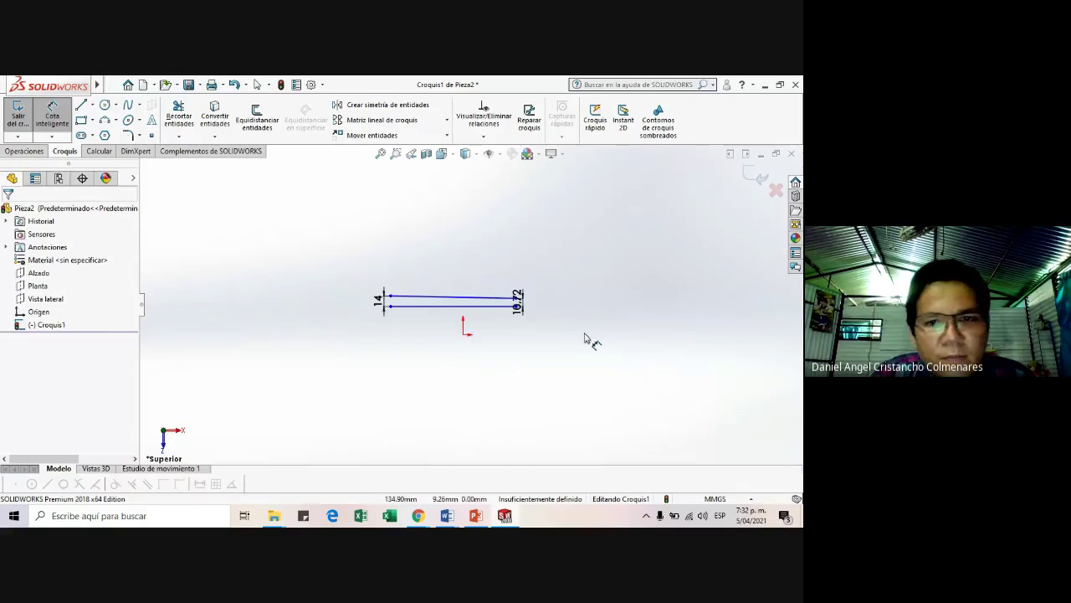
# - Sketch a horizontal line extending outward from the right endpoint of the lower line, in line with it
pyautogui.scroll(-3, 503, 275)
pyautogui.scroll(3, 425, 301)
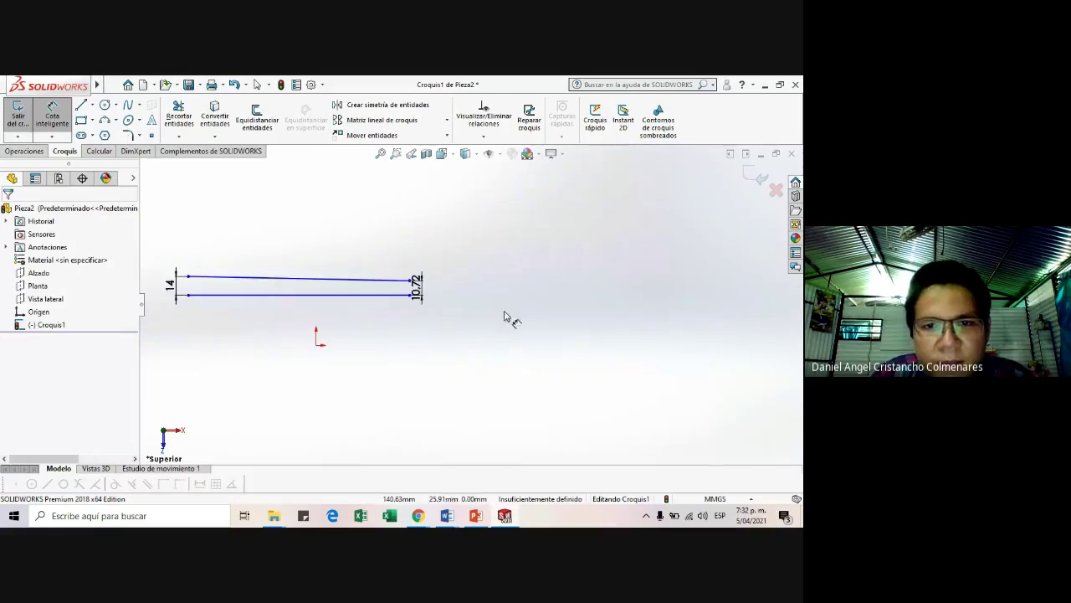
pyautogui.click(81, 105)
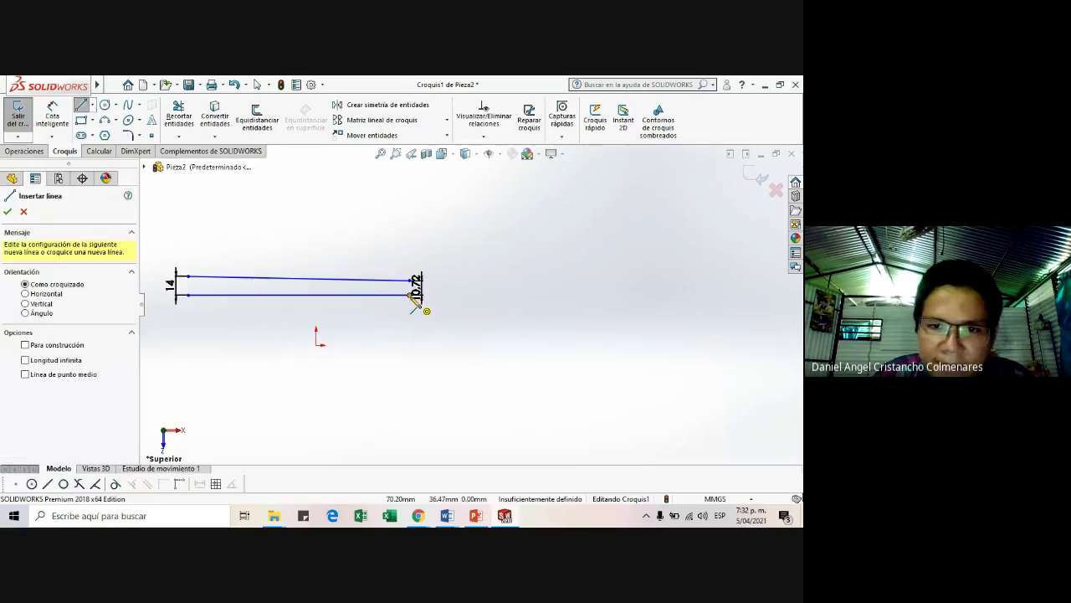
pyautogui.click(416, 294)
pyautogui.click(756, 294)
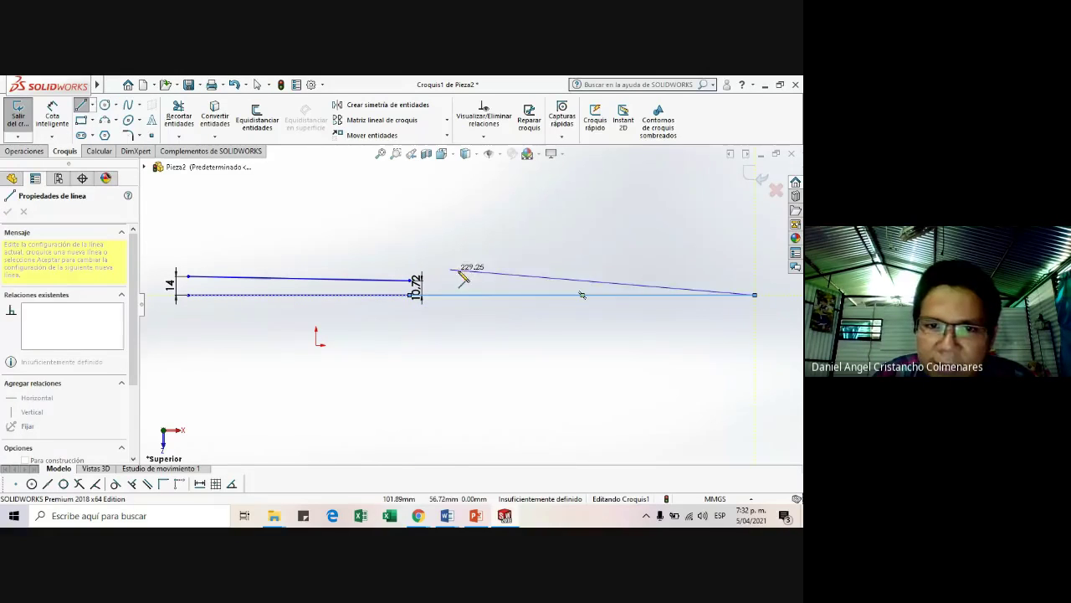
pyautogui.press('Escape')
# - Try to extend the upper sloped line toward the lengthened lower line with Extend Entities
pyautogui.click(179, 137)
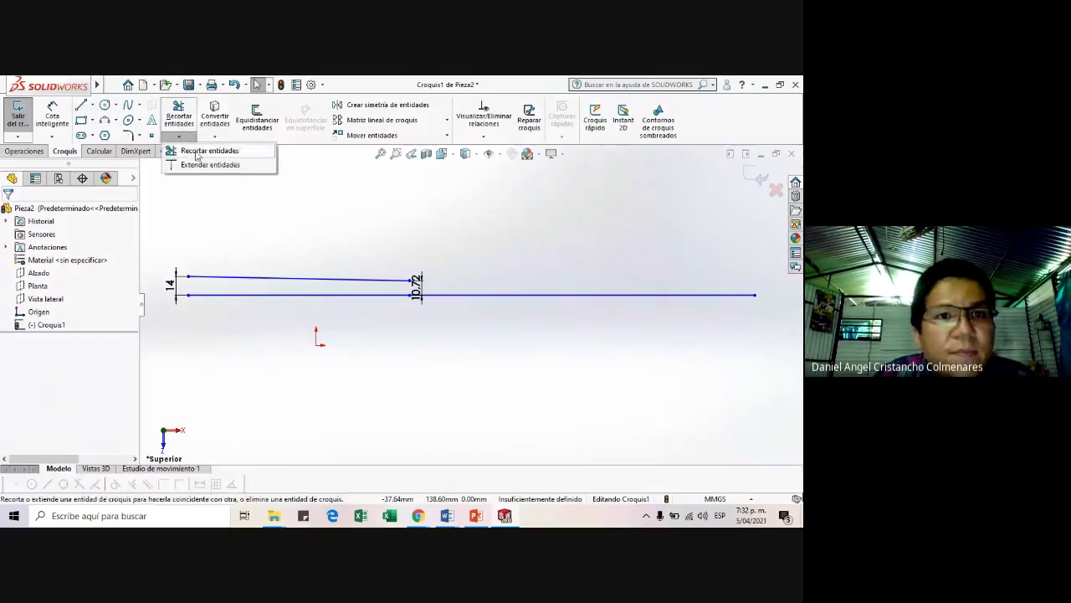
pyautogui.click(209, 148)
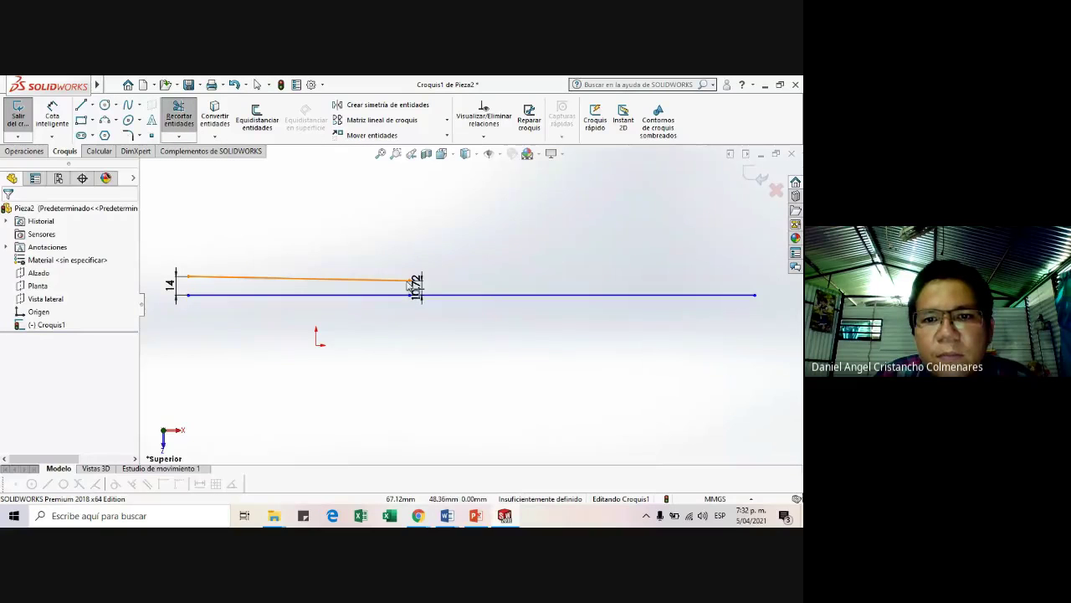
pyautogui.click(402, 286)
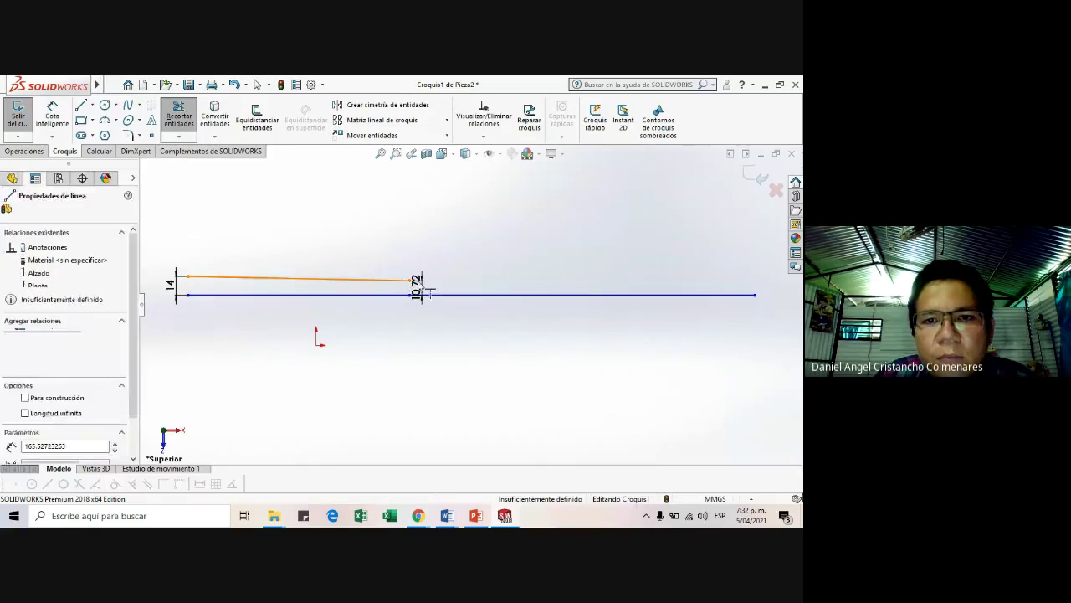
pyautogui.click(482, 296)
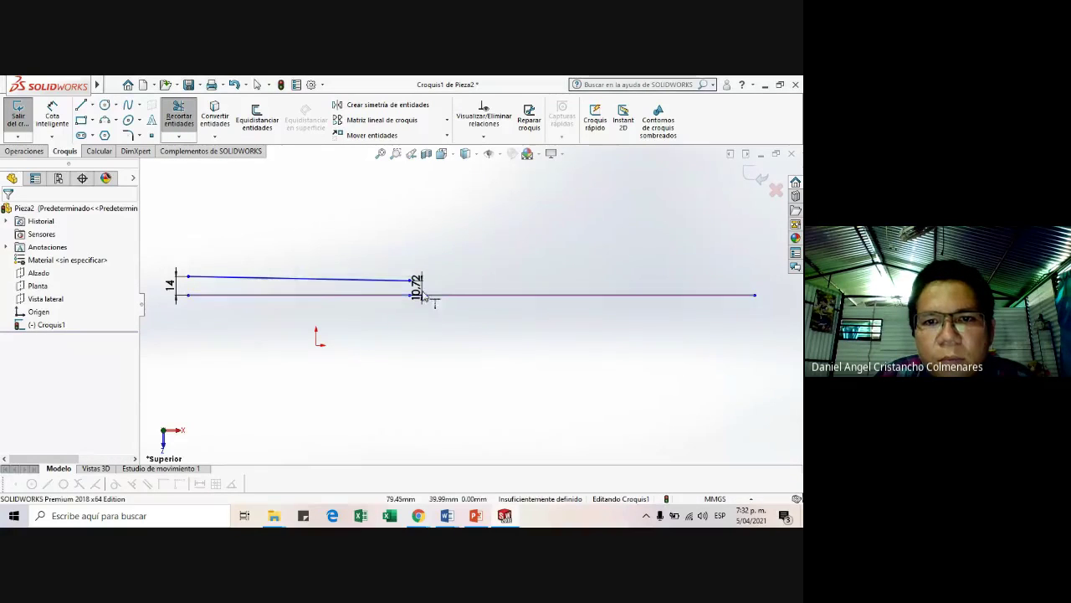
pyautogui.scroll(3, 435, 295)
pyautogui.scroll(-5, 435, 294)
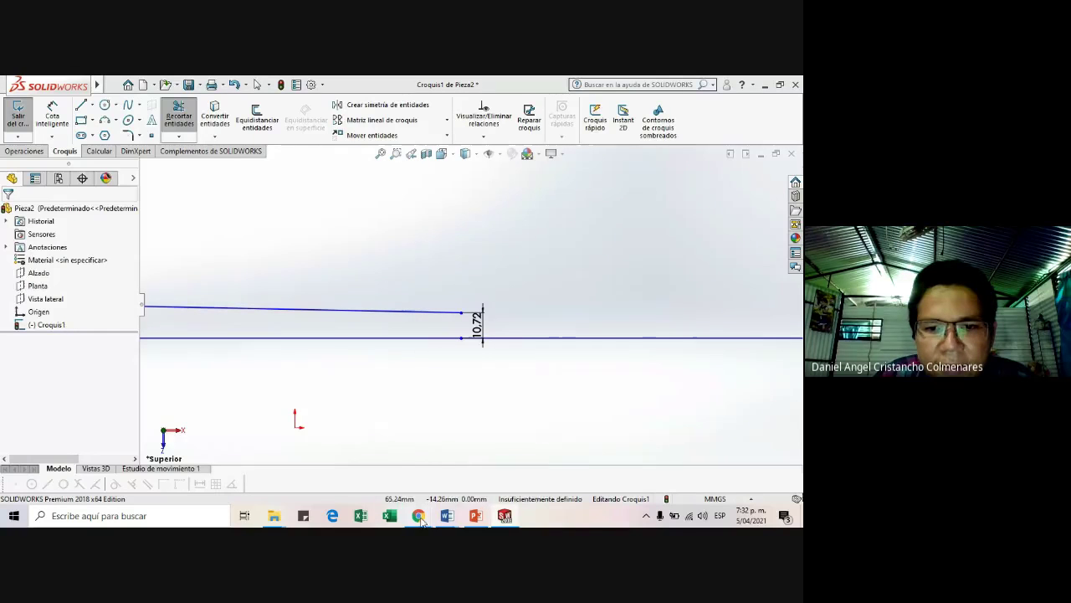
# - Switch to the Google Meet call in Chrome to admit the waiting participant, and return to the SOLIDWORKS sketch
pyautogui.moveTo(417, 516)
pyautogui.click(381, 452)
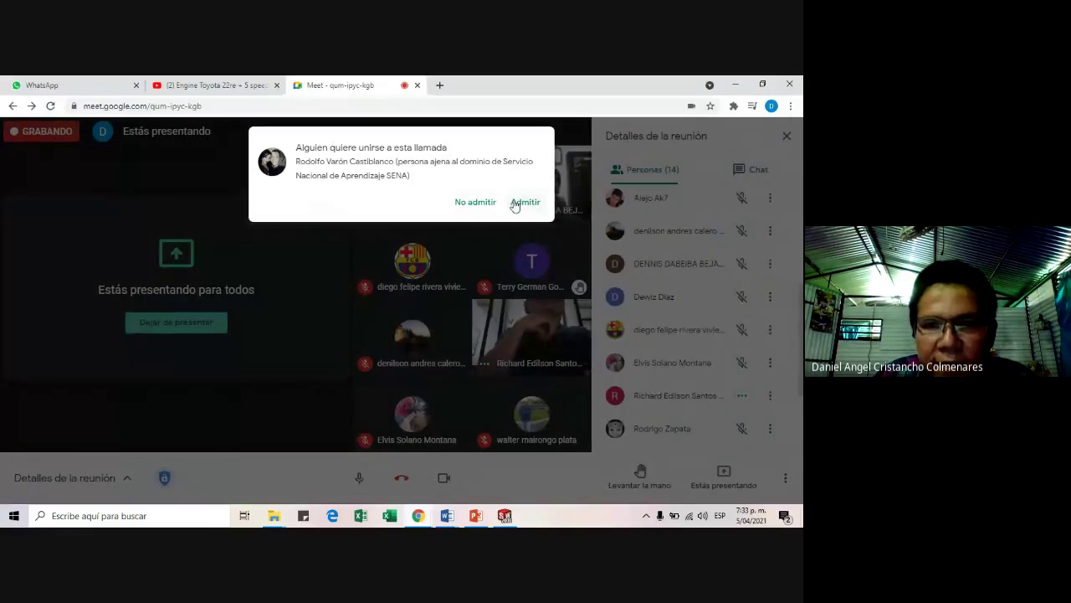
pyautogui.hotkey('alt', 'Tab')
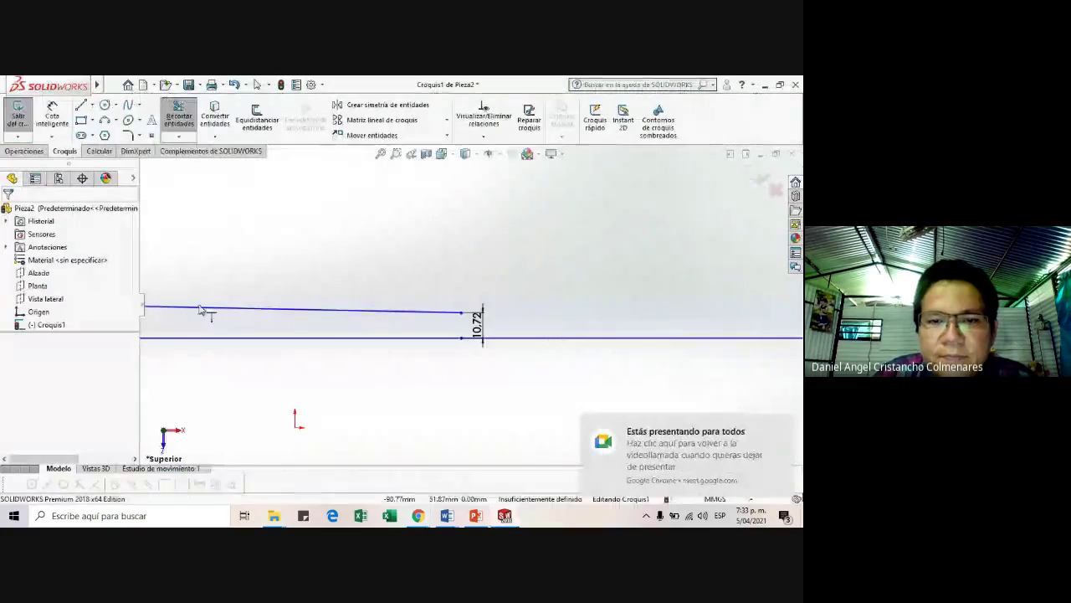
# - Switch to the Documento1 file in Word and review the headings on parallel, perpendicular and oblique lines
pyautogui.scroll(3, 248, 298)
pyautogui.scroll(-3, 248, 299)
pyautogui.scroll(1, 627, 327)
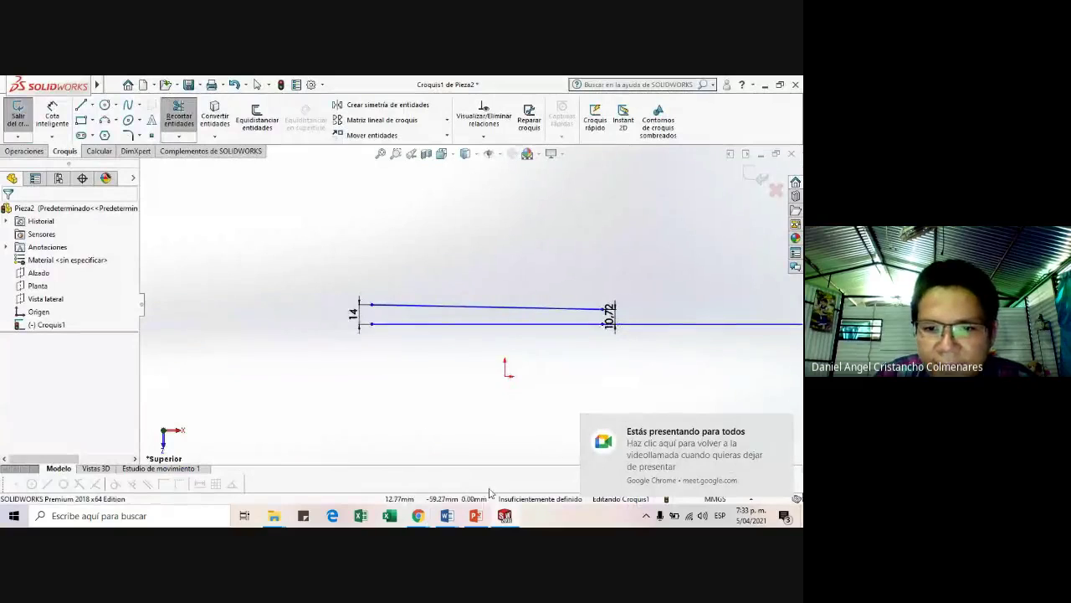
pyautogui.moveTo(452, 514)
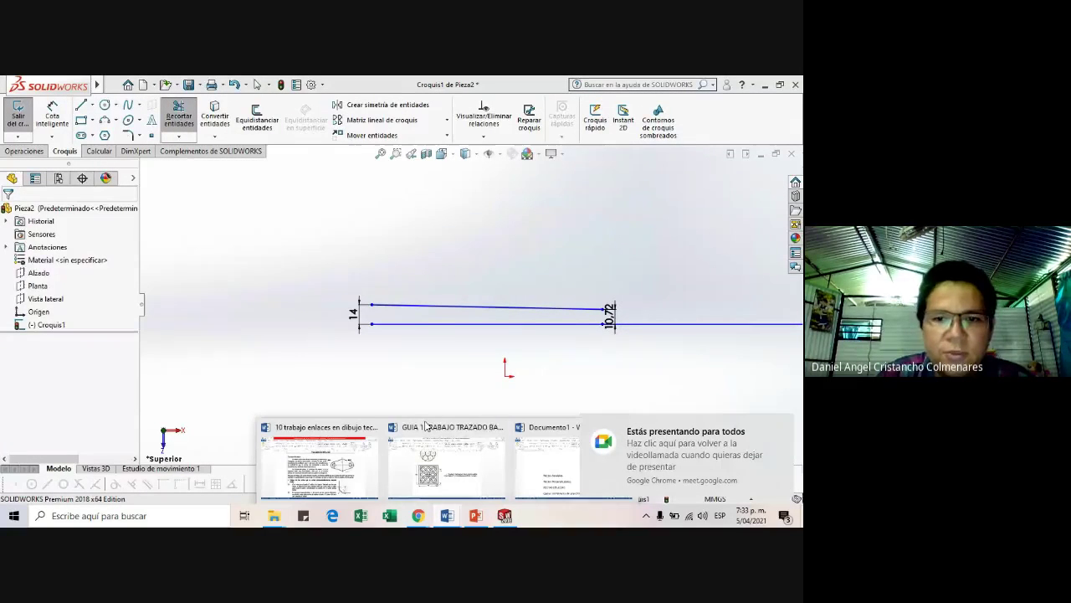
pyautogui.click(554, 457)
pyautogui.scroll(-3, 488, 341)
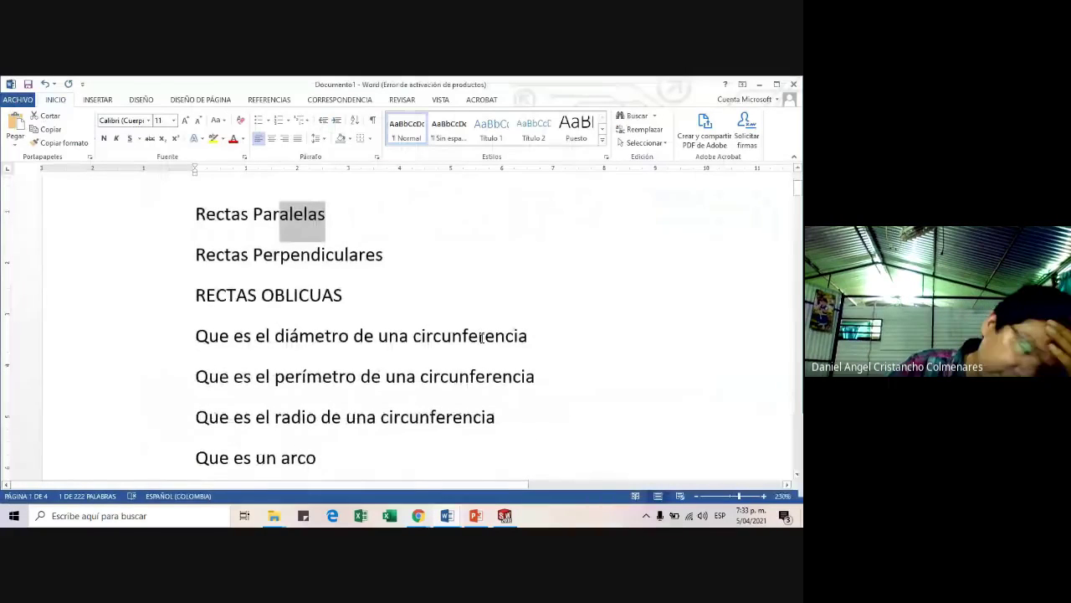
pyautogui.moveTo(265, 251); pyautogui.dragTo(452, 282)
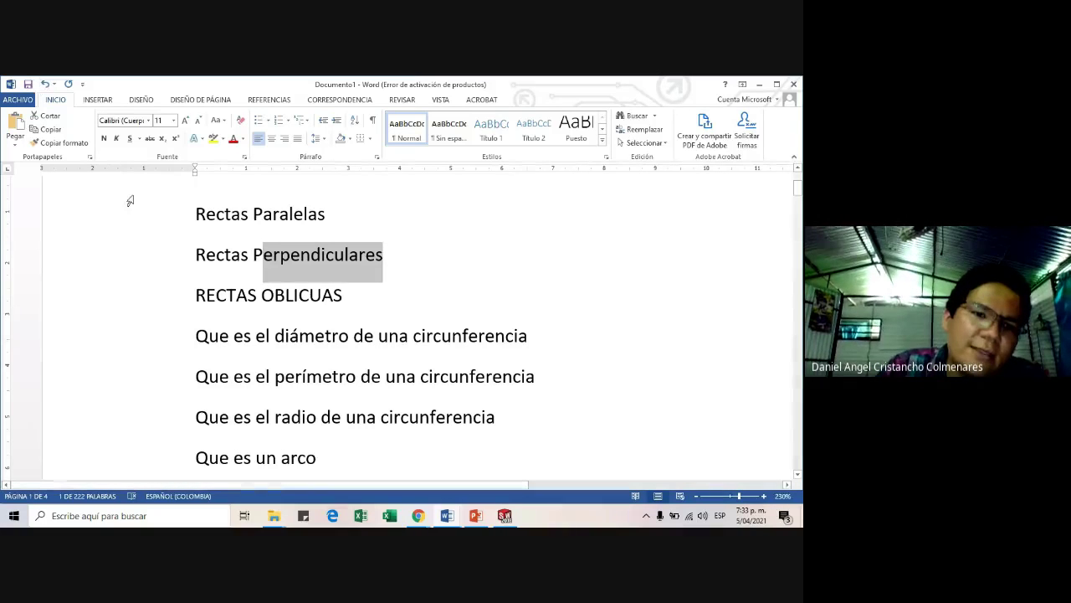
pyautogui.moveTo(197, 295); pyautogui.dragTo(319, 294)
pyautogui.click(253, 254)
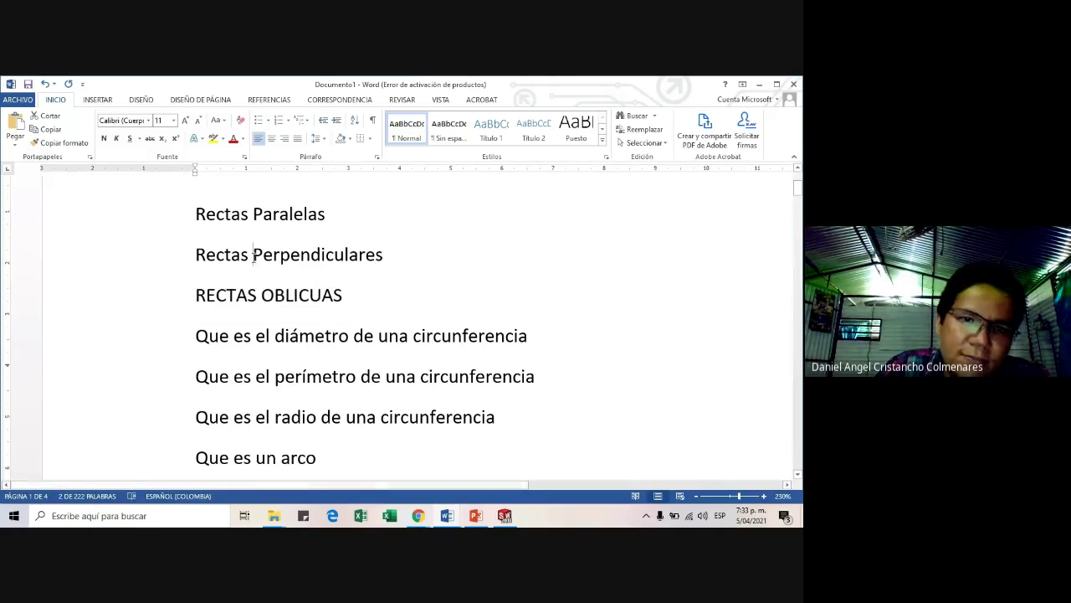
pyautogui.moveTo(192, 211); pyautogui.dragTo(337, 292)
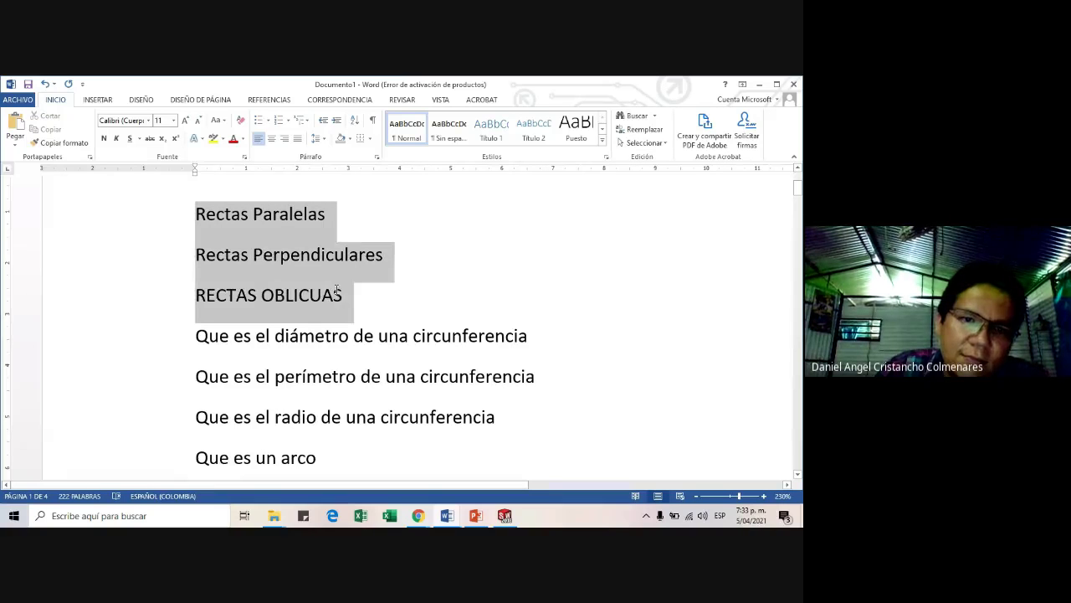
pyautogui.click(356, 305)
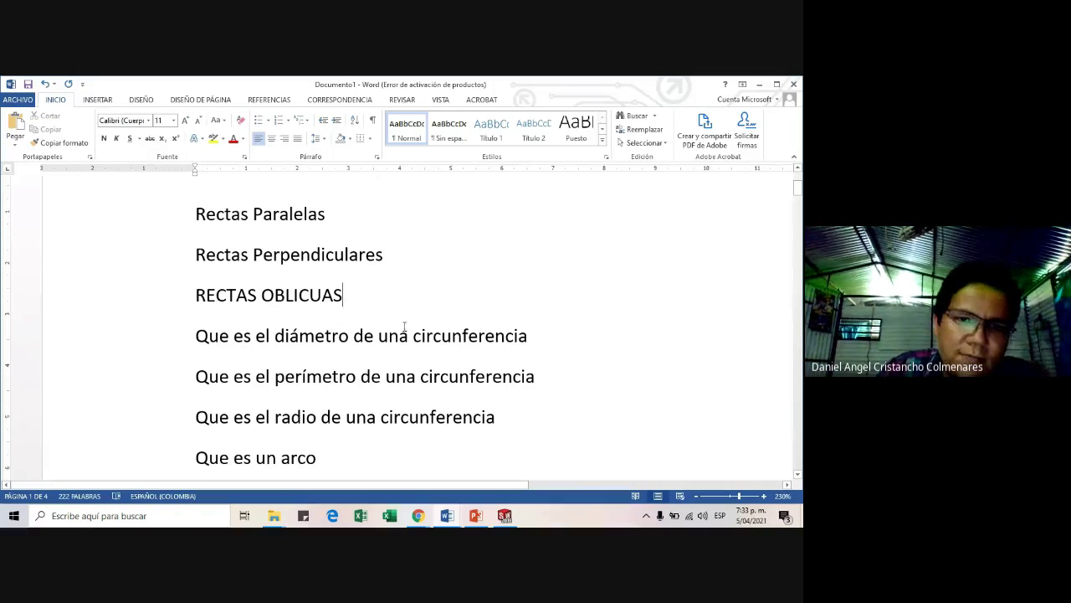
# - Highlight the question "Que es el diámetro de una circunferencia" and return to the SOLIDWORKS sketch
pyautogui.scroll(-1, 410, 326)
pyautogui.moveTo(199, 270); pyautogui.dragTo(554, 294)
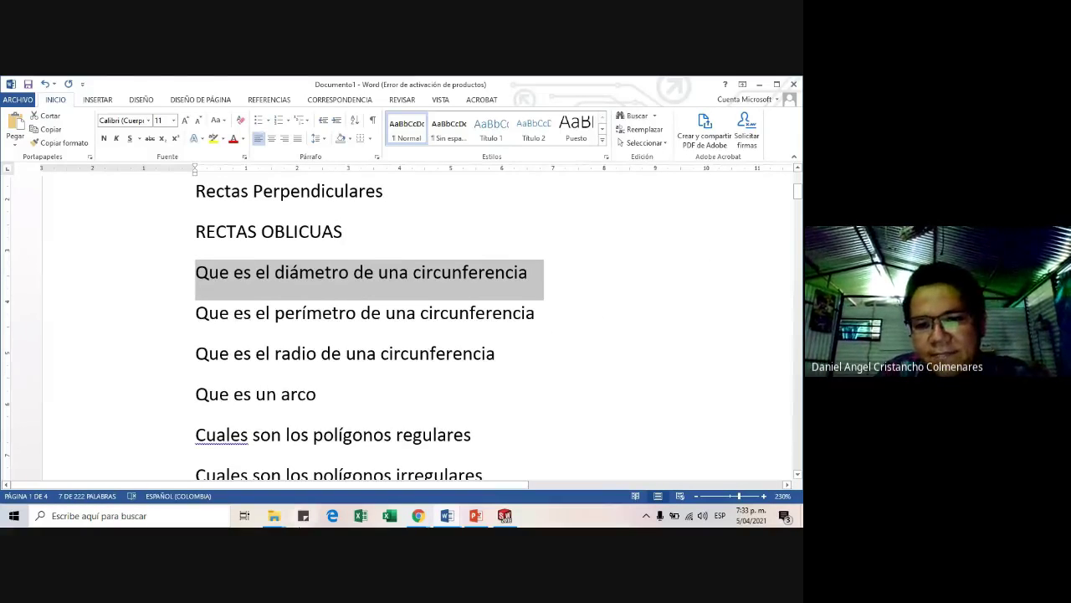
pyautogui.click(504, 516)
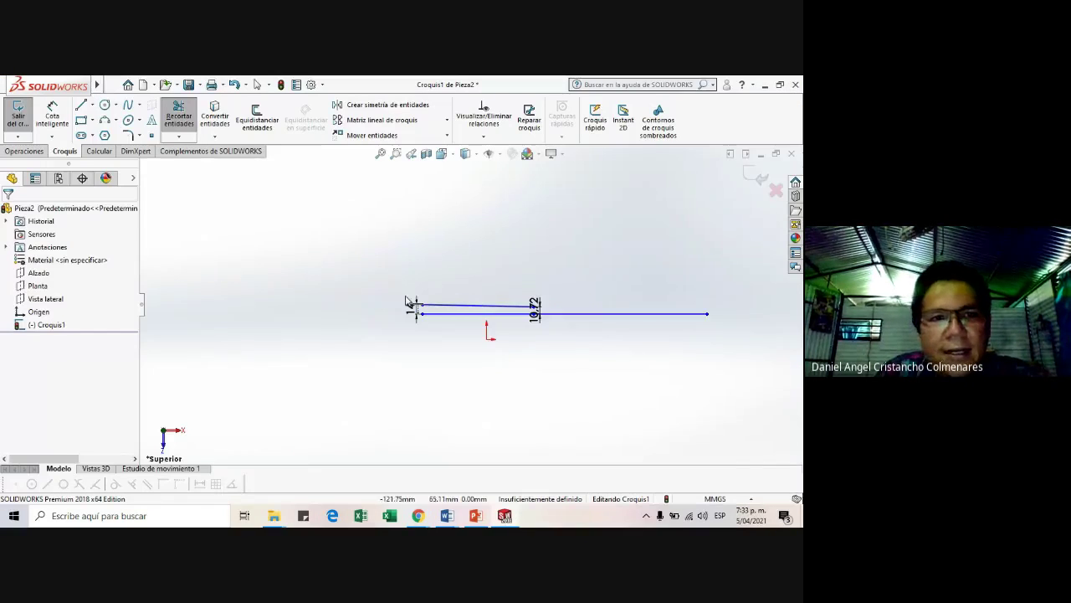
# - Sketch a center-point circle with a radius of about 140 mm to the left of the two lines
pyautogui.click(106, 105)
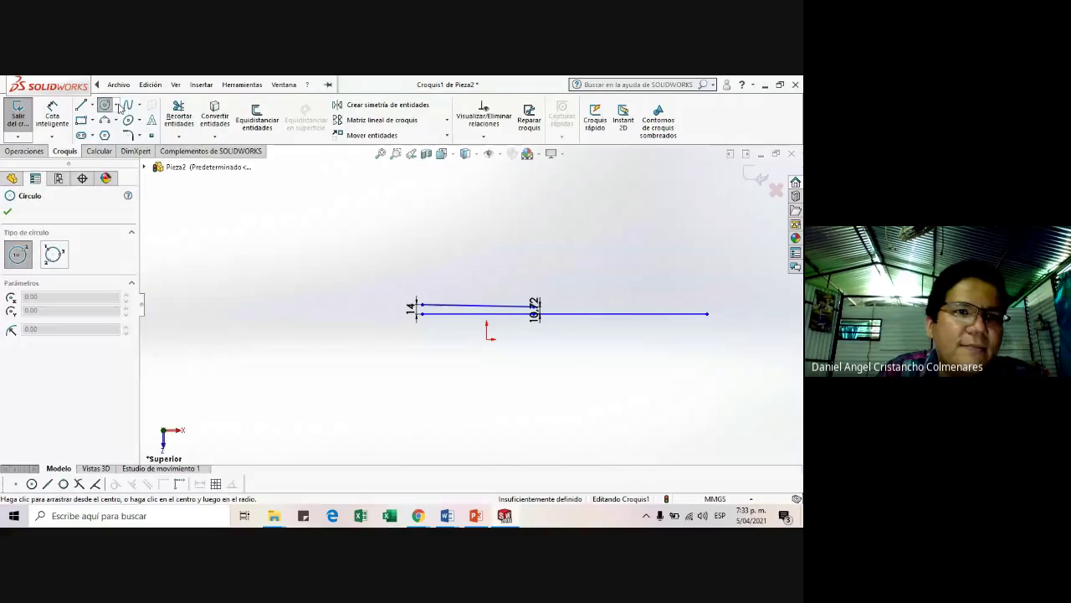
pyautogui.press('Escape')
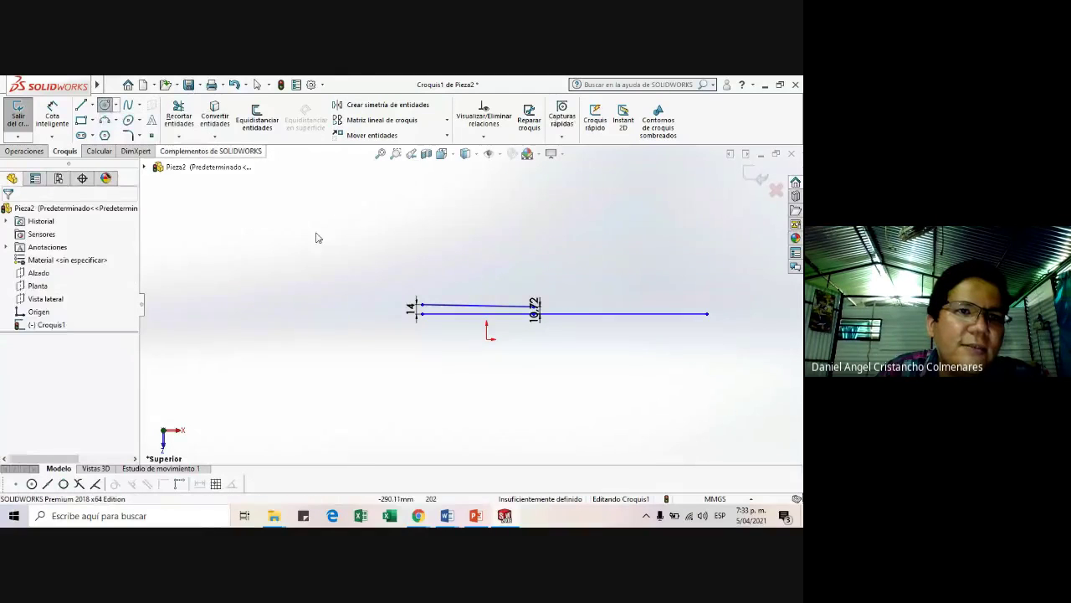
pyautogui.click(105, 106)
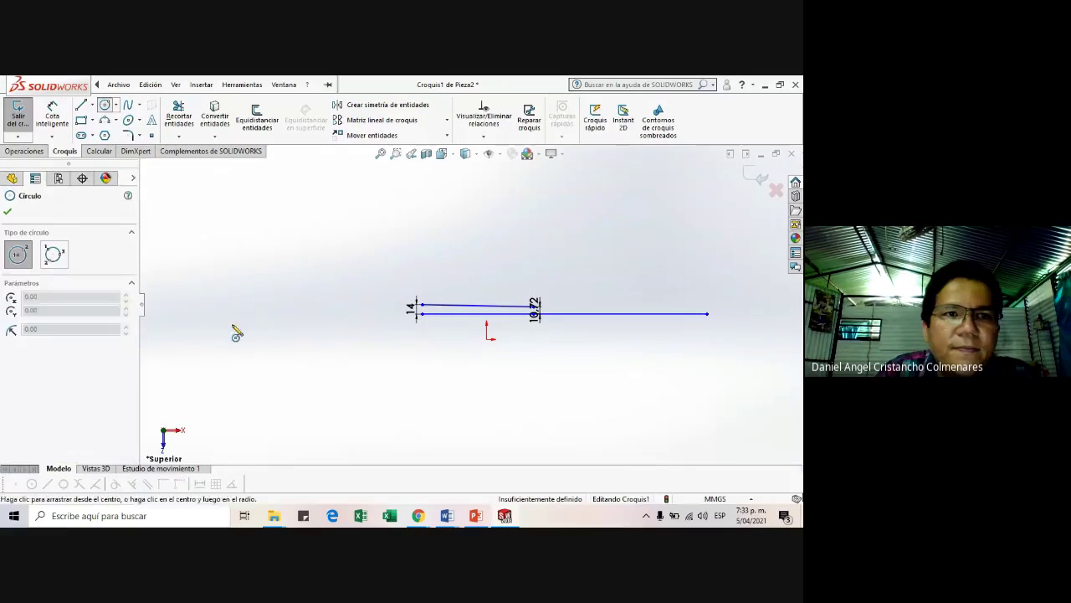
pyautogui.click(264, 299)
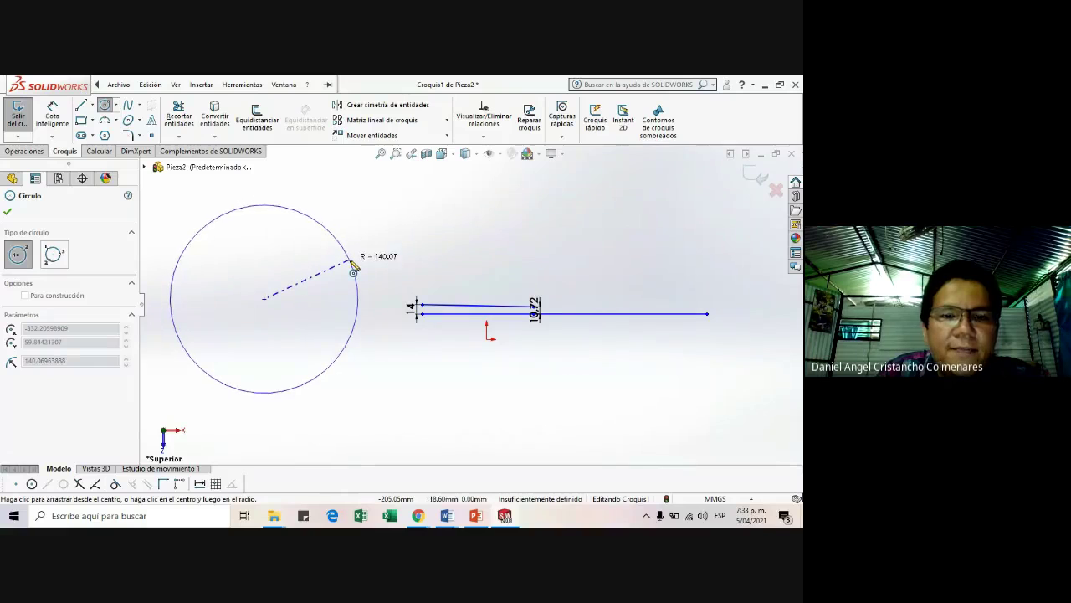
pyautogui.click(353, 266)
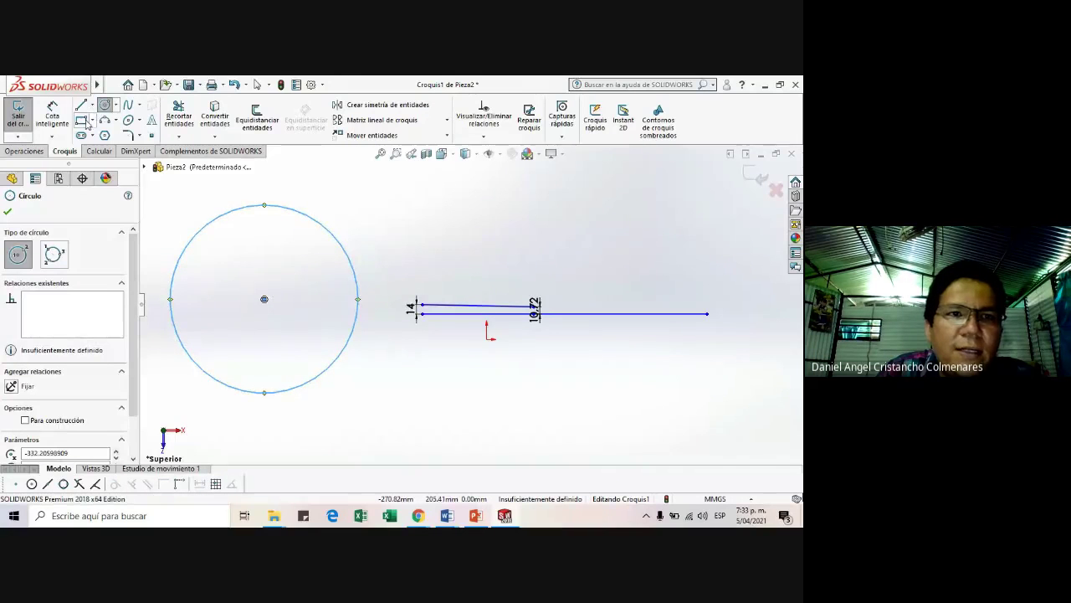
# - Dimension the circle's diameter, accepting the proposed value, and place the dimension just above the circle
pyautogui.click(52, 115)
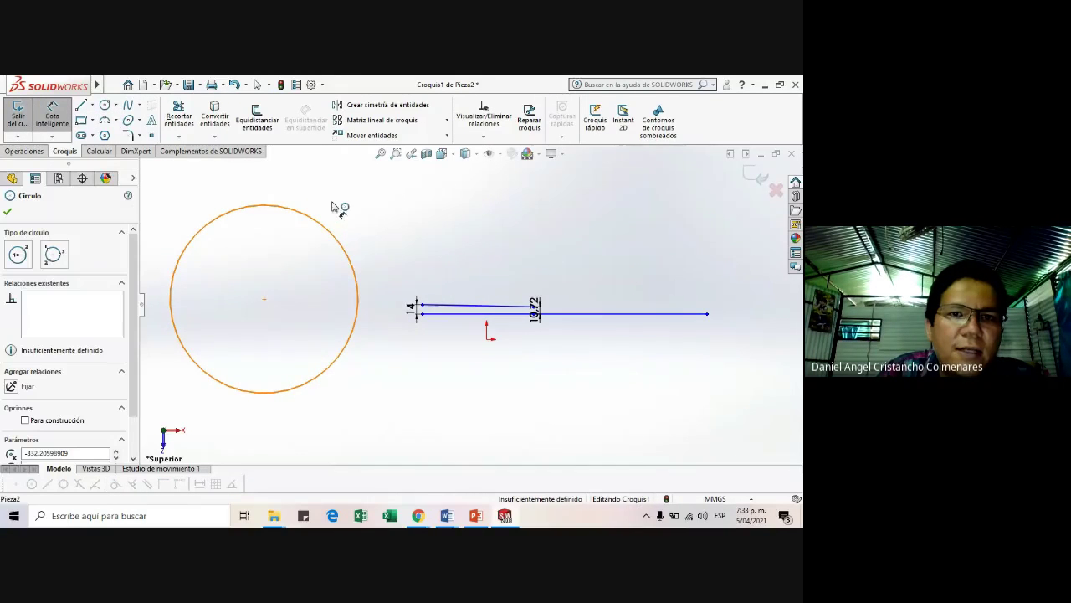
pyautogui.click(333, 207)
pyautogui.click(289, 201)
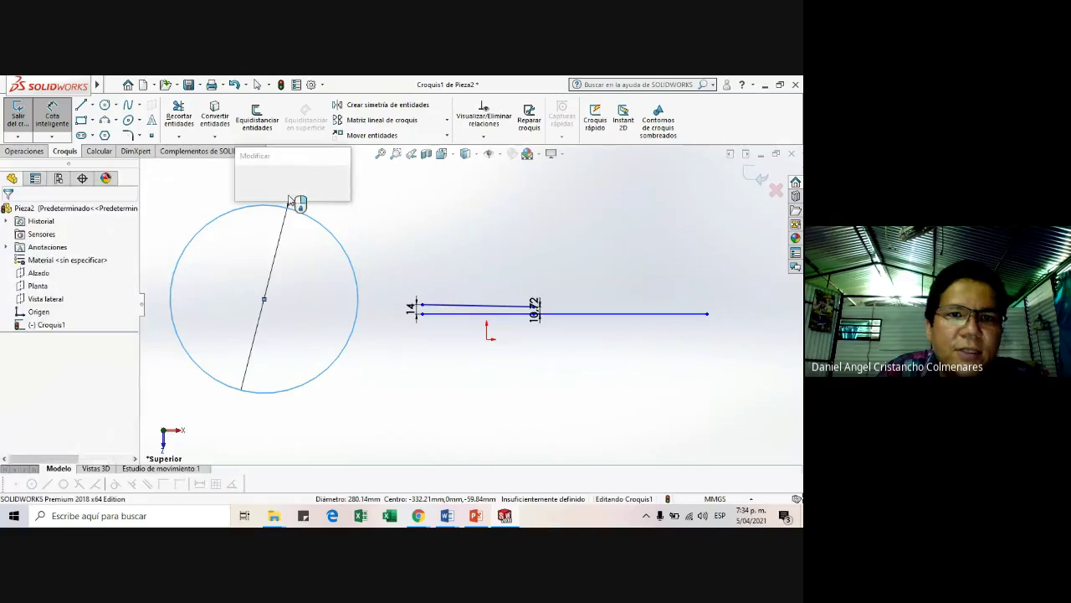
pyautogui.click(244, 181)
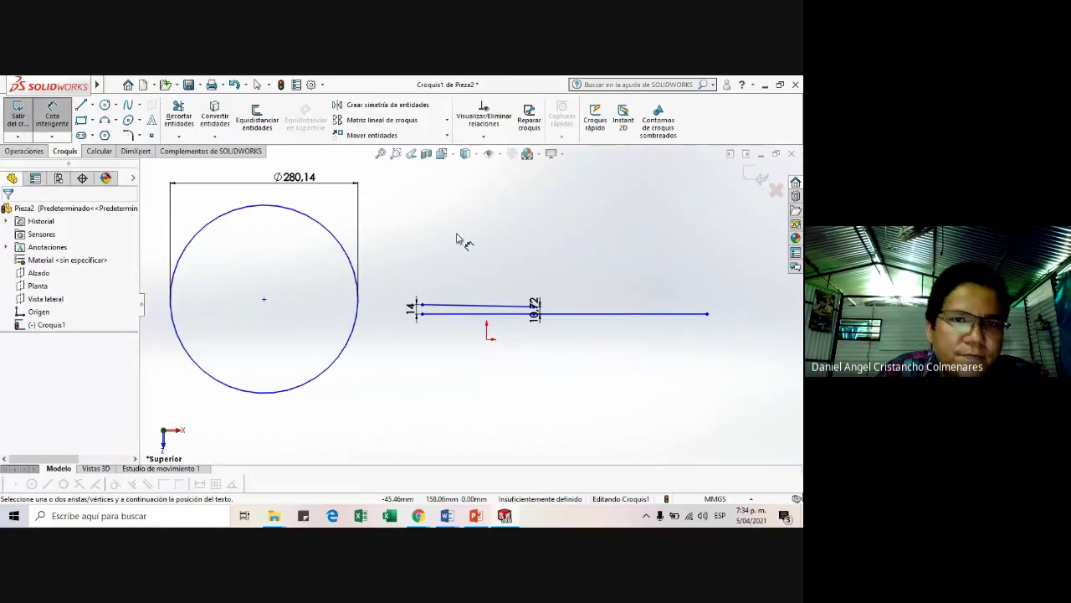
pyautogui.moveTo(299, 180); pyautogui.dragTo(293, 187)
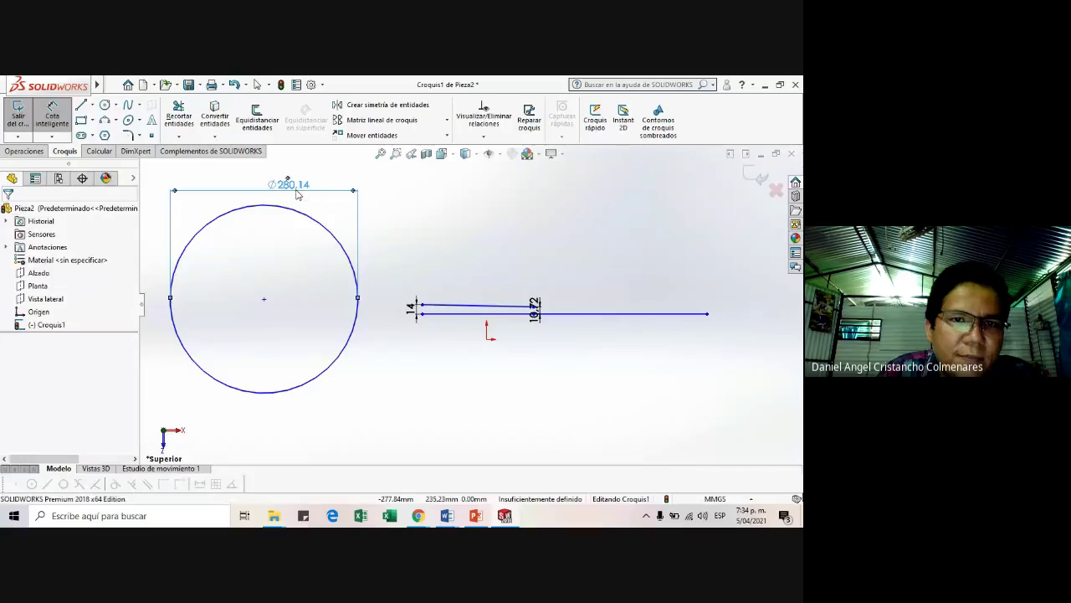
pyautogui.click(421, 232)
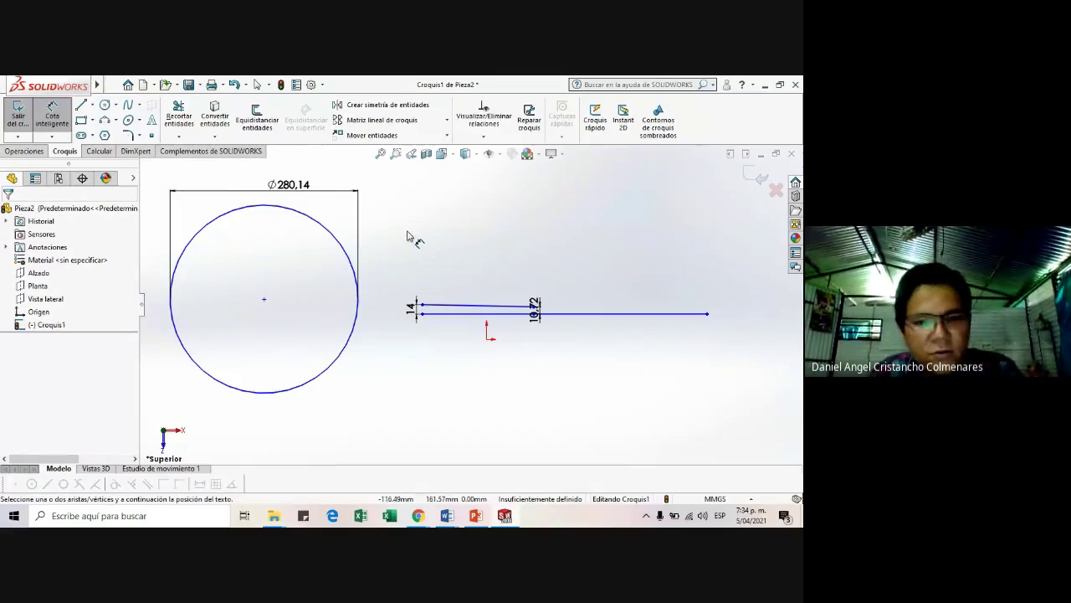
# - Switch to the Word document and review the questions on a circle's perimeter and radius and on what an arc is
pyautogui.hotkey('alt', 'Tab')
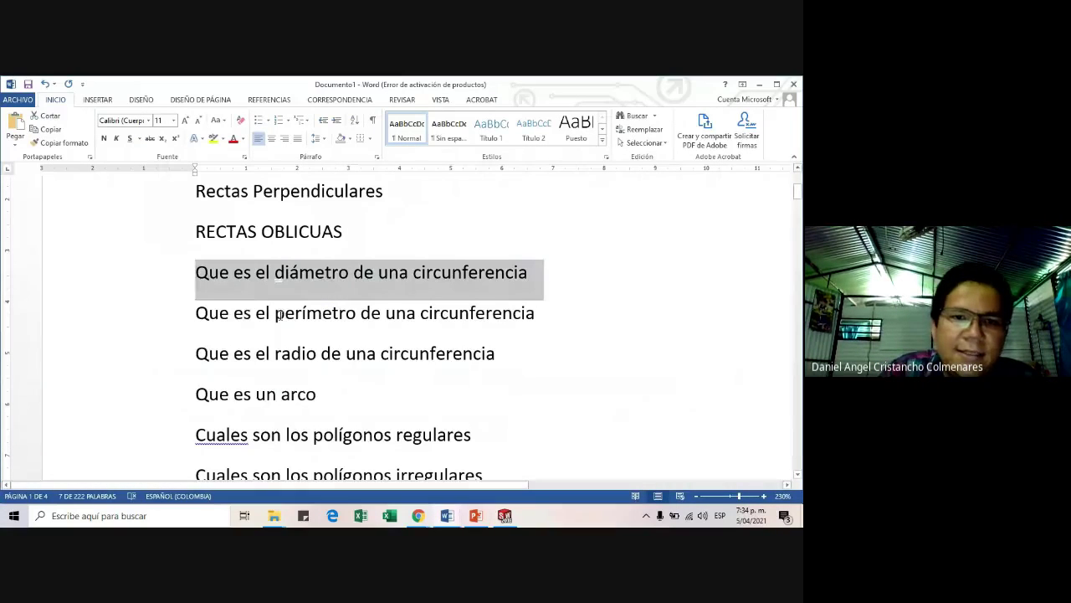
pyautogui.moveTo(206, 313); pyautogui.dragTo(382, 313)
pyautogui.moveTo(276, 354); pyautogui.dragTo(540, 353)
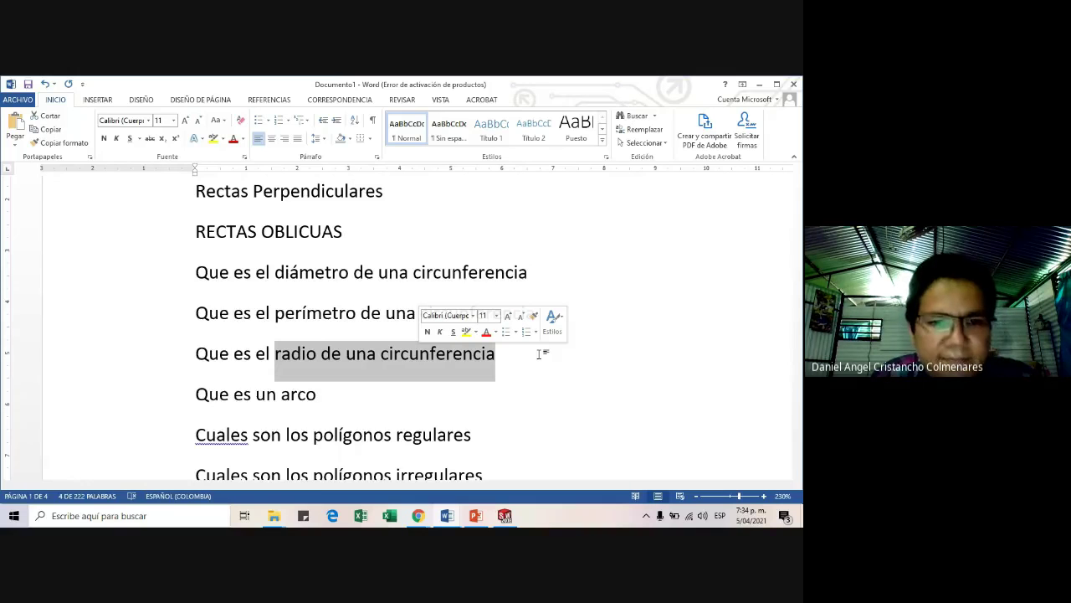
pyautogui.scroll(-2, 502, 361)
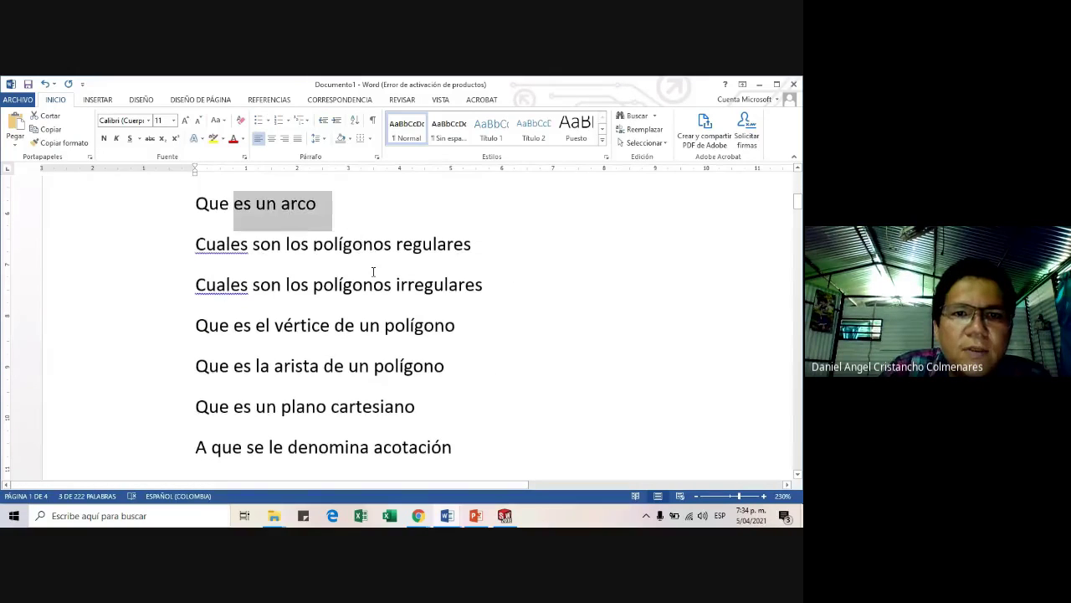
# - Highlight "polígonos regulares" in the topic list, and return to the SOLIDWORKS sketch with all its geometry in view
pyautogui.click(532, 292)
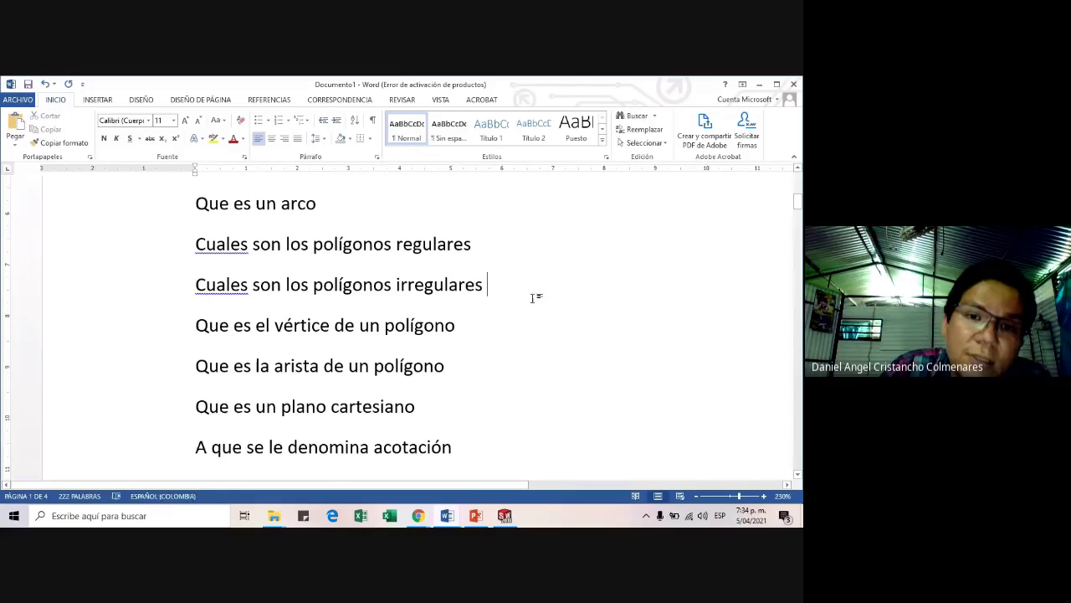
pyautogui.moveTo(314, 243); pyautogui.dragTo(474, 244)
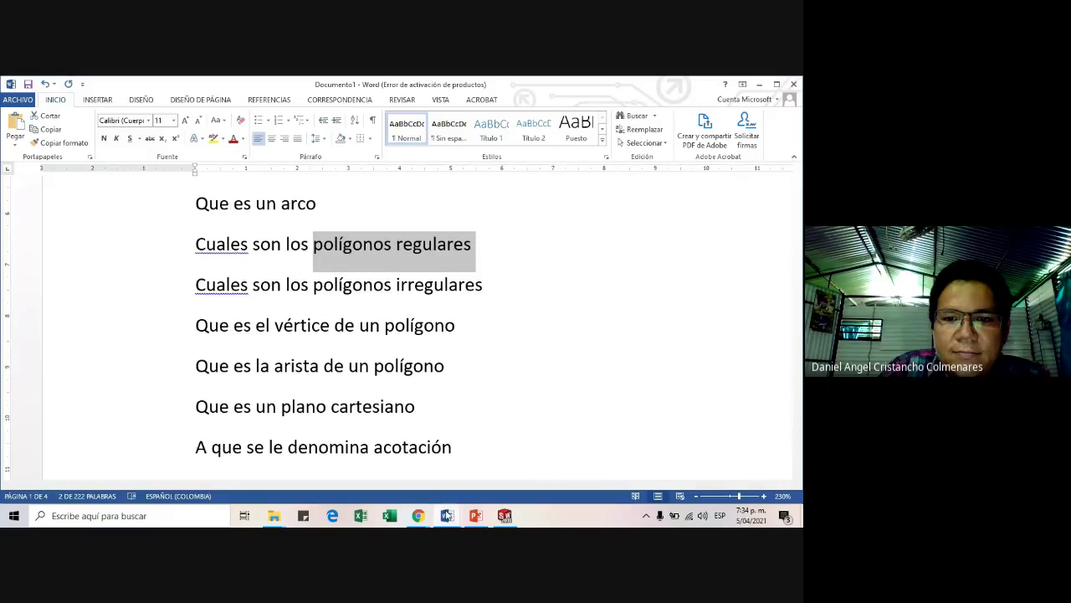
pyautogui.click(504, 516)
pyautogui.press('f')
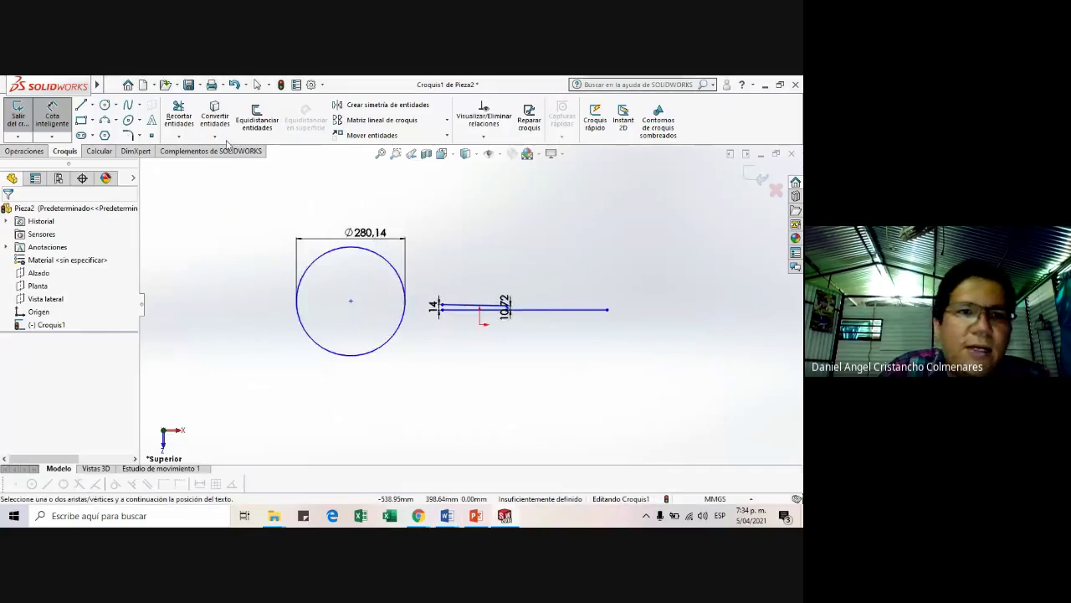
# - Sketch a six-sided polygon above the two lines, right of the circle, about 133 mm from its center to a vertex
pyautogui.click(104, 136)
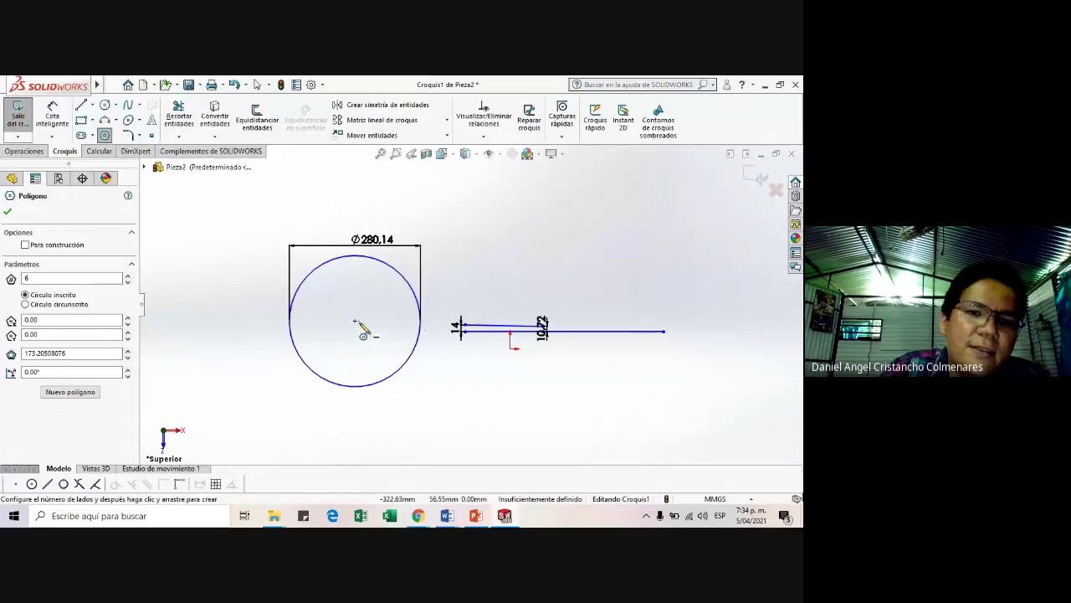
pyautogui.click(557, 263)
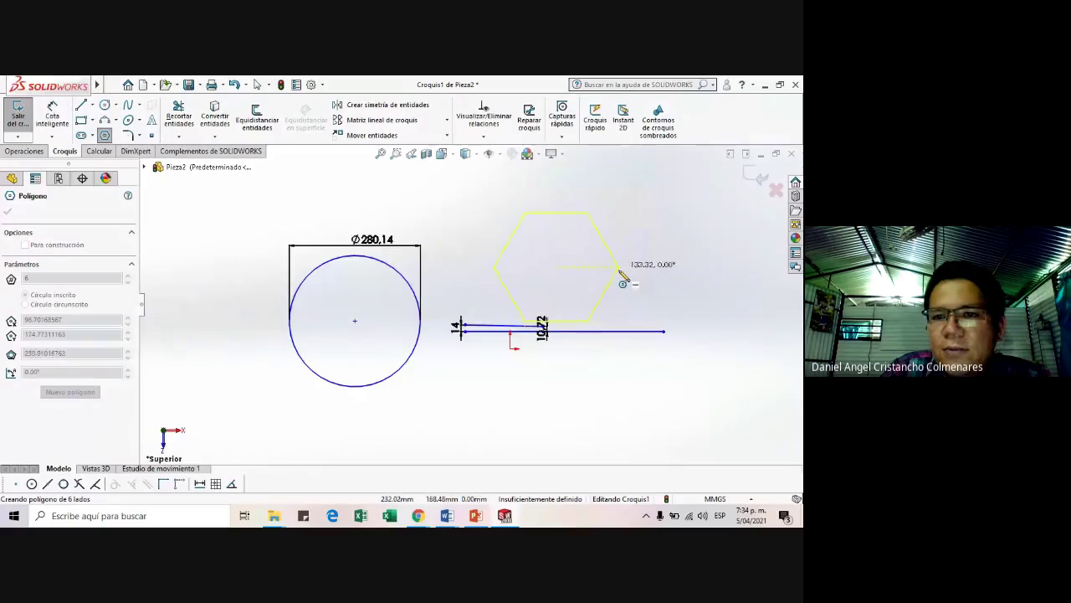
pyautogui.click(619, 269)
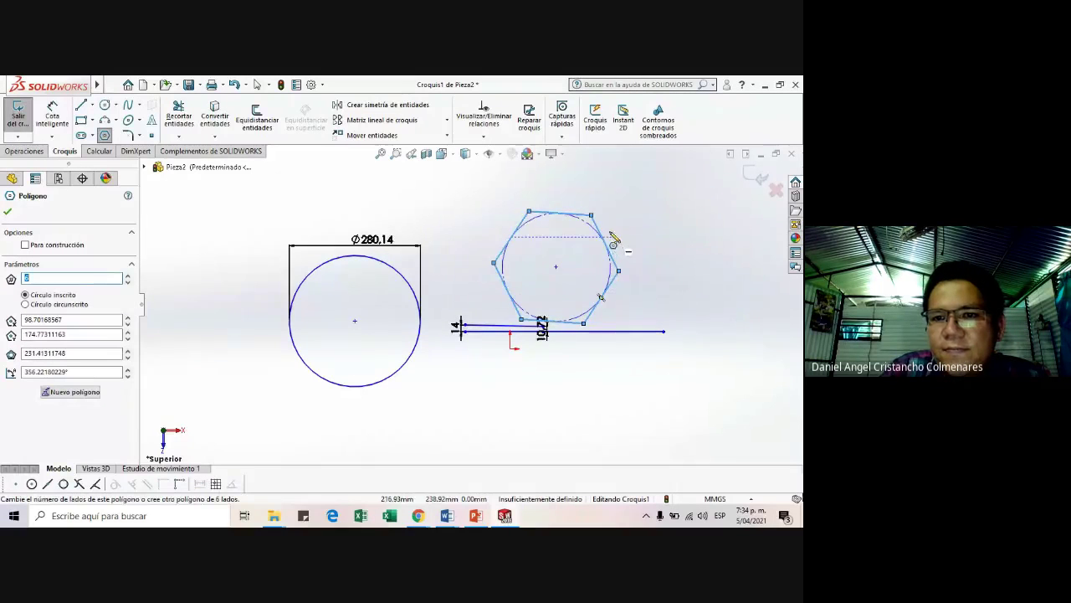
# - Reduce the polygon's number of sides to 3, keeping the inscribed-circle option
pyautogui.click(128, 282)
pyautogui.click(128, 282)
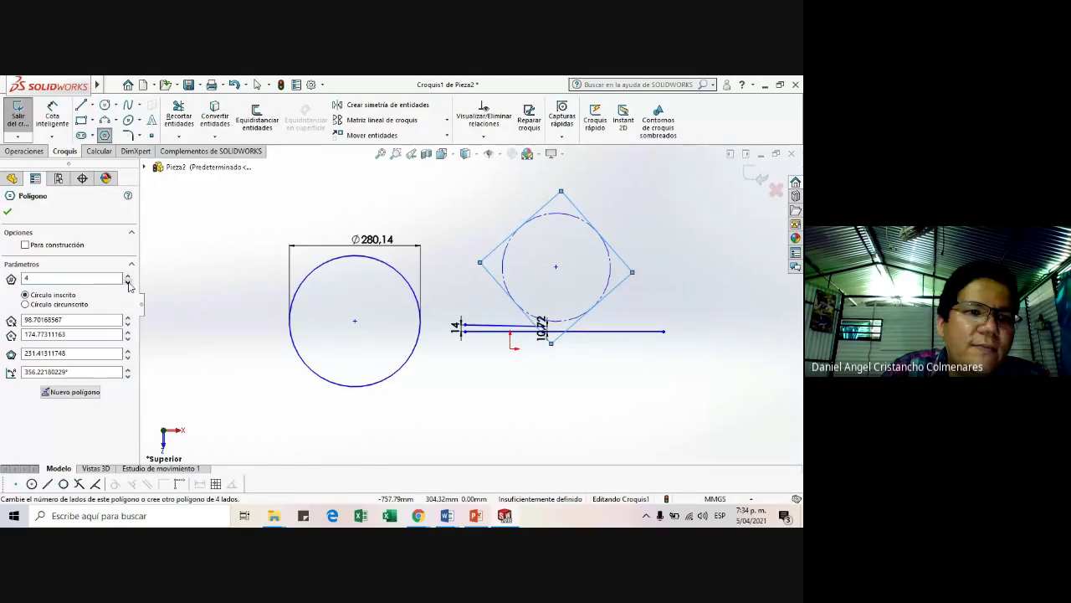
pyautogui.click(128, 282)
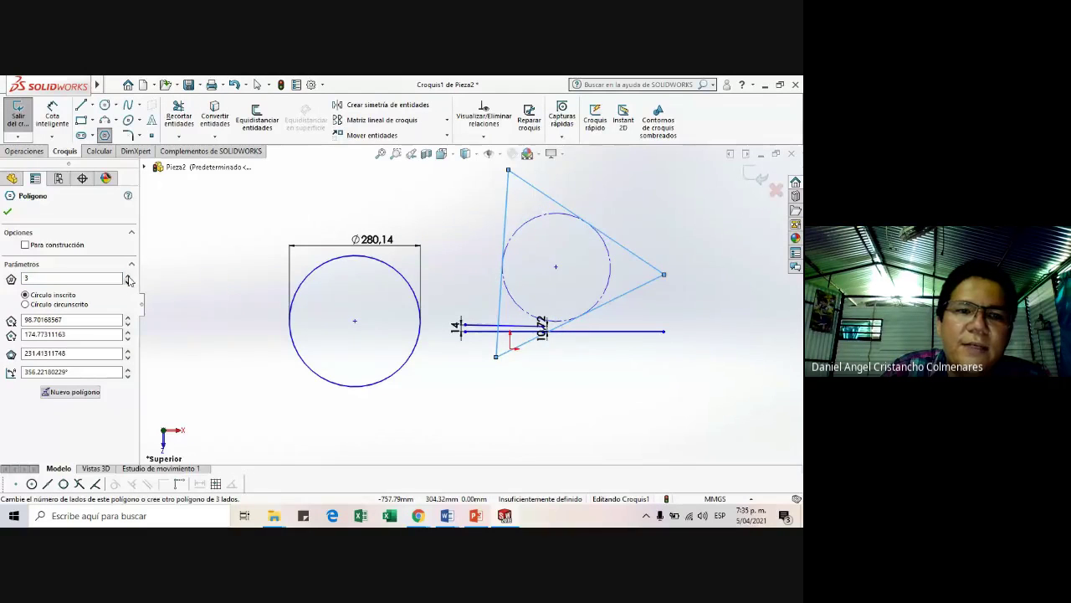
# - Increase the polygon's number of sides to 14
pyautogui.click(128, 276)
pyautogui.click(128, 276)
pyautogui.click(128, 276)
pyautogui.click(128, 276)
pyautogui.click(128, 276)
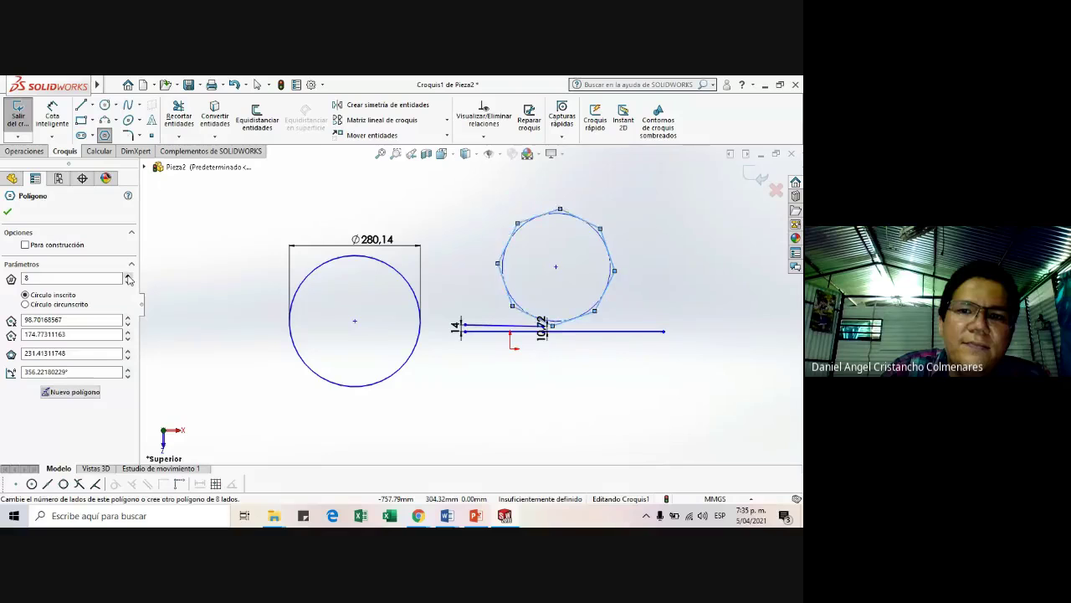
pyautogui.click(128, 276)
pyautogui.click(128, 276)
pyautogui.click(128, 276)
pyautogui.click(128, 276)
pyautogui.click(128, 276)
pyautogui.click(129, 276)
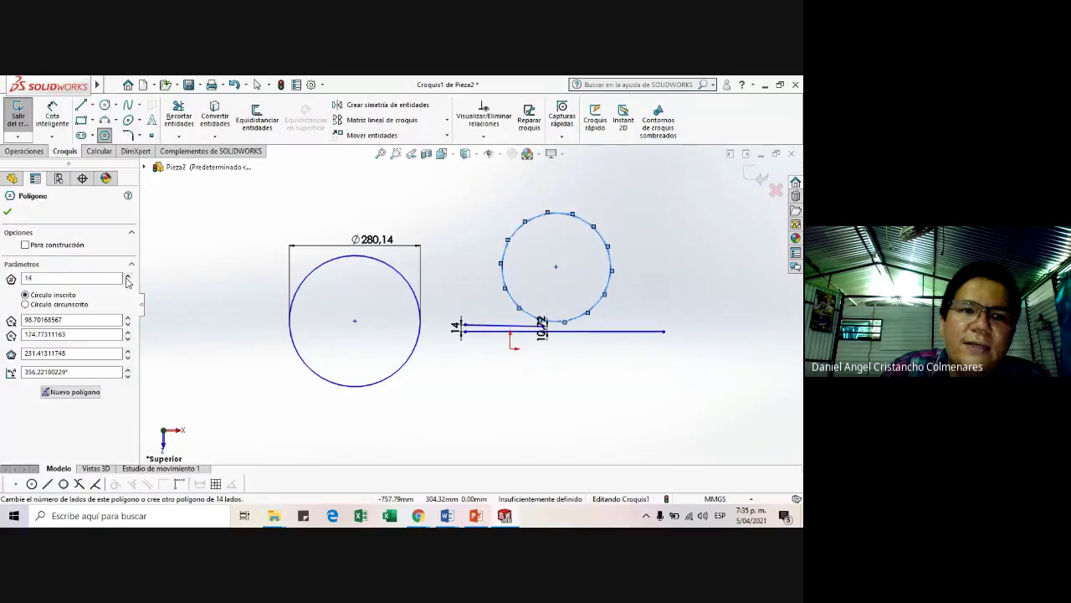
# - Set the polygon's number of sides to 5, making it a regular pentagon
pyautogui.click(128, 282)
pyautogui.click(128, 282)
pyautogui.click(128, 282)
pyautogui.click(128, 282)
pyautogui.click(128, 282)
pyautogui.click(128, 282)
pyautogui.click(128, 282)
pyautogui.click(128, 282)
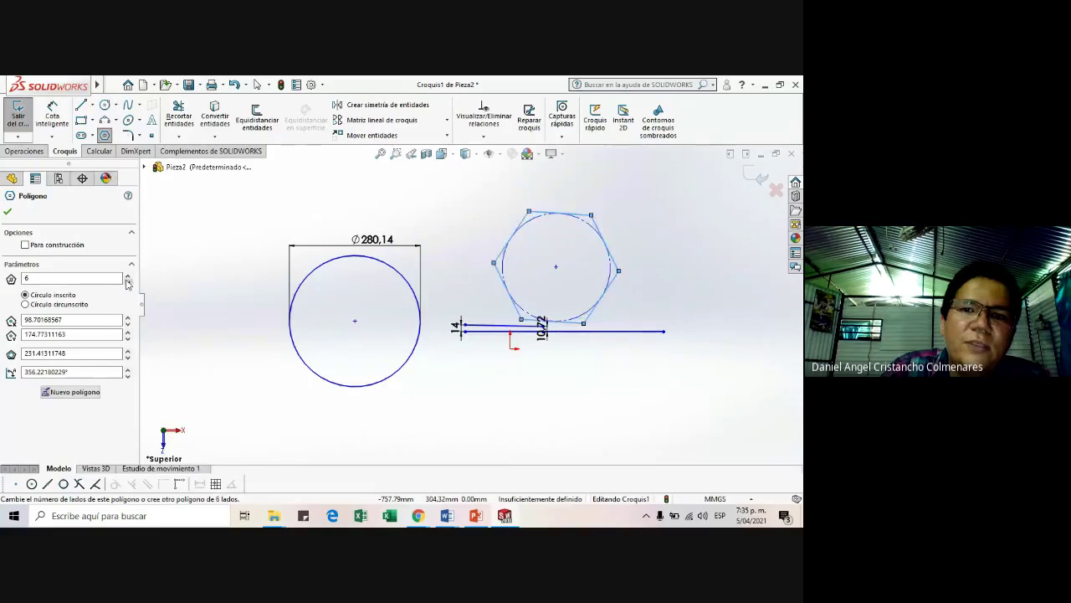
pyautogui.click(128, 282)
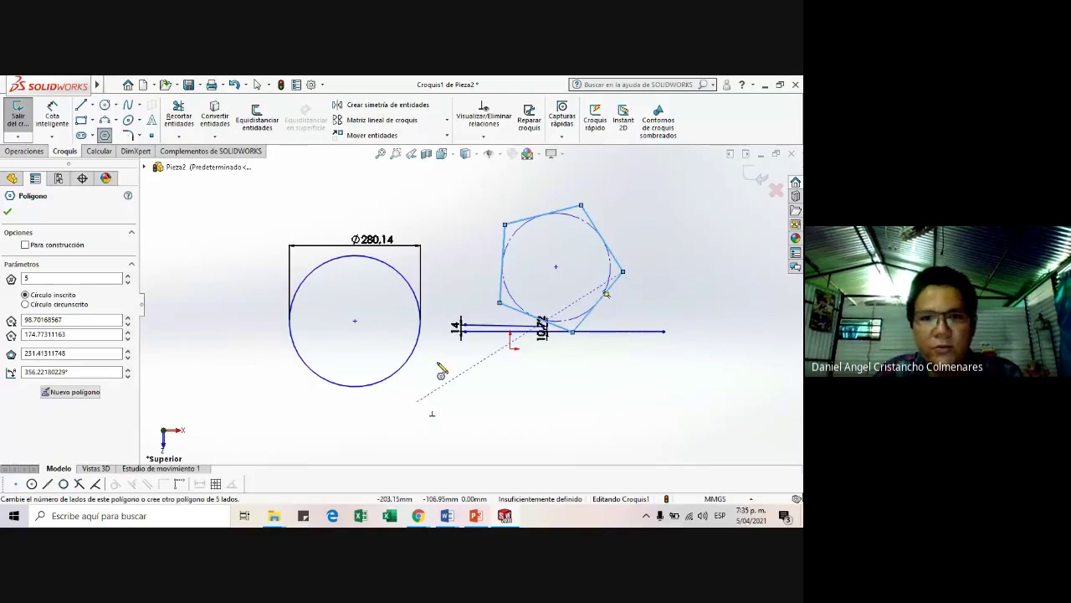
# - Sketch a closed irregular triangle from three lines below the two existing lines, with its upper side about 433 mm long
pyautogui.click(81, 110)
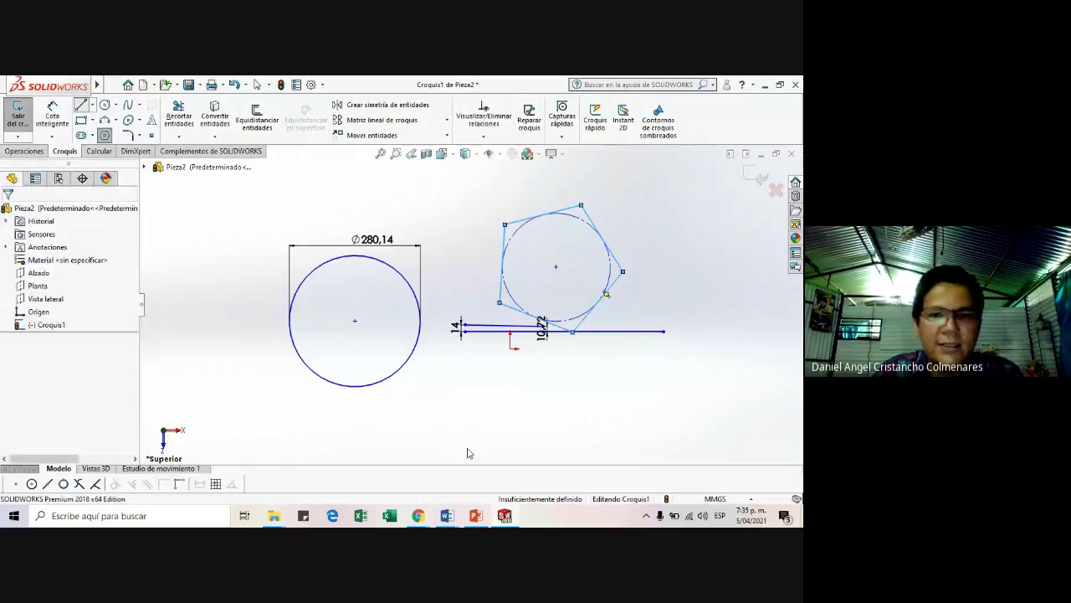
pyautogui.click(489, 395)
pyautogui.click(691, 367)
pyautogui.click(670, 434)
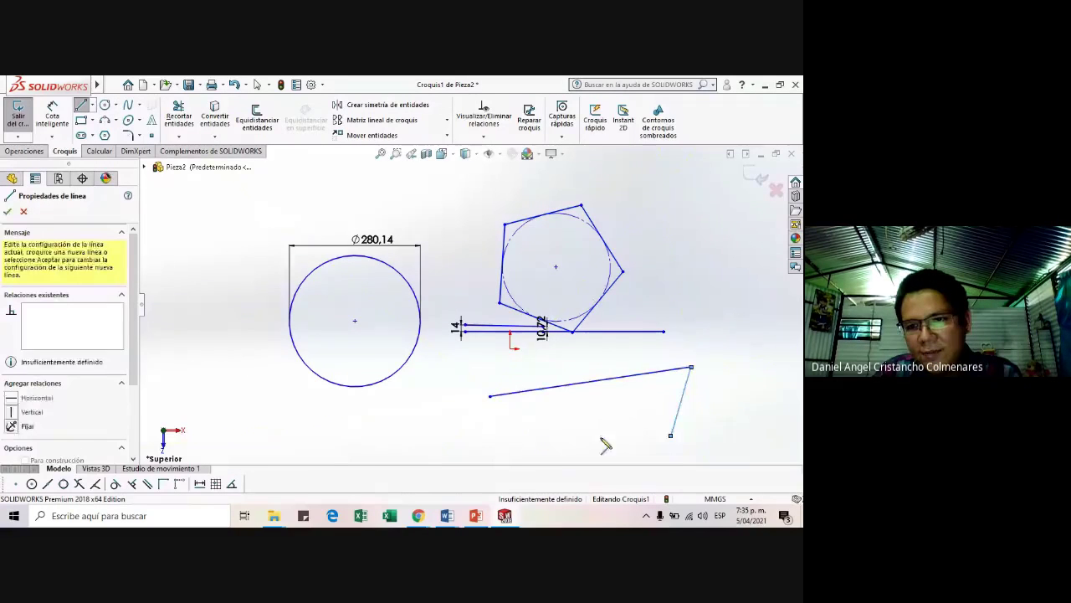
pyautogui.click(489, 396)
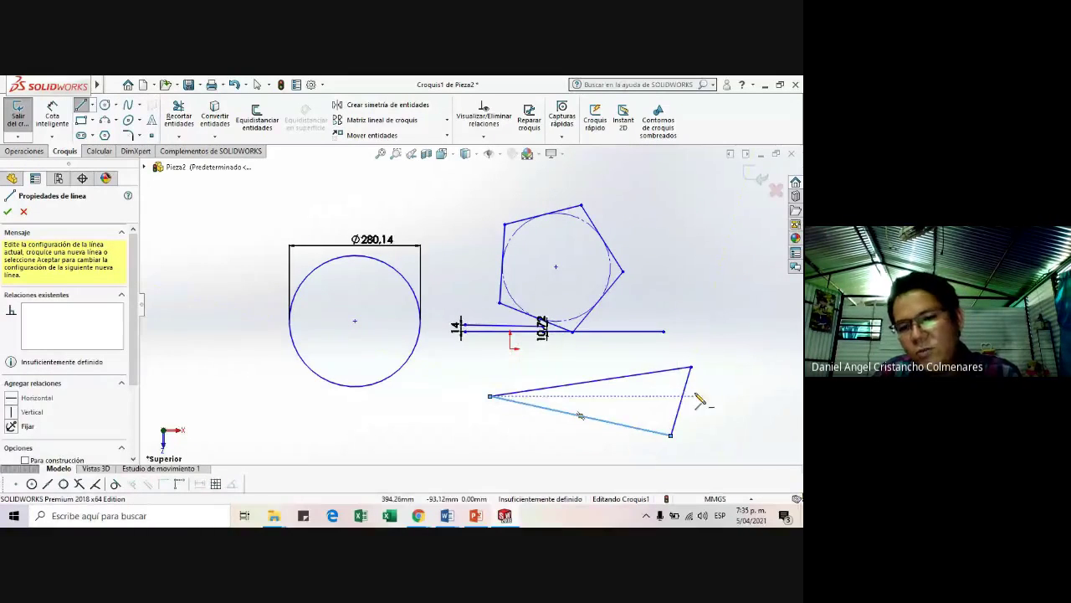
# - Dimension the length of the pentagon's upper-right side, accepting the proposed value and placing the dimension just outside the side
pyautogui.click(52, 112)
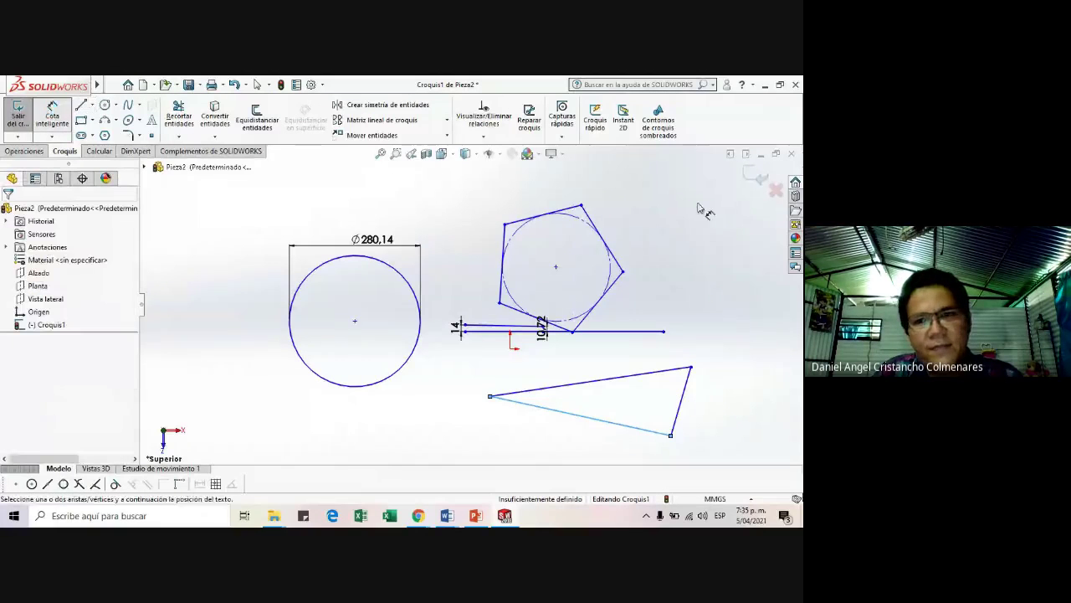
pyautogui.click(611, 251)
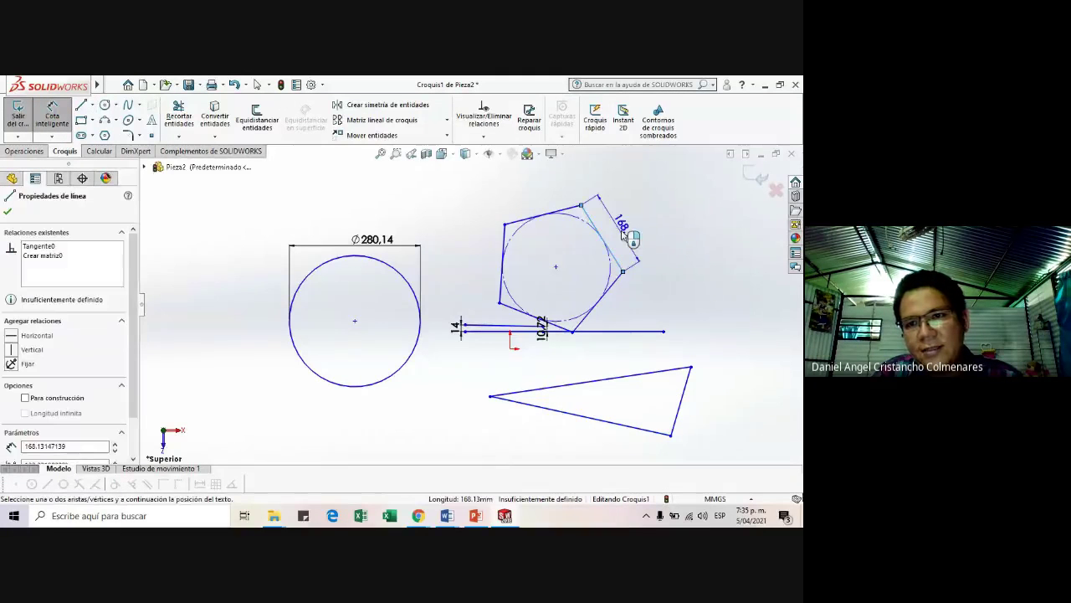
pyautogui.click(624, 235)
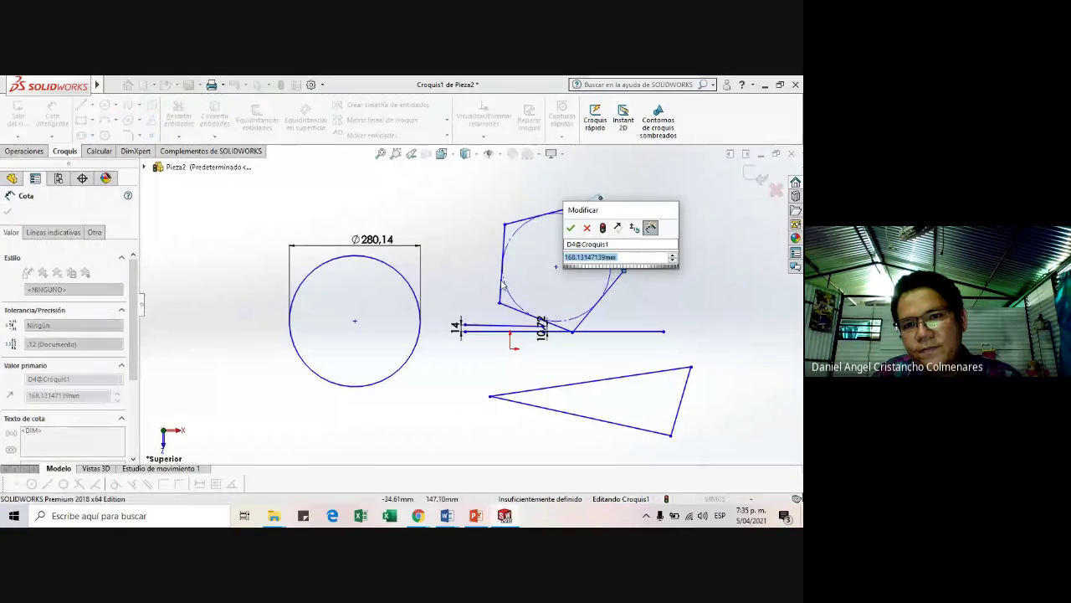
pyautogui.click(572, 228)
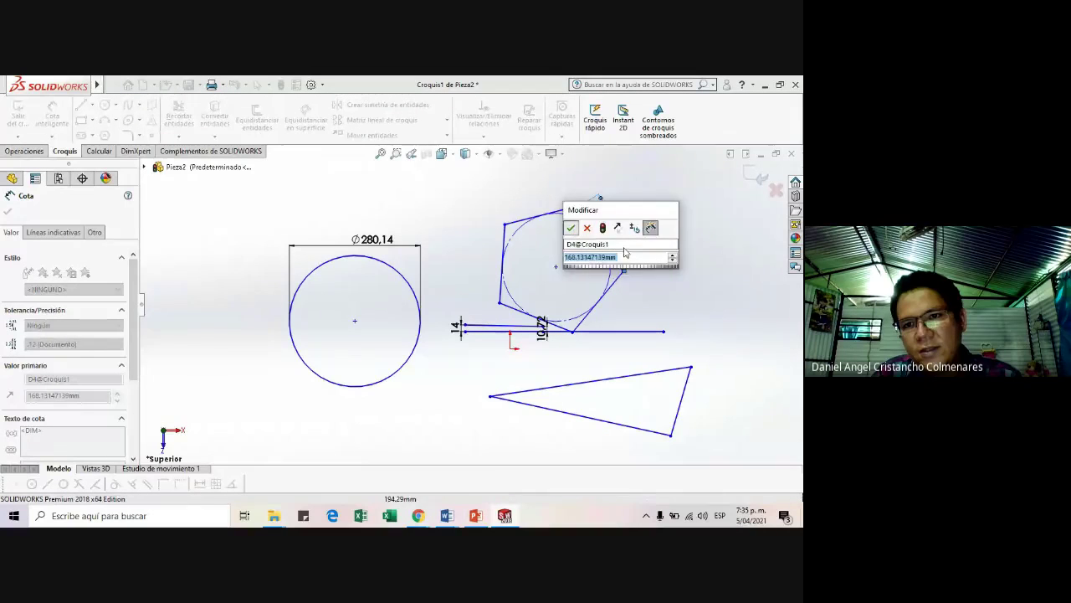
# - Add a driven dimension to the pentagon's upper-left side and place it just outside that side
pyautogui.click(525, 219)
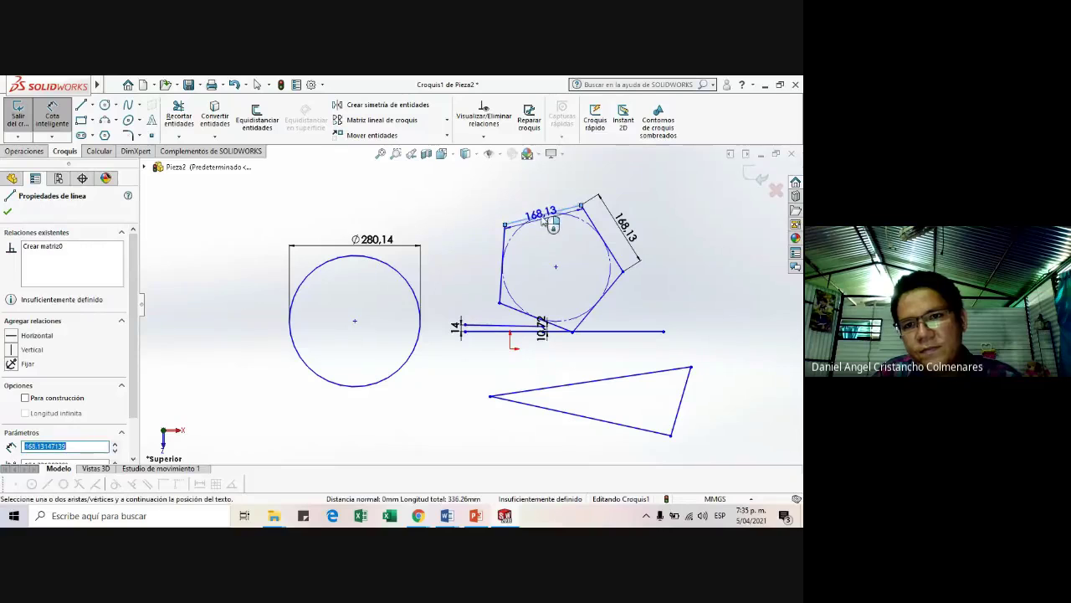
pyautogui.click(586, 209)
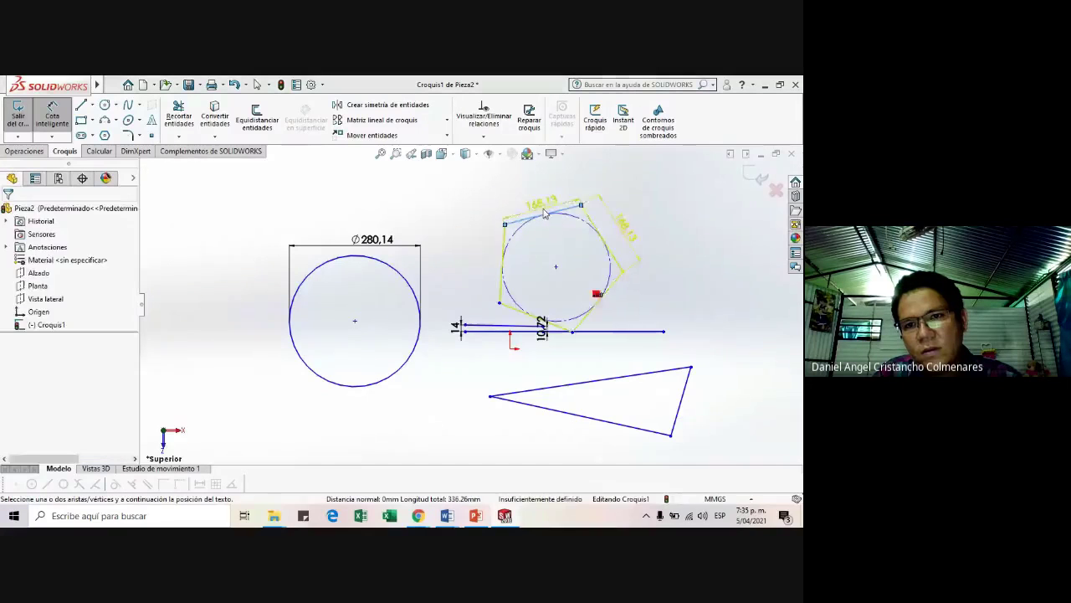
pyautogui.click(667, 251)
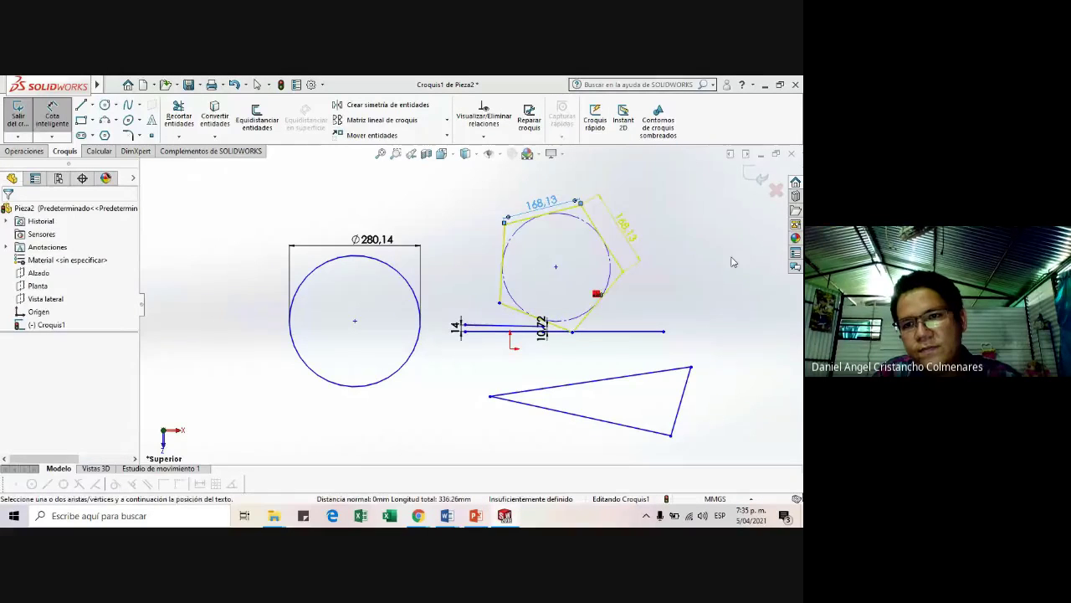
pyautogui.click(552, 205)
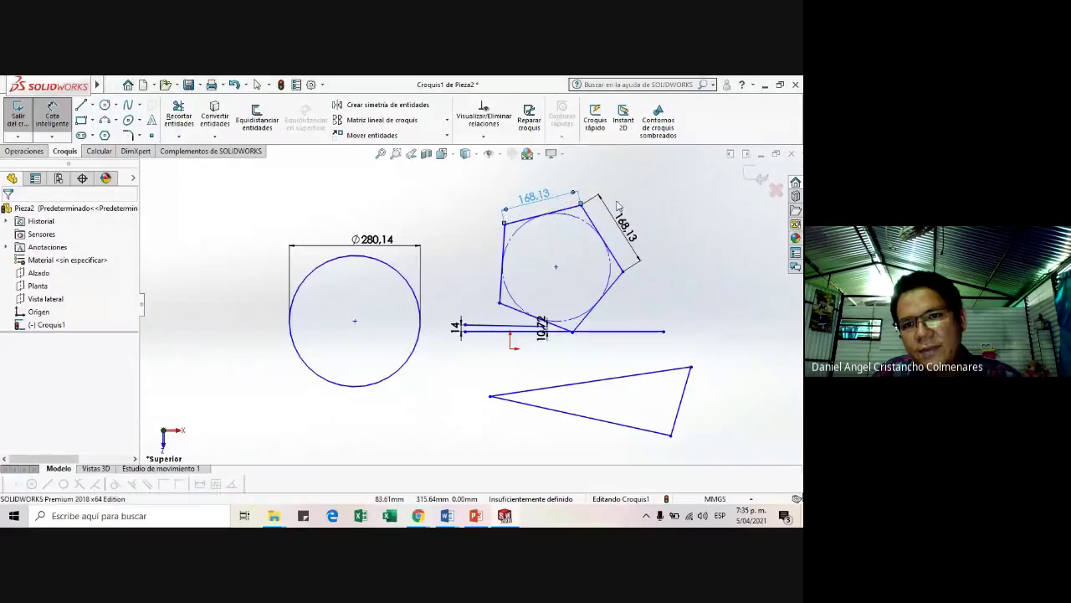
# - Try a horizontal dimension on the triangle's upper side, accepting the proposed value, and undo it
pyautogui.click(626, 377)
pyautogui.click(634, 374)
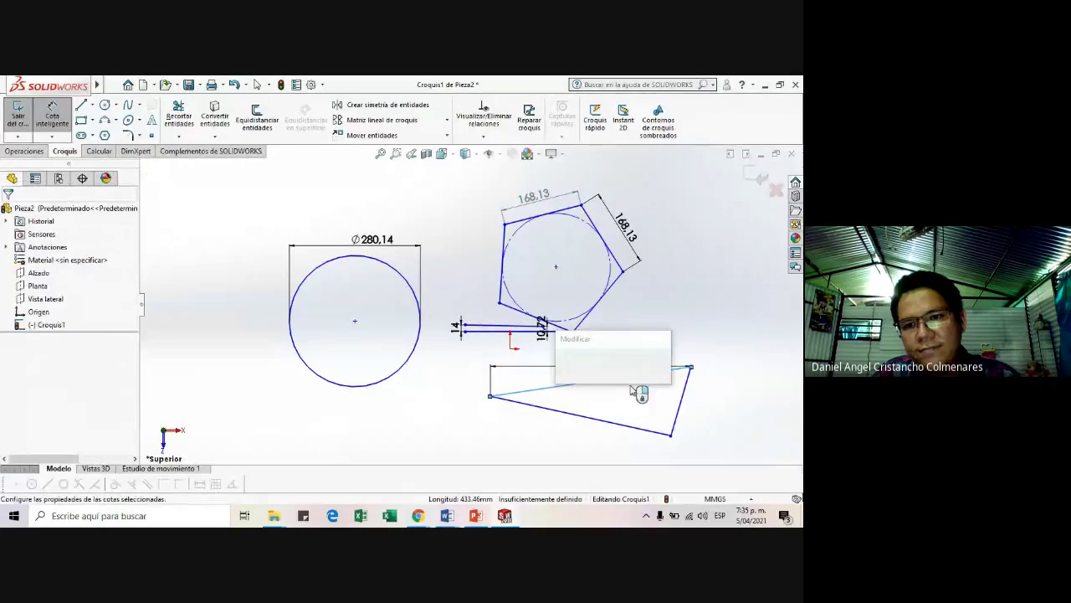
pyautogui.press('Return')
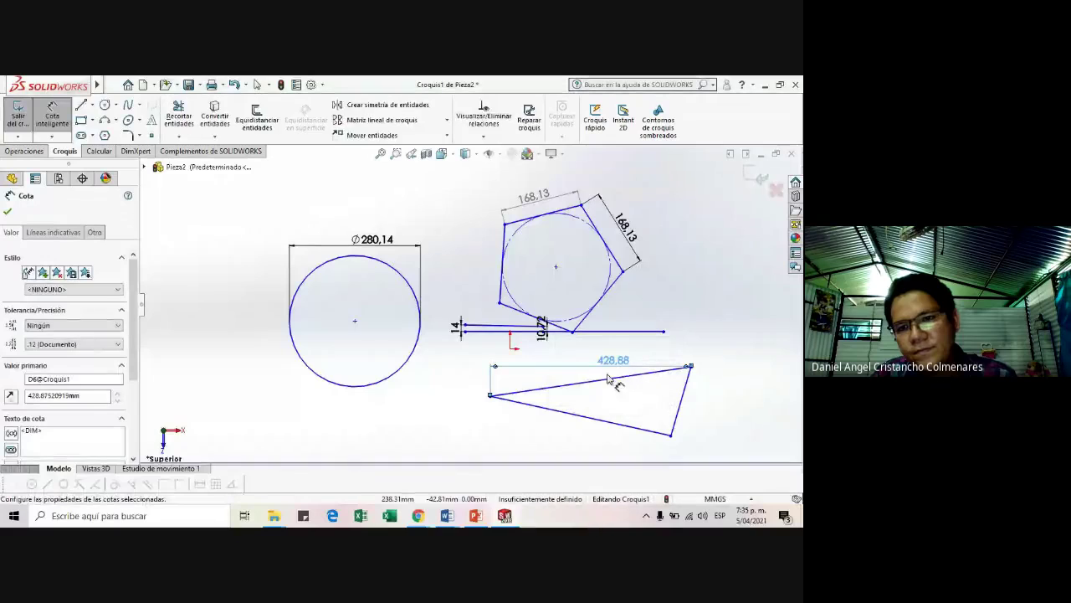
pyautogui.hotkey('ctrl', 'z')
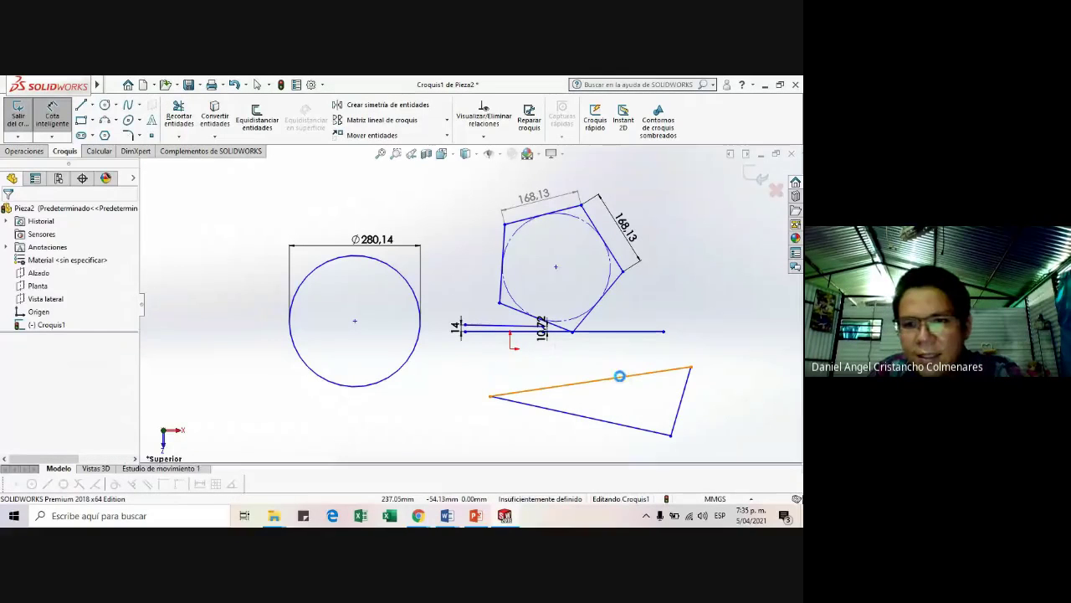
# - Dimension the true length of the triangle's upper side parallel to the line, accepting the proposed value
pyautogui.click(603, 378)
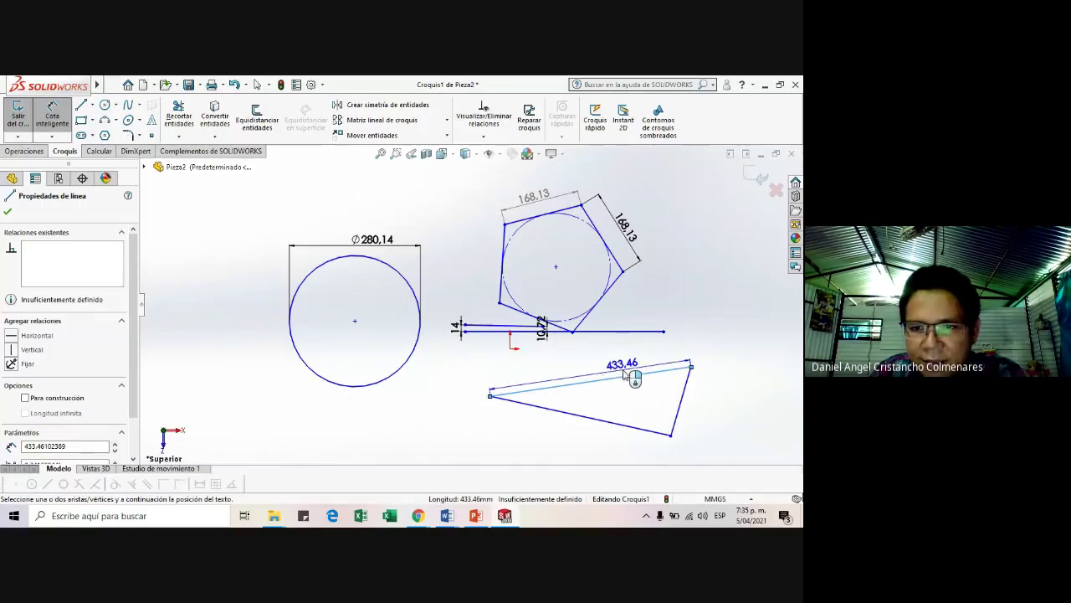
pyautogui.click(636, 374)
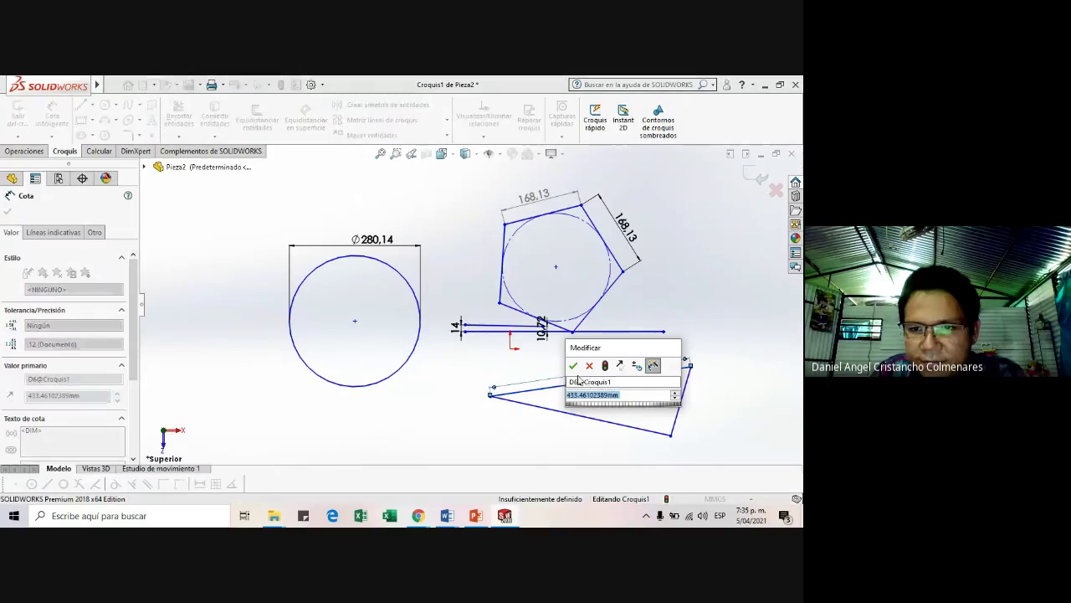
pyautogui.press('Return')
# - Switch to the Word document and review the remaining questions, from irregular polygons and polygon vertices to the Cartesian plane and "acotación"
pyautogui.click(447, 516)
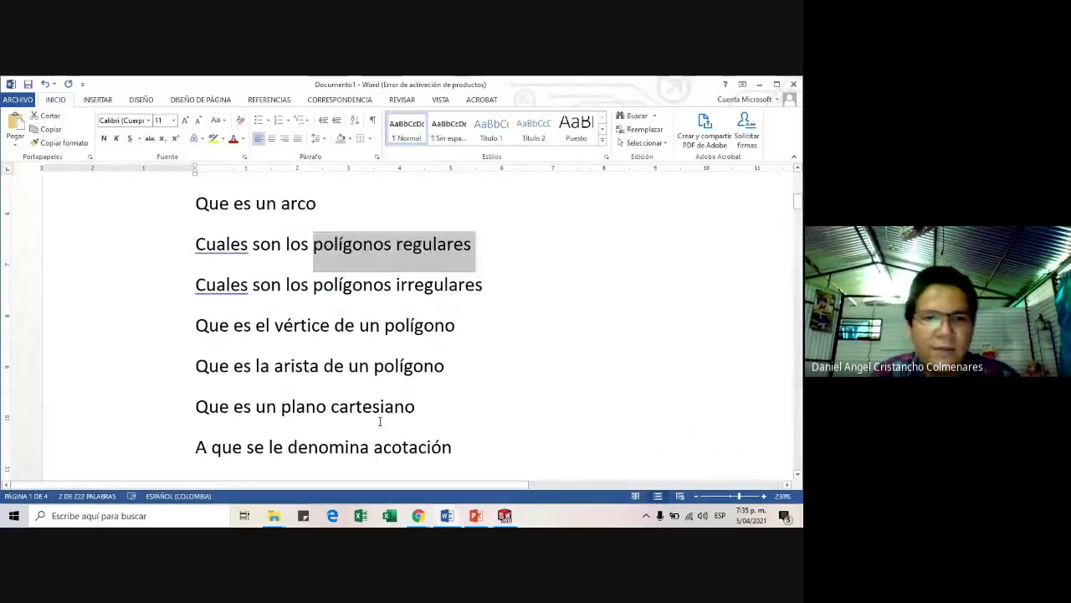
pyautogui.scroll(-1, 360, 376)
pyautogui.scroll(1, 340, 323)
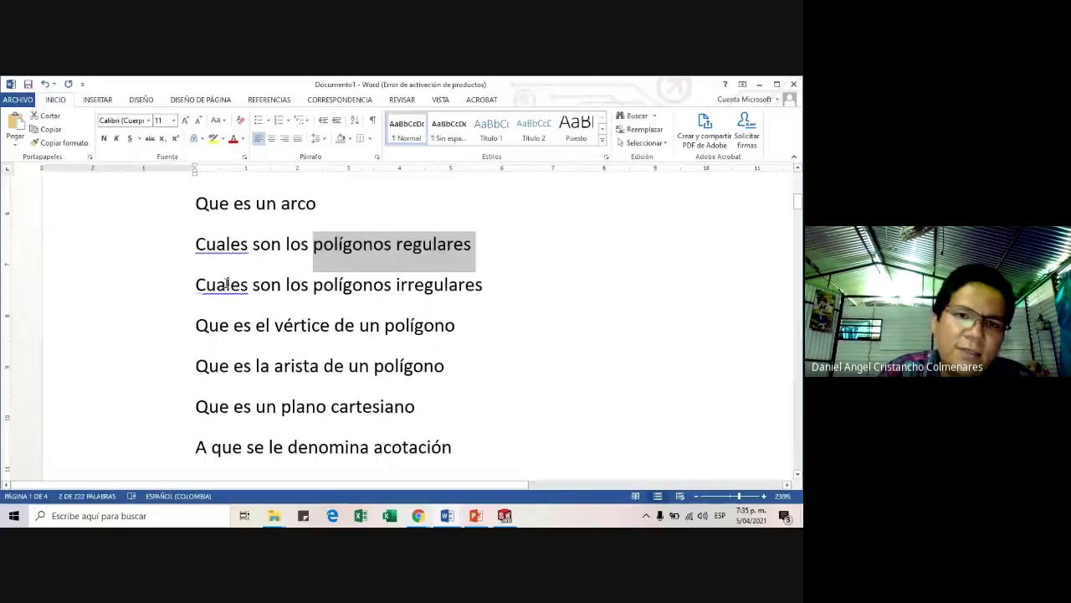
pyautogui.moveTo(226, 285); pyautogui.dragTo(472, 309)
pyautogui.moveTo(224, 326); pyautogui.dragTo(455, 338)
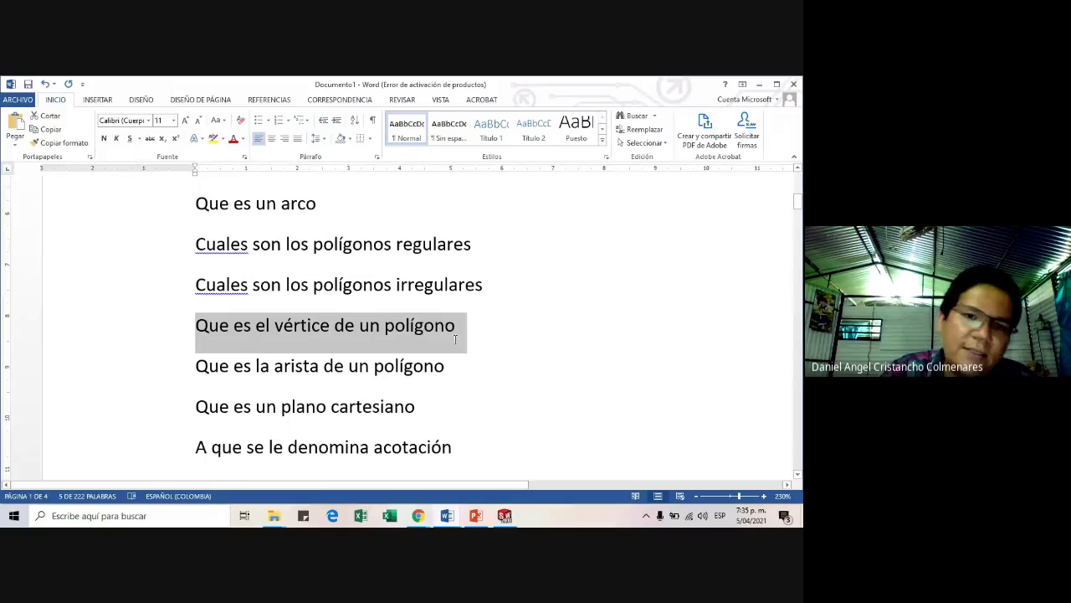
pyautogui.scroll(-2, 276, 343)
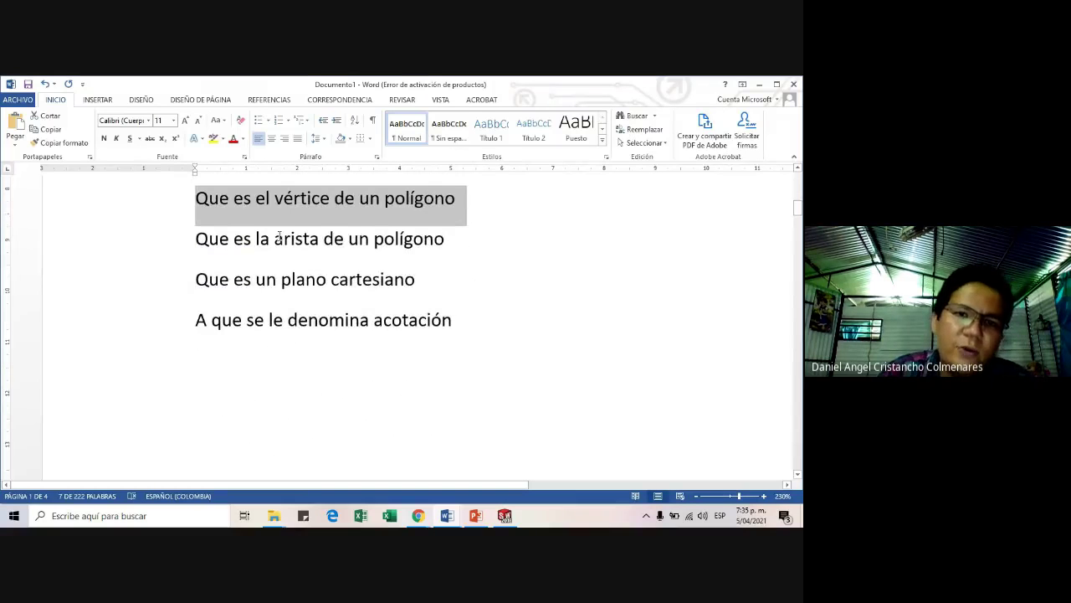
pyautogui.moveTo(258, 280); pyautogui.dragTo(417, 282)
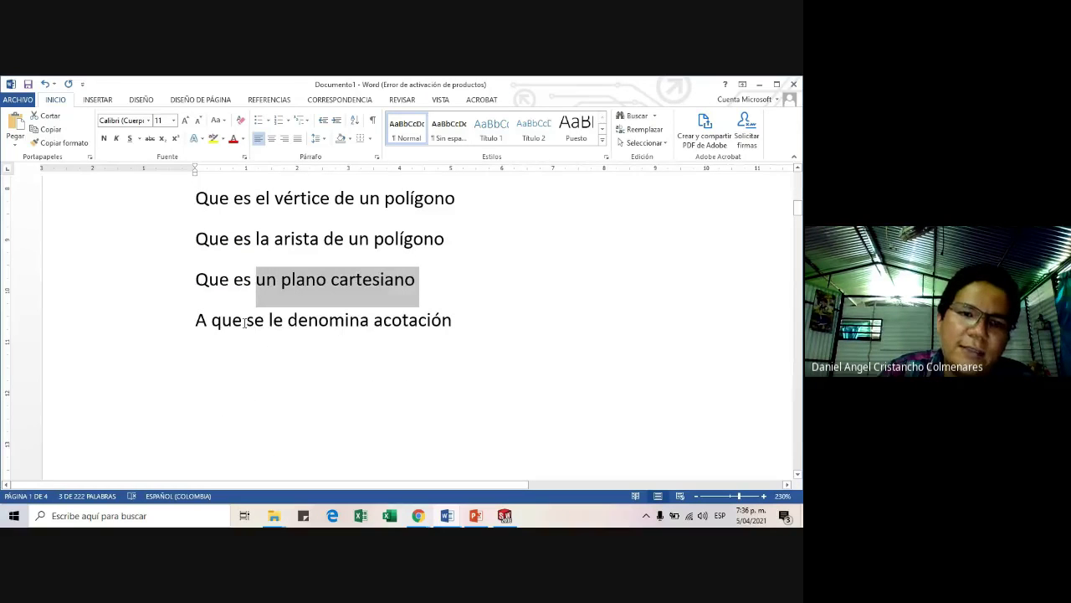
pyautogui.moveTo(244, 322); pyautogui.dragTo(613, 382)
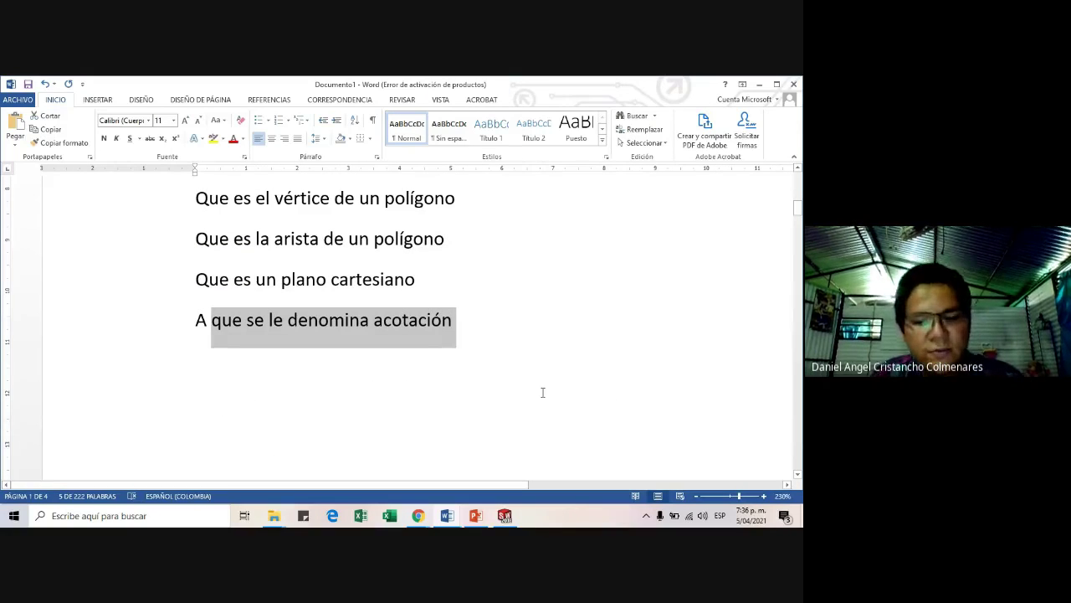
# - Return to SOLIDWORKS and close the Pieza2 part without saving its changes
pyautogui.hotkey('alt', 'Tab')
pyautogui.scroll(-3, 611, 335)
pyautogui.scroll(5, 611, 335)
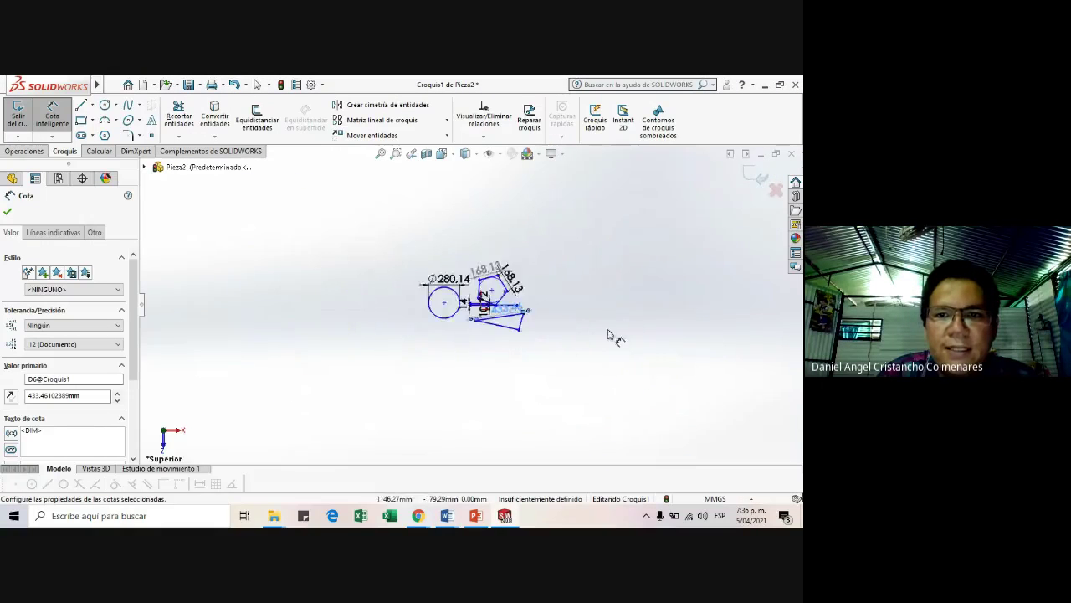
pyautogui.scroll(-3, 540, 269)
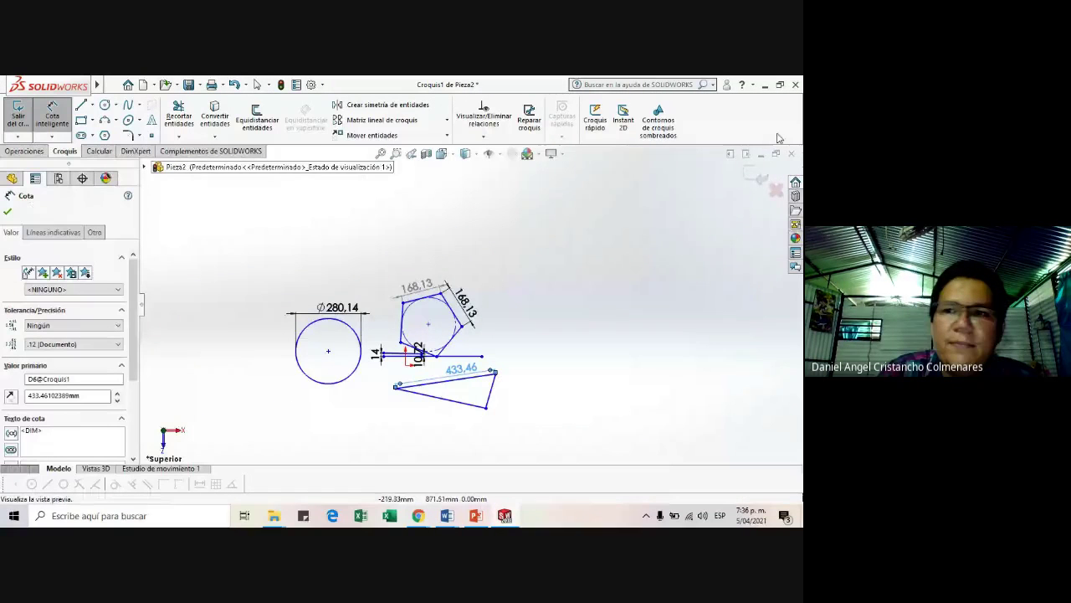
pyautogui.click(792, 155)
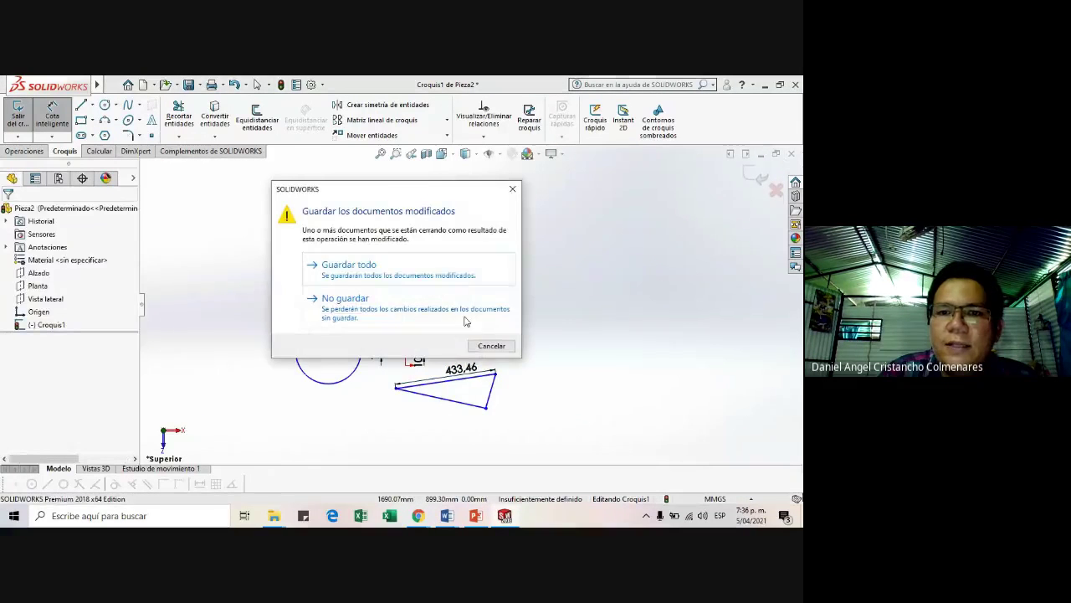
pyautogui.click(385, 314)
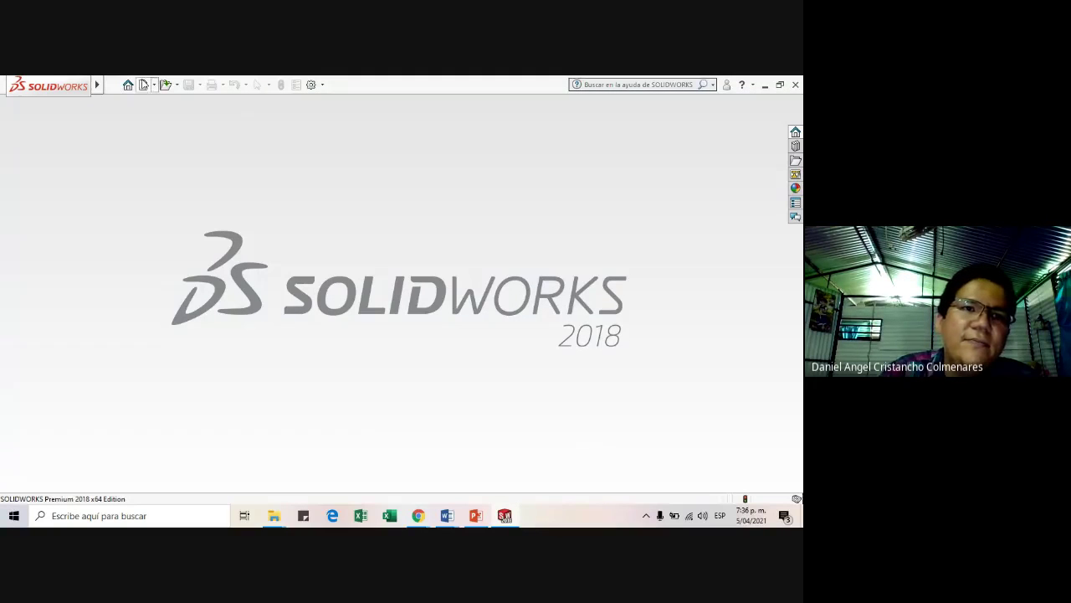
# - Create a new part document (Pieza)
pyautogui.click(155, 86)
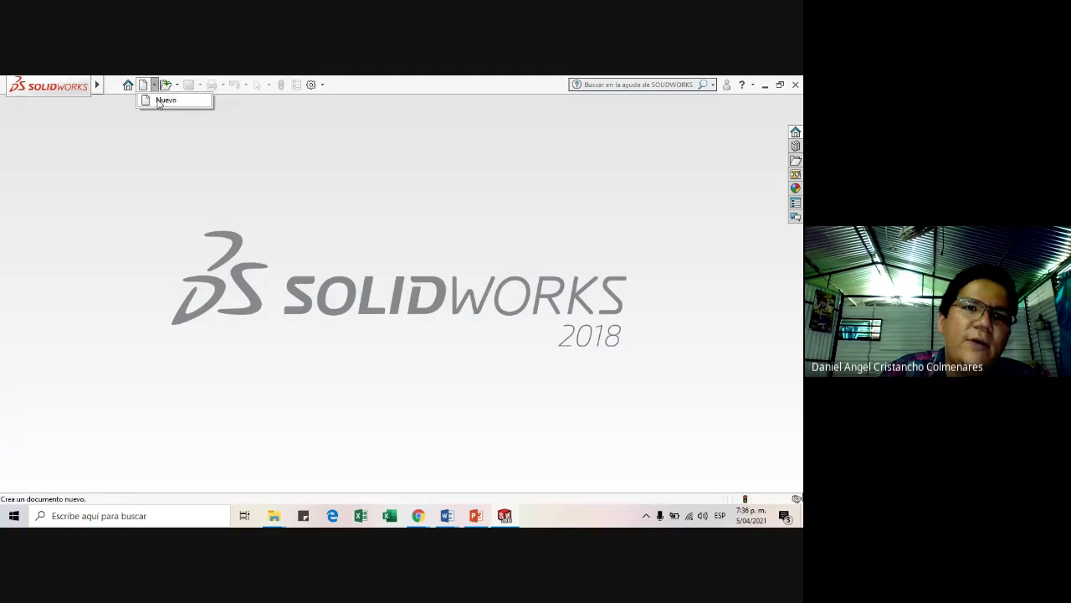
pyautogui.click(164, 100)
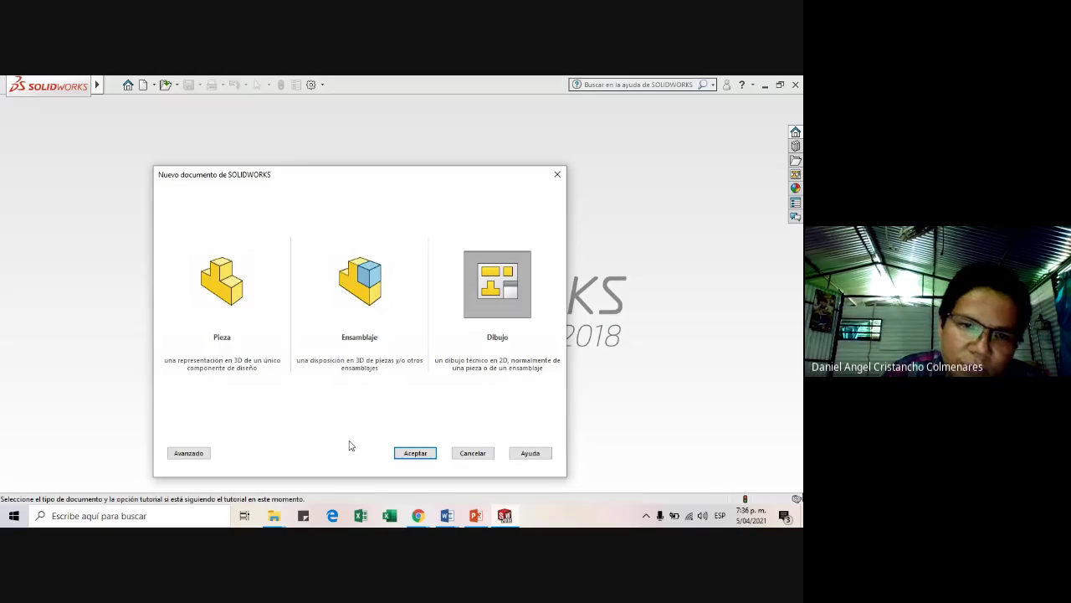
pyautogui.click(259, 333)
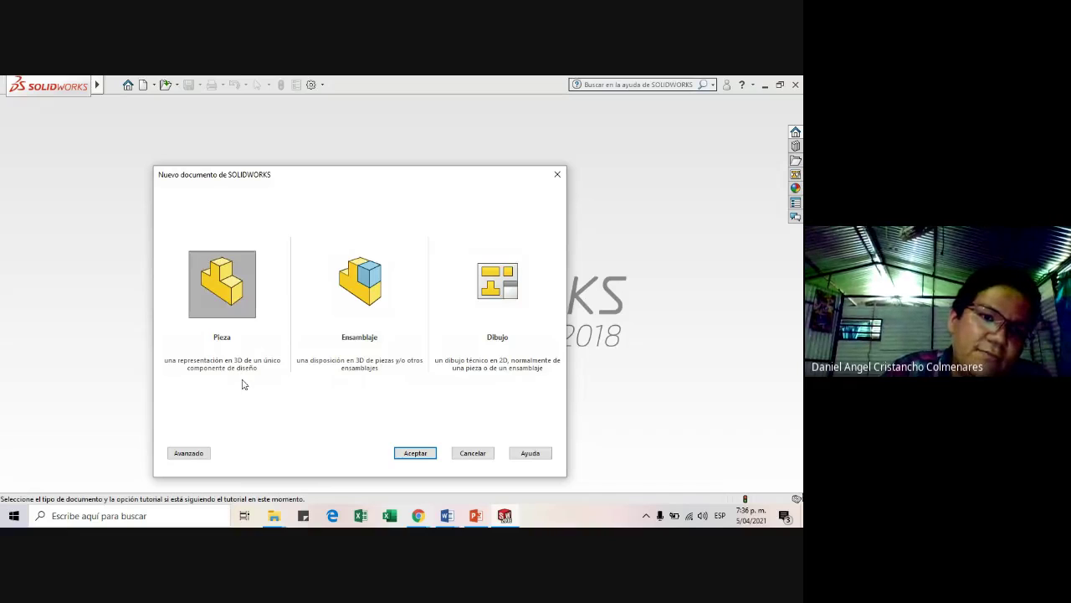
pyautogui.click(409, 341)
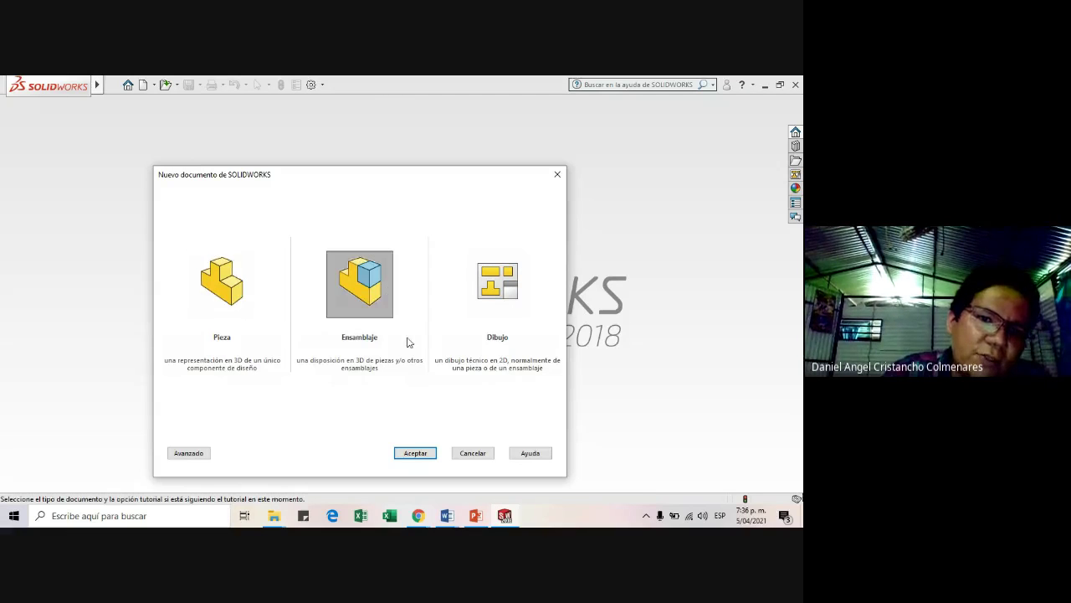
pyautogui.click(519, 303)
pyautogui.click(203, 325)
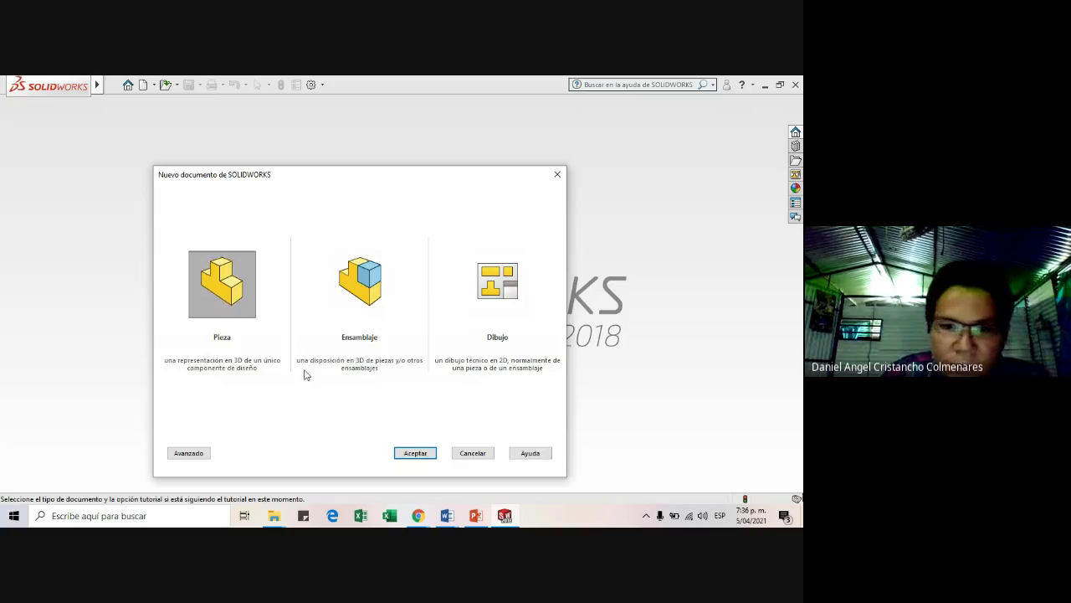
pyautogui.click(412, 453)
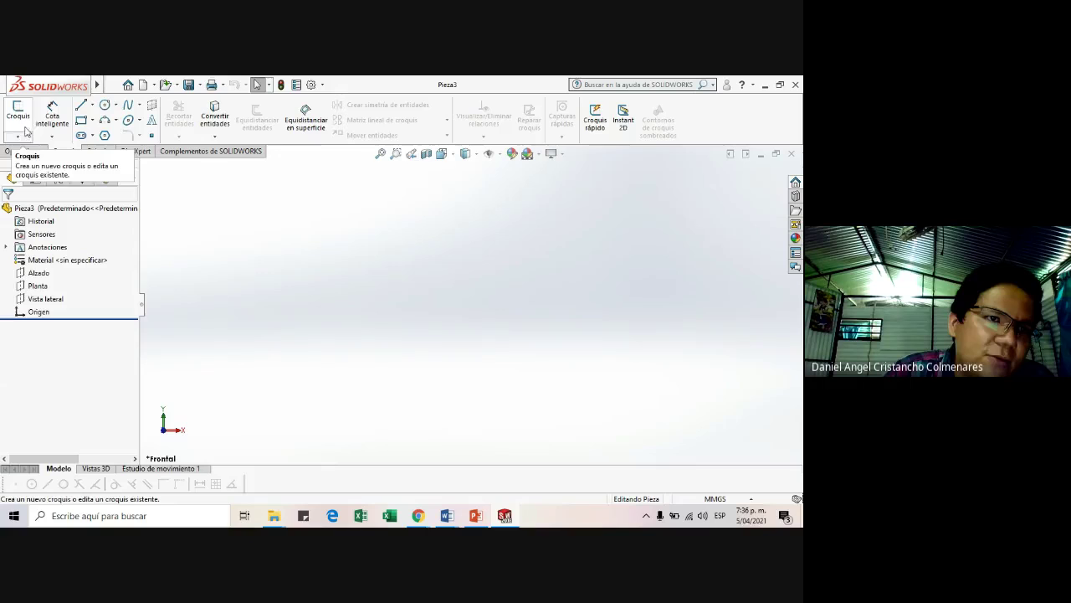
# - Start a new 2D sketch on the Planta plane of the empty part
pyautogui.click(18, 138)
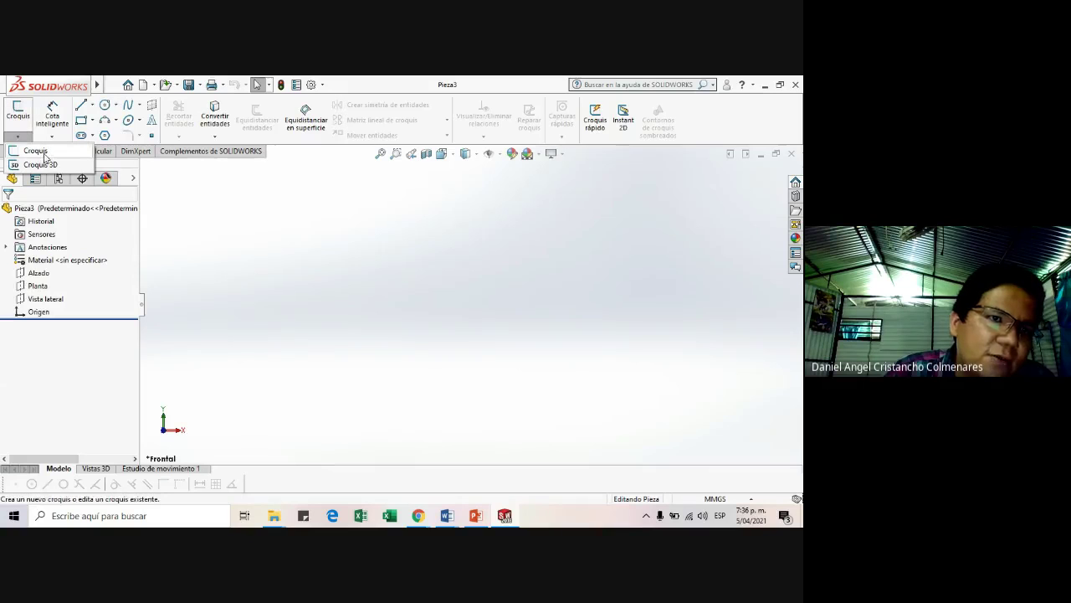
pyautogui.click(23, 120)
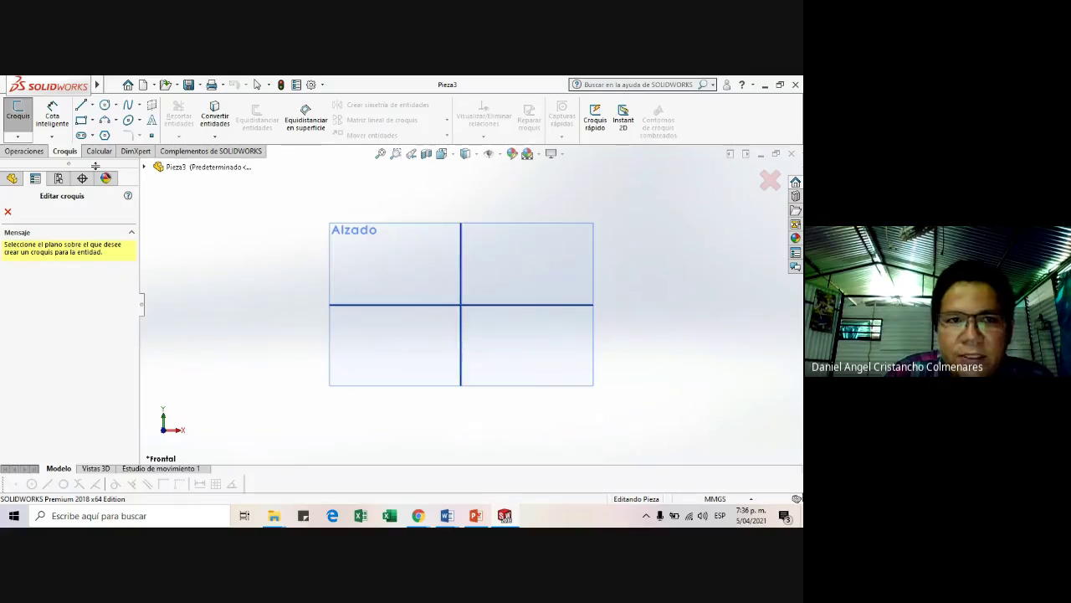
pyautogui.click(145, 167)
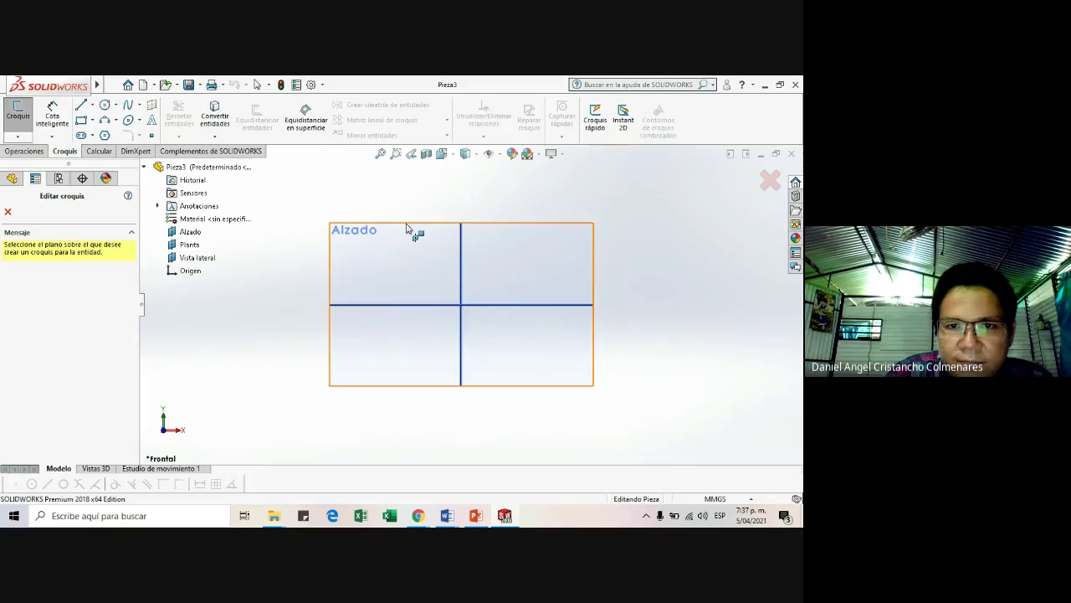
pyautogui.click(190, 245)
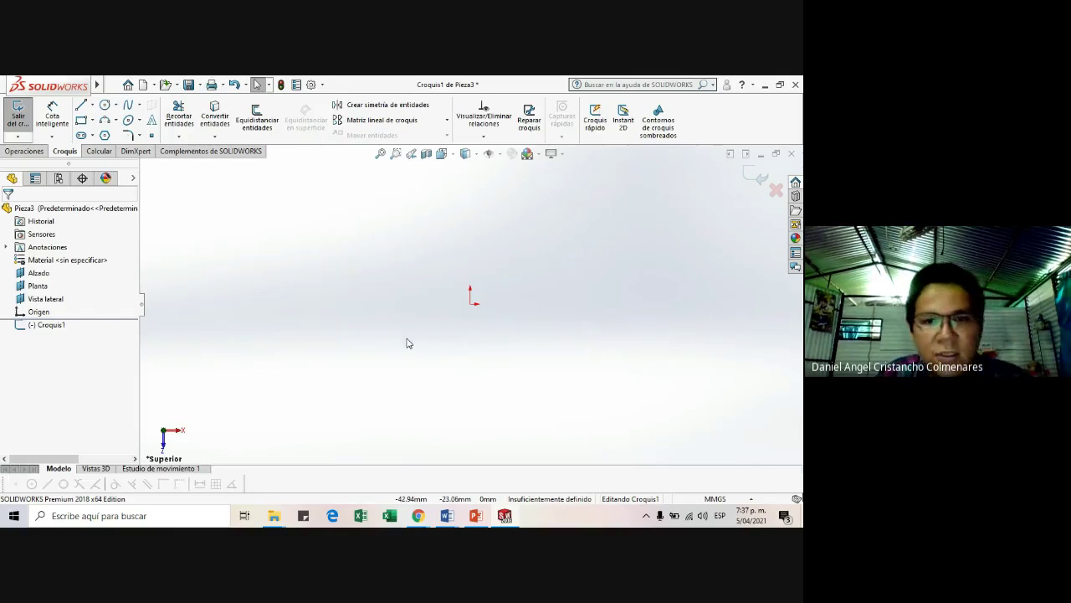
pyautogui.hotkey('alt', 'Tab')
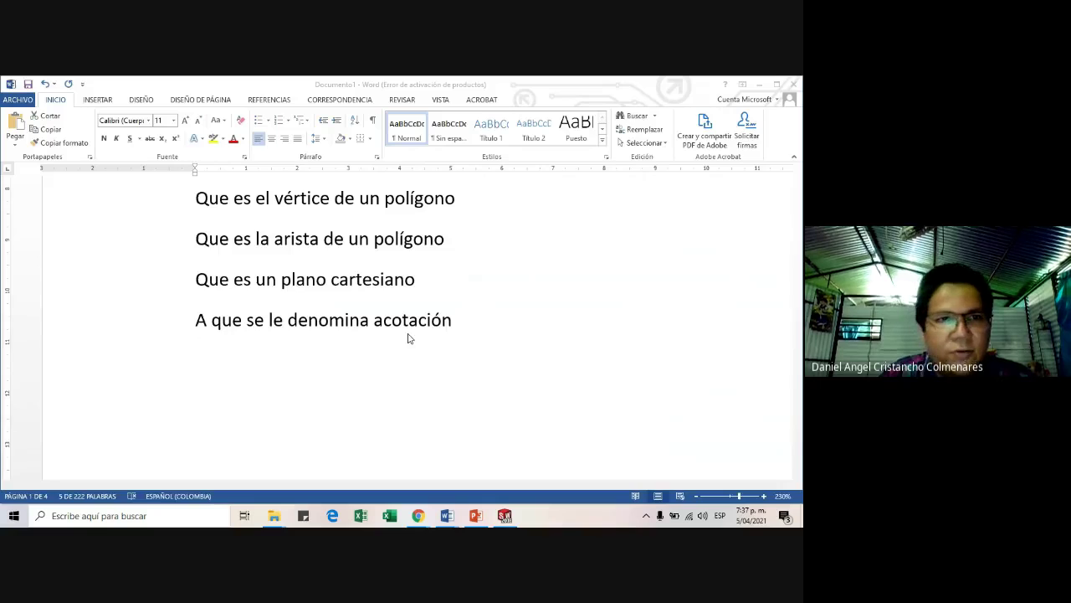
pyautogui.hotkey('alt', 'Tab')
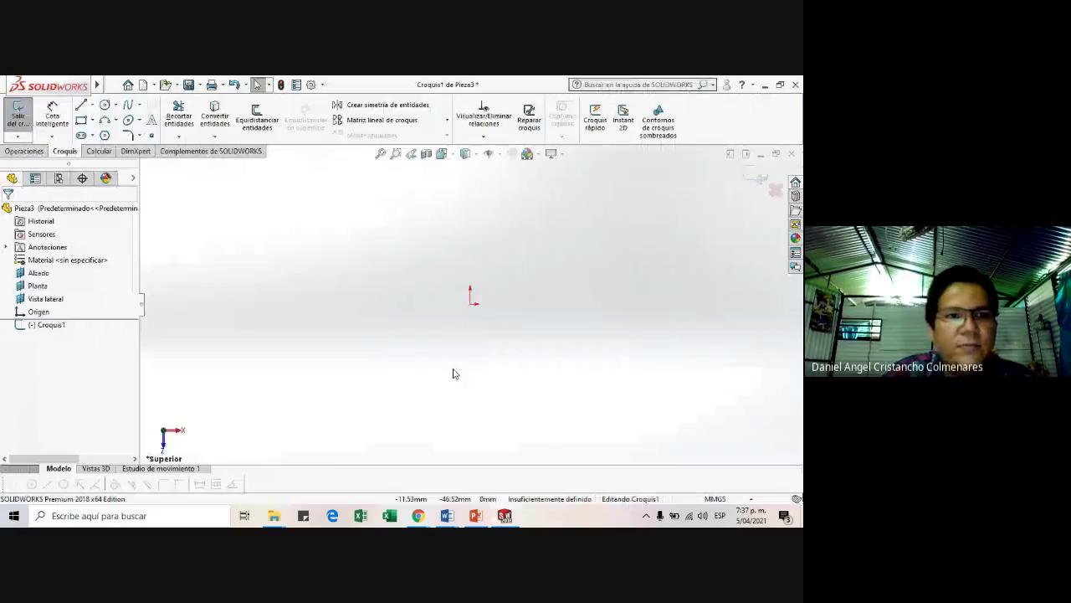
# - Sketch a closed rectangle from four separate lines, about 116 mm wide, around the area below and beside the origin
pyautogui.click(84, 109)
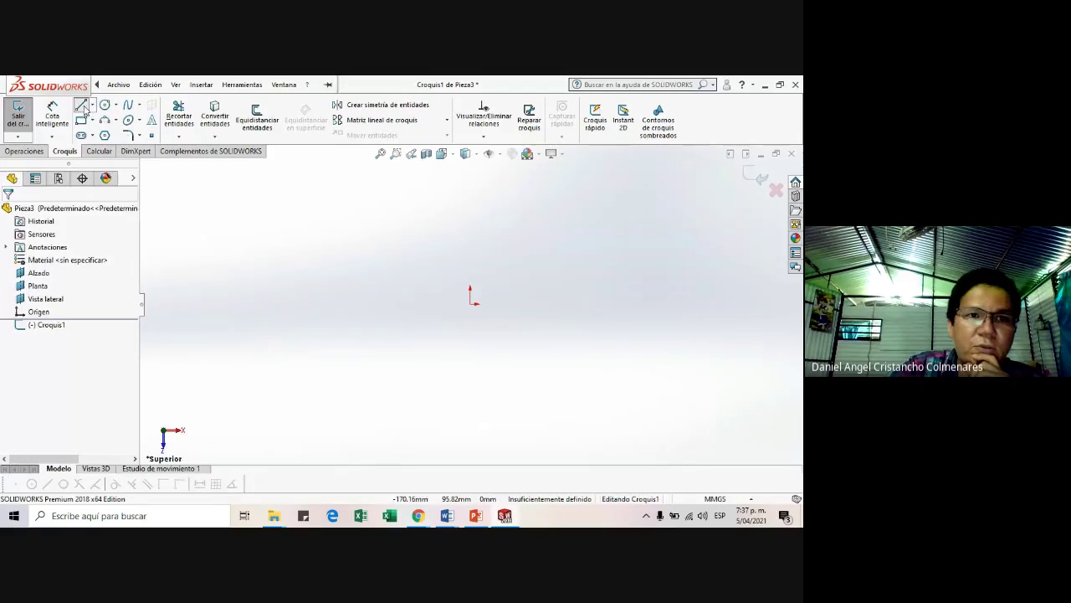
pyautogui.click(319, 270)
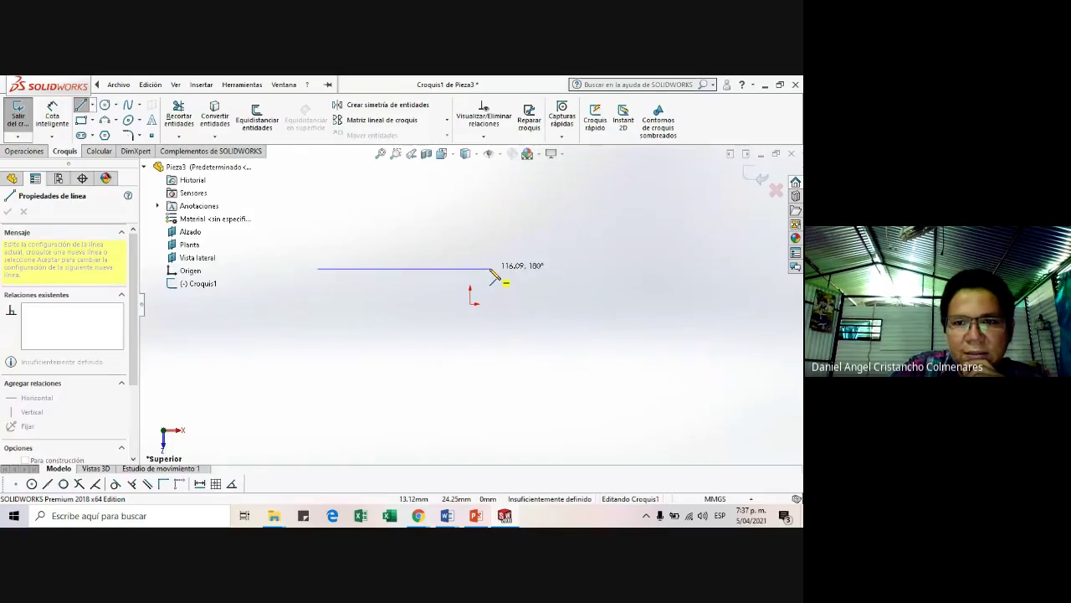
pyautogui.click(490, 269)
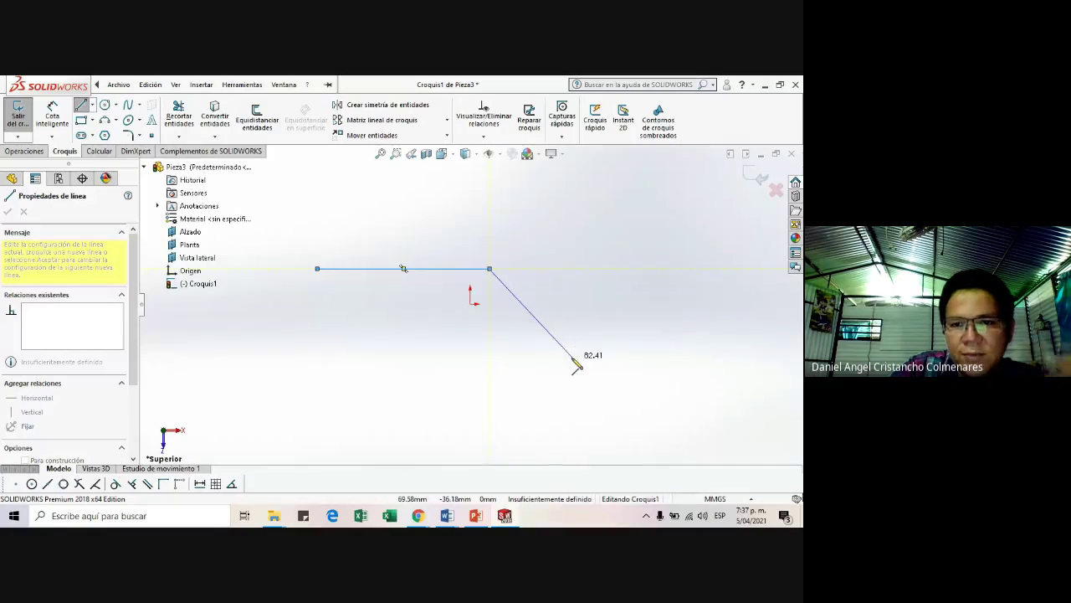
pyautogui.click(489, 401)
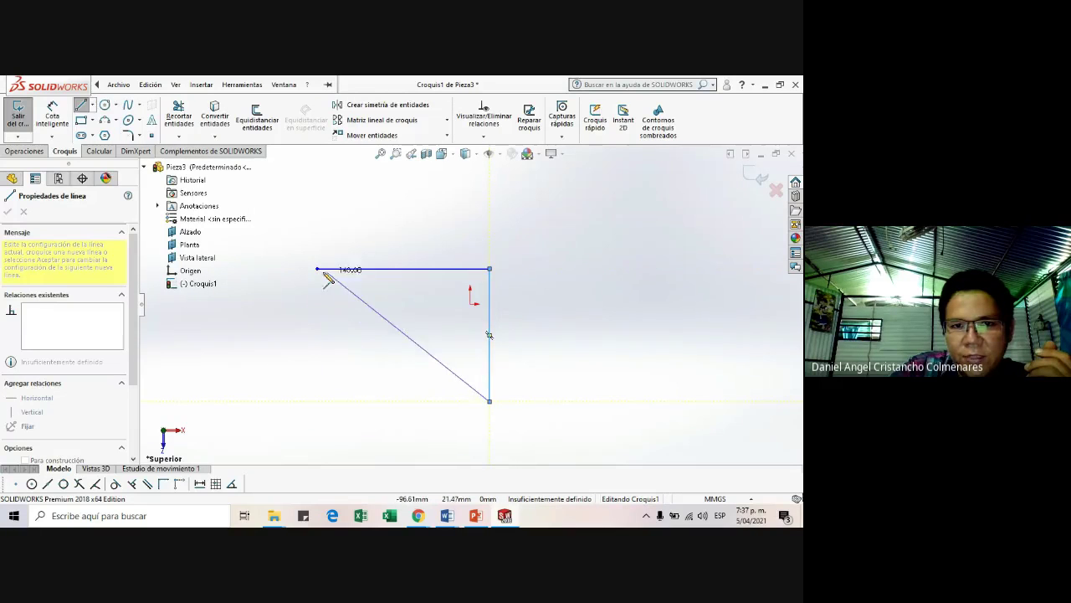
pyautogui.click(318, 401)
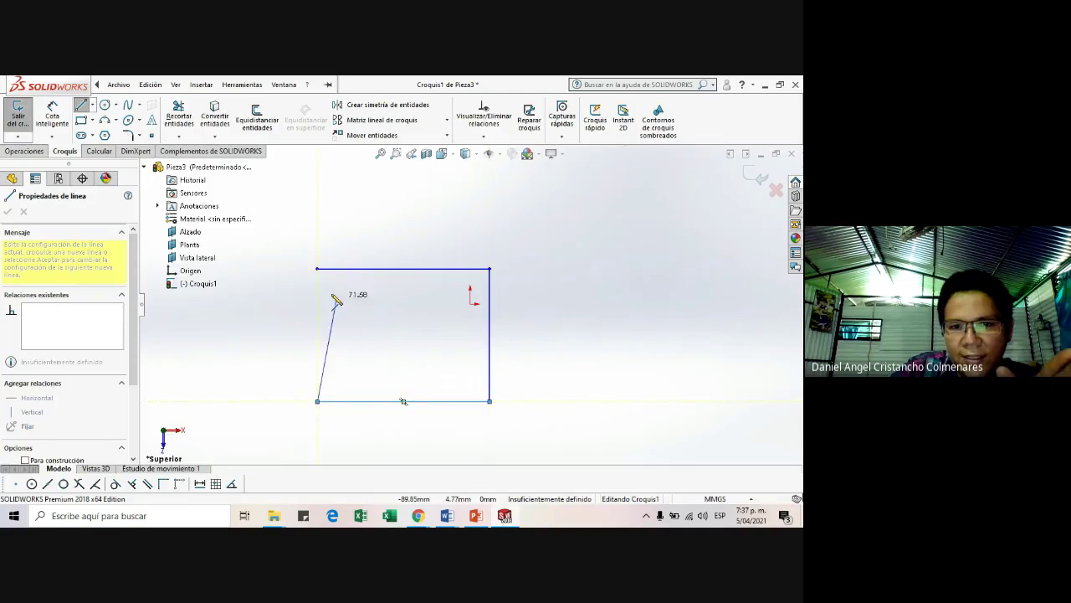
pyautogui.click(317, 269)
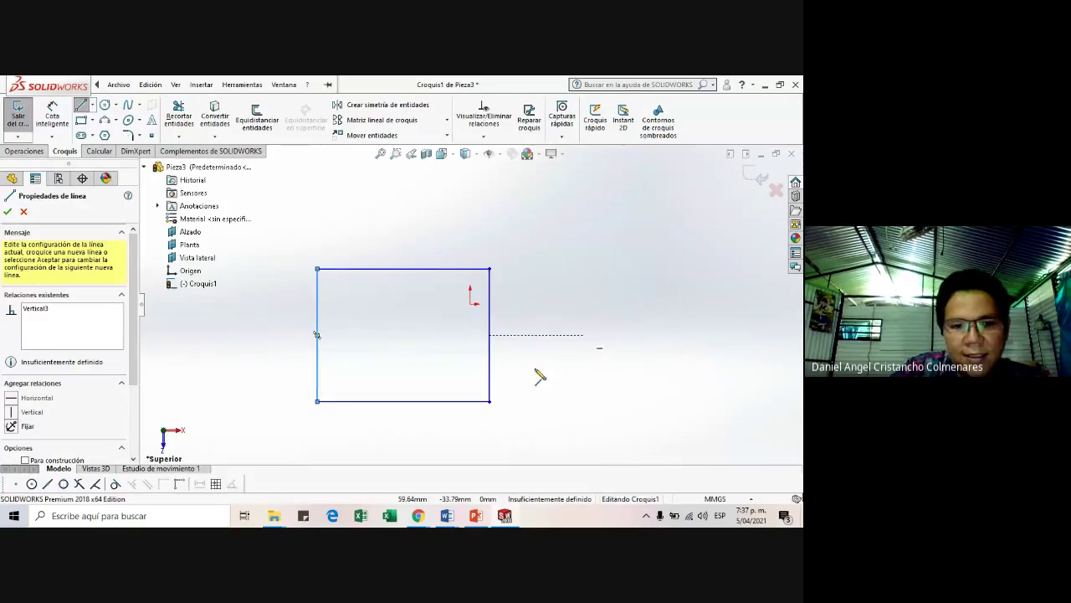
# - Leave the Line tool and delete all four lines of the rectangle
pyautogui.press('Escape')
pyautogui.press('Escape')
pyautogui.moveTo(534, 439); pyautogui.dragTo(259, 239)
pyautogui.press('Delete')
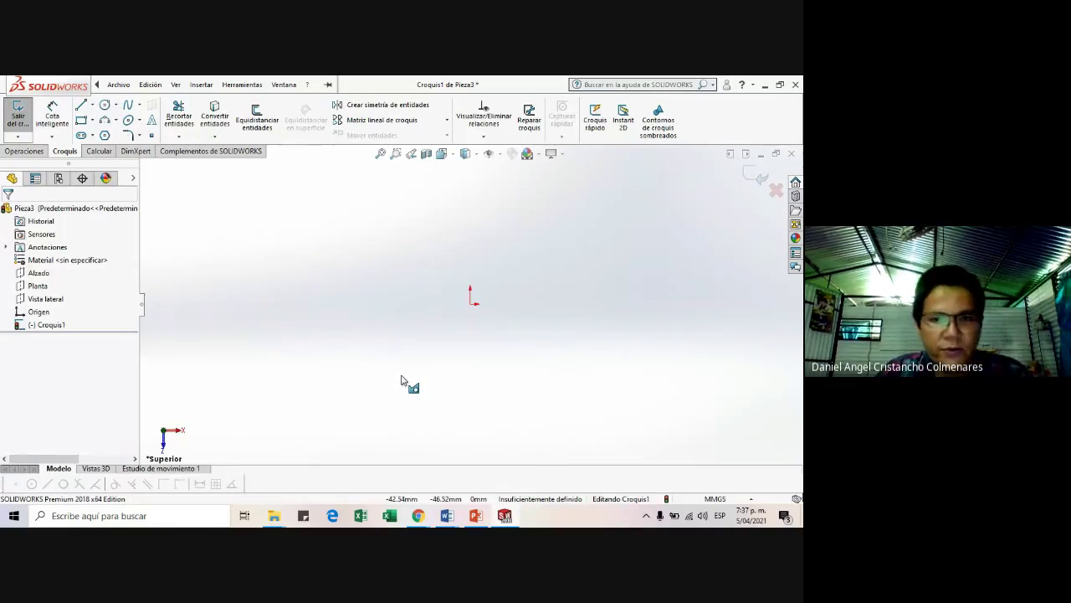
# - Switch to the Word document and read exercise 1 with its list of rectangle bases and heights
pyautogui.hotkey('alt', 'Tab')
pyautogui.scroll(-3, 569, 346)
pyautogui.scroll(2, 574, 356)
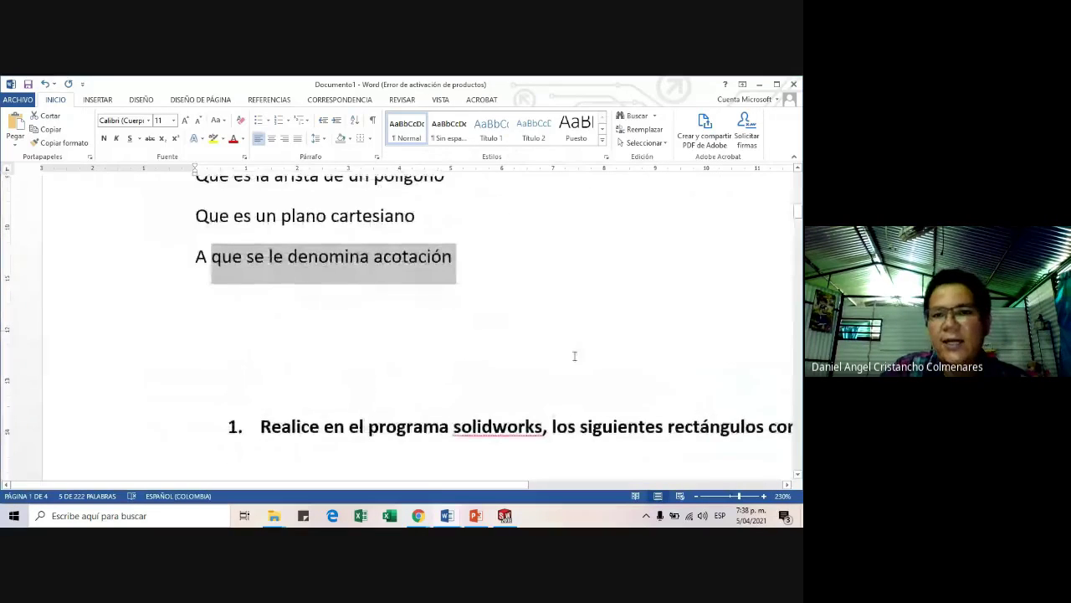
pyautogui.scroll(-2, 574, 356)
pyautogui.scroll(-3, 543, 333)
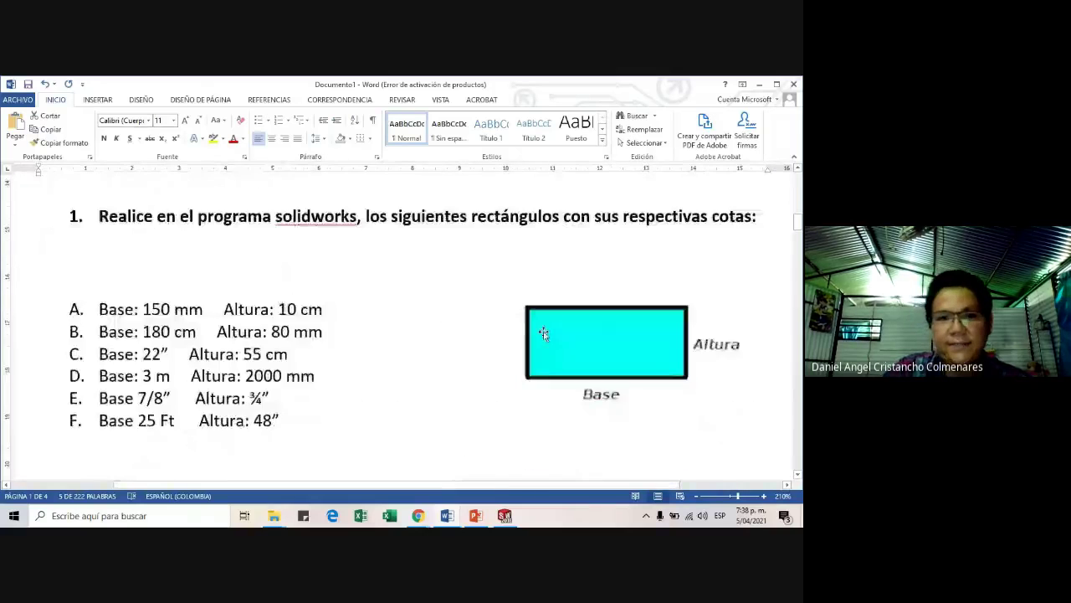
pyautogui.scroll(1, 544, 333)
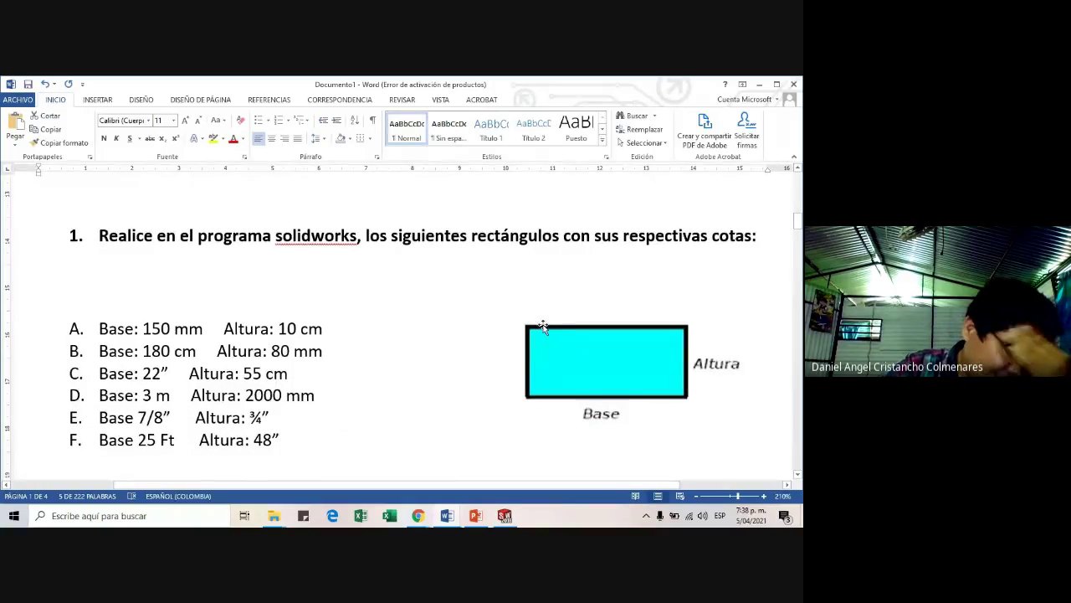
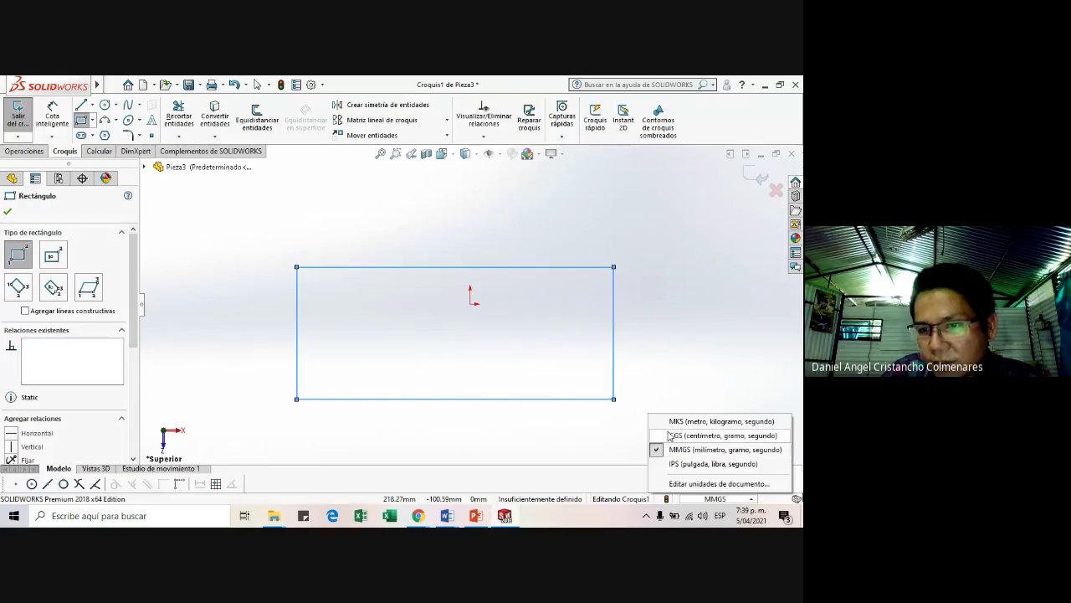
# - Switch the part's units to CGS and back to MMGS, and reopen the rectangle's sketch for editing
pyautogui.click(698, 436)
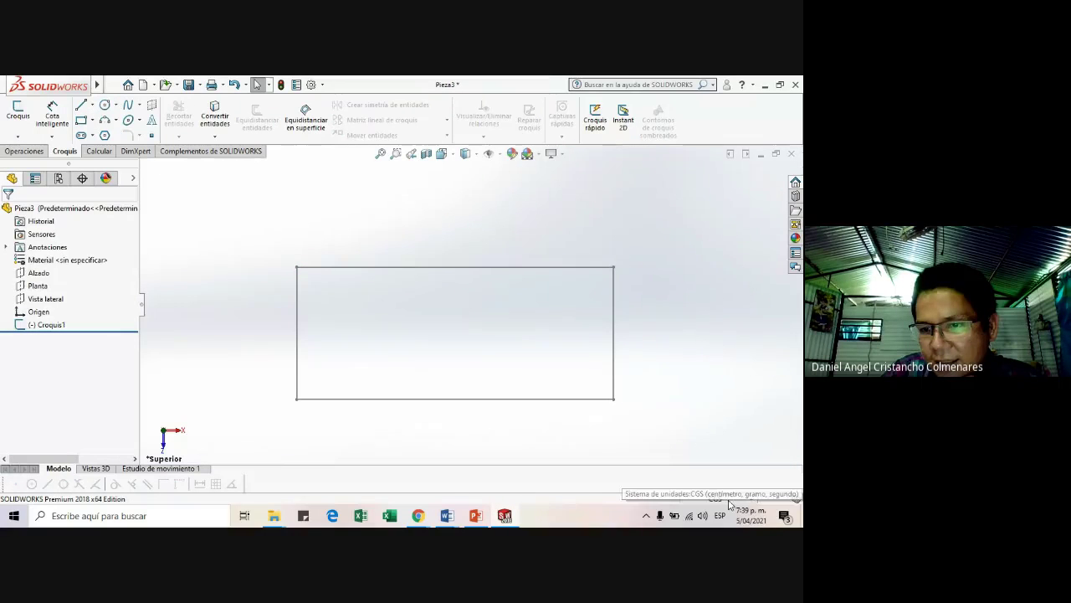
pyautogui.click(728, 502)
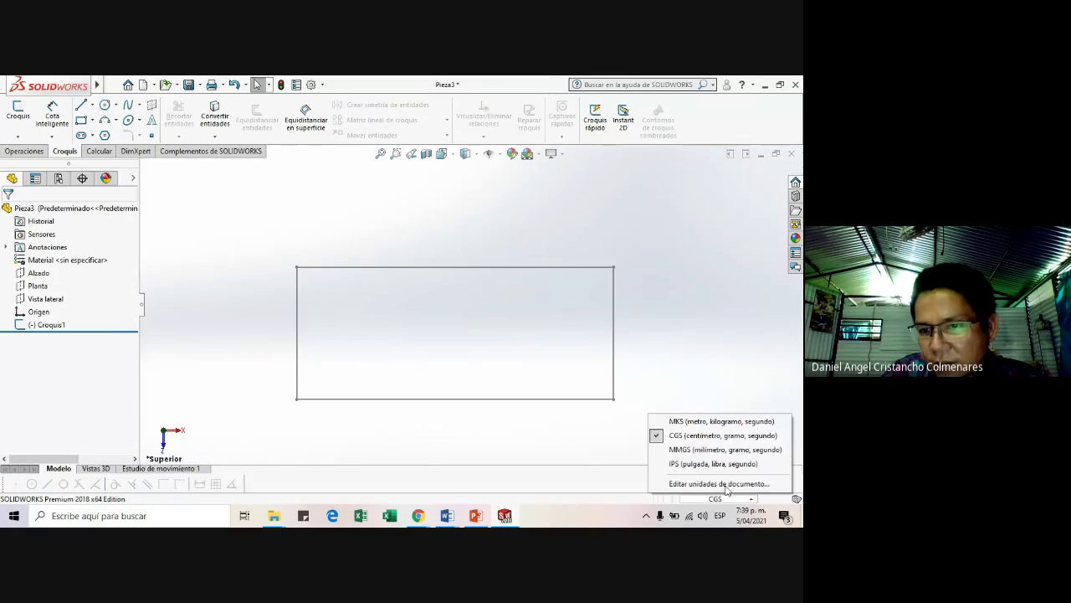
pyautogui.click(696, 450)
pyautogui.click(381, 268)
pyautogui.doubleClick(390, 267)
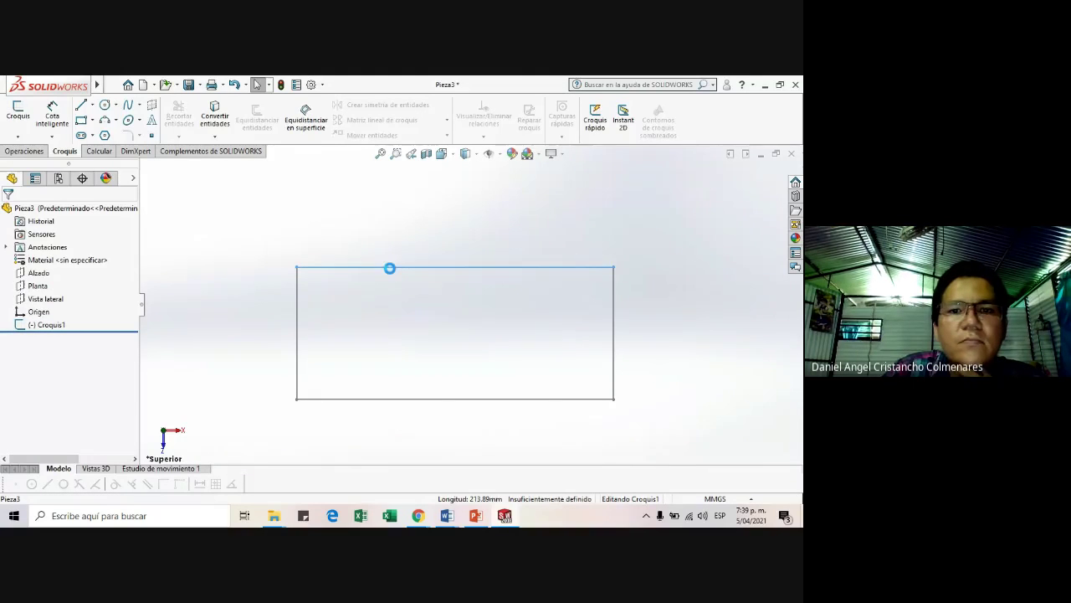
# - Dimension the rectangle's lower side with Smart Dimension and set it to 150 mm, the base given for rectangle A in the Word exercise
pyautogui.click(45, 112)
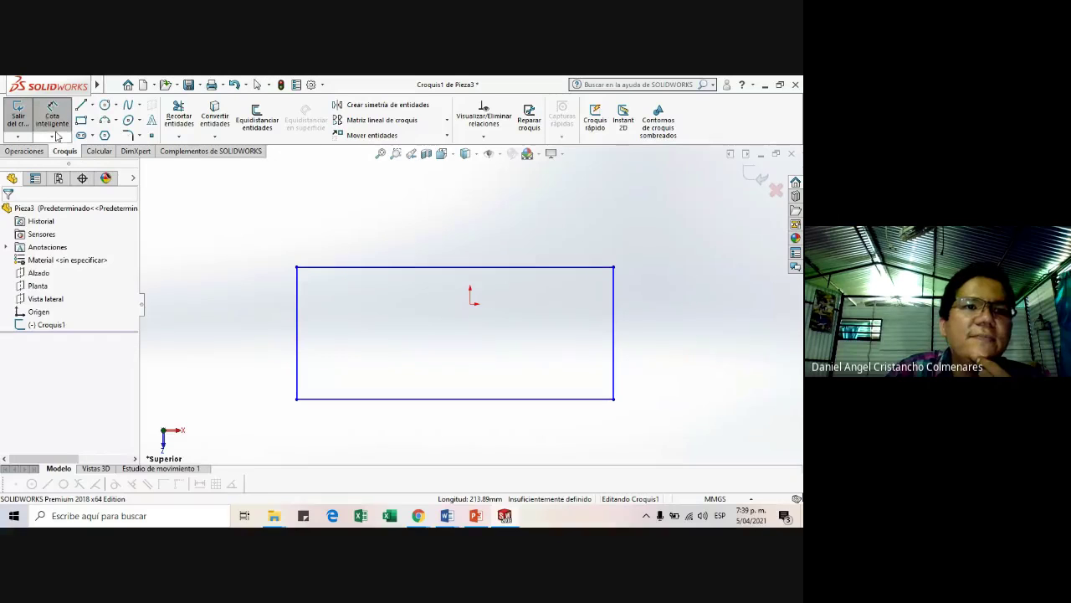
pyautogui.click(452, 400)
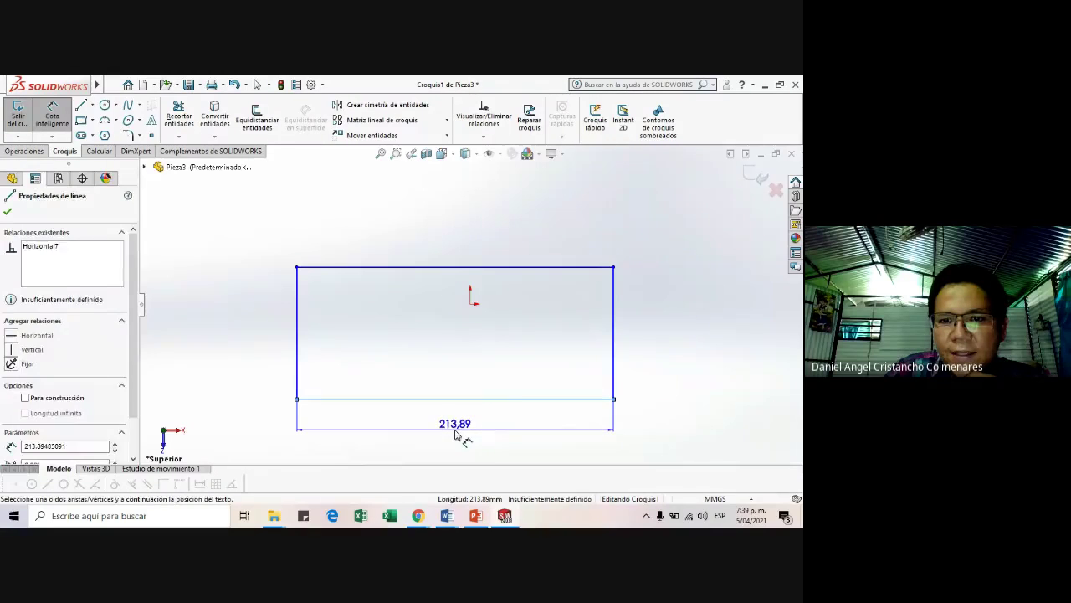
pyautogui.click(459, 435)
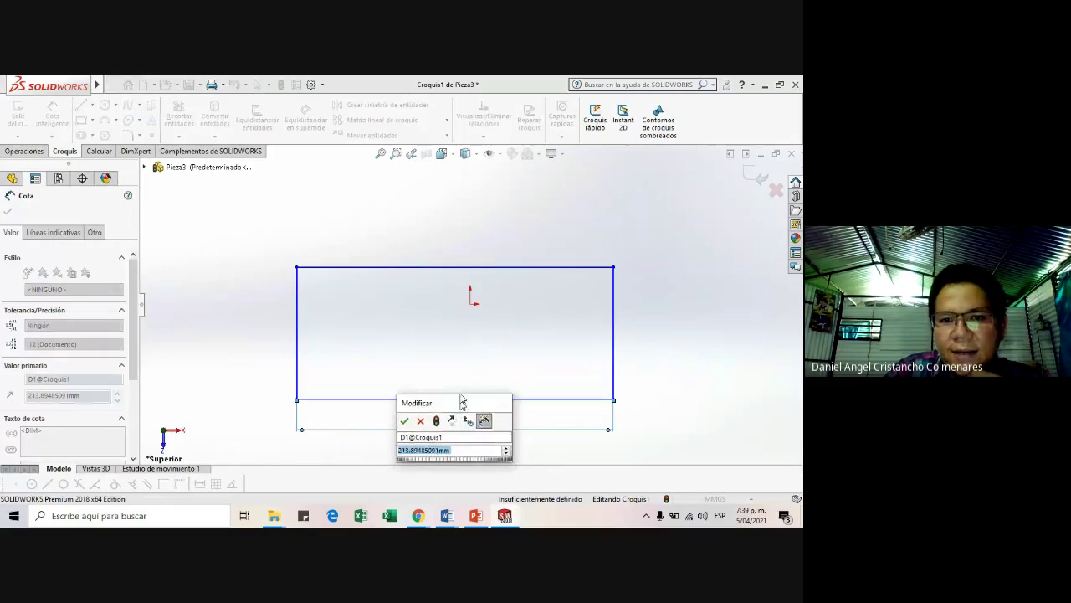
pyautogui.moveTo(460, 410); pyautogui.dragTo(420, 262)
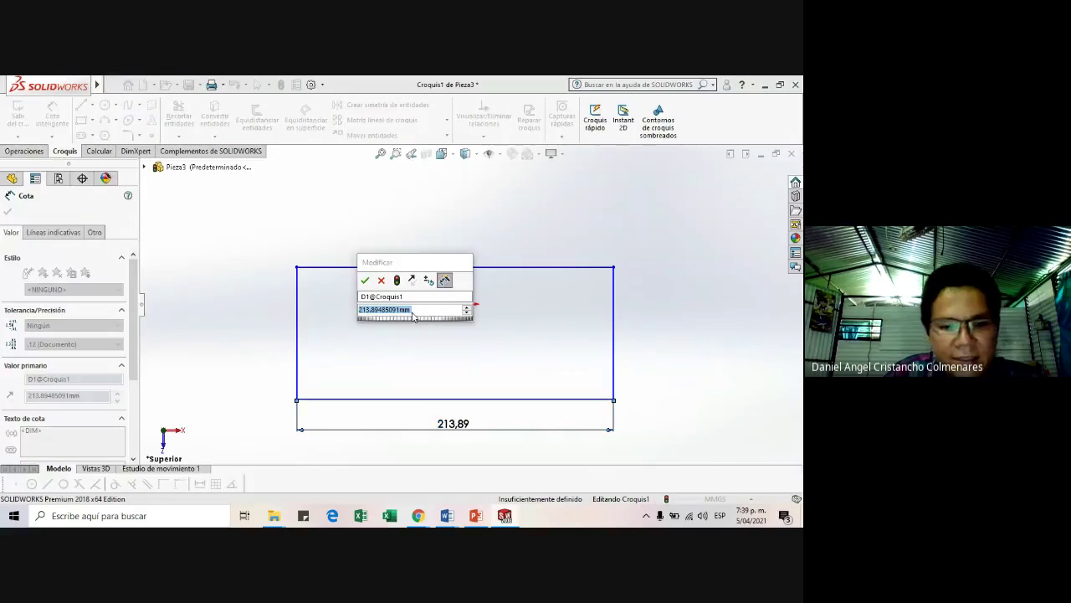
pyautogui.hotkey('alt', 'Tab')
pyautogui.moveTo(143, 271); pyautogui.dragTo(221, 271)
pyautogui.hotkey('alt', 'Tab')
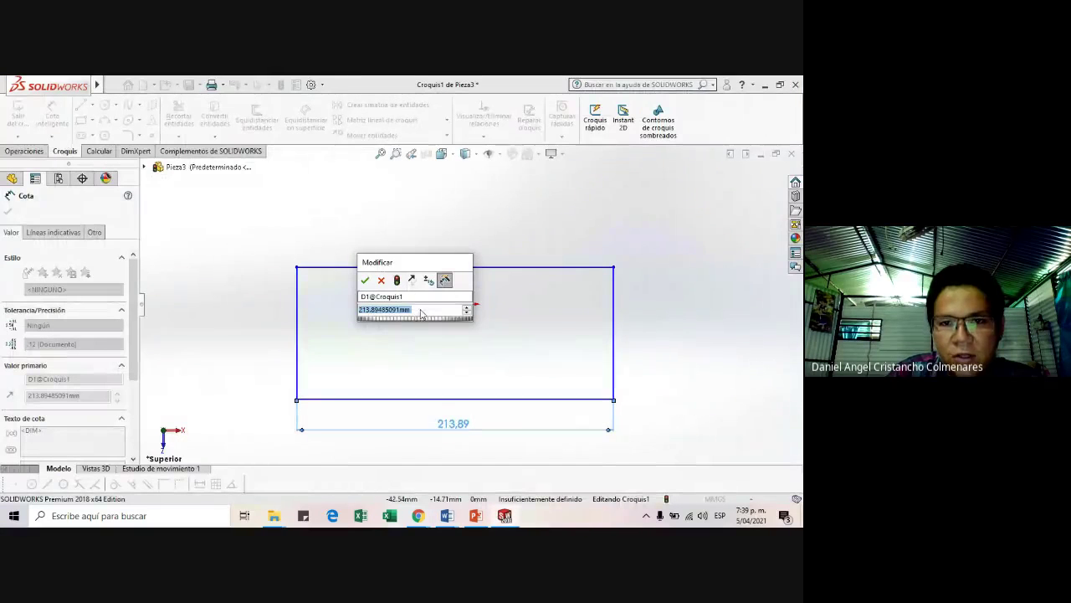
pyautogui.write('150')
pyautogui.moveTo(409, 327)
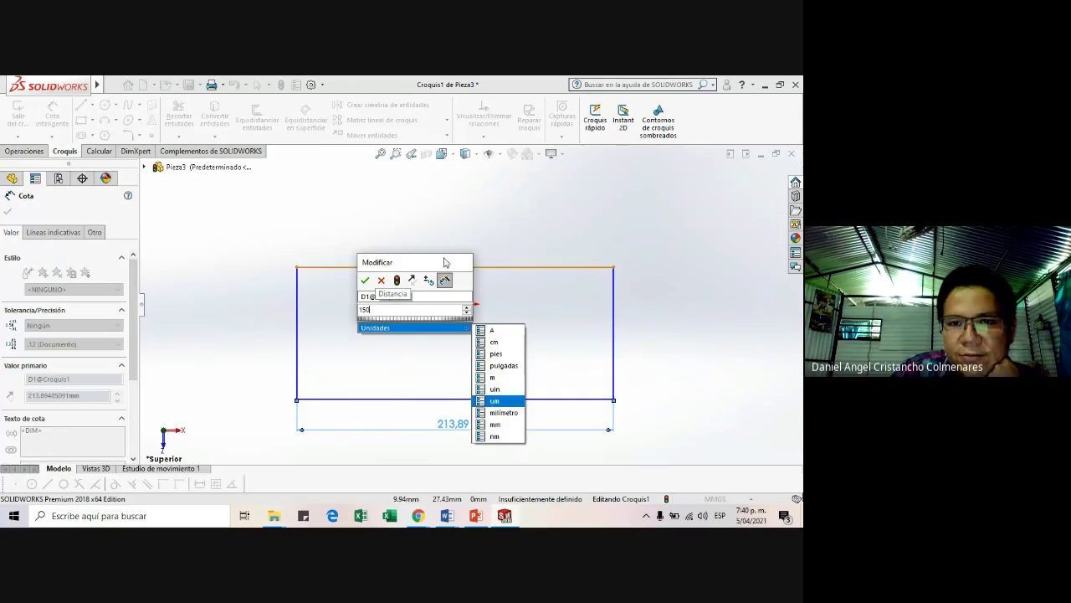
pyautogui.click(365, 287)
pyautogui.click(365, 287)
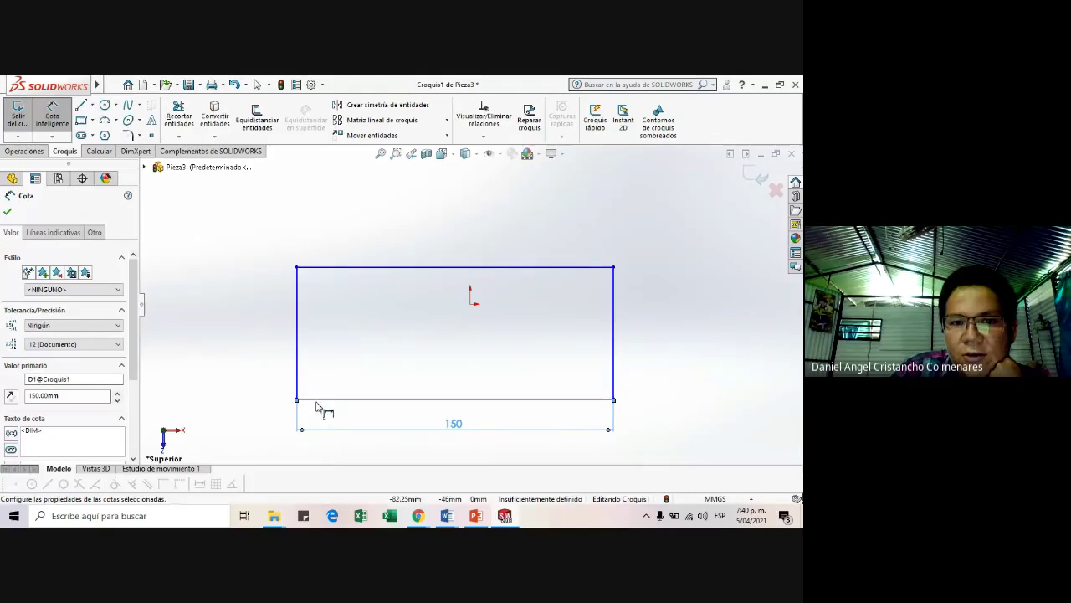
# - Check rectangle A's measurements in the Word exercise, undo the accidental move of the 150 mm text, and return to the sketch
pyautogui.hotkey('alt', 'Tab')
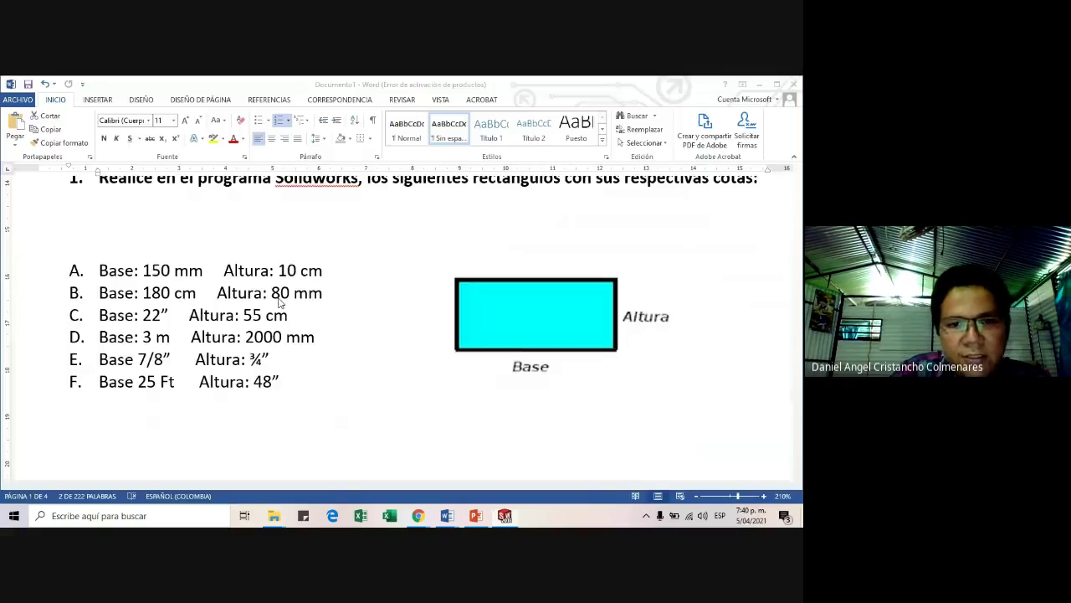
pyautogui.moveTo(142, 270); pyautogui.dragTo(271, 270)
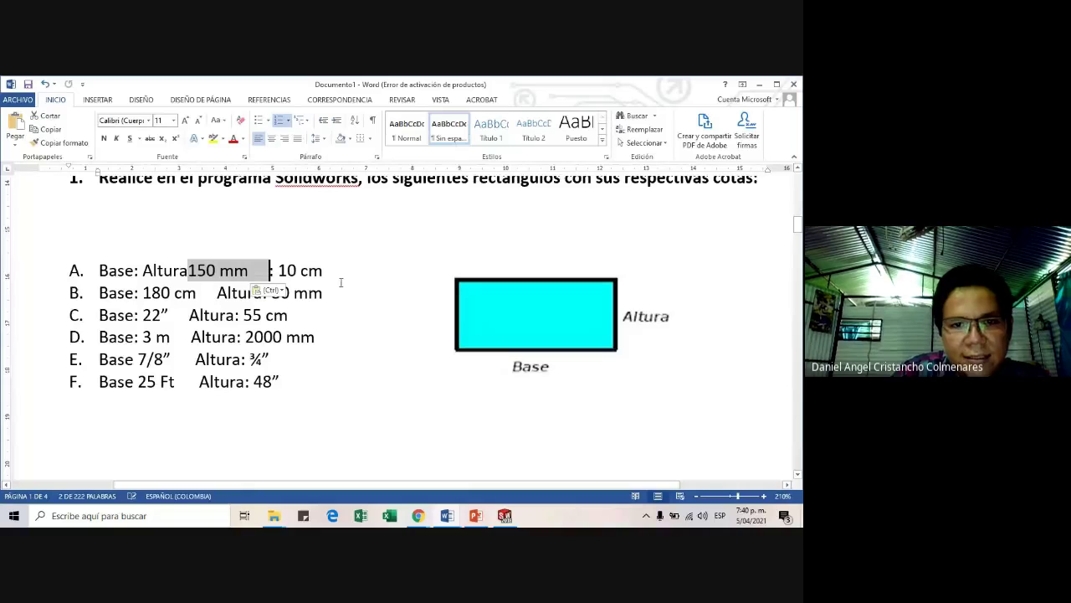
pyautogui.hotkey('ctrl', 'z')
pyautogui.hotkey('alt', 'Tab')
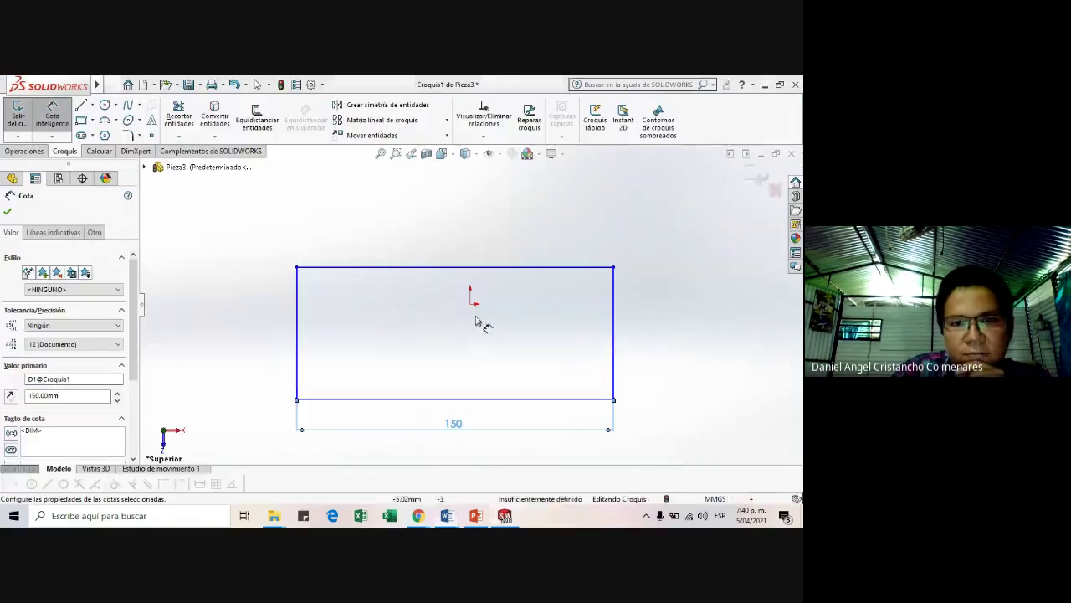
# - Dimension the rectangle's vertical side with Smart Dimension and set it to 10 cm
pyautogui.click(282, 332)
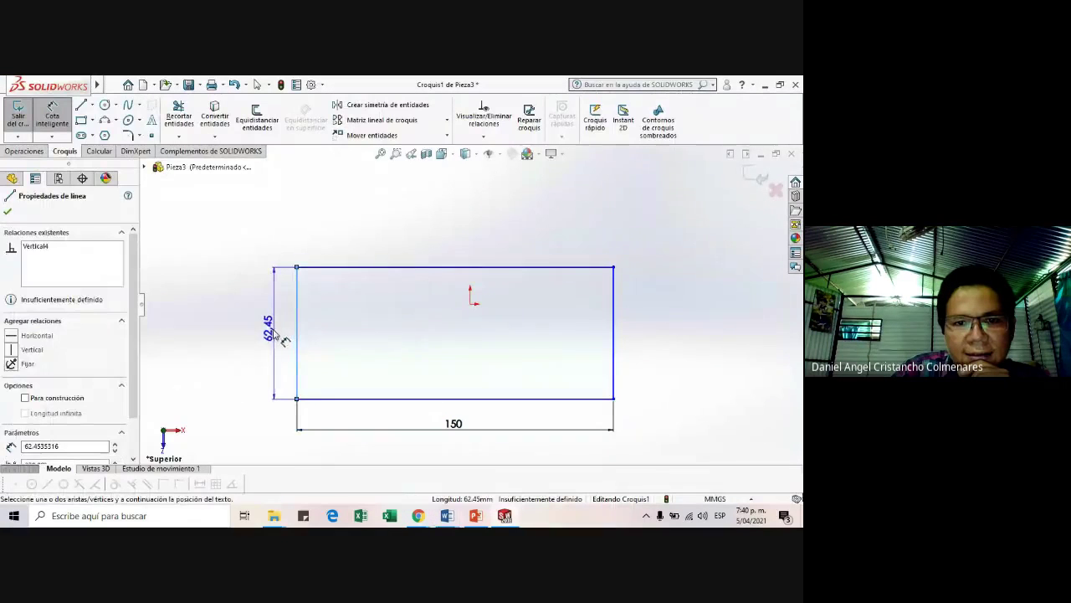
pyautogui.click(266, 336)
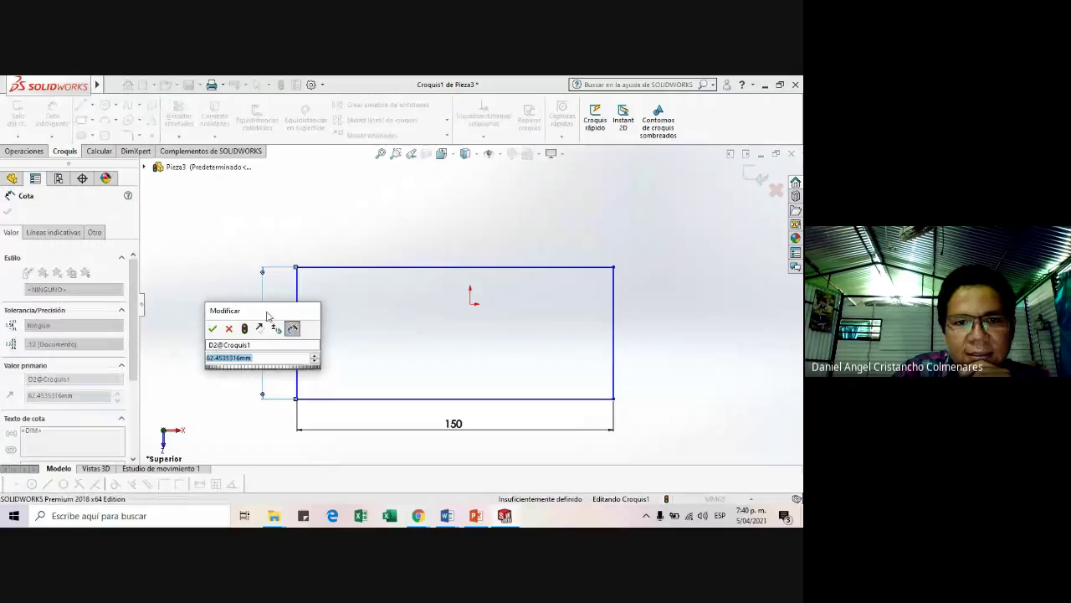
pyautogui.write('10')
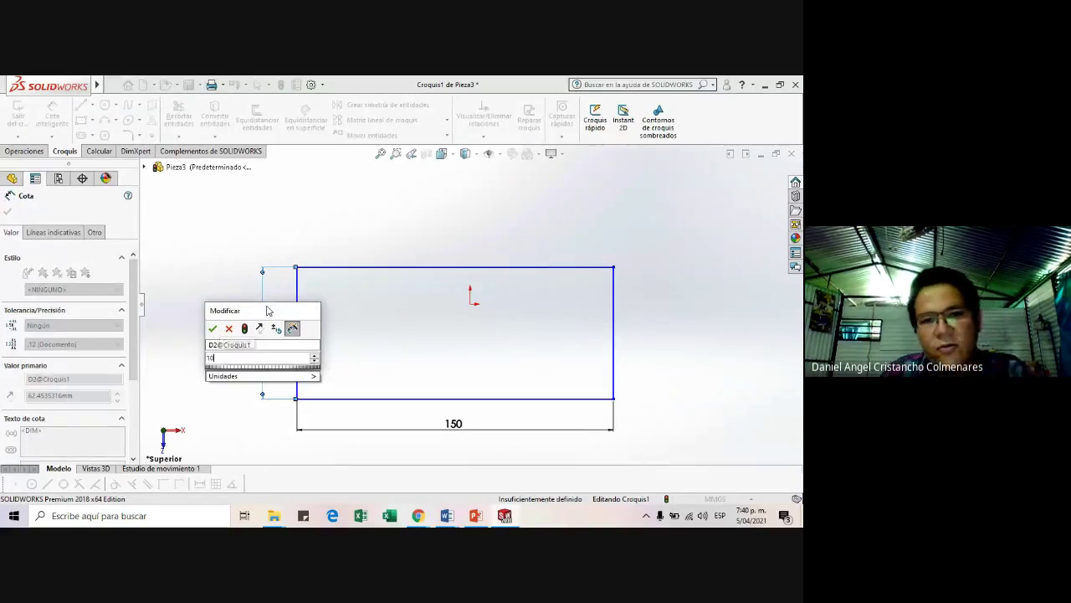
pyautogui.write('cm')
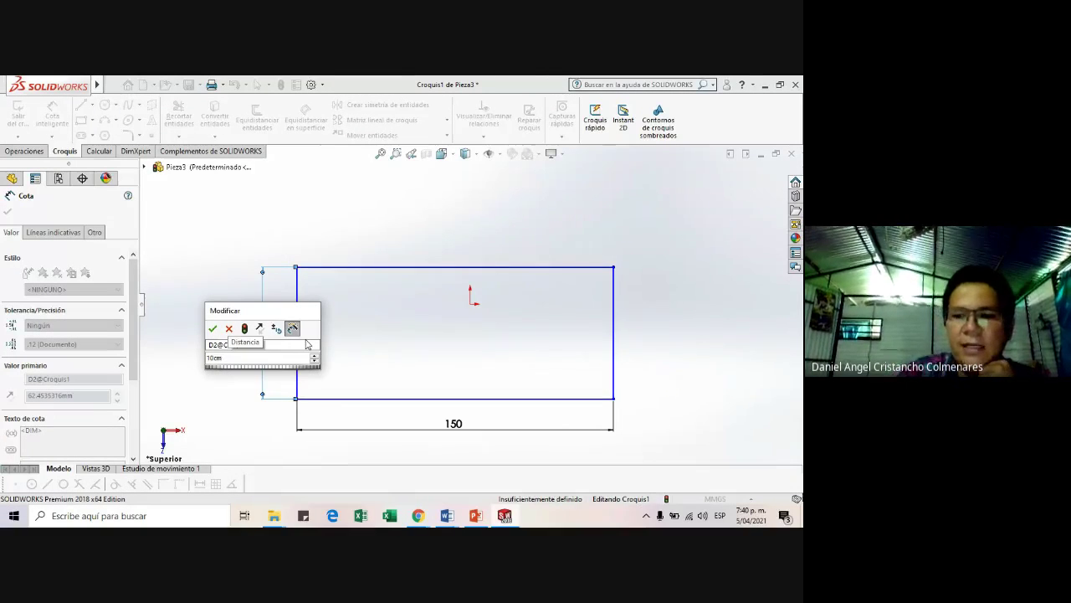
pyautogui.press('Return')
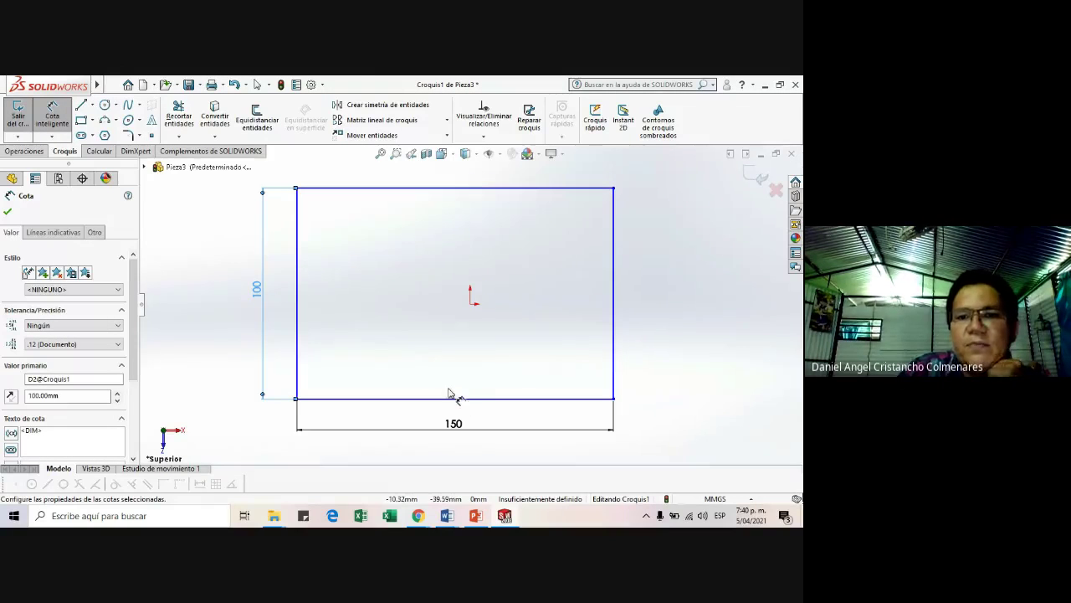
pyautogui.click(199, 308)
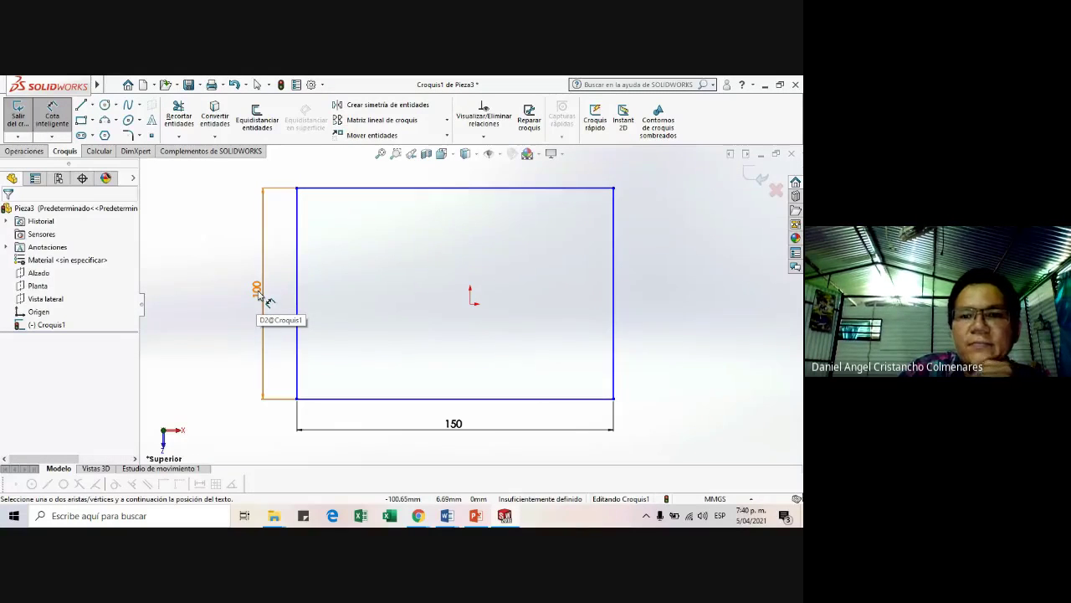
# - Review the available unit systems and the height dimension, compare with the Word exercise, and leave Smart Dimension
pyautogui.click(716, 499)
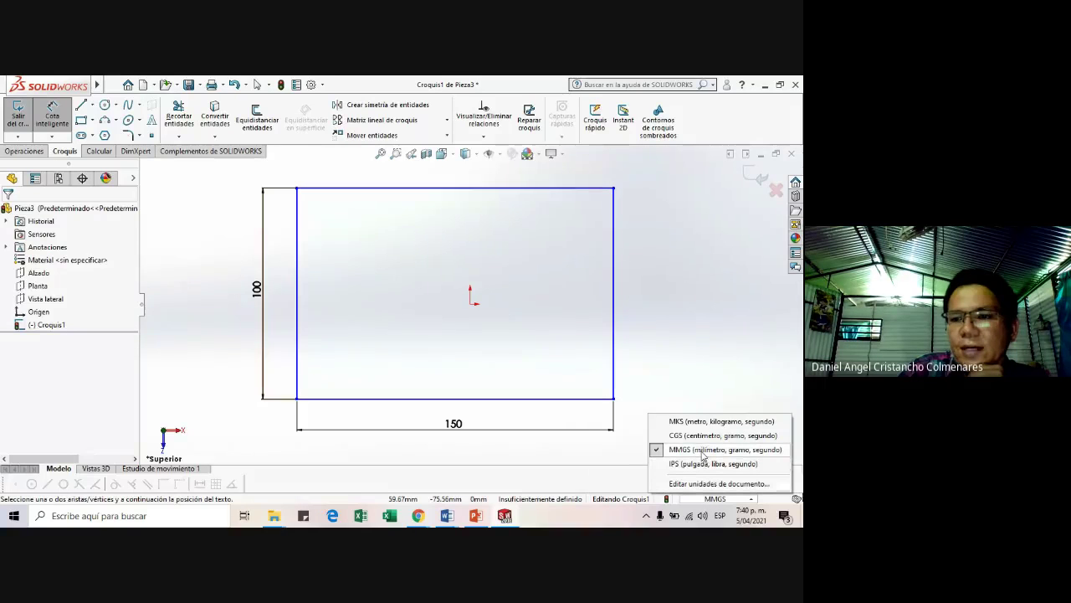
pyautogui.click(365, 322)
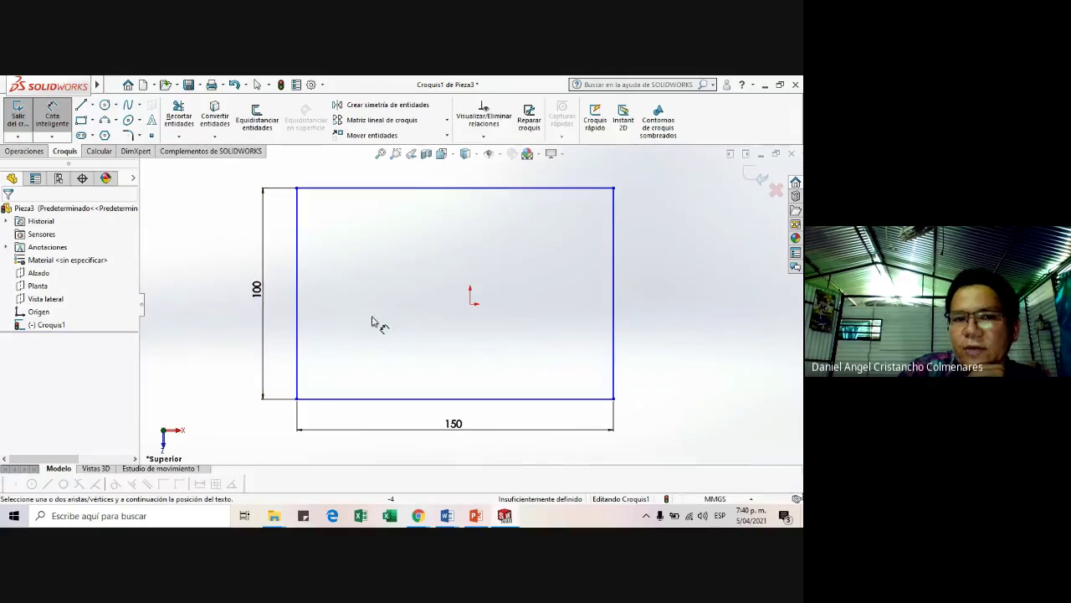
pyautogui.click(258, 287)
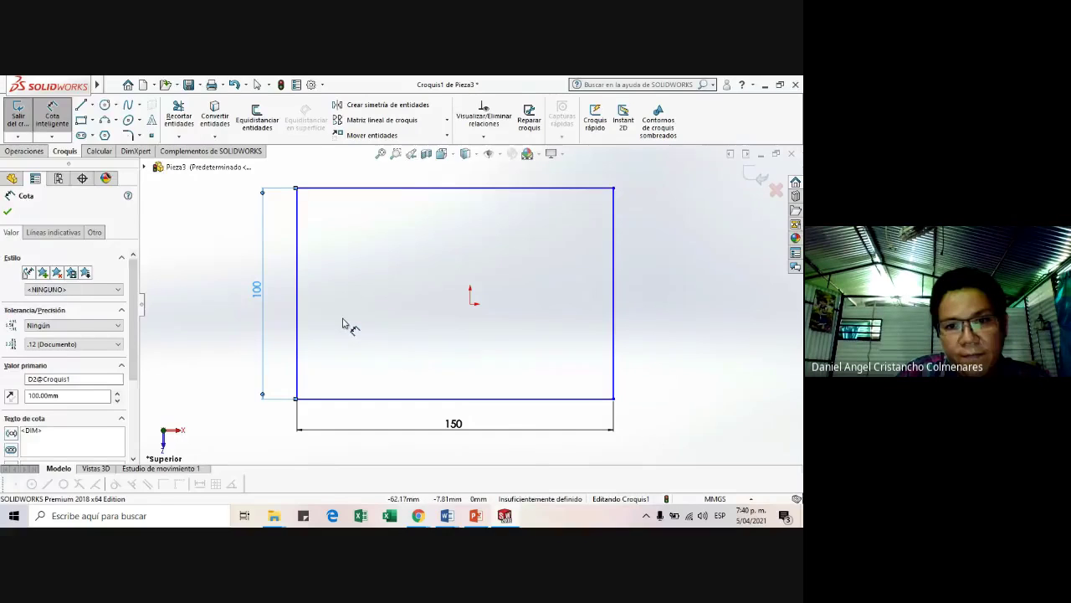
pyautogui.hotkey('alt', 'Tab')
pyautogui.hotkey('alt', 'Tab')
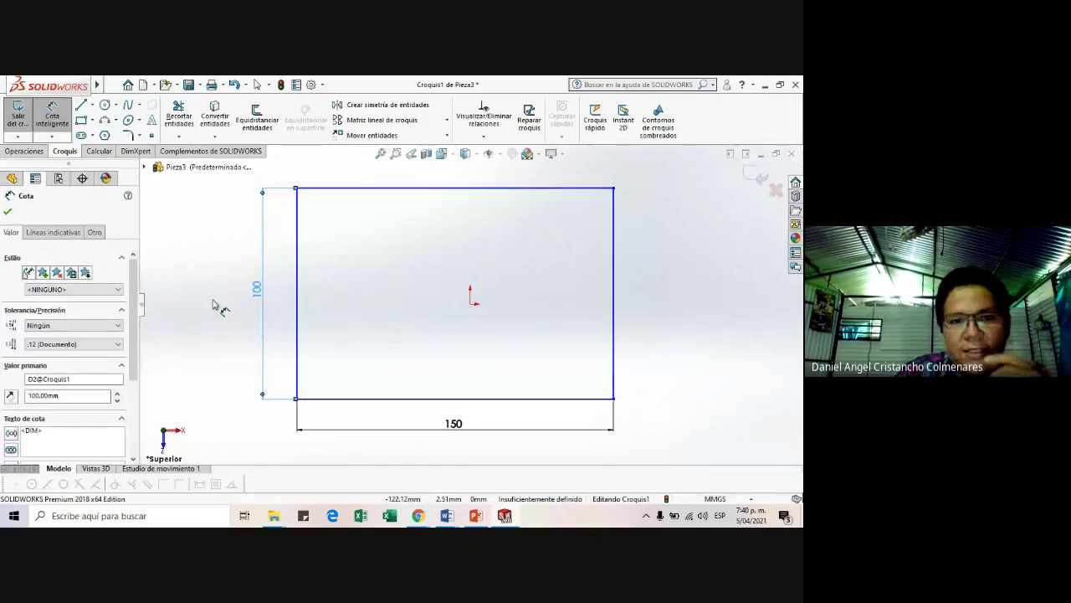
pyautogui.press('Escape')
pyautogui.press('Escape')
pyautogui.press('z')
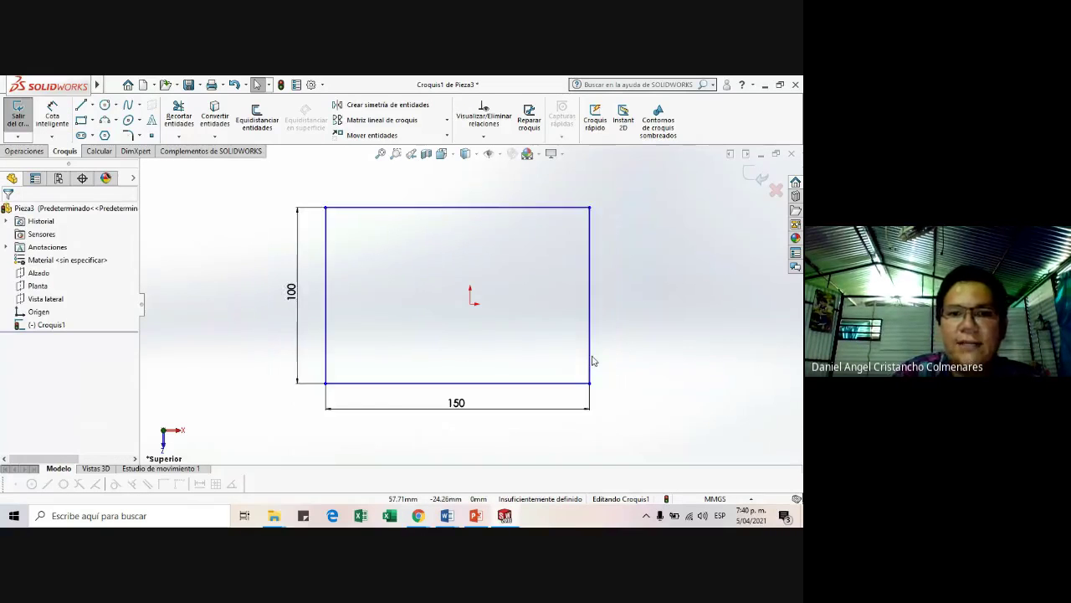
pyautogui.scroll(-1, 593, 361)
pyautogui.scroll(1, 592, 361)
pyautogui.scroll(-1, 578, 368)
pyautogui.scroll(1, 511, 248)
pyautogui.press('z')
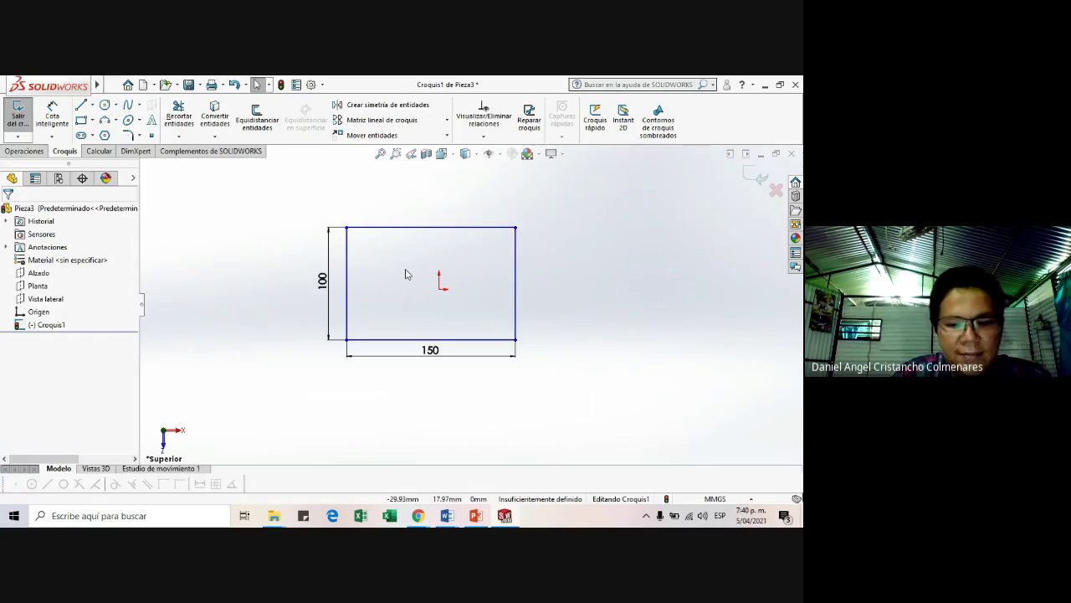
pyautogui.moveTo(369, 274); pyautogui.dragTo(308, 282)
pyautogui.press('Escape')
pyautogui.press('f')
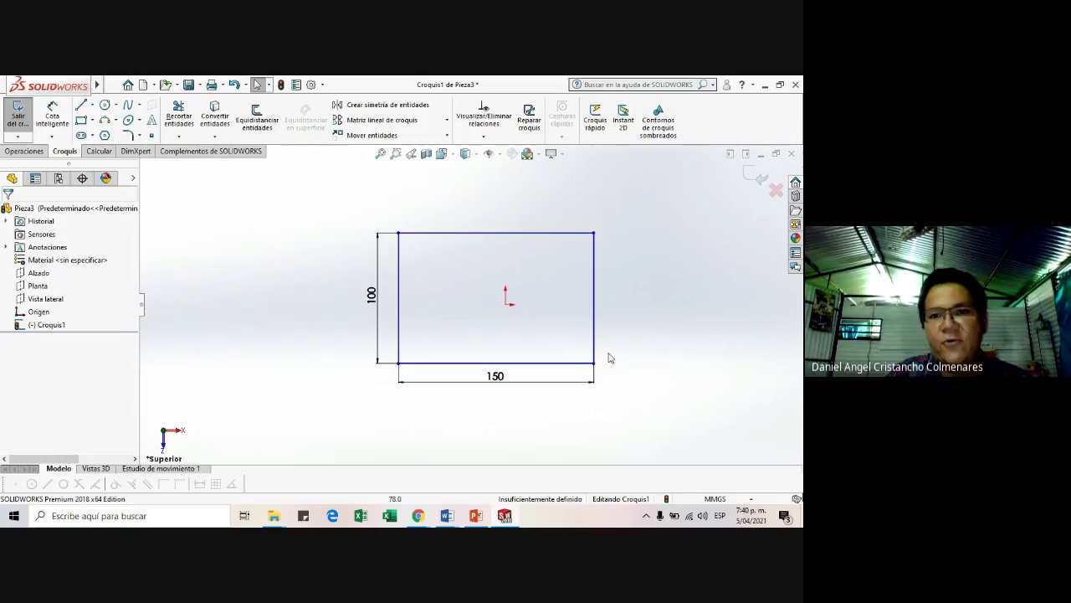
# - Compare rectangle A's base and height in the Word exercise with the dimensions in the SOLIDWORKS sketch
pyautogui.hotkey('alt', 'Tab')
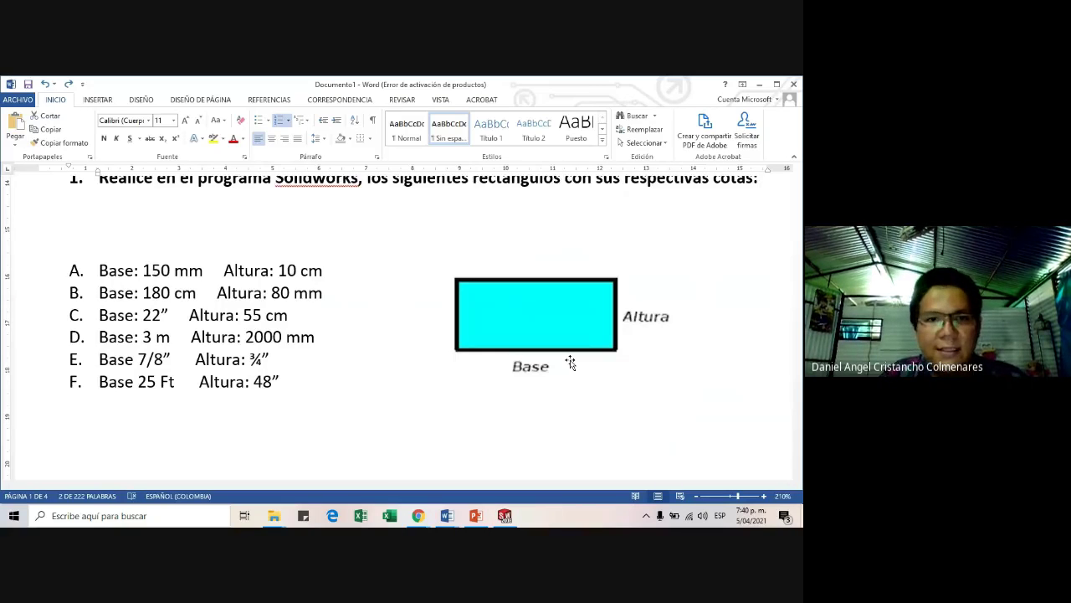
pyautogui.moveTo(205, 270); pyautogui.dragTo(146, 271)
pyautogui.hotkey('alt', 'Tab')
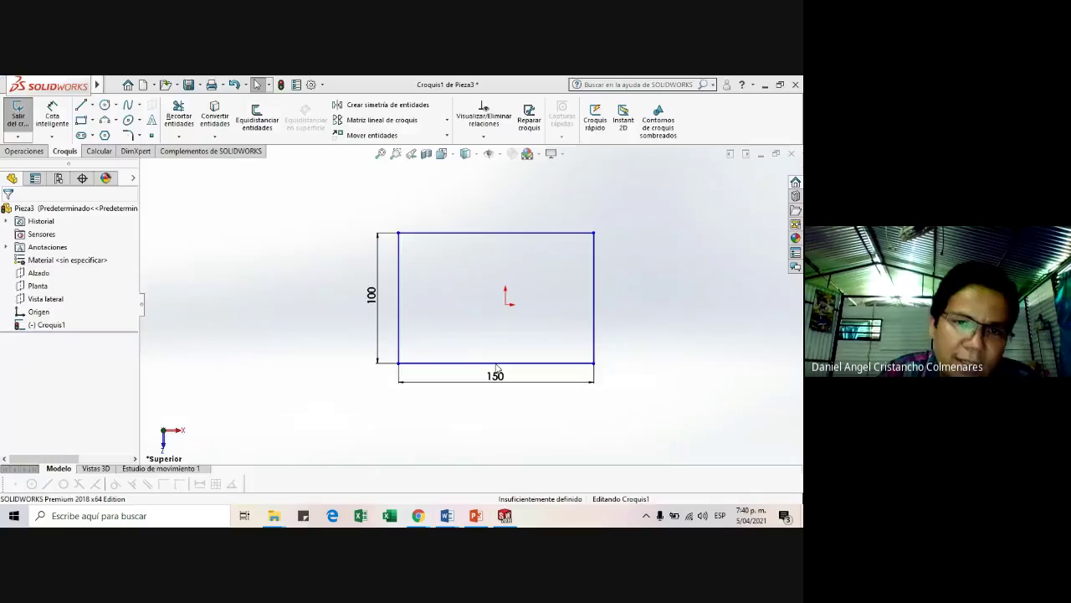
pyautogui.hotkey('alt', 'Tab')
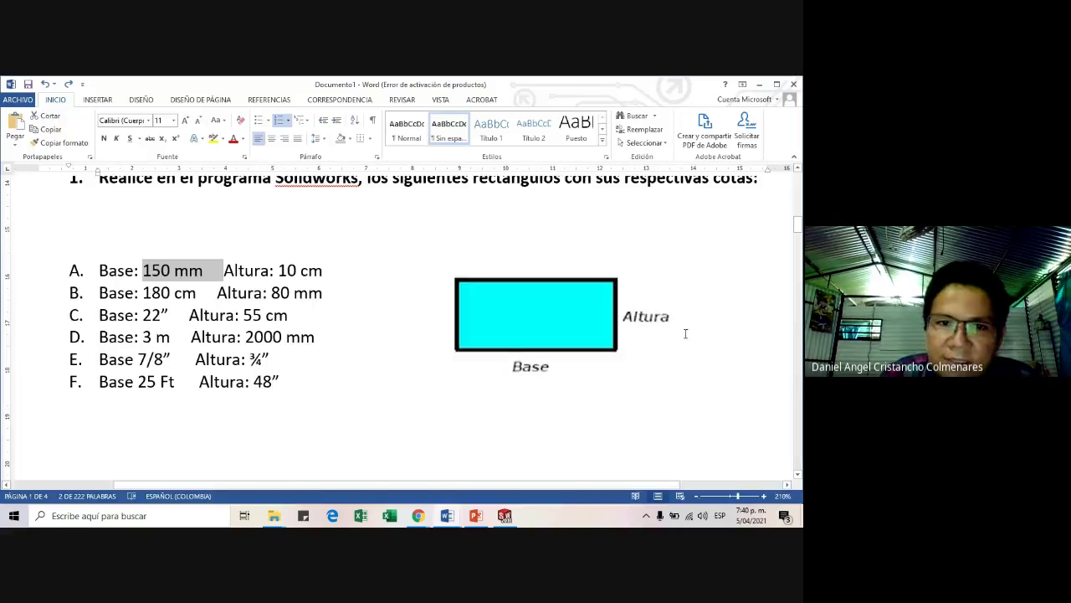
pyautogui.click(334, 269)
pyautogui.hotkey('alt', 'Tab')
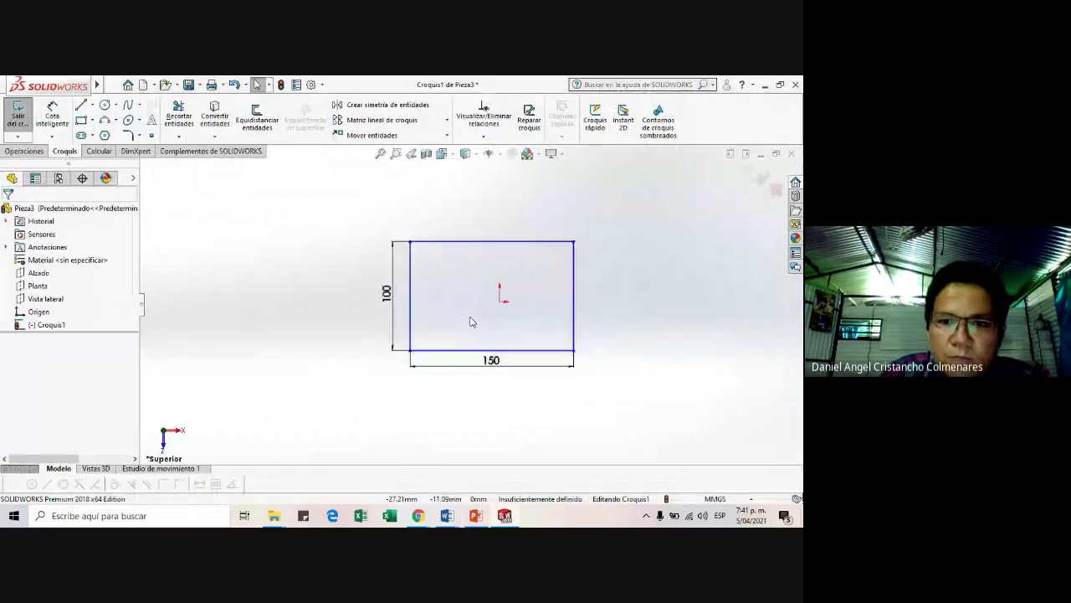
# - Give the rectangle's height dimension a custom text position with horizontal text breaking the dimension line, after trying the other placements
pyautogui.scroll(-3, 470, 322)
pyautogui.click(327, 275)
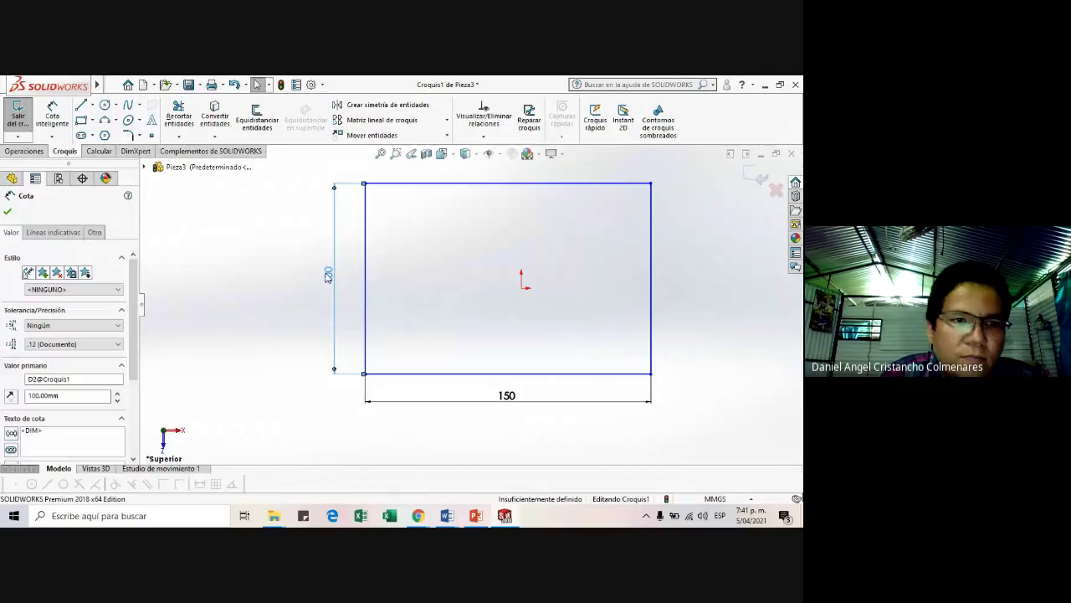
pyautogui.scroll(-3, 8, 371)
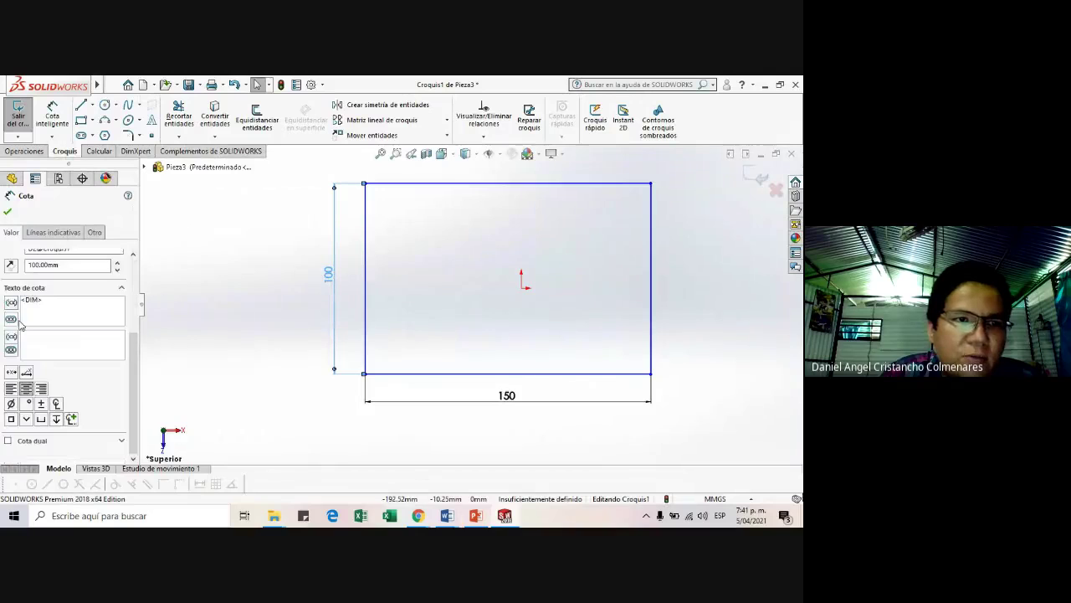
pyautogui.click(295, 276)
pyautogui.click(328, 274)
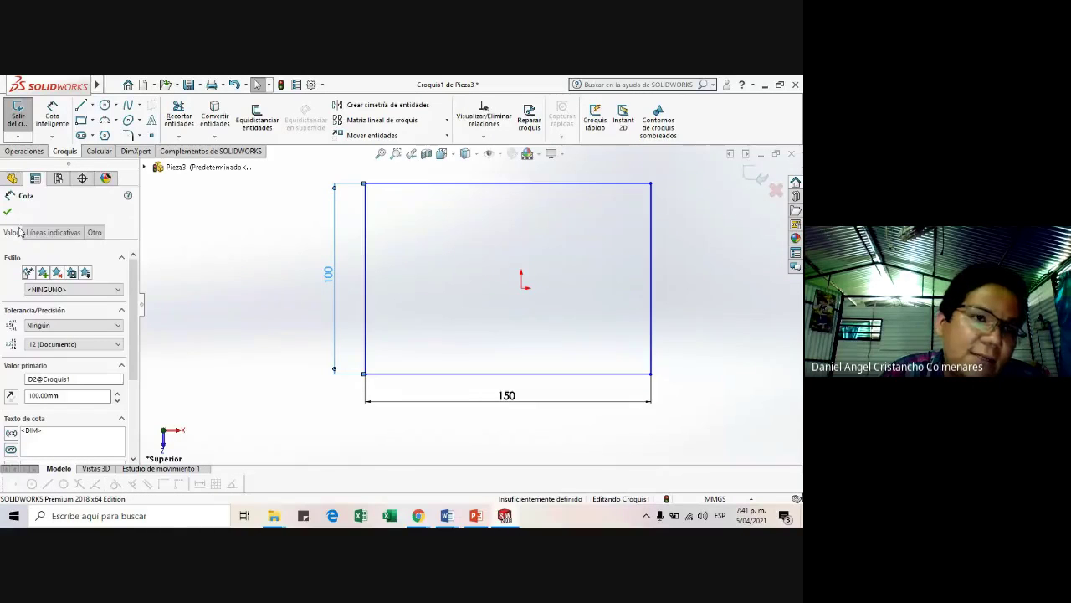
pyautogui.click(49, 233)
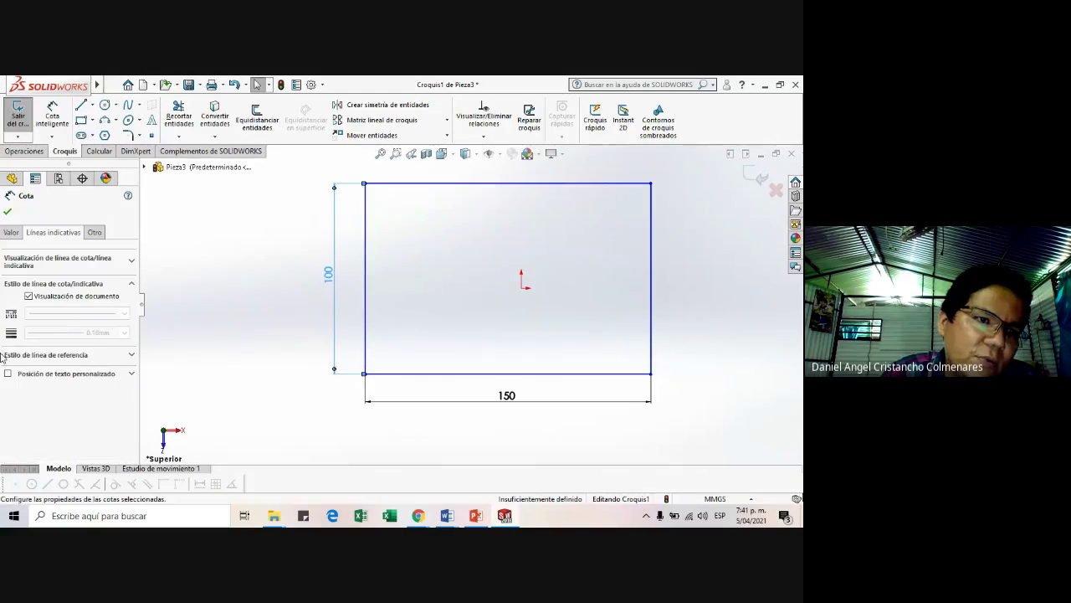
pyautogui.click(39, 375)
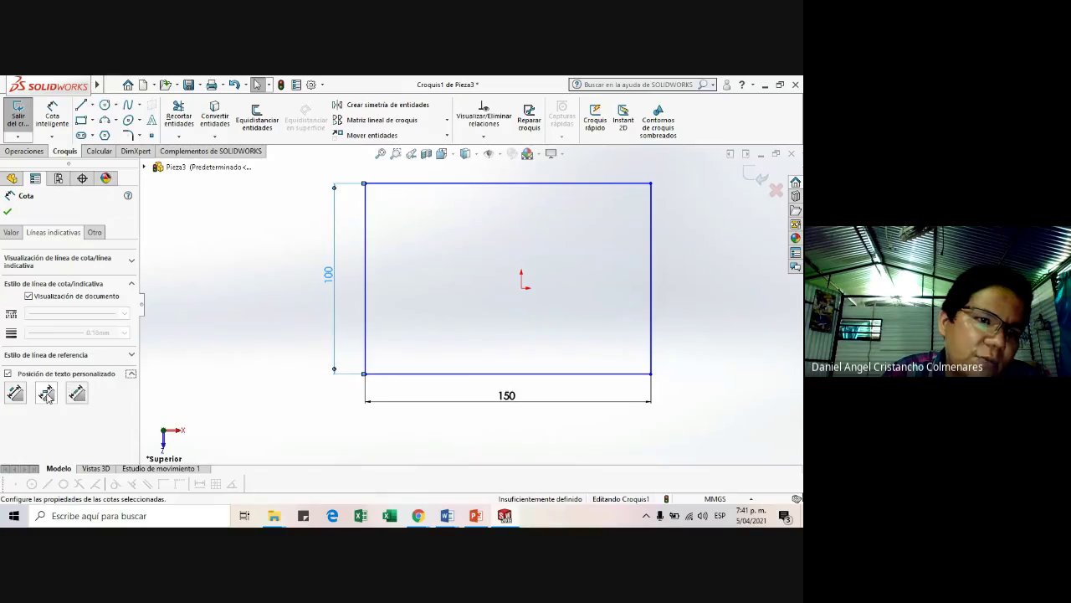
pyautogui.click(47, 395)
pyautogui.click(15, 393)
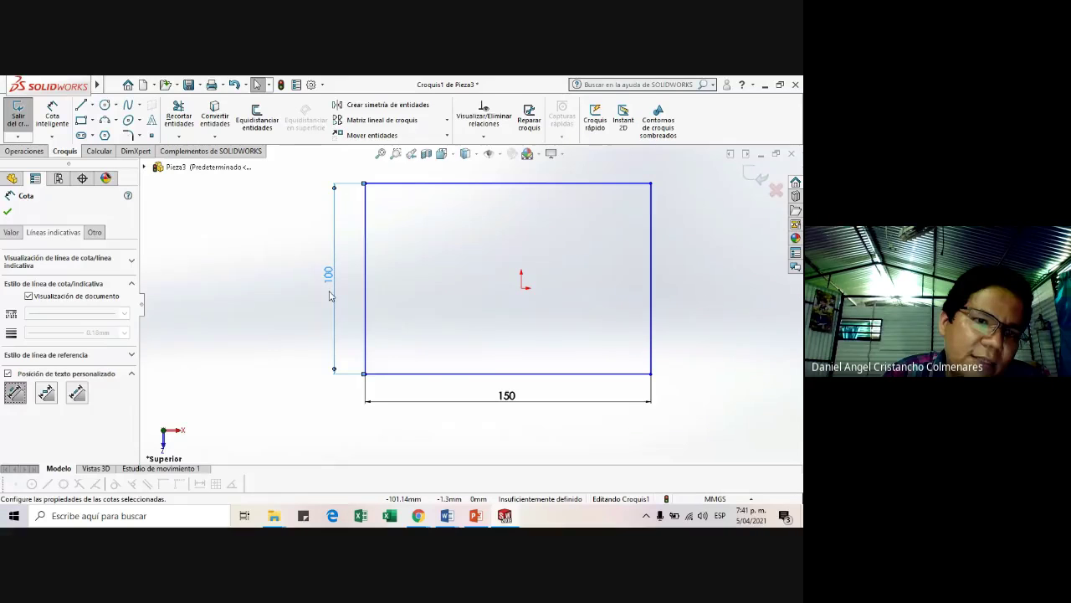
pyautogui.click(47, 392)
pyautogui.click(79, 394)
pyautogui.click(45, 395)
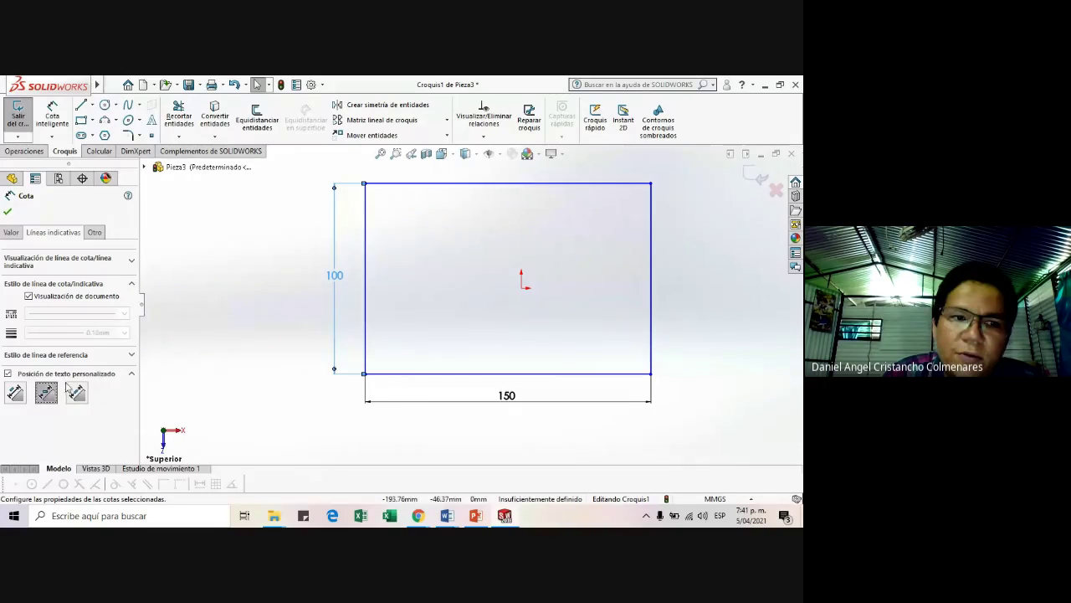
pyautogui.click(288, 312)
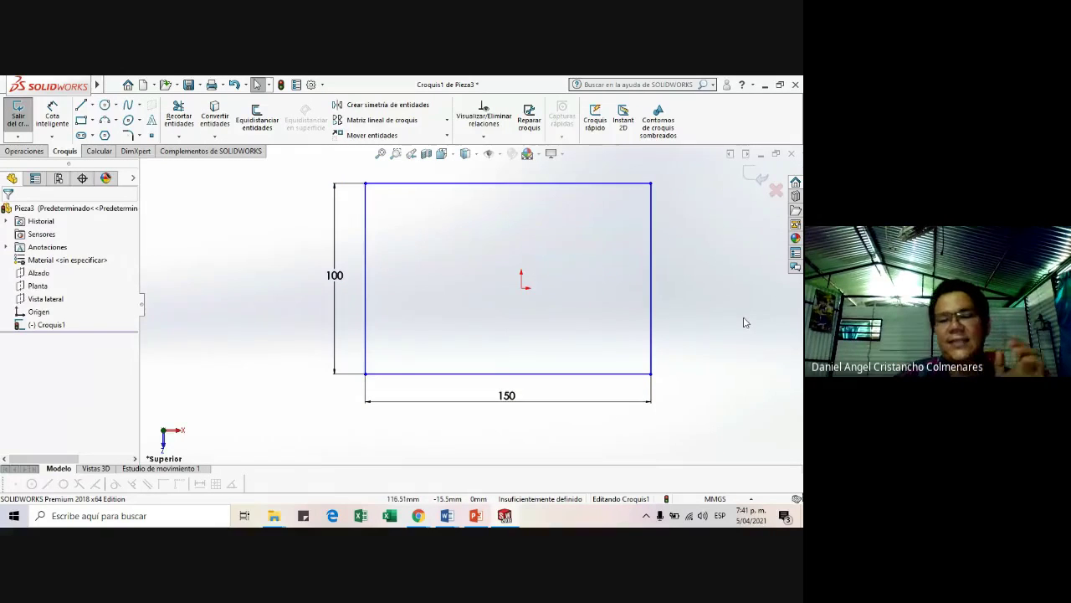
# - Switch to the Word exercise and select rectangle A's line with its base and height
pyautogui.press('f')
pyautogui.scroll(-2, 466, 308)
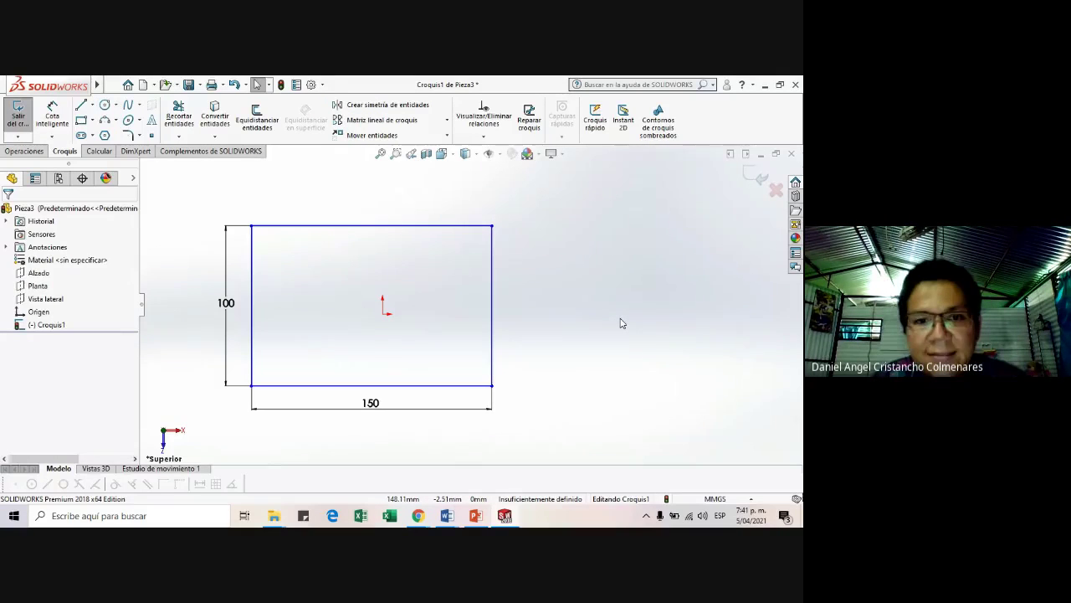
pyautogui.hotkey('alt', 'Tab')
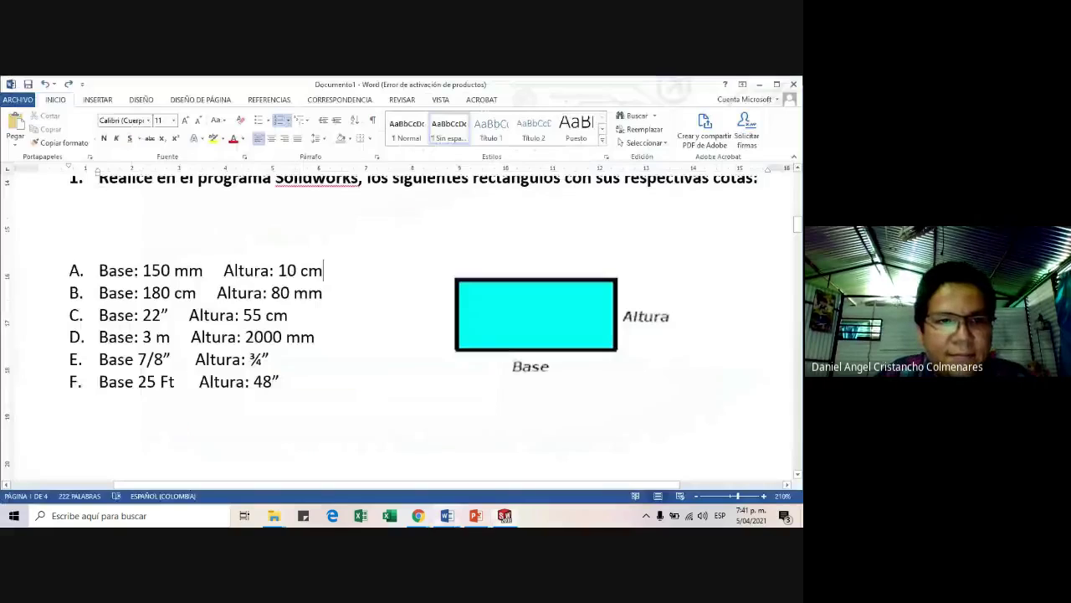
pyautogui.moveTo(124, 274); pyautogui.dragTo(316, 272)
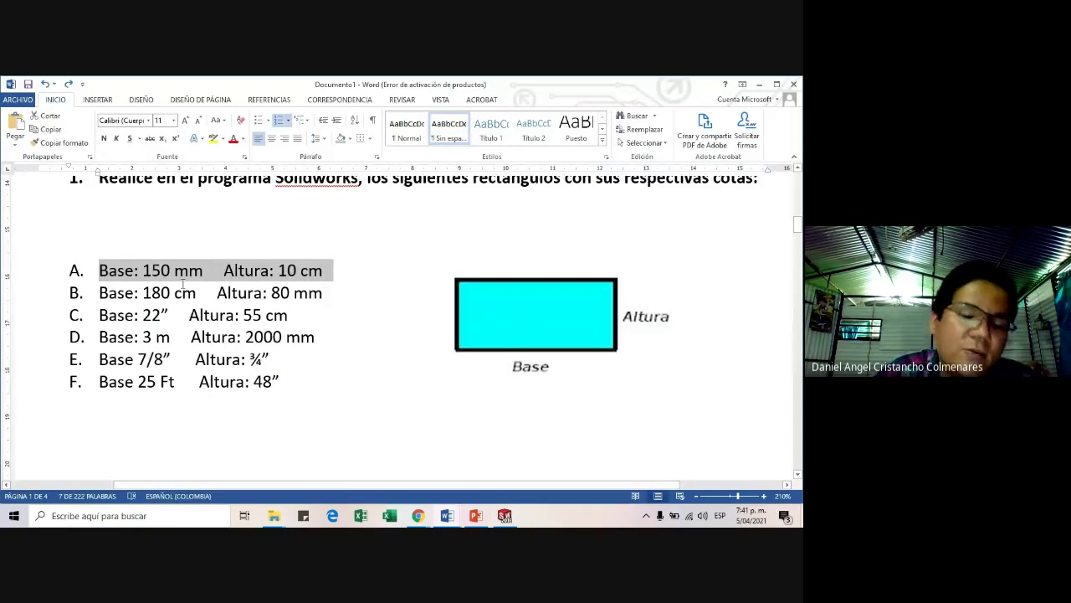
pyautogui.scroll(1, 377, 291)
pyautogui.scroll(-1, 390, 294)
# - Switch to the Word guide GUIA 1 TRABAJO TRAZADO BASICO and create a new blank document from there
pyautogui.hotkey('alt', 'Tab')
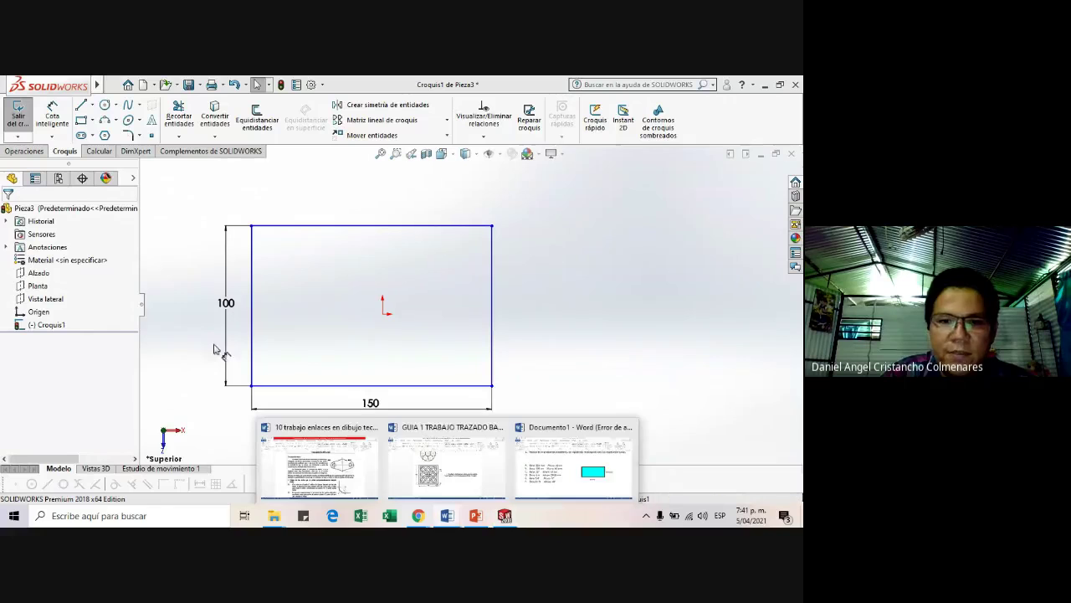
pyautogui.click(468, 448)
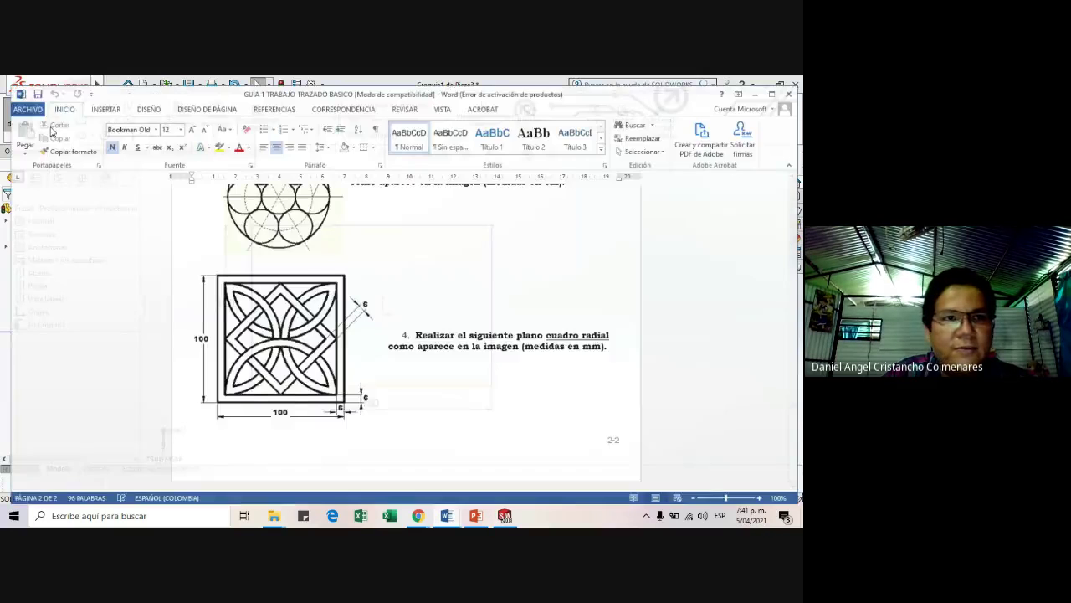
pyautogui.click(26, 108)
pyautogui.click(28, 156)
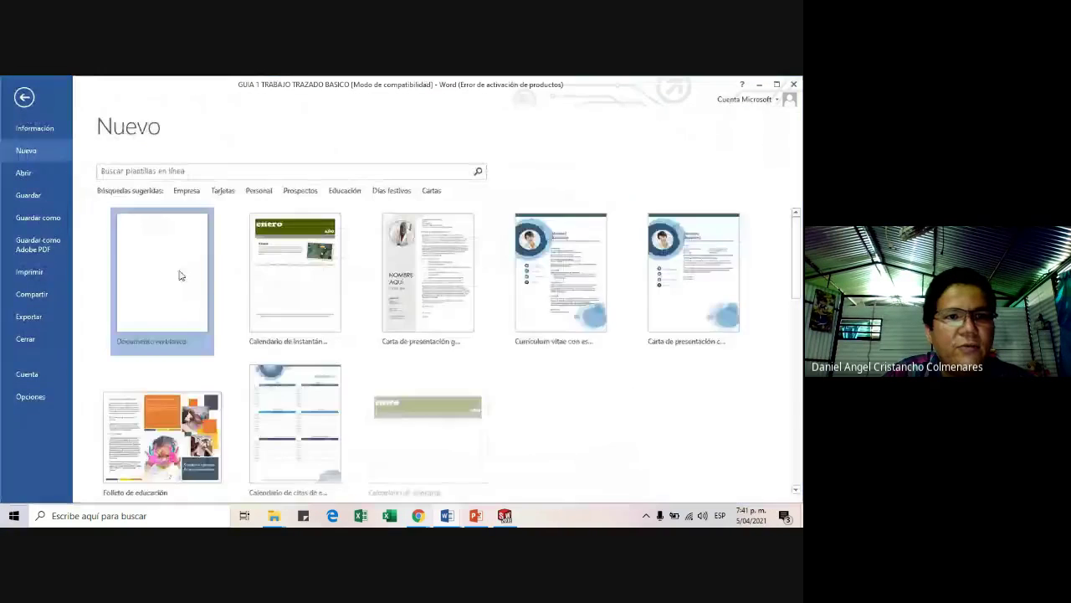
pyautogui.click(179, 275)
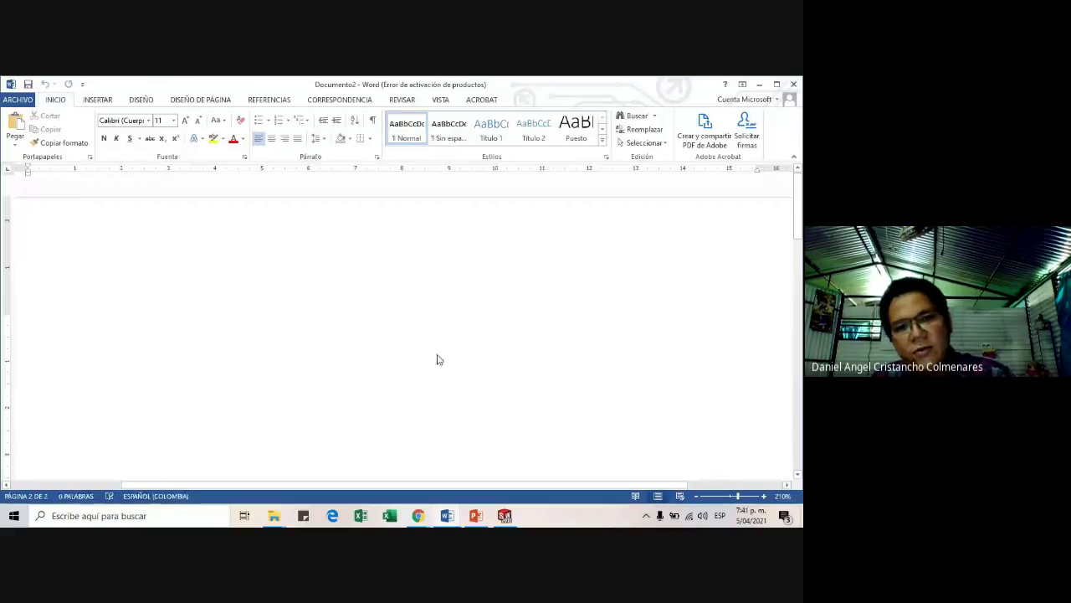
# - Paste the SOLIDWORKS screenshot of the dimensioned rectangle into the blank document and select the picture
pyautogui.hotkey('ctrl', 'v')
pyautogui.scroll(-7, 413, 354)
pyautogui.scroll(-4, 505, 297)
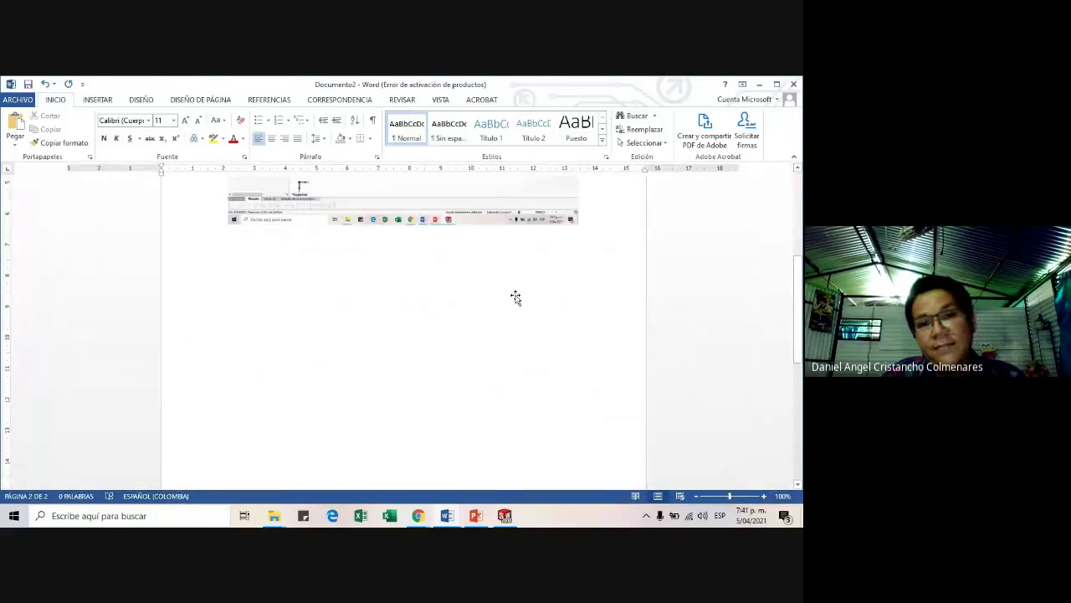
pyautogui.scroll(4, 535, 292)
pyautogui.click(397, 332)
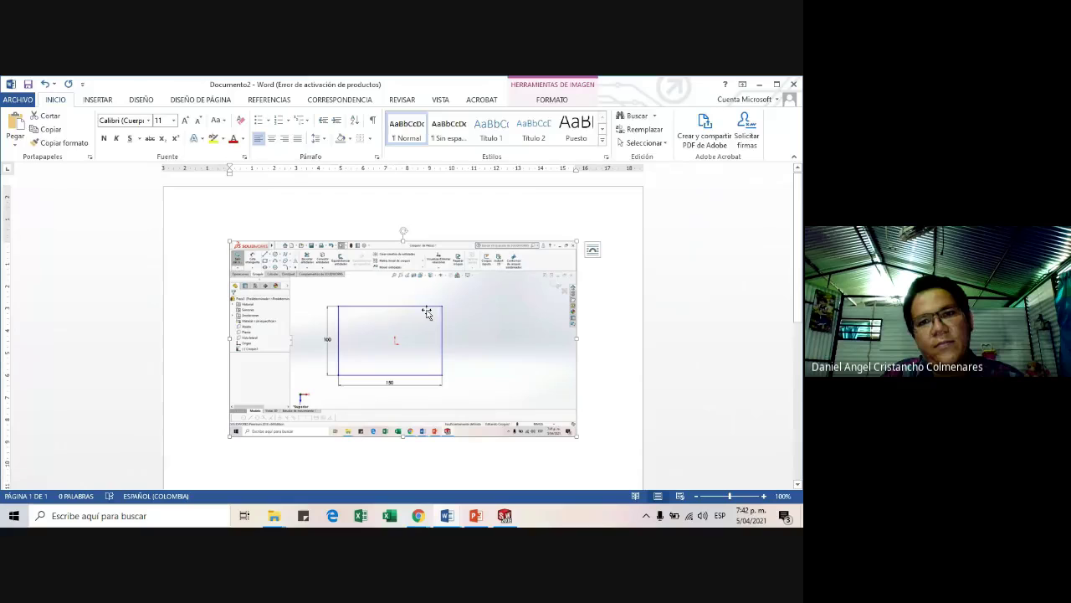
# - Set the picture's text wrapping to Cuadrado and move it down to leave room for a title above
pyautogui.doubleClick(491, 283)
pyautogui.click(572, 135)
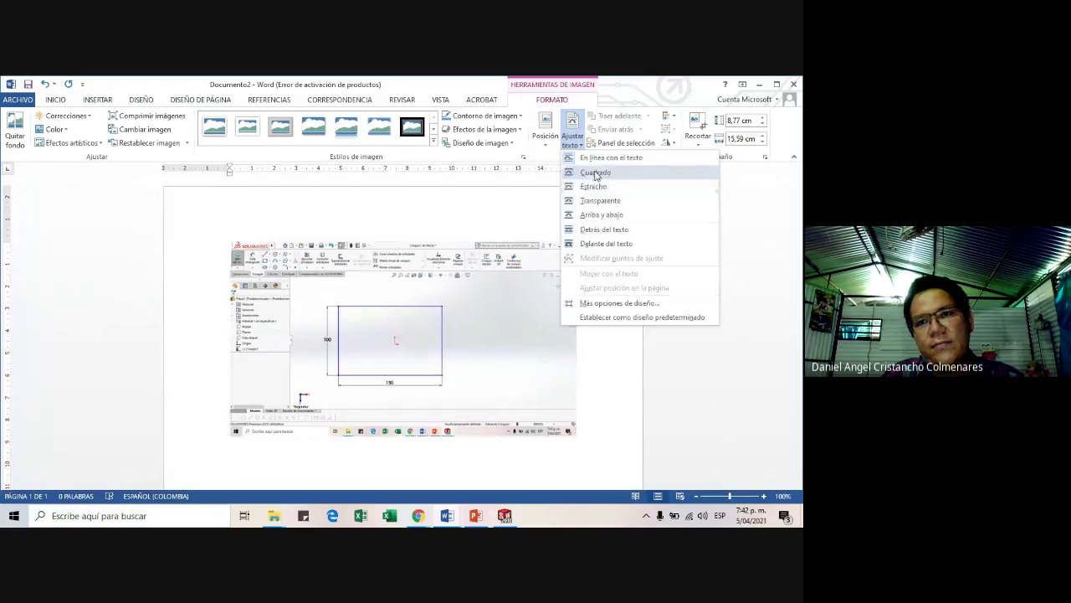
pyautogui.click(596, 173)
pyautogui.moveTo(387, 235); pyautogui.dragTo(388, 277)
# - Write the title "Rectangulo A:" on the first line above the picture
pyautogui.click(229, 242)
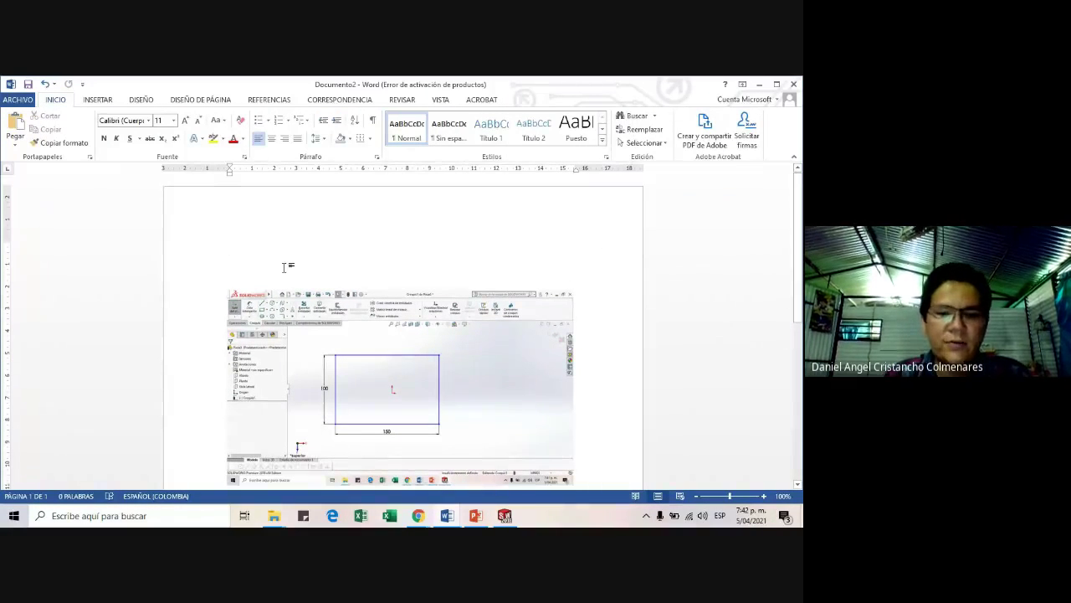
pyautogui.write('Rectangulo A:')
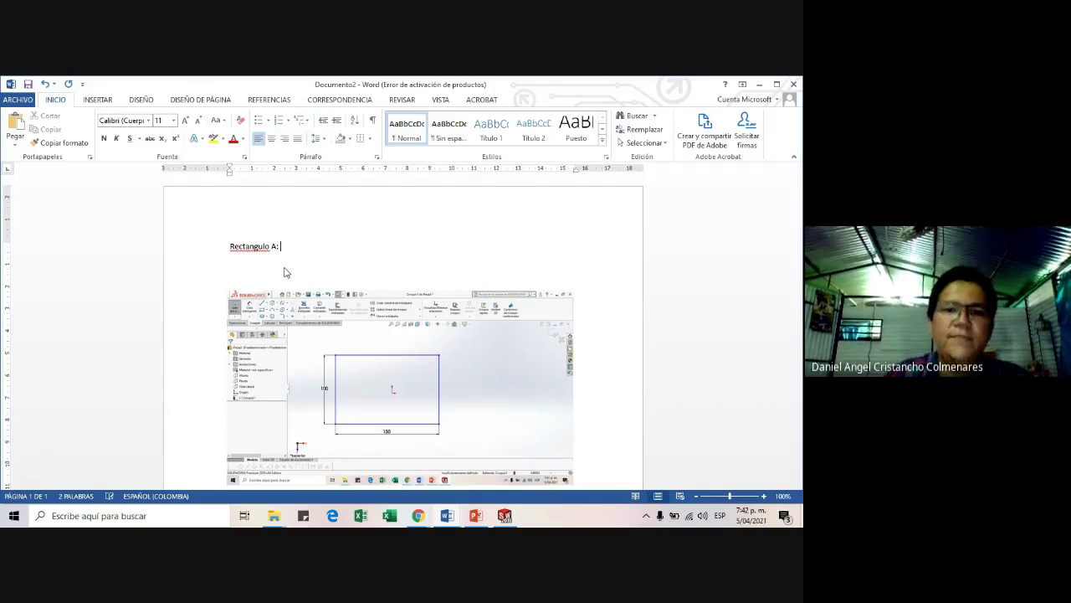
pyautogui.scroll(-3, 285, 269)
pyautogui.scroll(2, 388, 375)
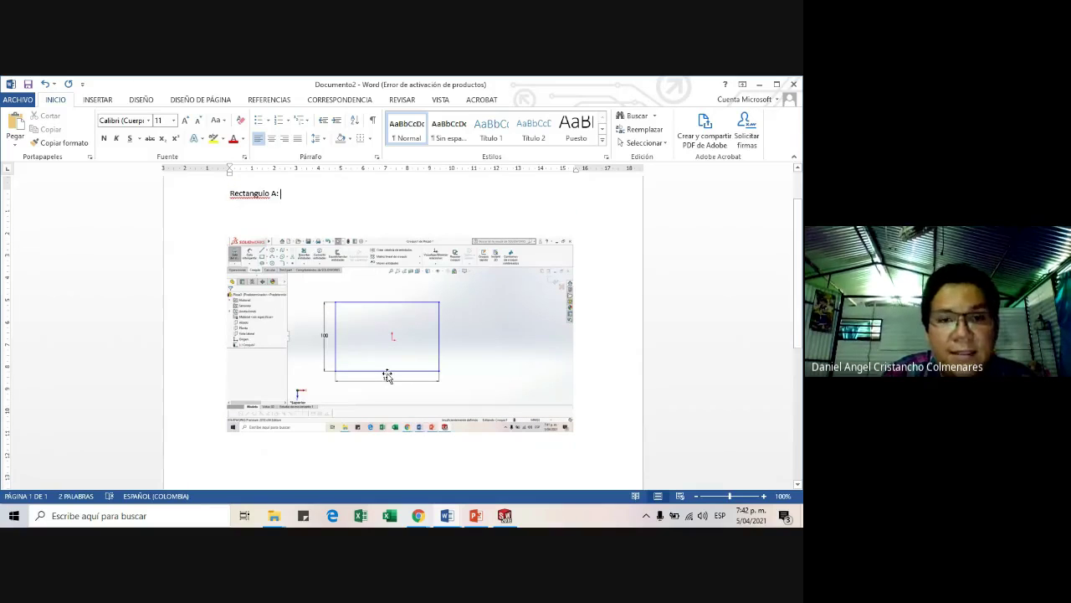
# - Reapply Cuadrado text wrapping to the picture and align it with the margins just beneath the title
pyautogui.keyDown('ctrl'); pyautogui.scroll(7, 388, 376); pyautogui.keyUp('ctrl')
pyautogui.scroll(-5, 411, 354)
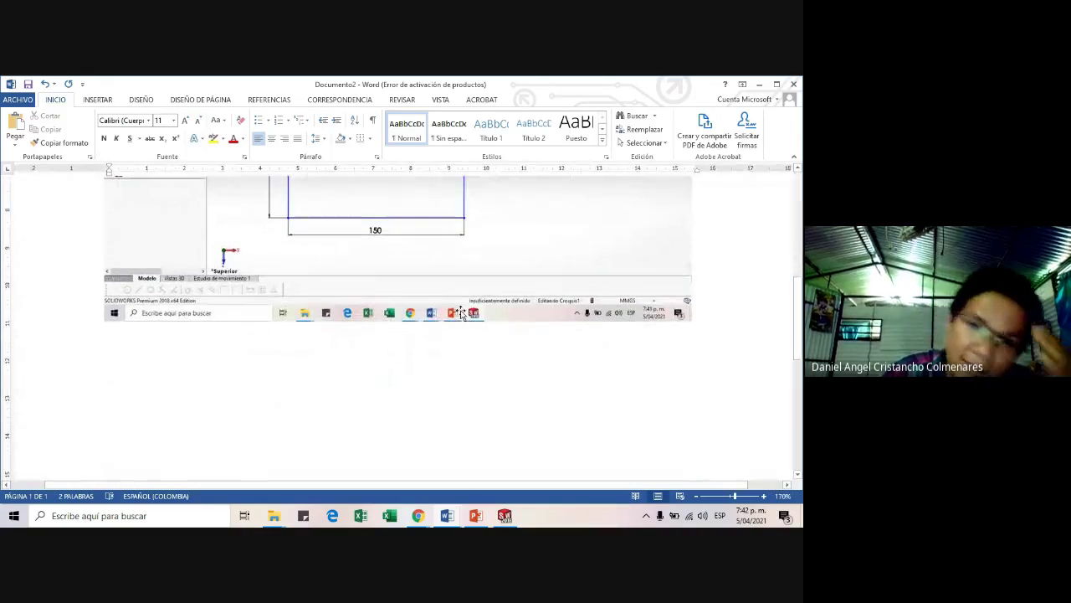
pyautogui.scroll(5, 373, 377)
pyautogui.scroll(-2, 359, 342)
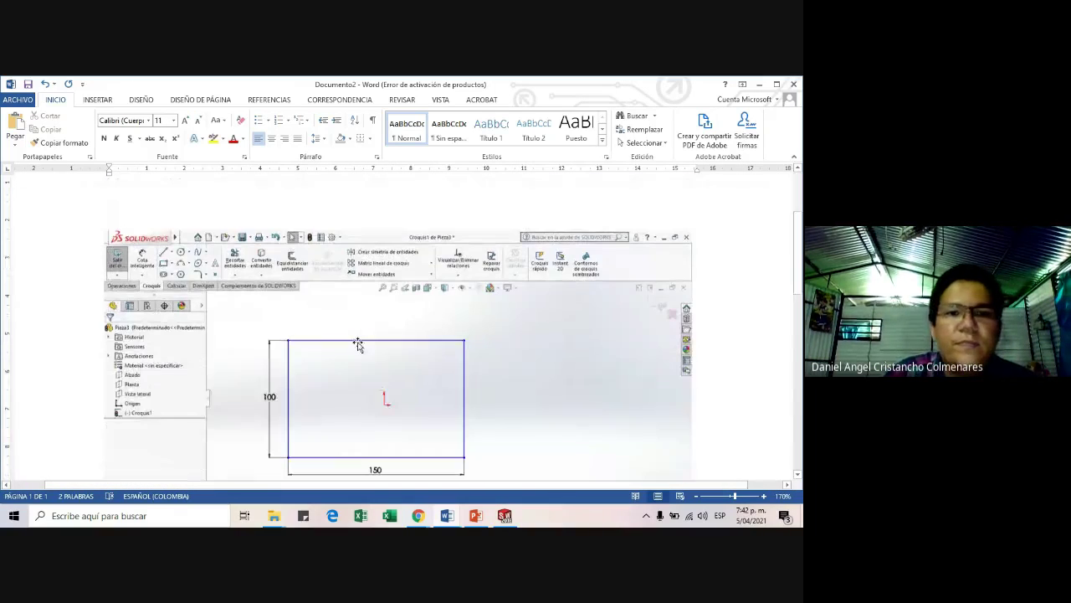
pyautogui.click(376, 354)
pyautogui.keyDown('ctrl'); pyautogui.scroll(-4, 376, 354); pyautogui.keyUp('ctrl')
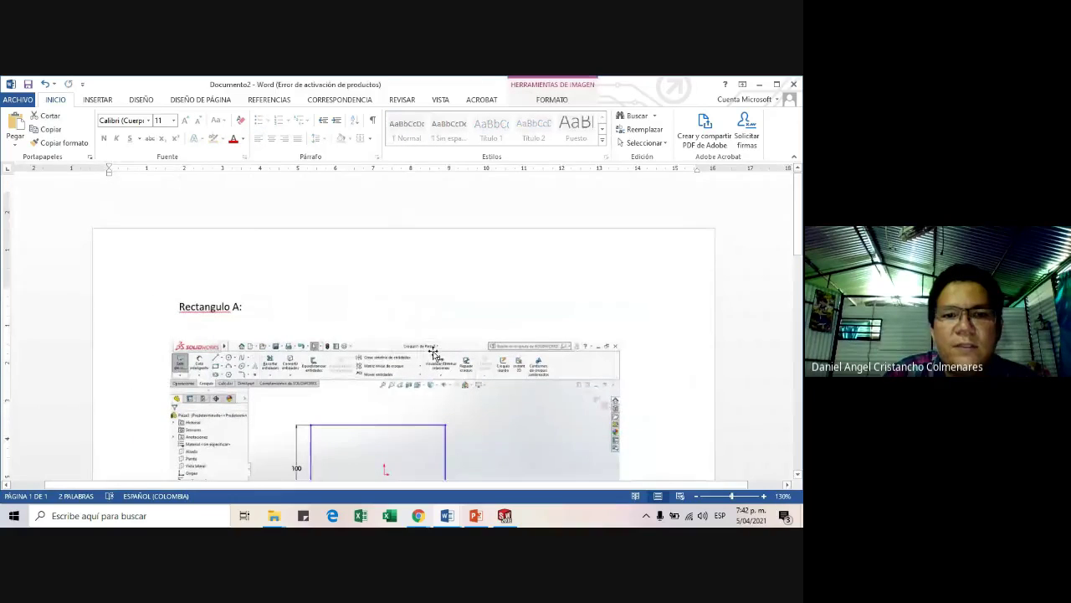
pyautogui.moveTo(527, 338); pyautogui.dragTo(450, 334)
pyautogui.doubleClick(448, 334)
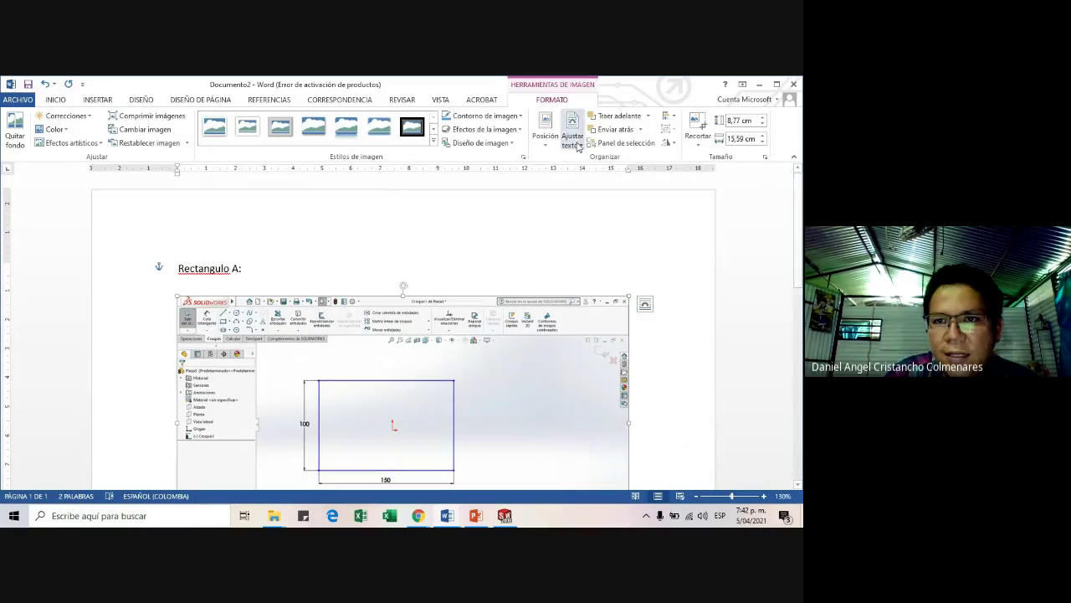
pyautogui.click(572, 136)
pyautogui.click(614, 177)
pyautogui.moveTo(523, 343)
pyautogui.mouseDown()
pyautogui.moveTo(529, 358)
pyautogui.moveTo(520, 331)
pyautogui.mouseUp()
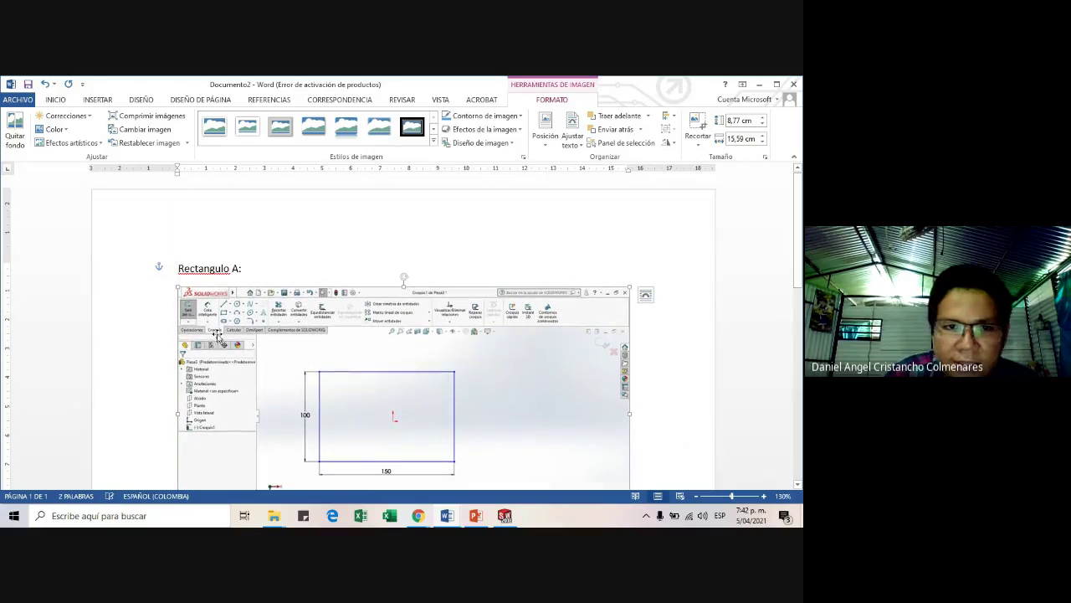
# - Correct the title's spelling to "Rectángulo" and add blank lines to continue writing below the picture
pyautogui.rightClick(218, 269)
pyautogui.click(272, 285)
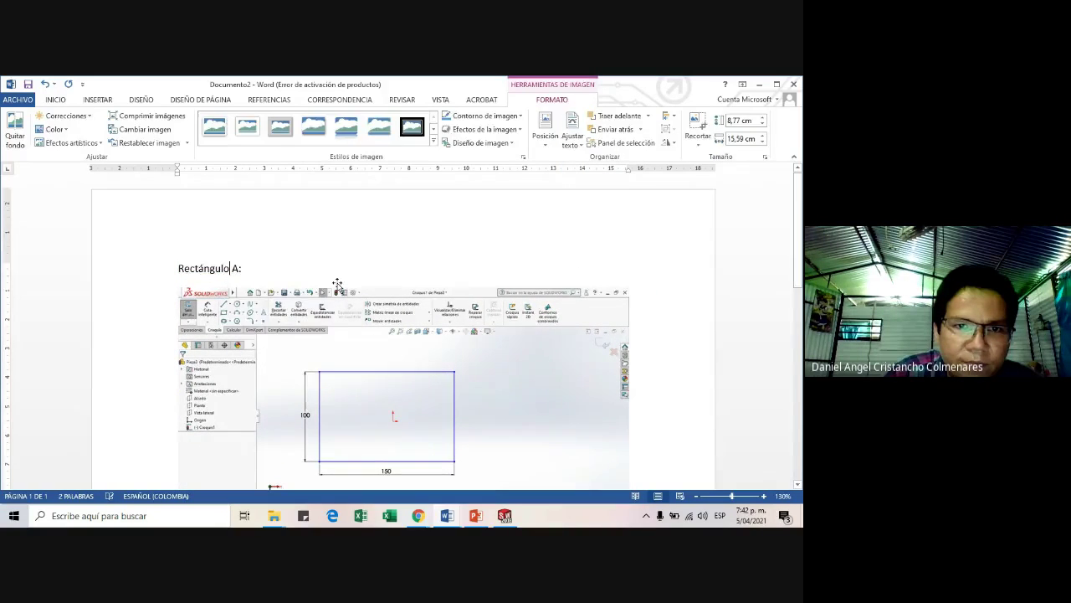
pyautogui.scroll(-6, 299, 252)
pyautogui.scroll(6, 299, 252)
pyautogui.scroll(-2, 628, 375)
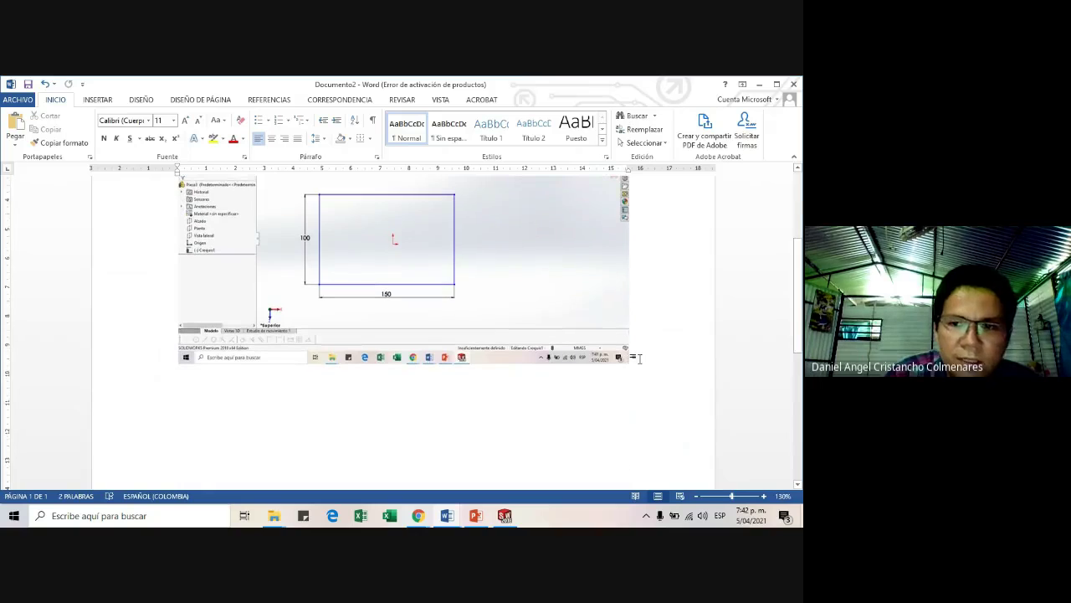
pyautogui.press('Return')
pyautogui.press('Return')
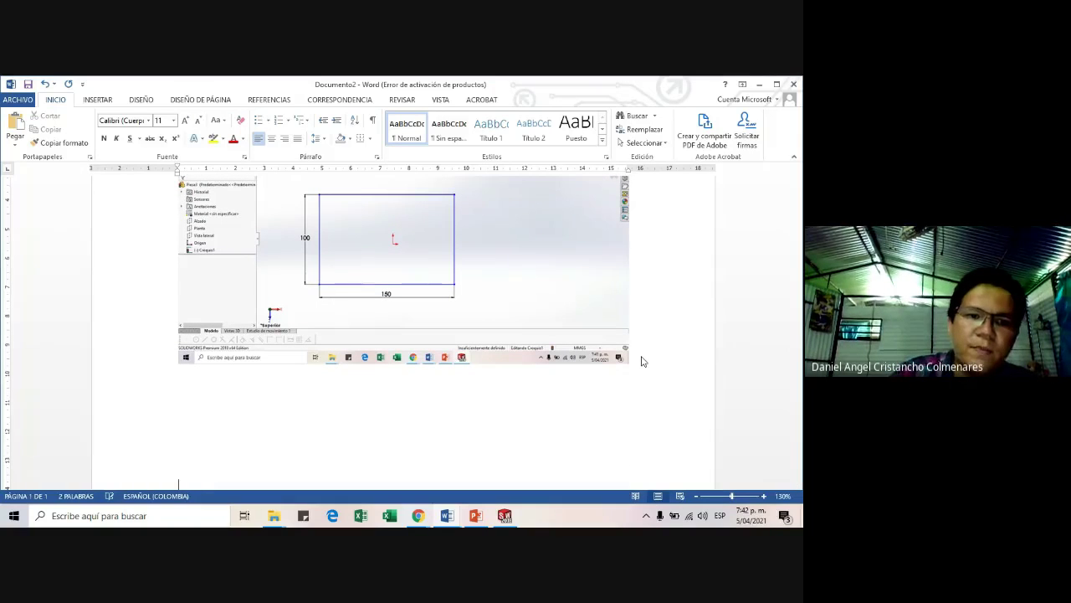
# - Switch to the Word exercise Documento1 and put the cursor at the end of rectangle B's measurements
pyautogui.hotkey('alt', 'Tab')
pyautogui.hotkey('ctrl', 'Home')
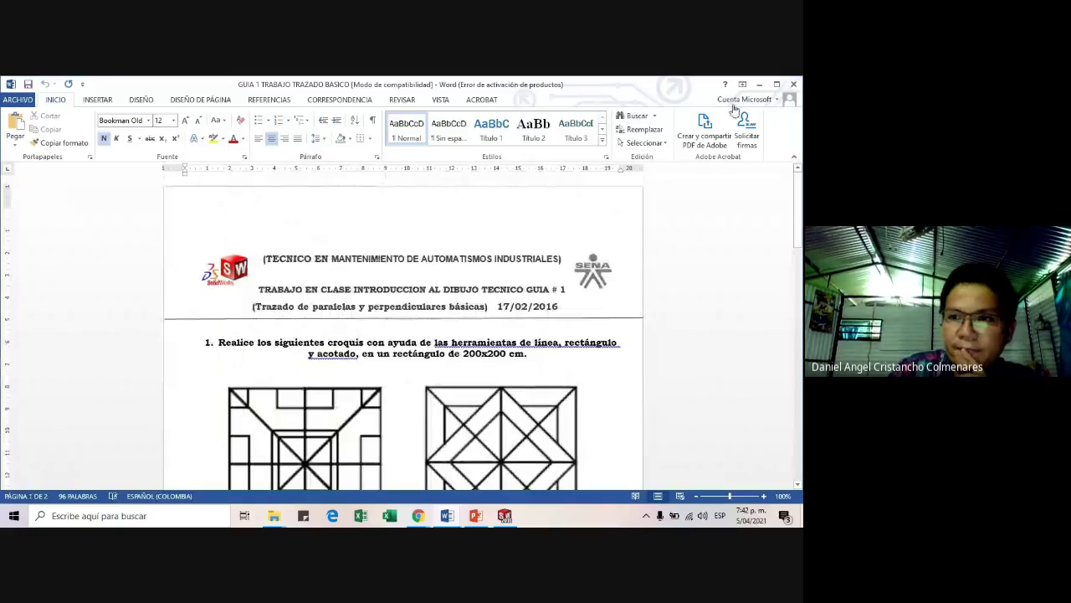
pyautogui.click(448, 517)
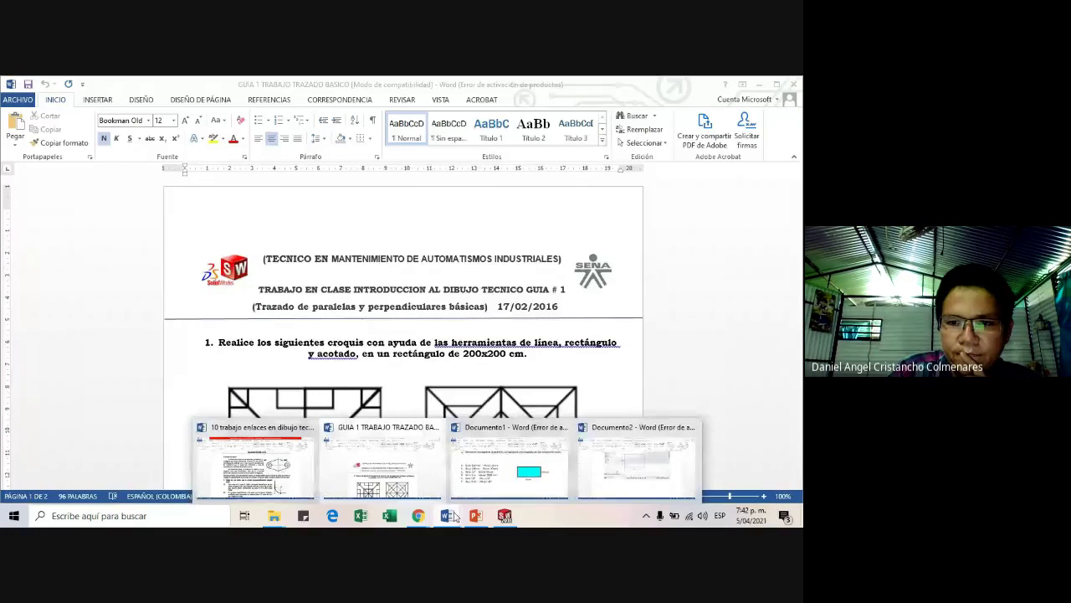
pyautogui.click(490, 469)
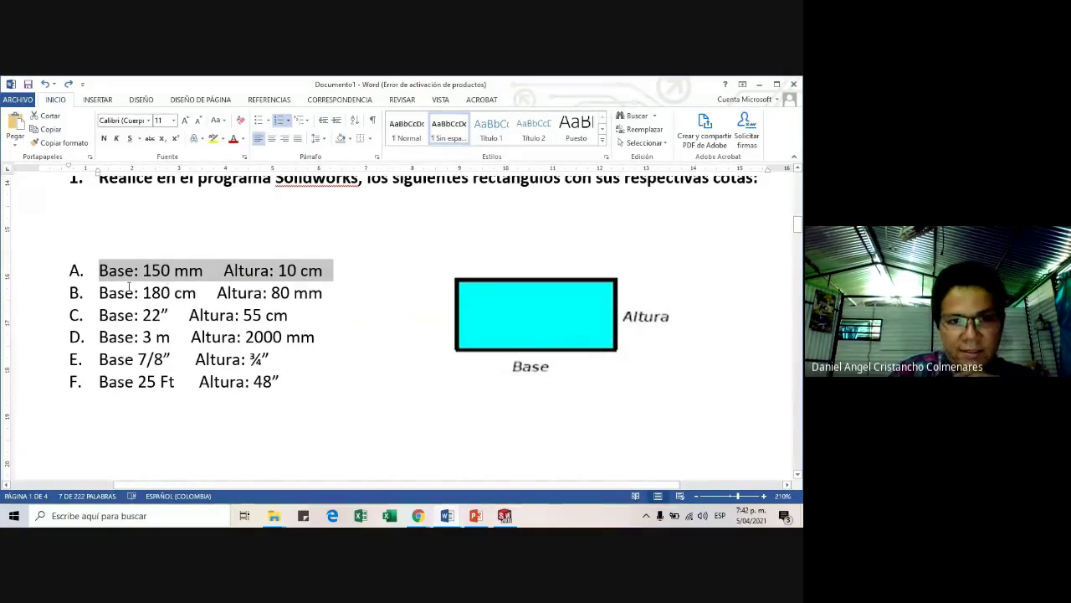
pyautogui.click(328, 293)
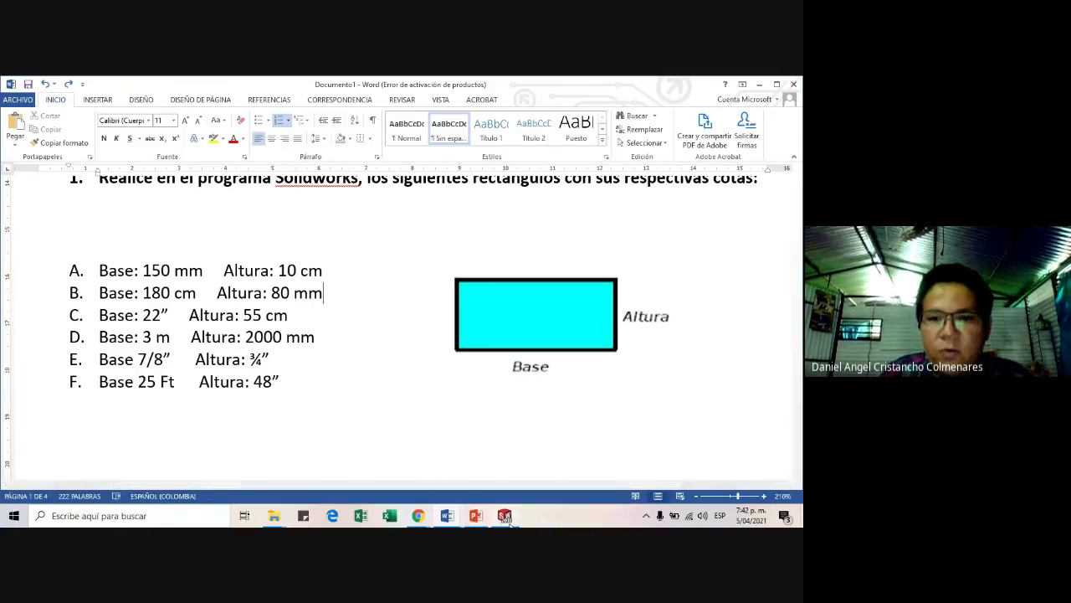
# - Switch to the SOLIDWORKS sketch, practise zooming and panning around the rectangle, and fit the whole sketch in view
pyautogui.hotkey('alt', 'Tab')
pyautogui.scroll(3, 514, 298)
pyautogui.scroll(-6, 421, 301)
pyautogui.scroll(1, 456, 288)
pyautogui.scroll(-2, 456, 287)
pyautogui.moveTo(377, 365); pyautogui.dragTo(291, 360)
pyautogui.moveTo(514, 334)
pyautogui.mouseDown()
pyautogui.moveTo(459, 313)
pyautogui.moveTo(268, 311)
pyautogui.mouseUp()
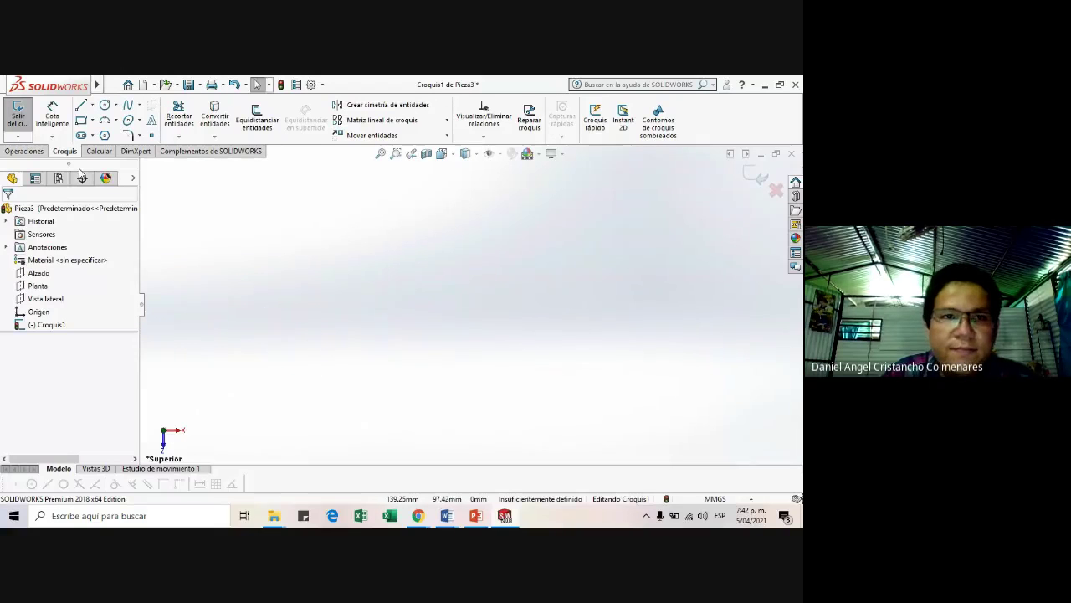
pyautogui.scroll(-2, 337, 327)
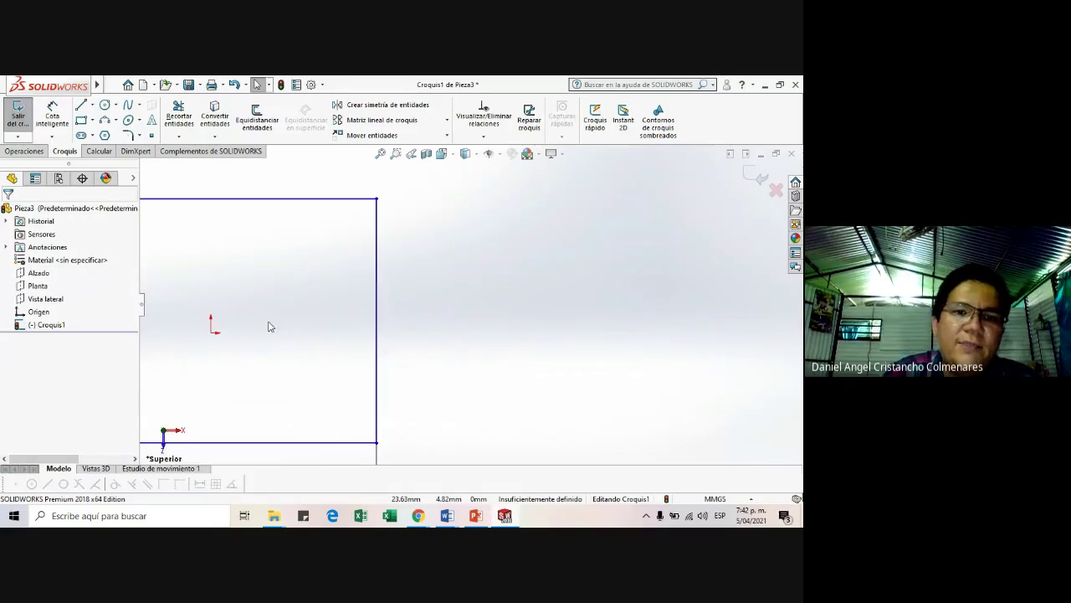
pyautogui.press('f')
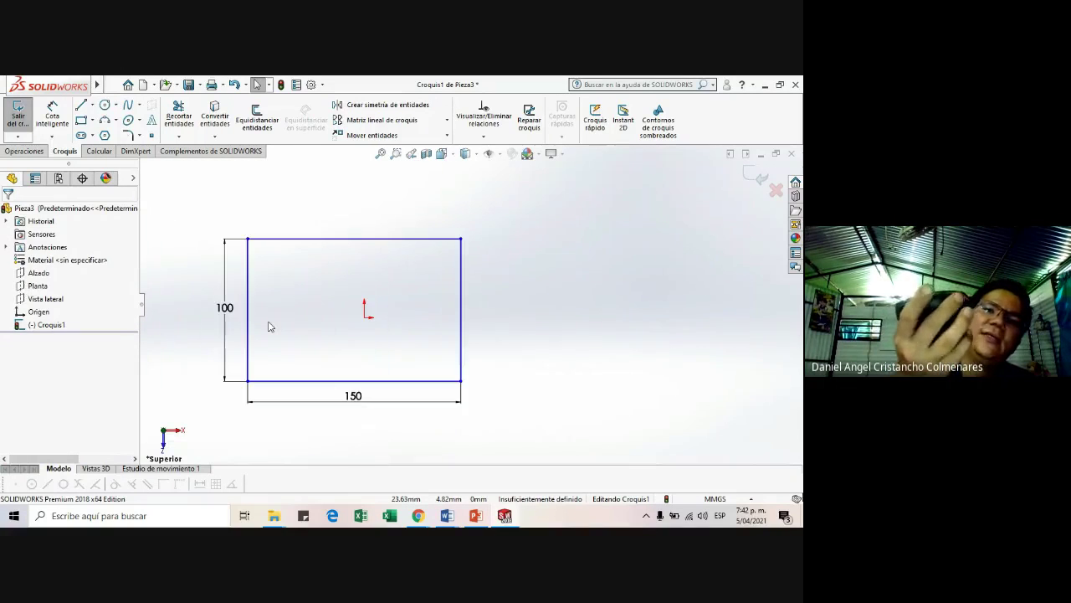
# - Practise zooming, panning and rotating the sketch view, and restore the Superior orientation
pyautogui.scroll(-3, 269, 322)
pyautogui.scroll(5, 268, 323)
pyautogui.scroll(-3, 269, 323)
pyautogui.press('z')
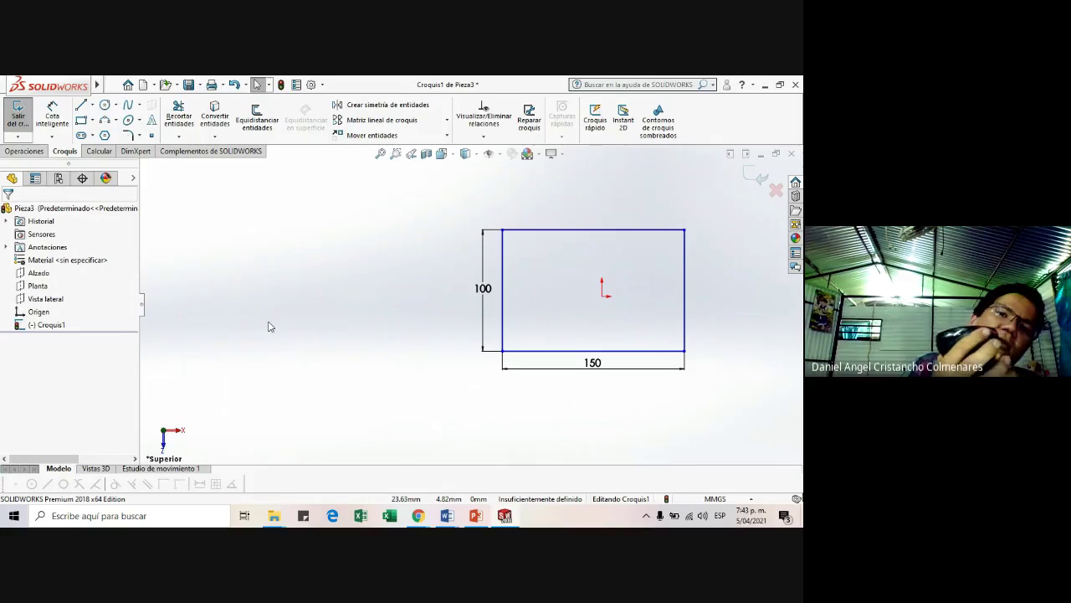
pyautogui.moveTo(480, 287)
pyautogui.mouseDown()
pyautogui.moveTo(265, 287)
pyautogui.moveTo(337, 287)
pyautogui.moveTo(262, 274)
pyautogui.moveTo(260, 291)
pyautogui.mouseUp()
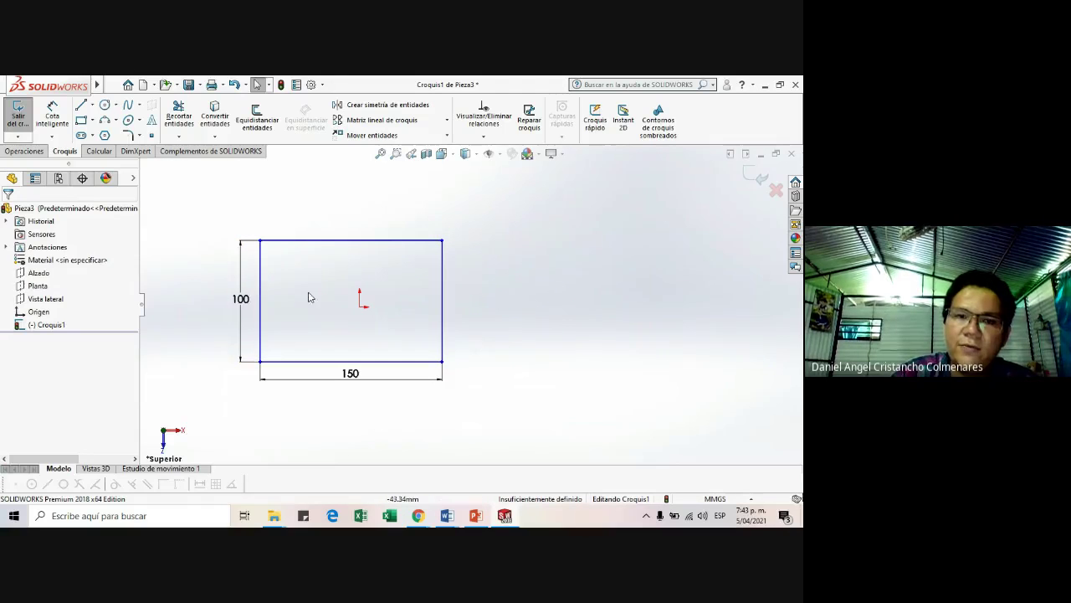
pyautogui.scroll(2, 344, 299)
pyautogui.scroll(-3, 344, 298)
pyautogui.moveTo(344, 298)
pyautogui.mouseDown()
pyautogui.moveTo(409, 268)
pyautogui.moveTo(394, 201)
pyautogui.moveTo(287, 195)
pyautogui.moveTo(536, 232)
pyautogui.moveTo(445, 299)
pyautogui.moveTo(587, 301)
pyautogui.mouseUp()
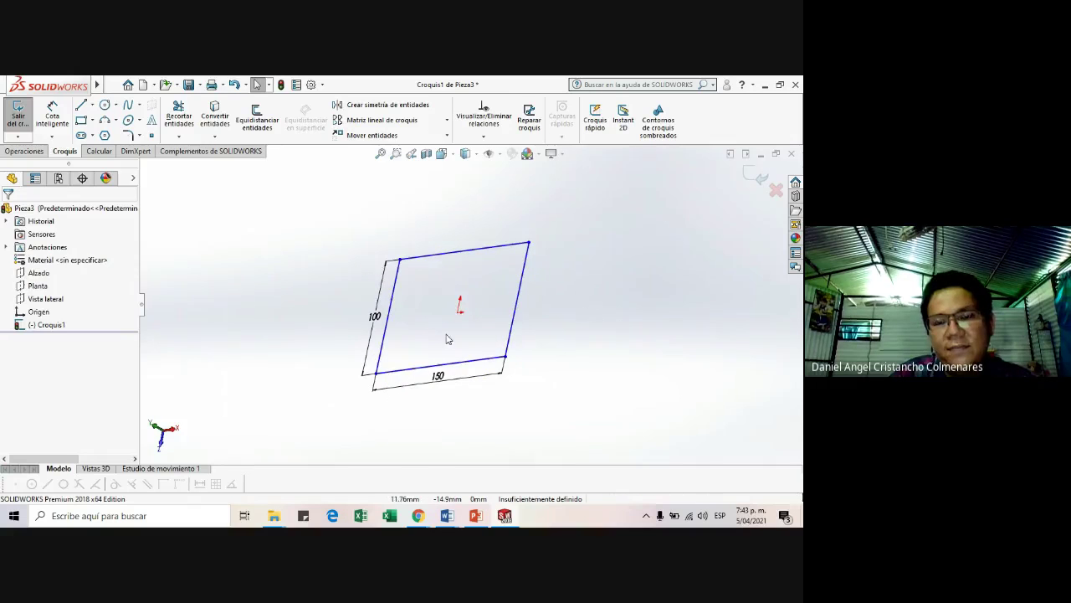
pyautogui.scroll(-5, 444, 323)
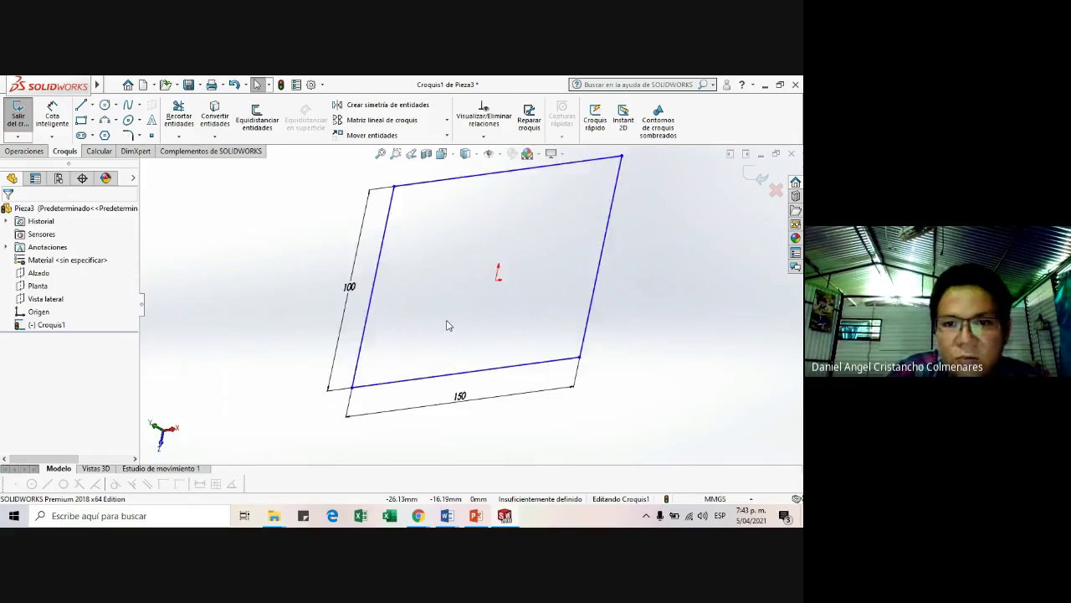
pyautogui.click(453, 156)
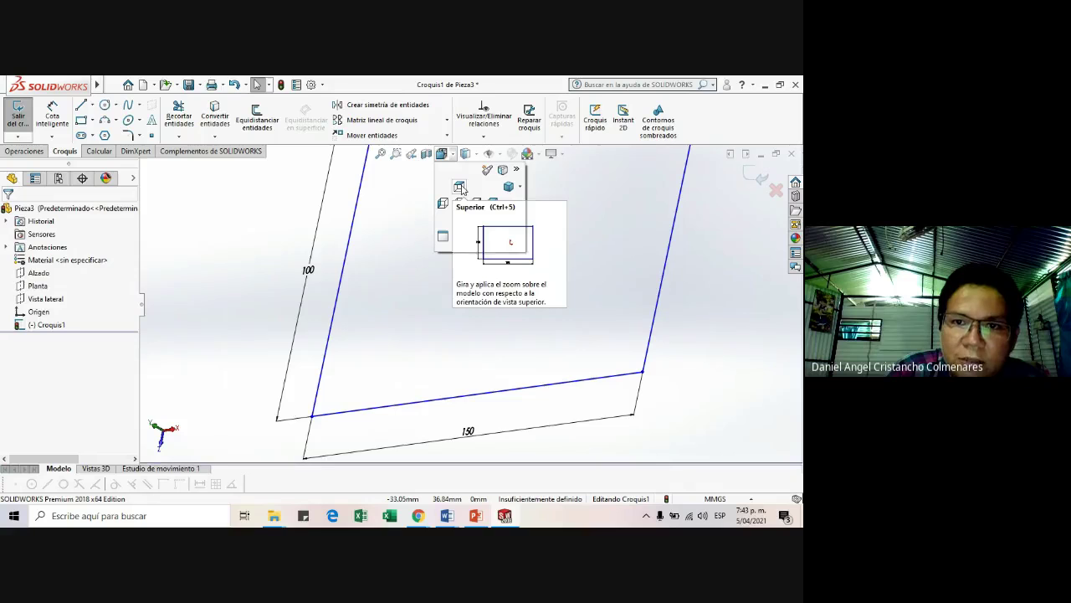
pyautogui.click(459, 188)
# - Zoom far out and rotate away from the rectangle, and recover it with Zoom to Fit and the Superior view
pyautogui.scroll(-3, 596, 311)
pyautogui.scroll(10, 422, 301)
pyautogui.scroll(-4, 458, 307)
pyautogui.scroll(5, 506, 332)
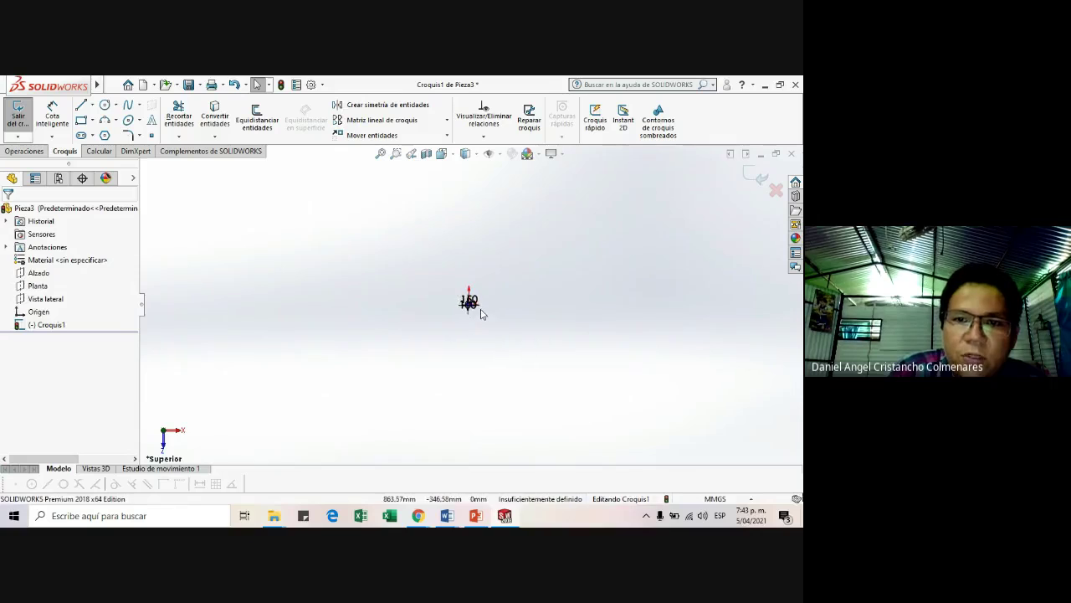
pyautogui.moveTo(416, 294); pyautogui.dragTo(571, 279)
pyautogui.scroll(-5, 564, 281)
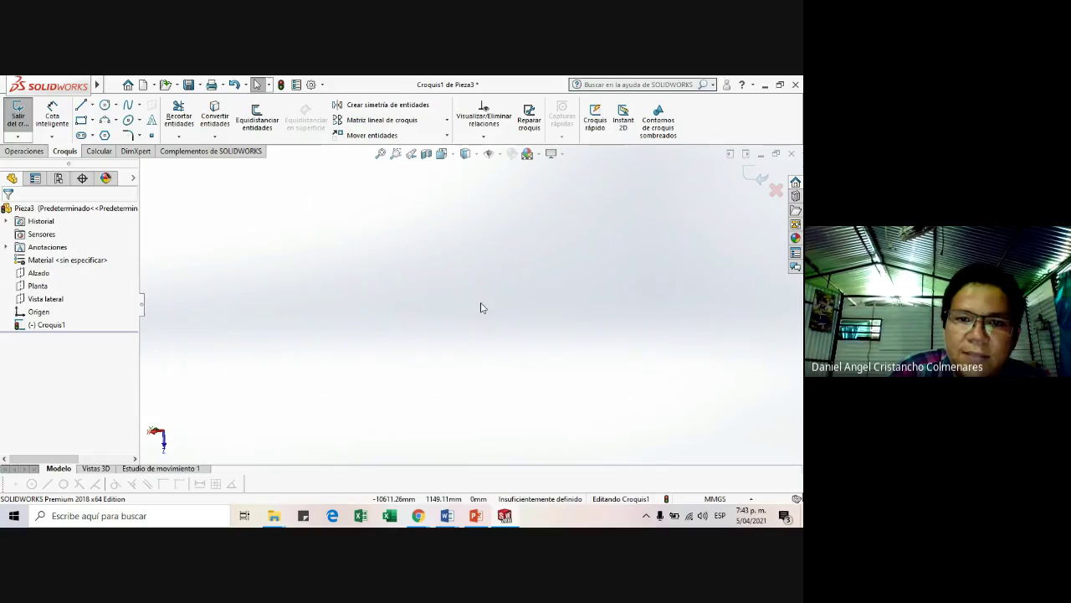
pyautogui.press('f')
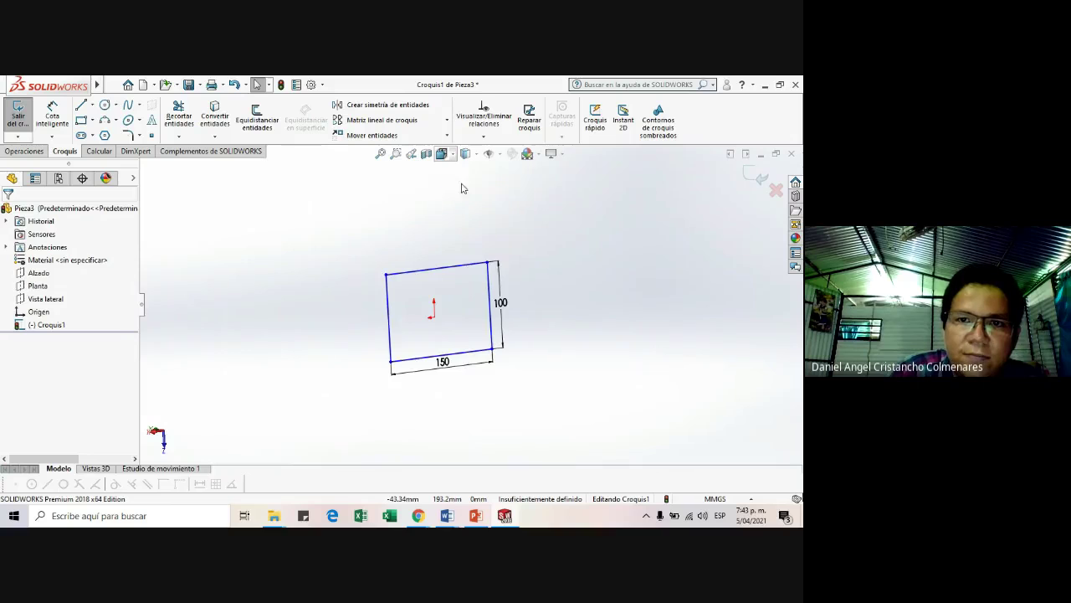
pyautogui.hotkey('ctrl', '5')
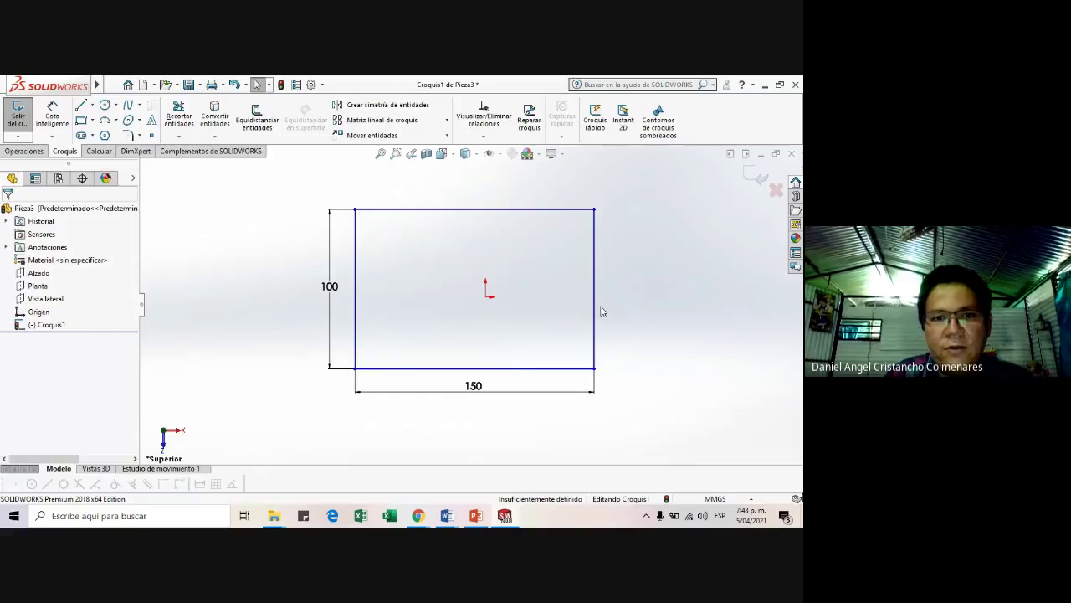
# - Check rectangle B's base and height in the Word exercise and return to the SOLIDWORKS sketch
pyautogui.hotkey('alt', 'Tab')
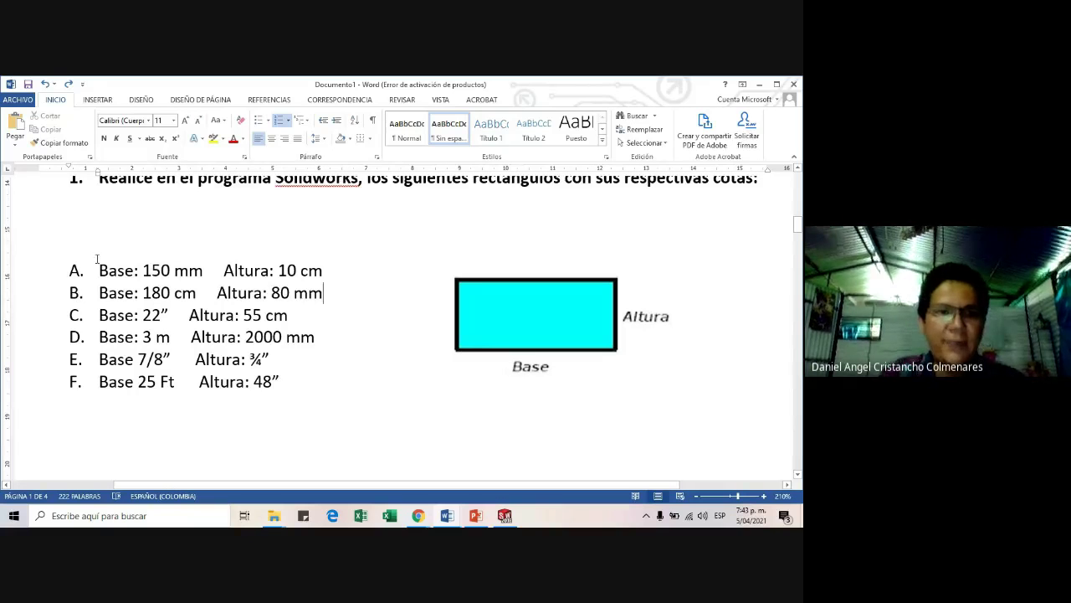
pyautogui.hotkey('alt', 'Tab')
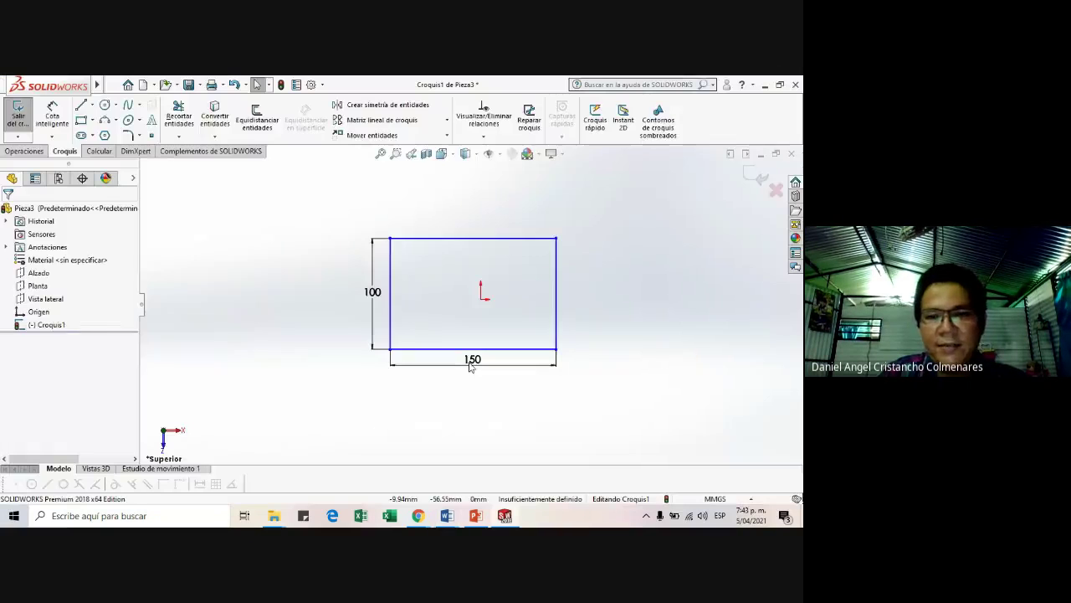
pyautogui.scroll(-3, 490, 277)
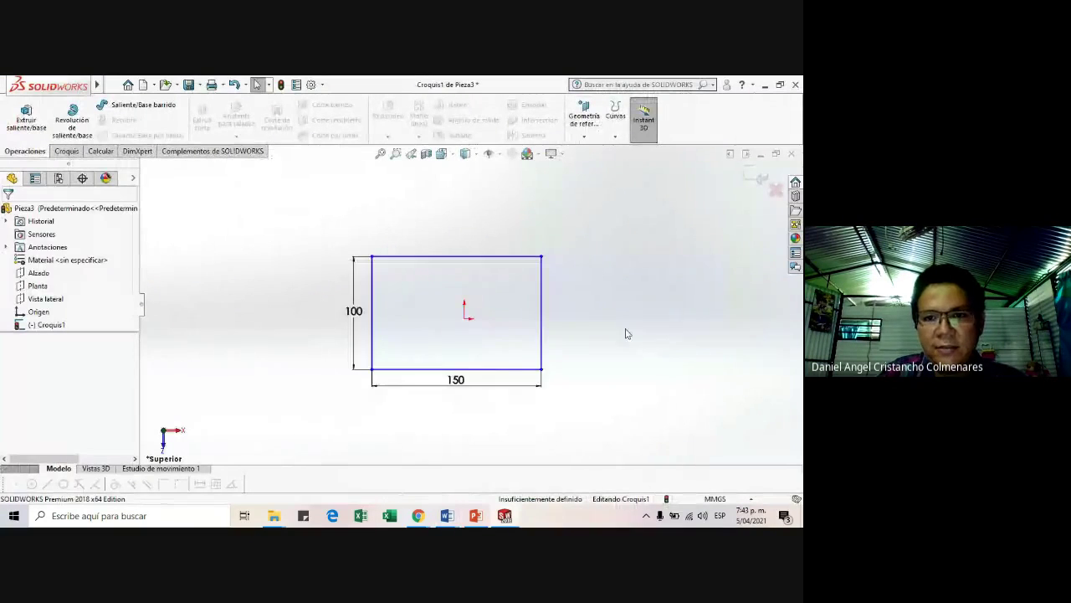
pyautogui.hotkey('alt', 'Tab')
pyautogui.hotkey('alt', 'Tab')
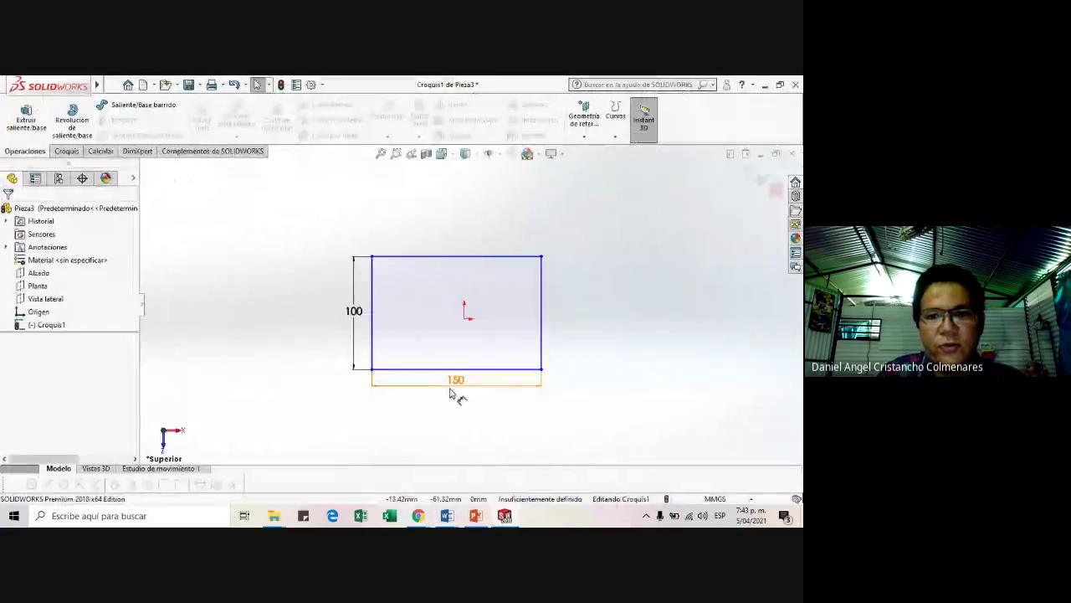
pyautogui.doubleClick(454, 381)
pyautogui.click(449, 377)
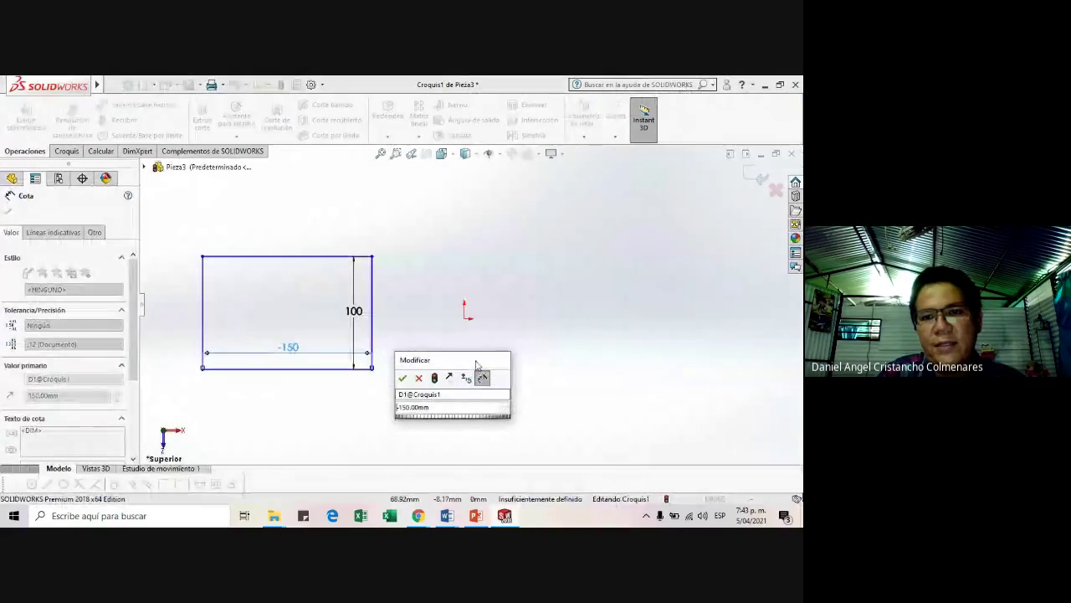
pyautogui.click(419, 377)
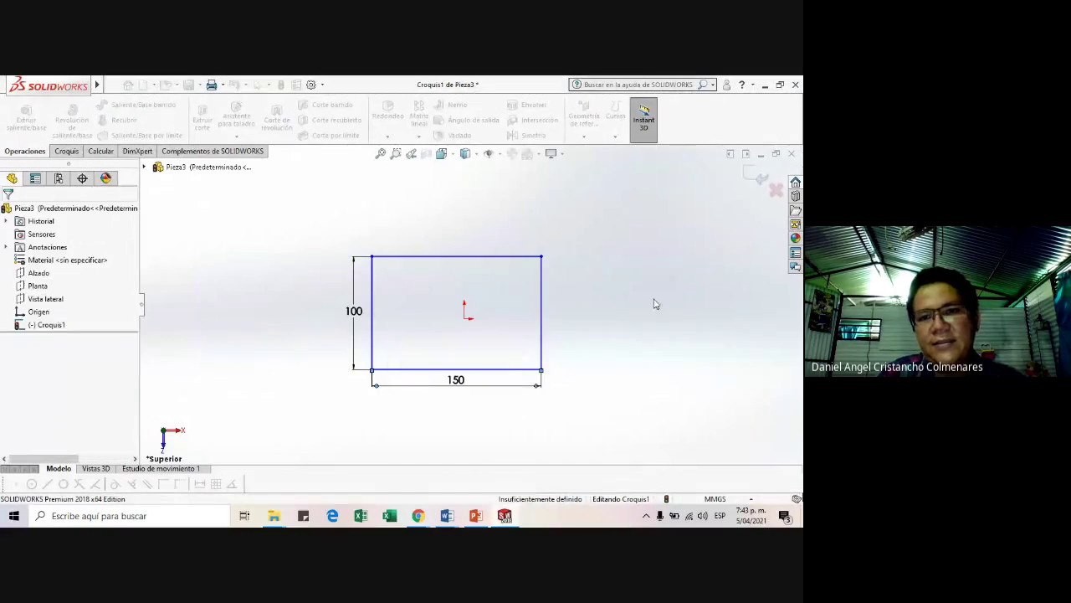
# - Delete the dimensioned rectangle A and sketch a corner rectangle about 287 mm wide and 140 mm high around the origin
pyautogui.moveTo(645, 406); pyautogui.dragTo(263, 226)
pyautogui.press('Delete')
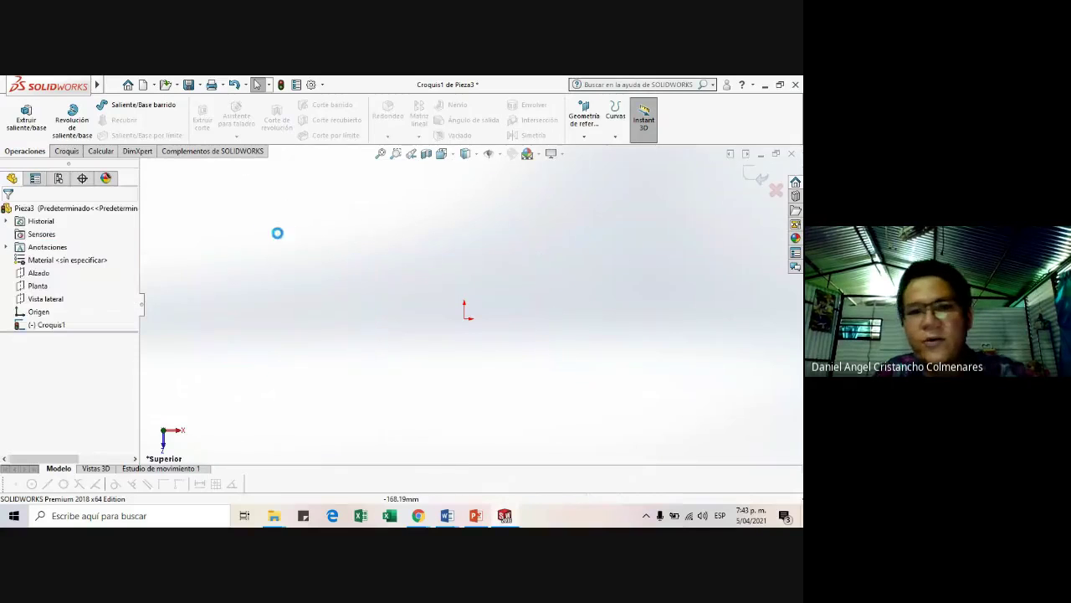
pyautogui.click(66, 150)
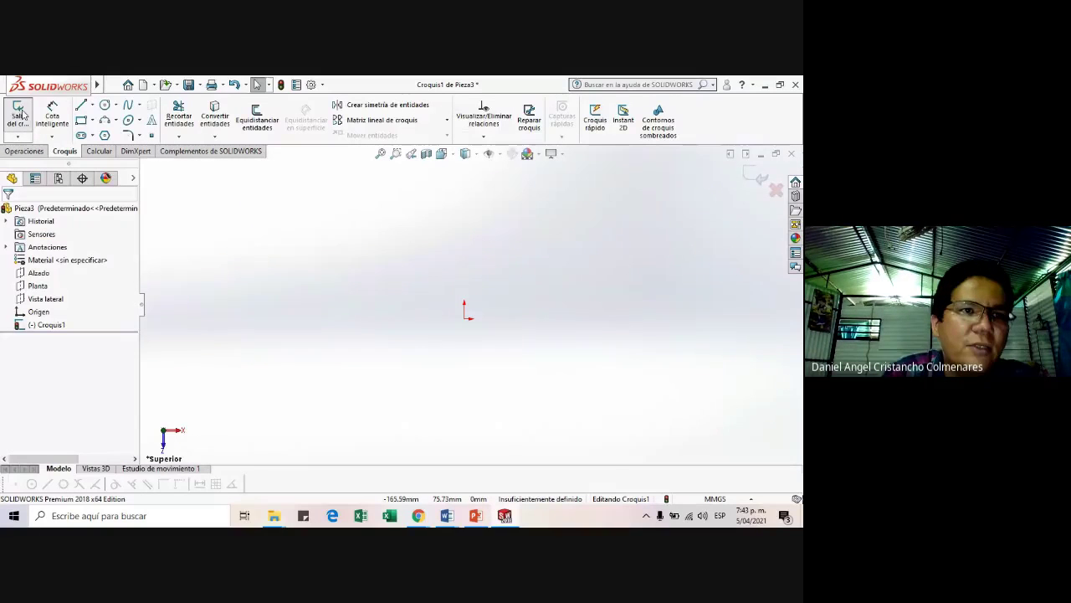
pyautogui.click(82, 120)
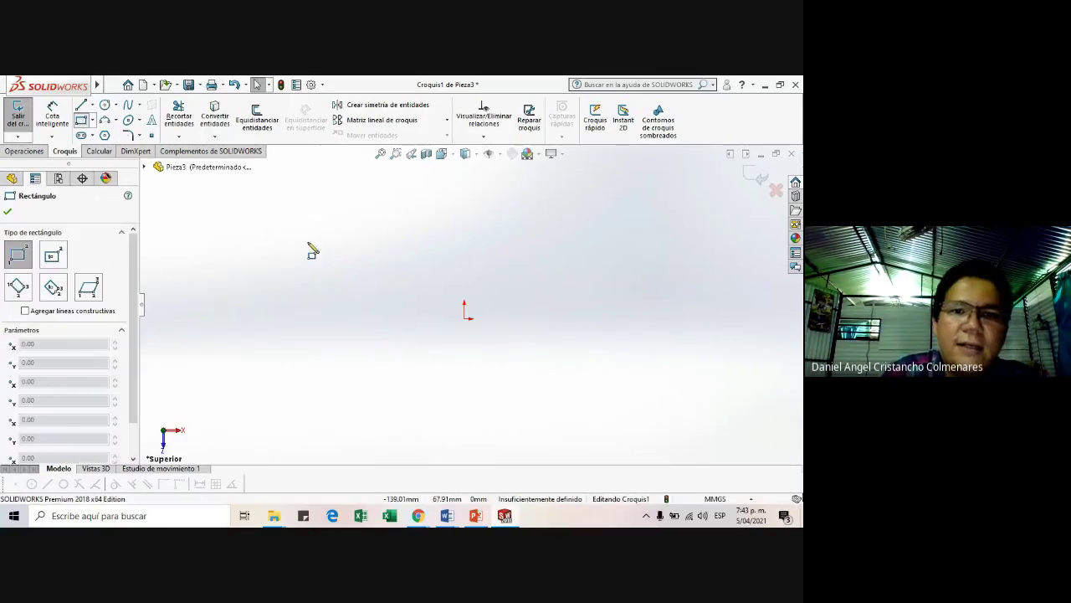
pyautogui.click(307, 242)
pyautogui.click(632, 400)
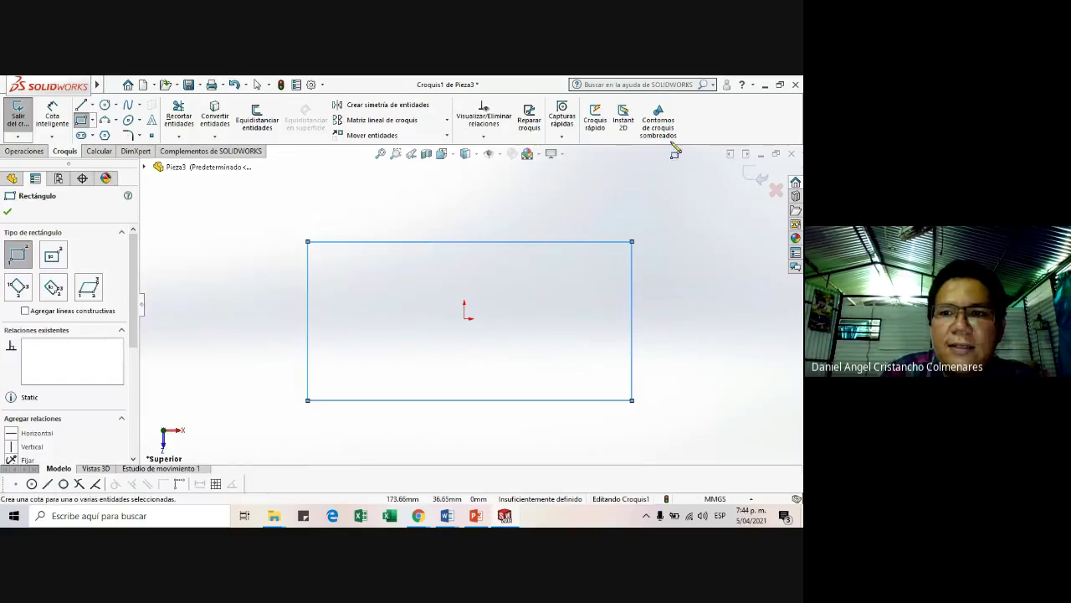
# - Dimension the rectangle's lower edge, set the base to 180 cm as listed for rectangle B in Word, and fit the sketch in view
pyautogui.press('d')
pyautogui.click(52, 115)
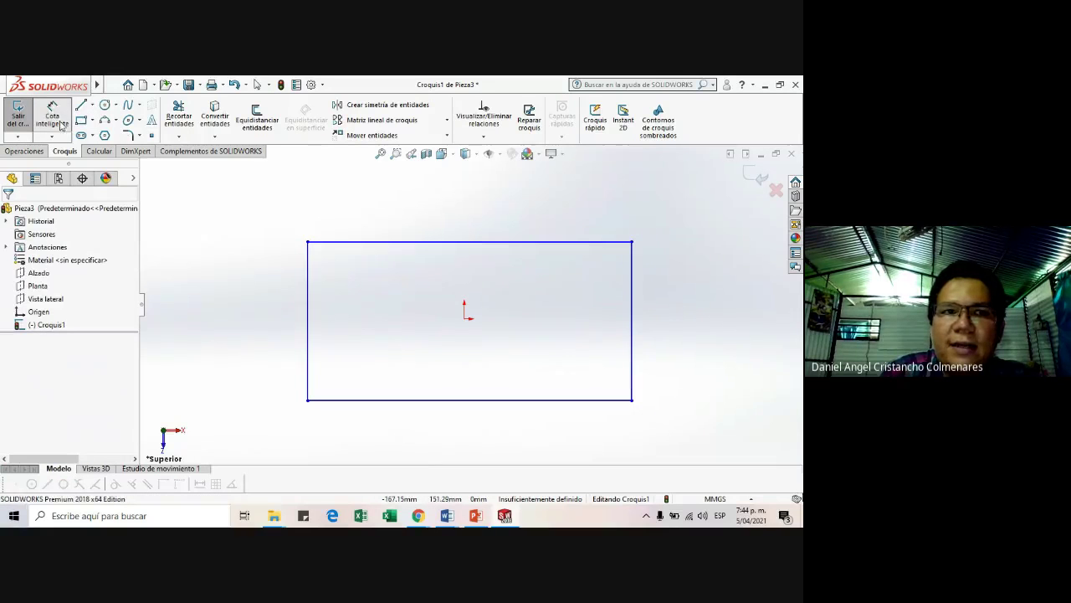
pyautogui.click(459, 400)
pyautogui.click(462, 421)
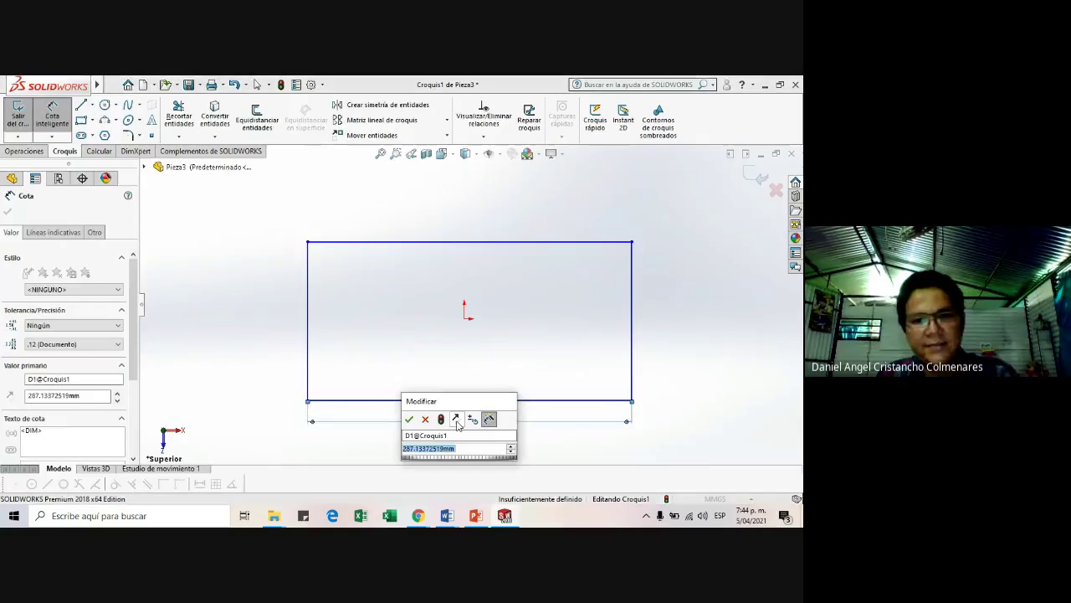
pyautogui.hotkey('alt', 'Tab')
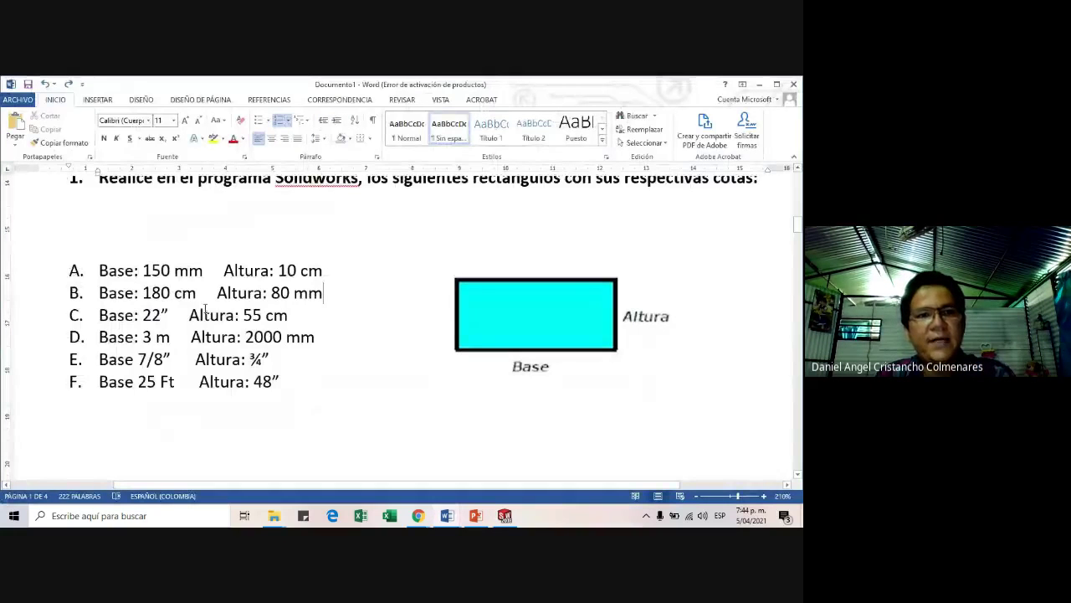
pyautogui.hotkey('alt', 'Tab')
pyautogui.write('180cm')
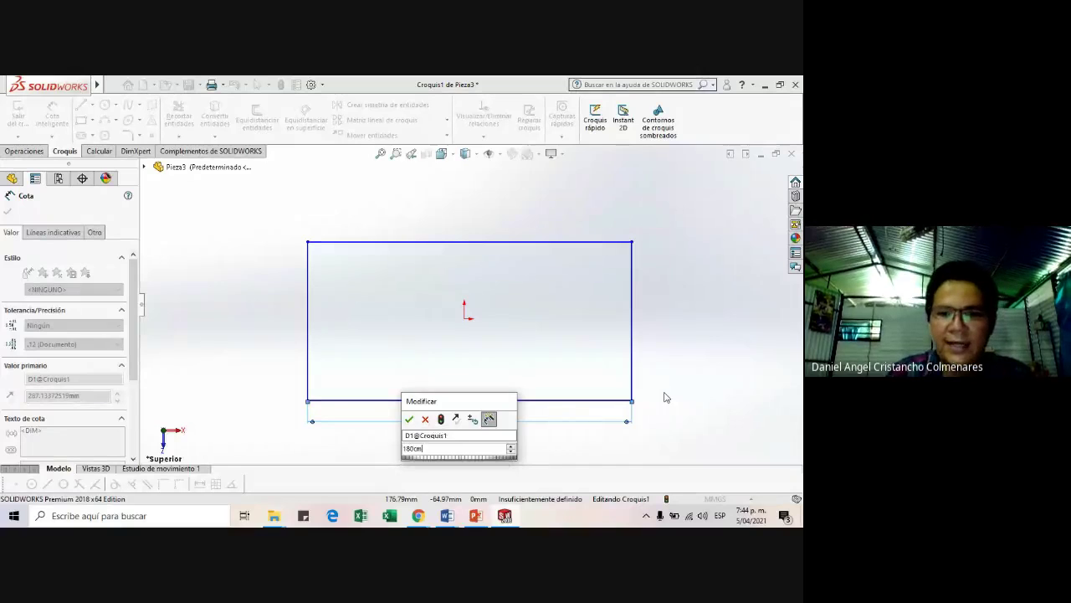
pyautogui.press('Return')
pyautogui.press('f')
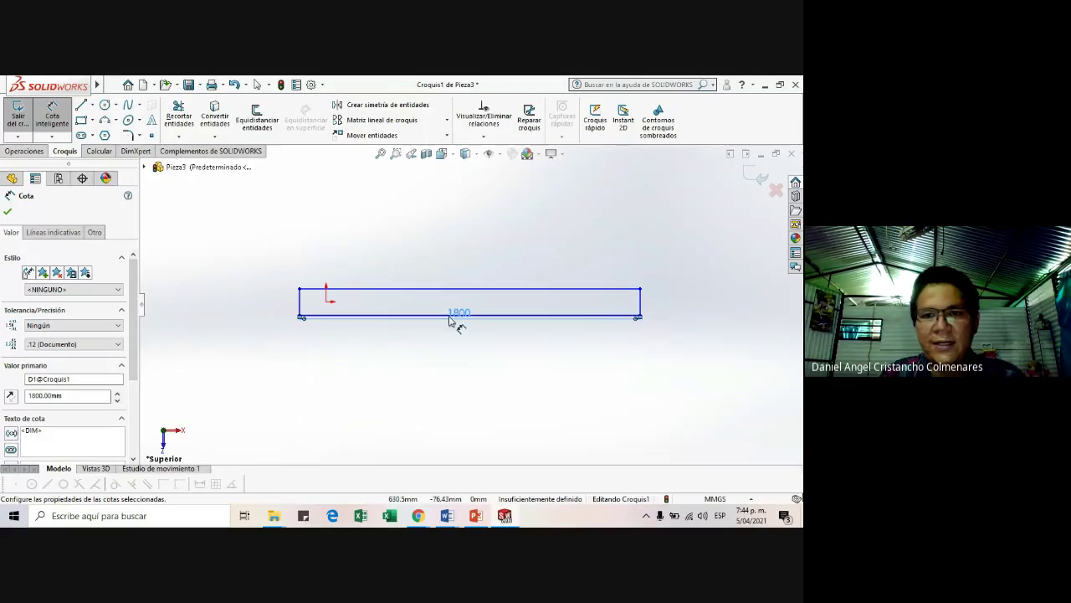
pyautogui.press('Escape')
# - Consult rectangle B's measurements in the Word exercise and review the sketch's unit systems, keeping MMGS (millimetre, gram, second)
pyautogui.hotkey('alt', 'Tab')
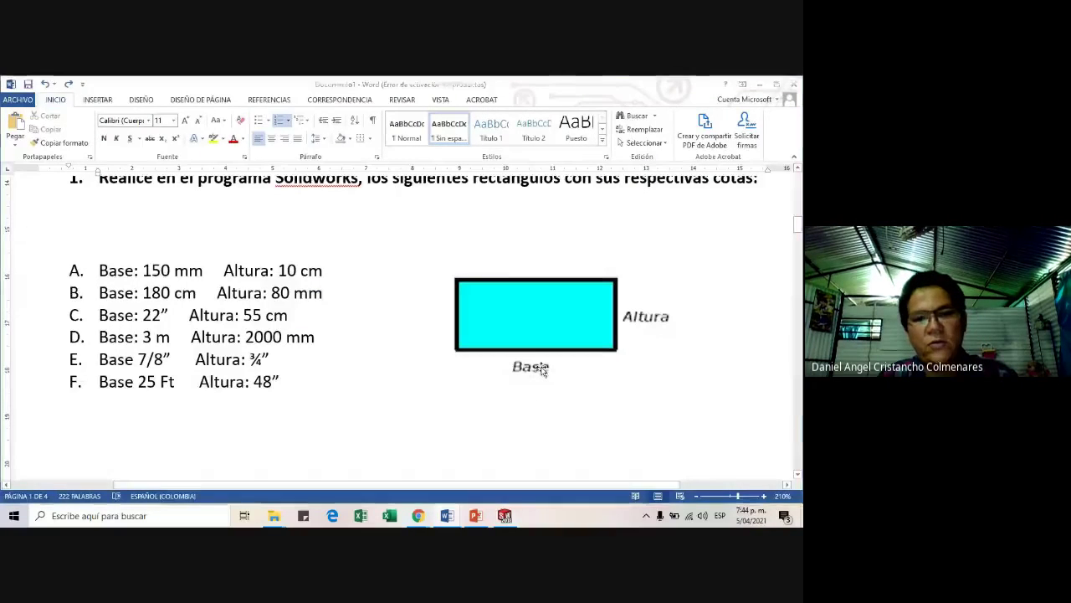
pyautogui.hotkey('alt', 'Tab')
pyautogui.hotkey('alt', 'Tab')
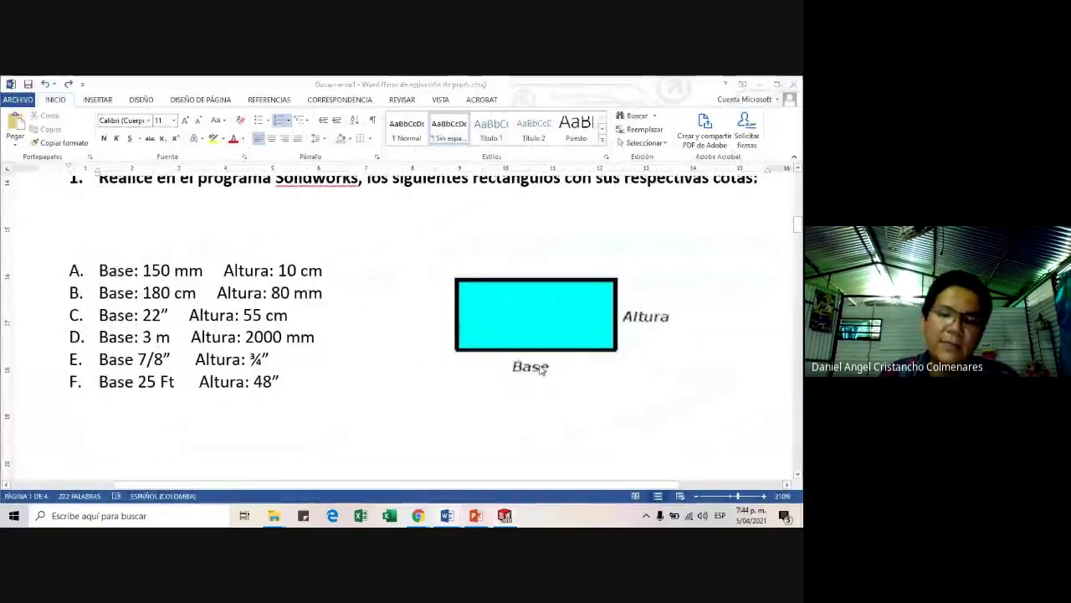
pyautogui.hotkey('alt', 'Tab')
pyautogui.click(724, 500)
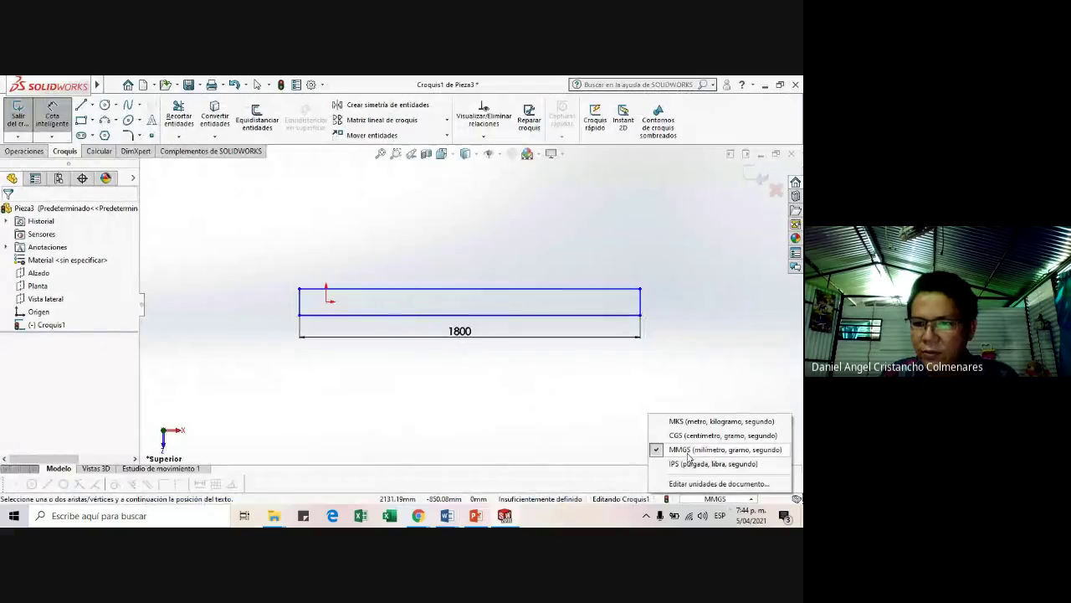
pyautogui.click(744, 452)
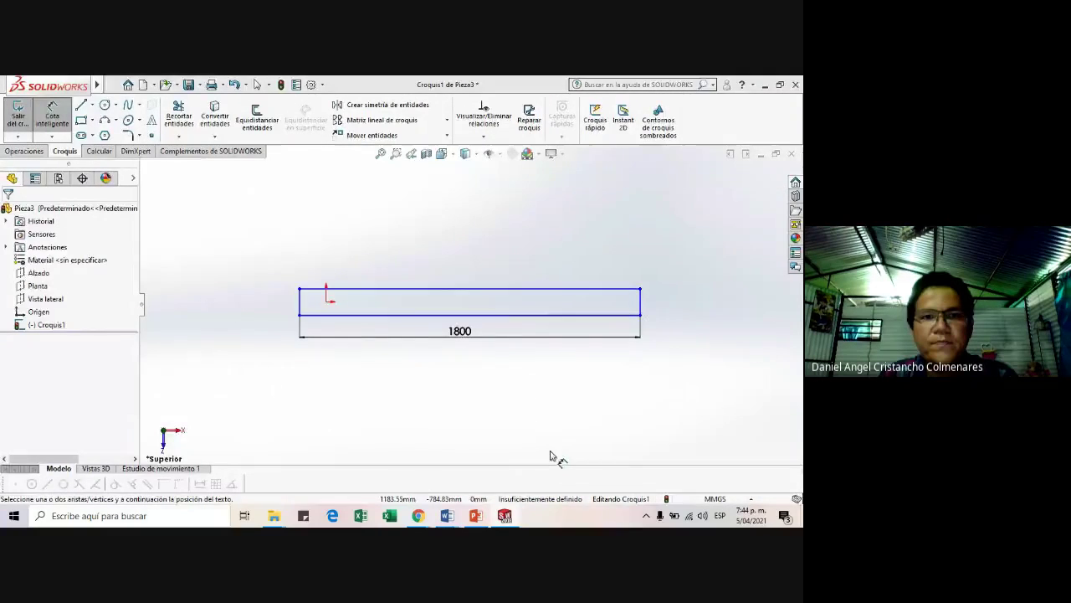
pyautogui.hotkey('alt', 'Tab')
pyautogui.hotkey('alt', 'Tab')
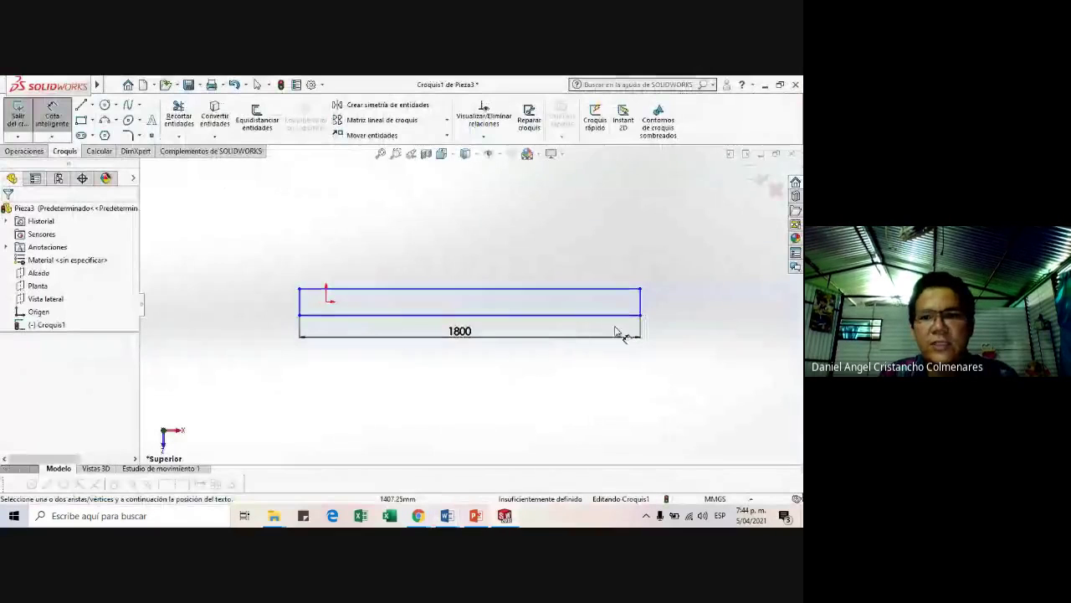
# - Dimension the rectangle's right edge and set the height to 80 mm
pyautogui.click(641, 303)
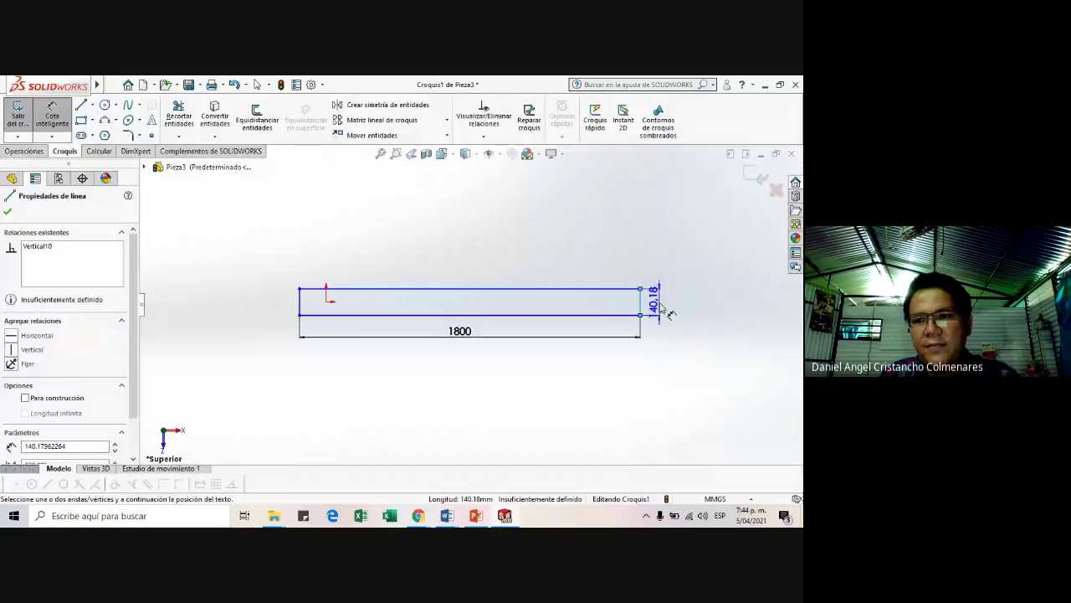
pyautogui.click(668, 307)
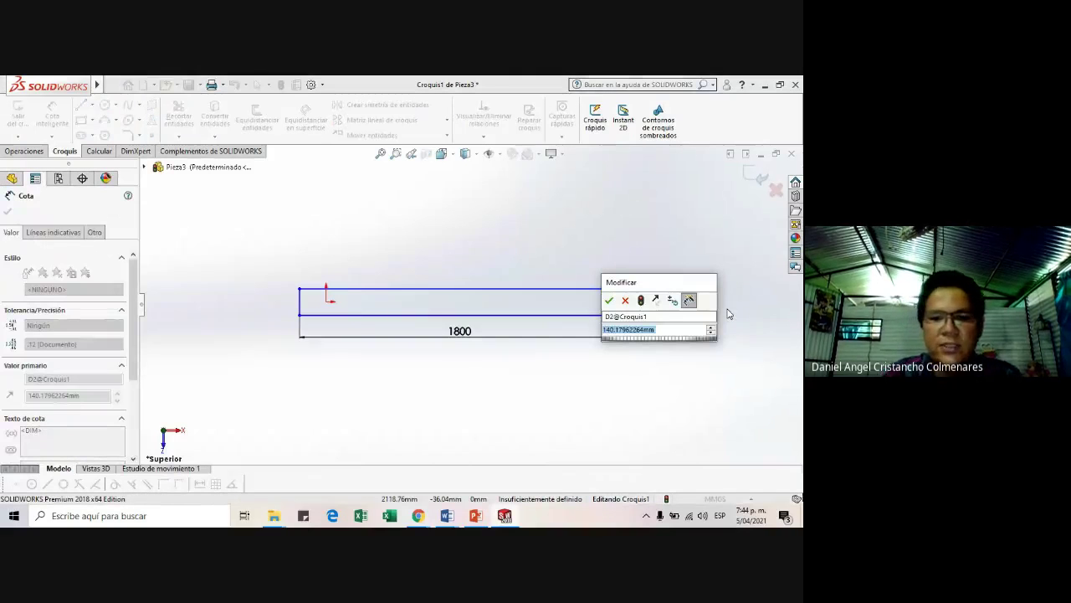
pyautogui.write('80mm')
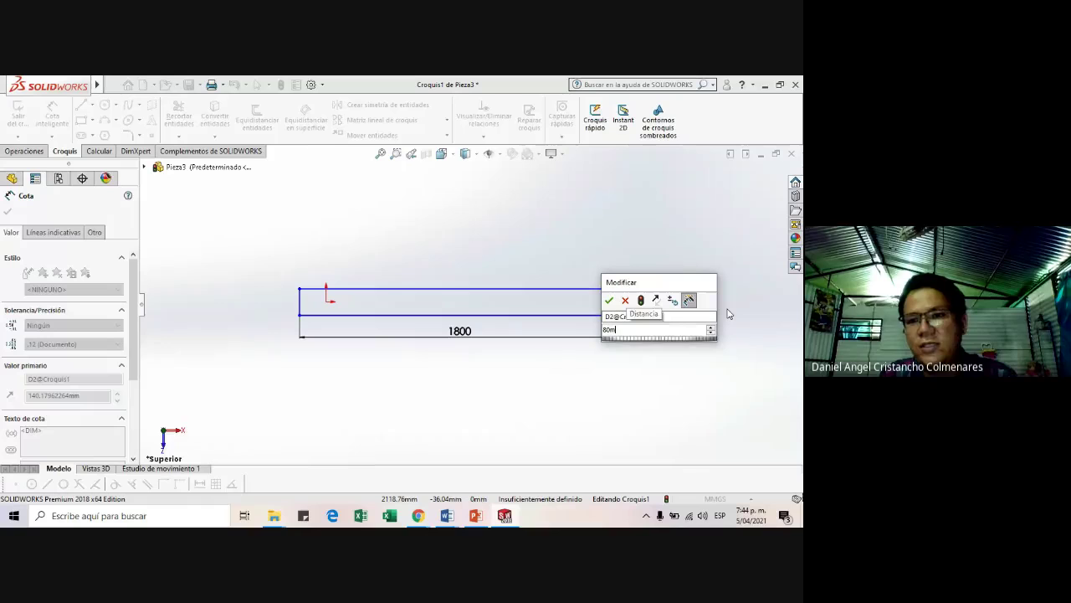
pyautogui.press('BackSpace')
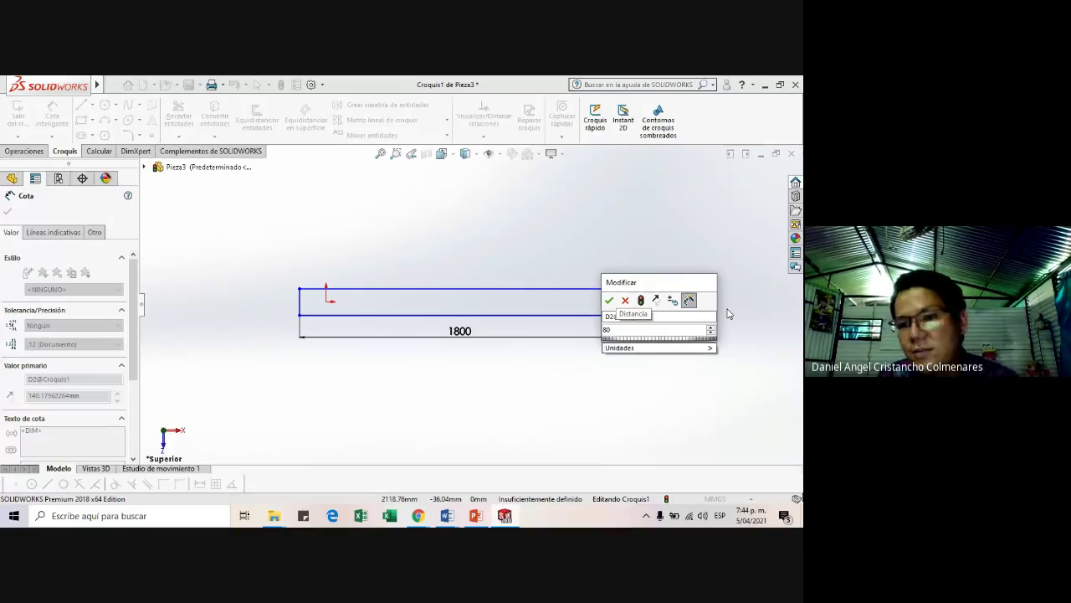
pyautogui.press('Return')
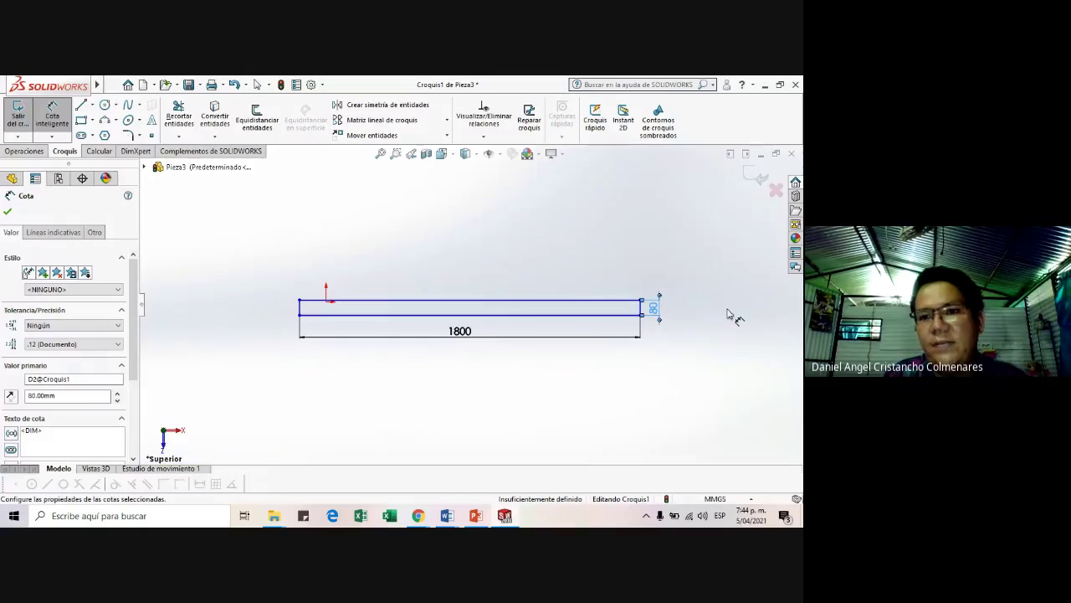
# - Frame the whole dimensioned rectangle B larger in the view, with nothing selected, for a screenshot
pyautogui.scroll(2, 680, 313)
pyautogui.scroll(-6, 652, 311)
pyautogui.scroll(6, 360, 314)
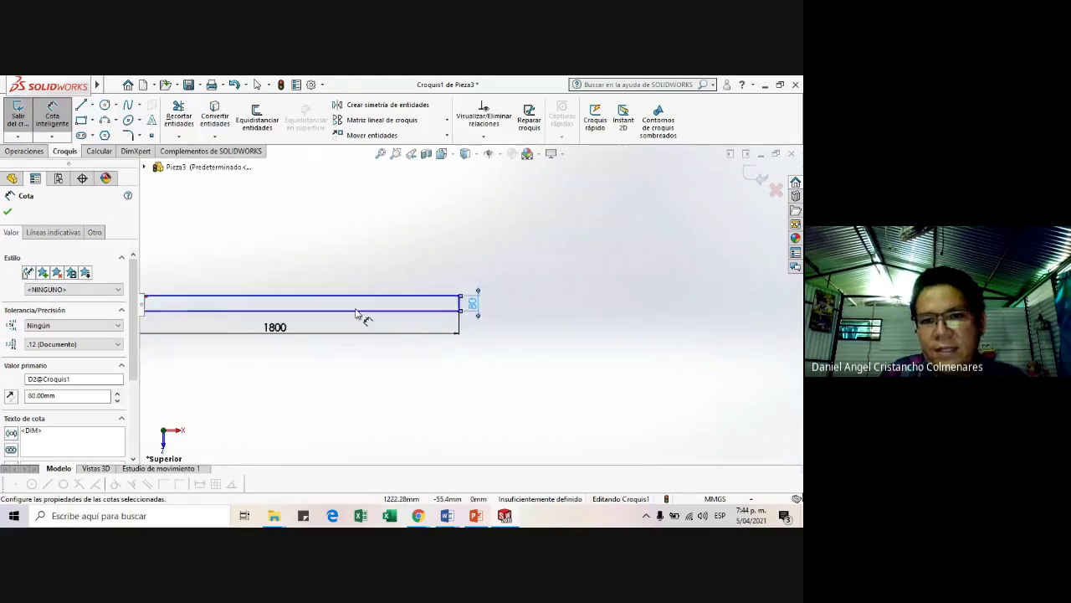
pyautogui.scroll(-2, 343, 308)
pyautogui.scroll(2, 292, 303)
pyautogui.scroll(-3, 276, 303)
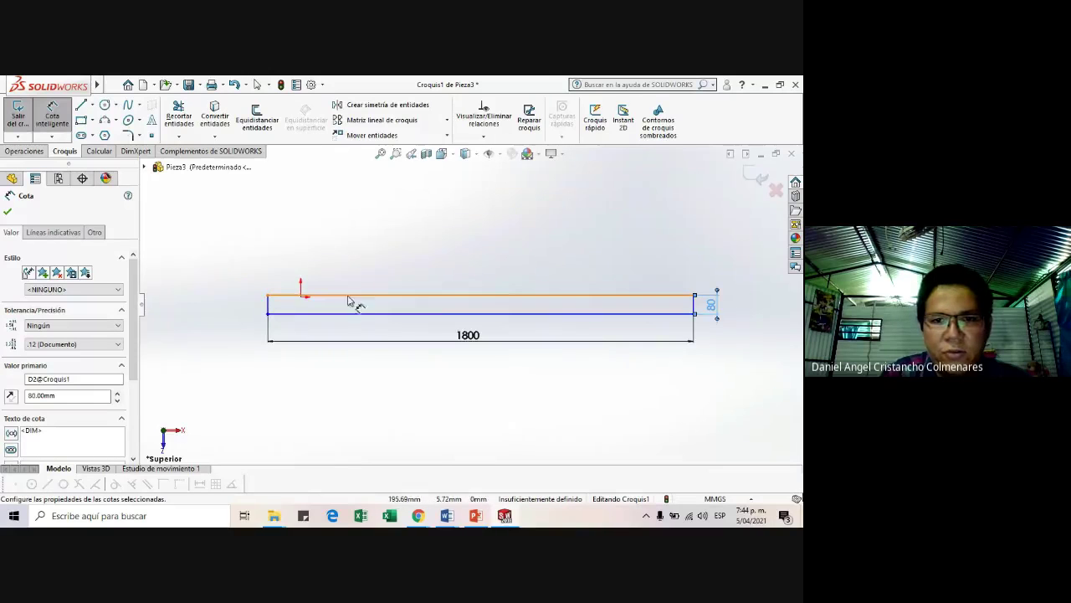
pyautogui.scroll(-1, 544, 314)
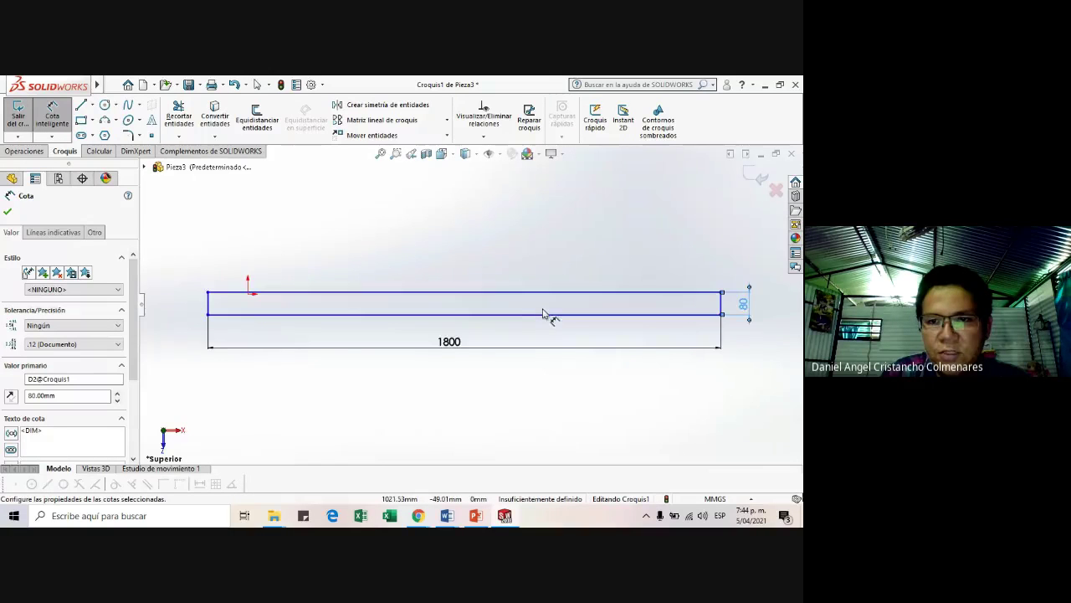
pyautogui.click(488, 394)
pyautogui.click(447, 342)
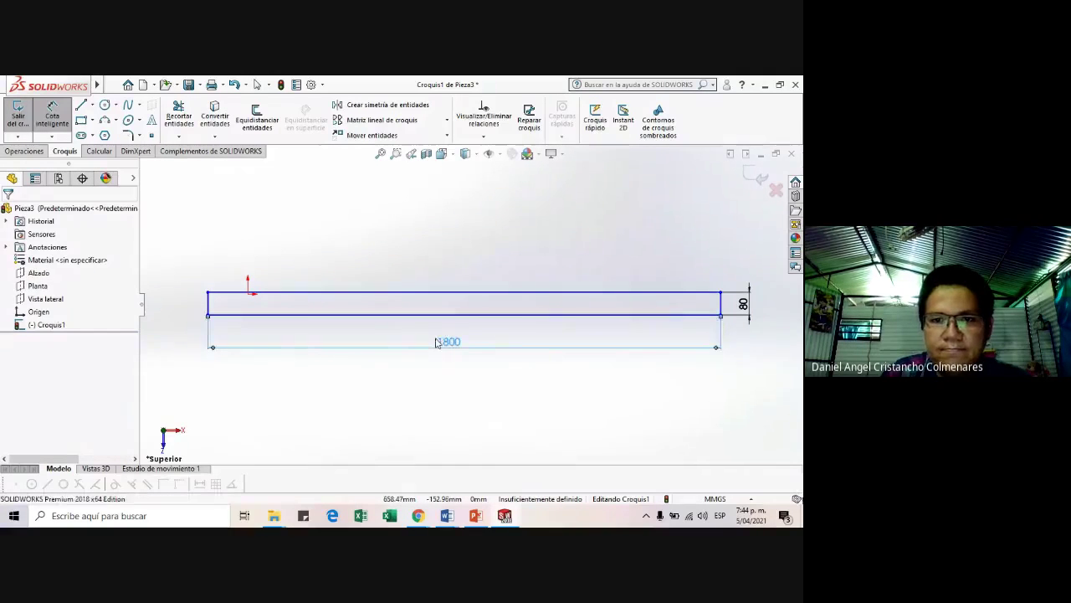
pyautogui.click(466, 398)
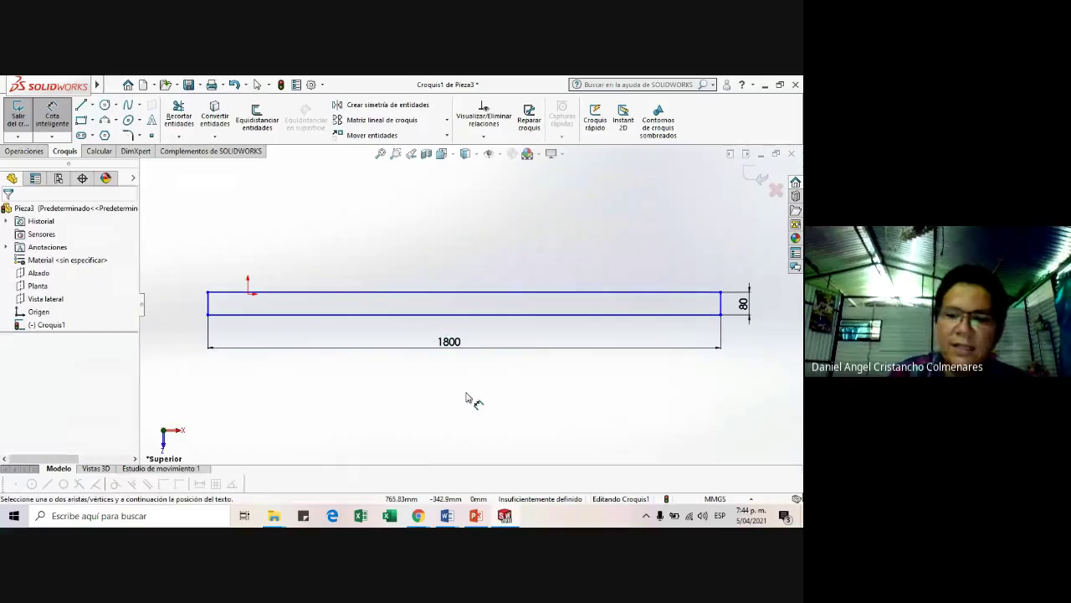
# - Switch to the Word file Documento2 and paste the screenshot of rectangle B below rectangle A's image
pyautogui.hotkey('alt', 'Tab')
pyautogui.scroll(-10, 394, 385)
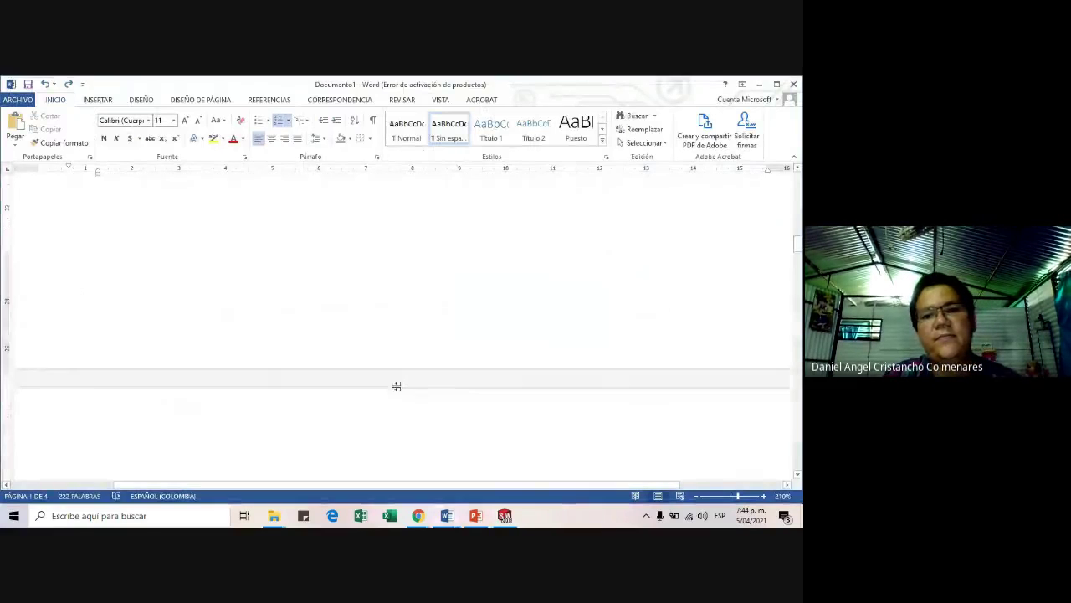
pyautogui.click(450, 516)
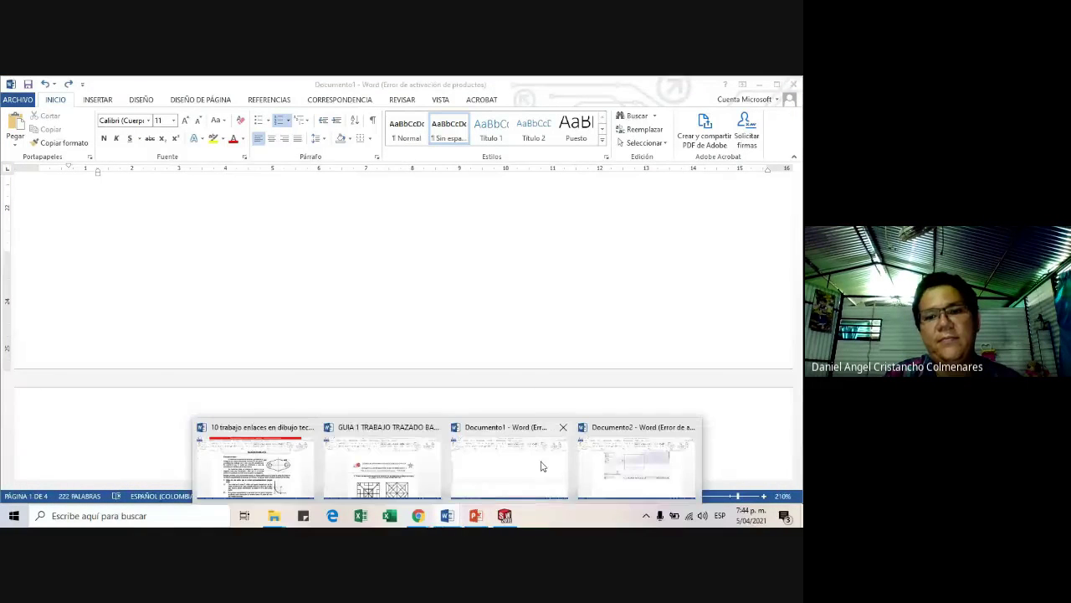
pyautogui.click(586, 475)
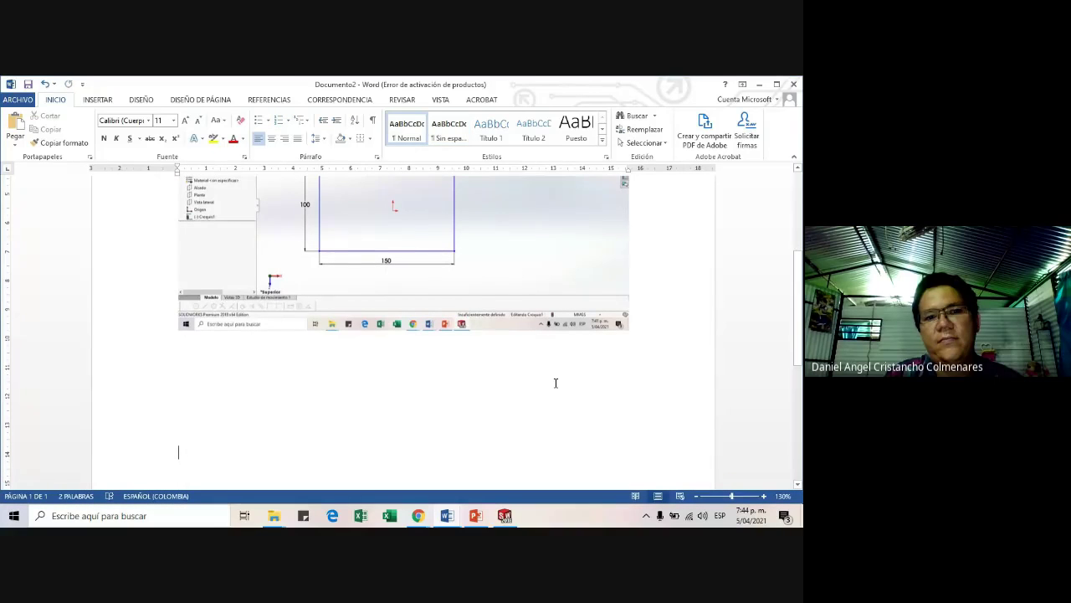
pyautogui.hotkey('ctrl', 'v')
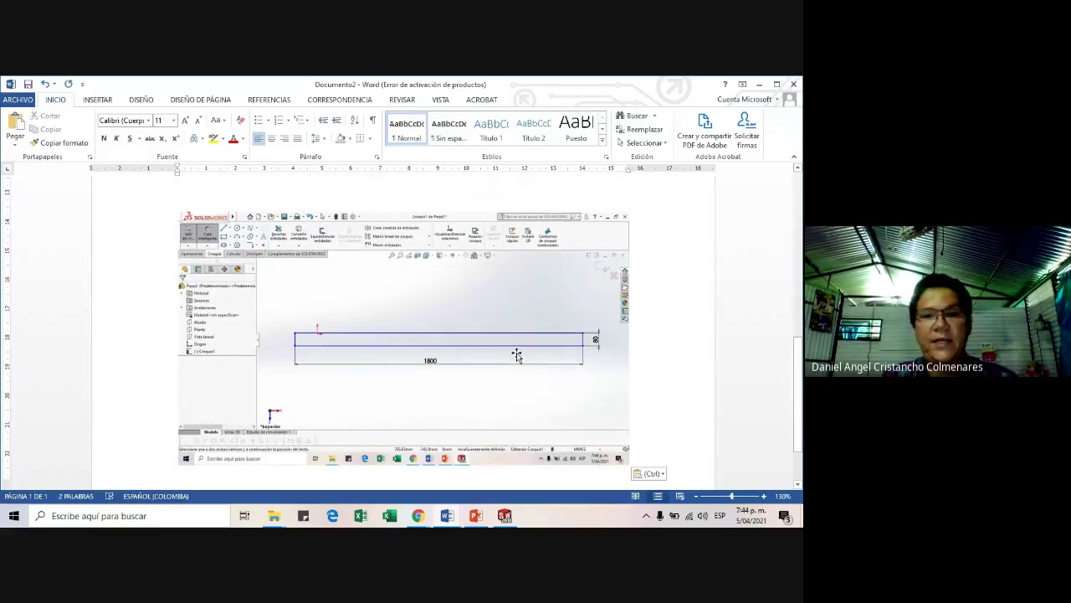
# - Add the heading "Rectángulo B:" above the pasted screenshot, following the wording of rectangle A's heading
pyautogui.scroll(10, 206, 198)
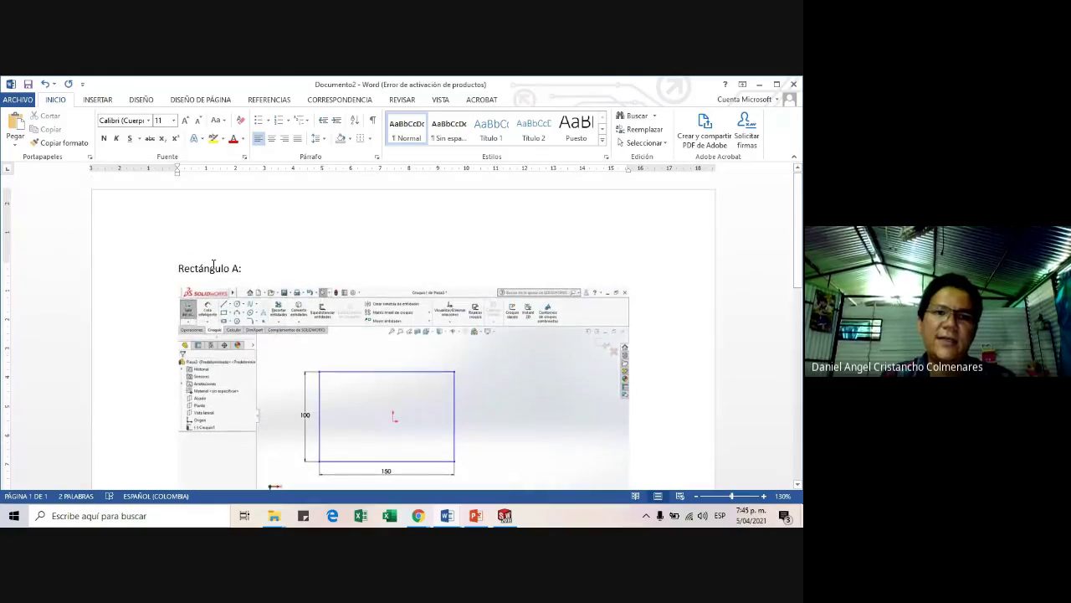
pyautogui.tripleClick(213, 268)
pyautogui.click(260, 279)
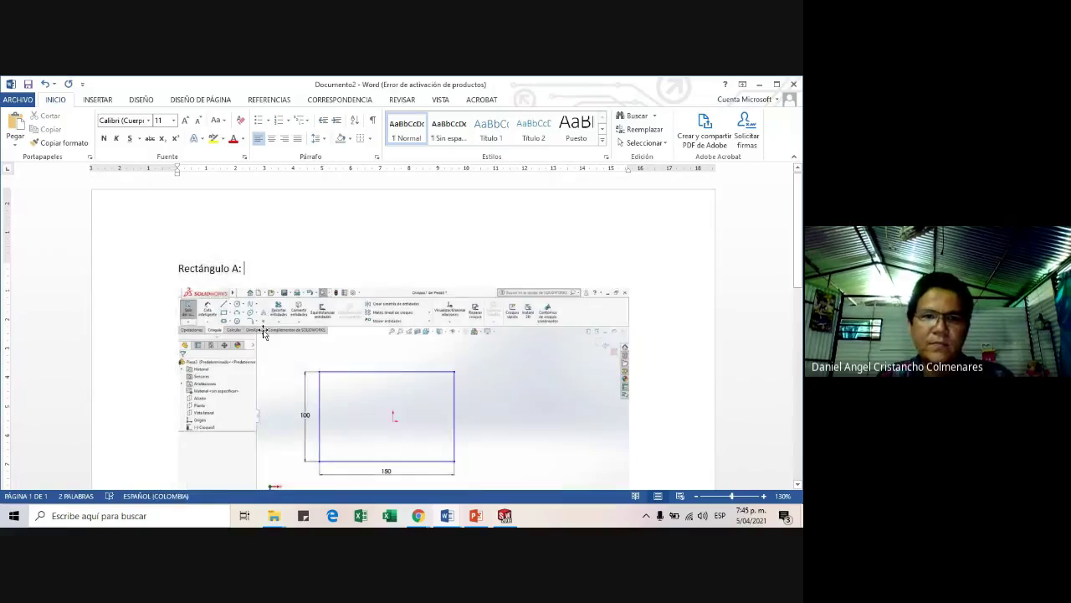
pyautogui.scroll(-8, 251, 285)
pyautogui.click(201, 227)
pyautogui.scroll(1, 234, 263)
pyautogui.write('rect')
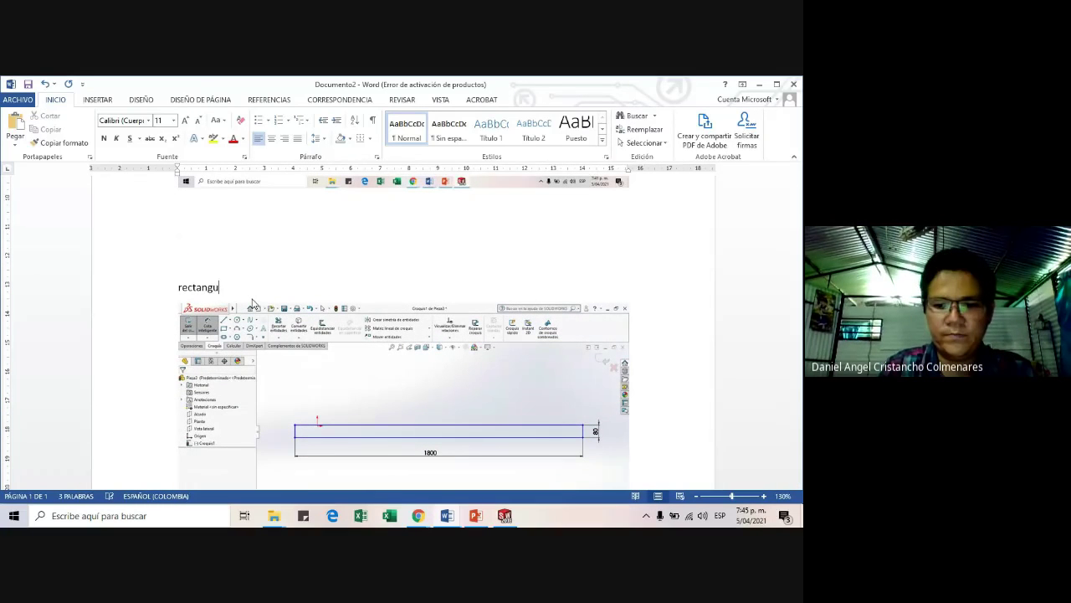
pyautogui.write('ángulo B:')
# - Show the open Chrome windows to return to the Google Meet call
pyautogui.click(417, 517)
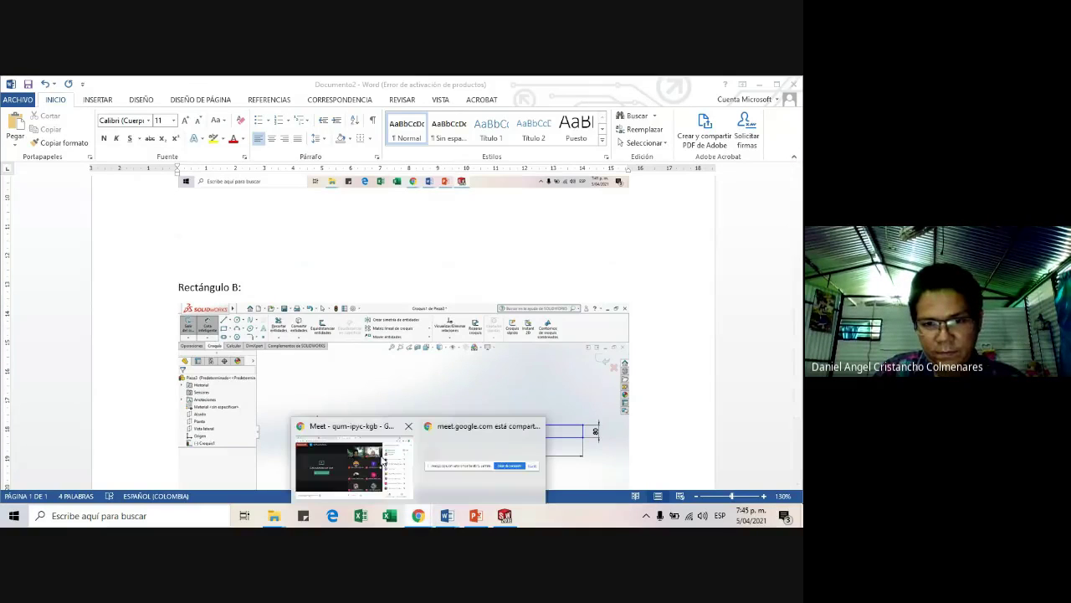
# - Check the Meet call, return to the Word document and review the pasted sketch screenshot under "Rectángulo B:"
pyautogui.click(371, 453)
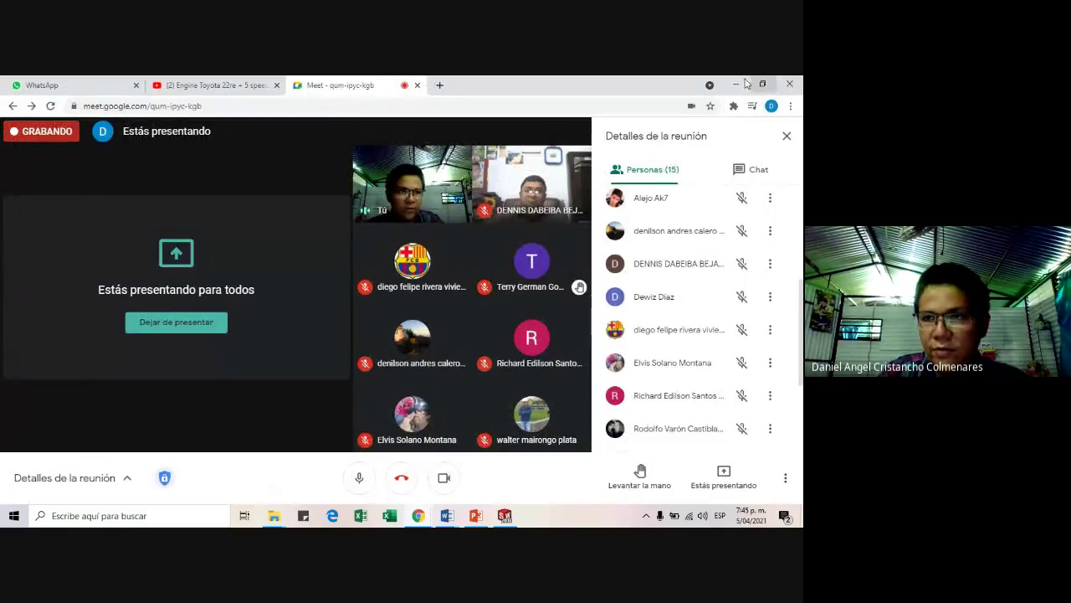
pyautogui.click(733, 84)
pyautogui.scroll(3, 552, 316)
pyautogui.scroll(-3, 234, 277)
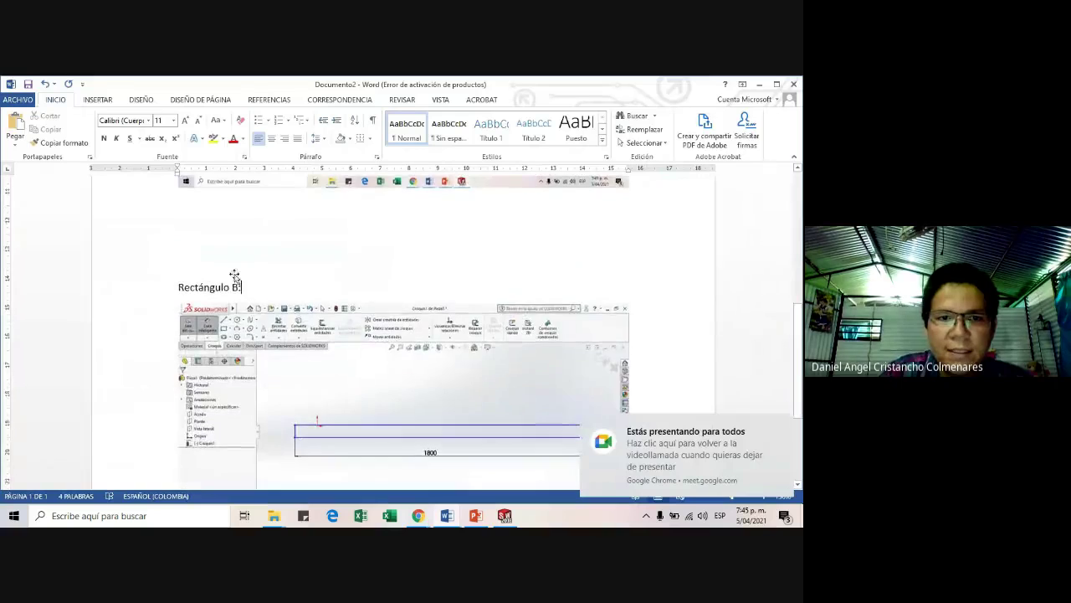
pyautogui.scroll(-4, 439, 289)
pyautogui.scroll(3, 439, 289)
pyautogui.click(491, 430)
pyautogui.scroll(-2, 507, 407)
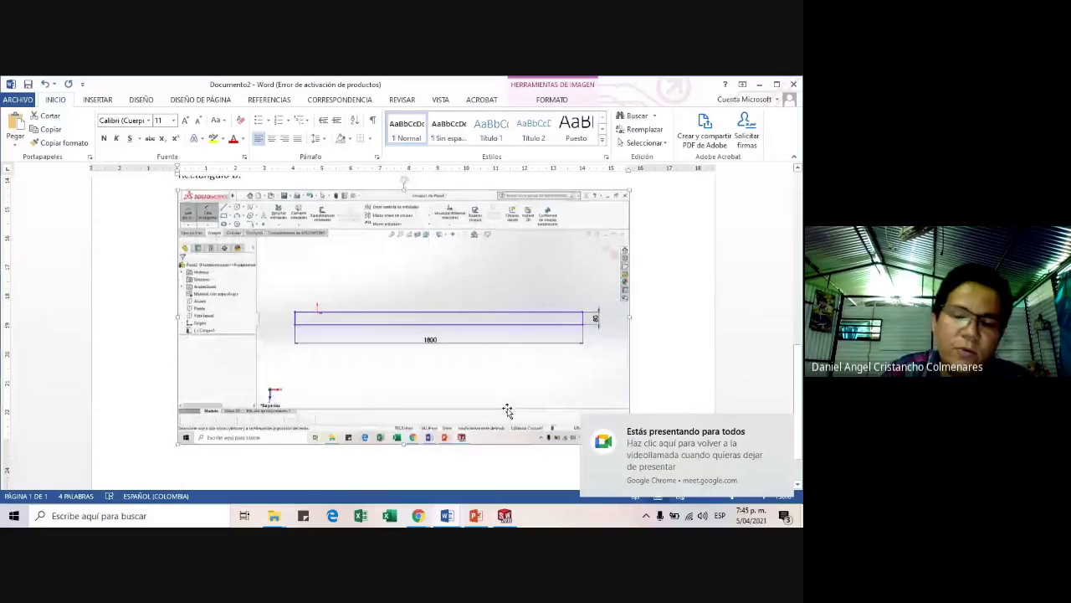
pyautogui.click(782, 428)
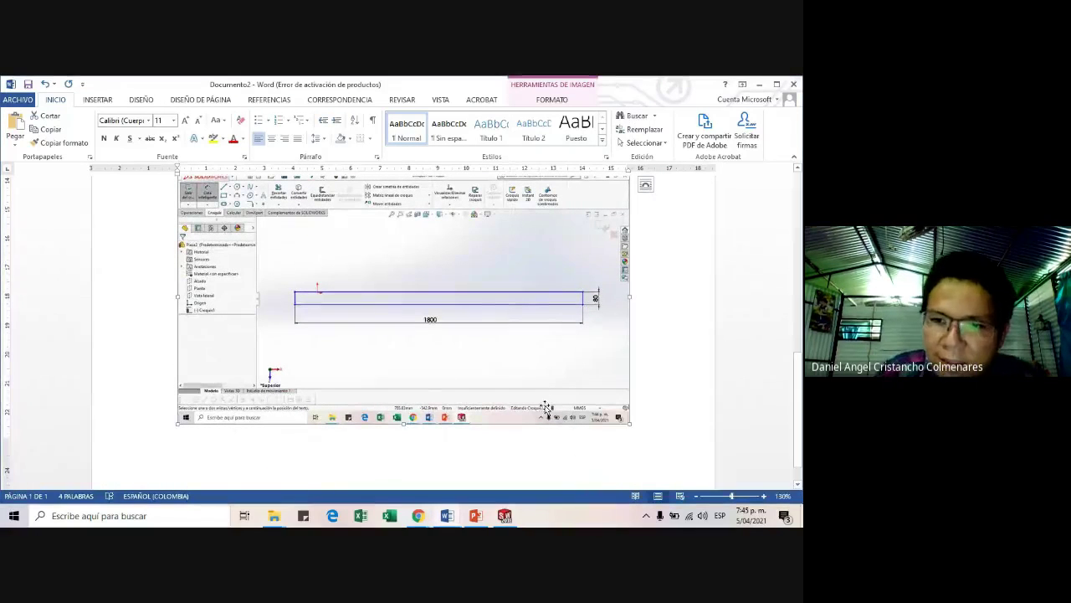
pyautogui.click(655, 413)
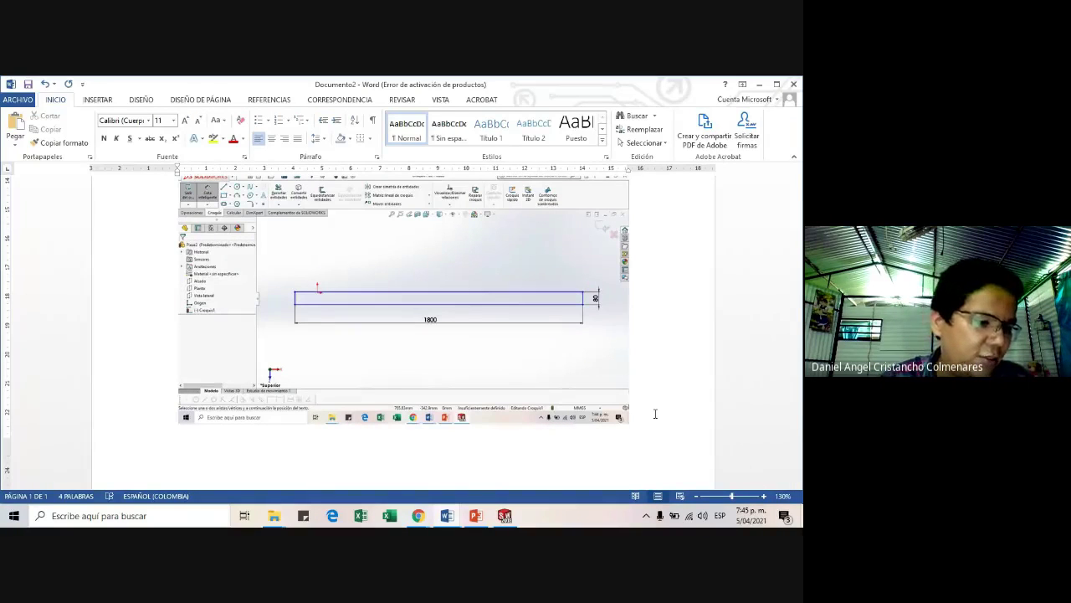
pyautogui.scroll(-1, 653, 419)
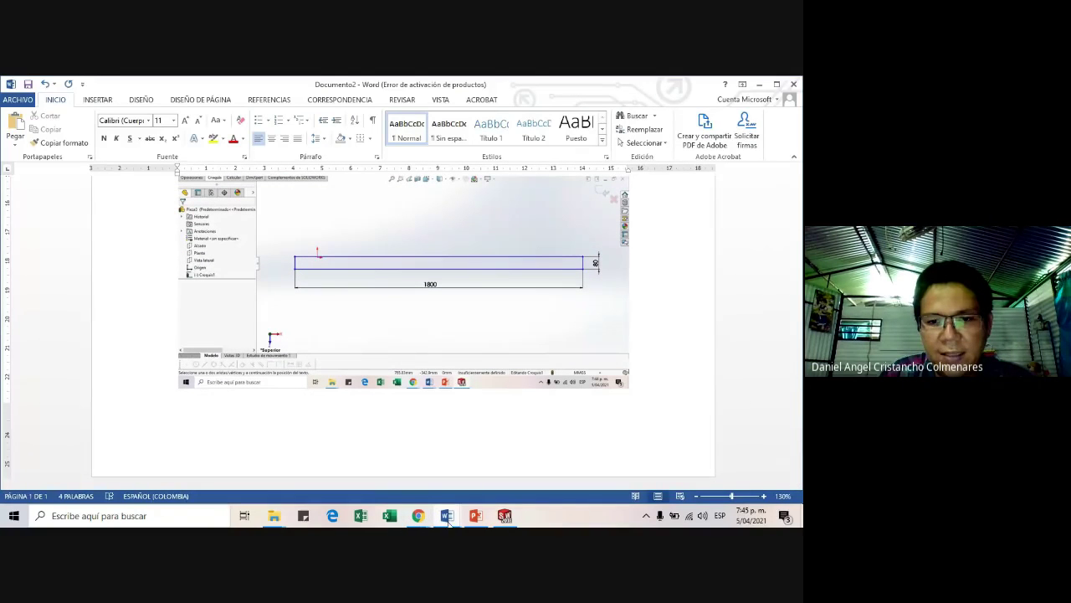
# - Open Documento1 in Word and locate the list of circumference exercises
pyautogui.click(447, 516)
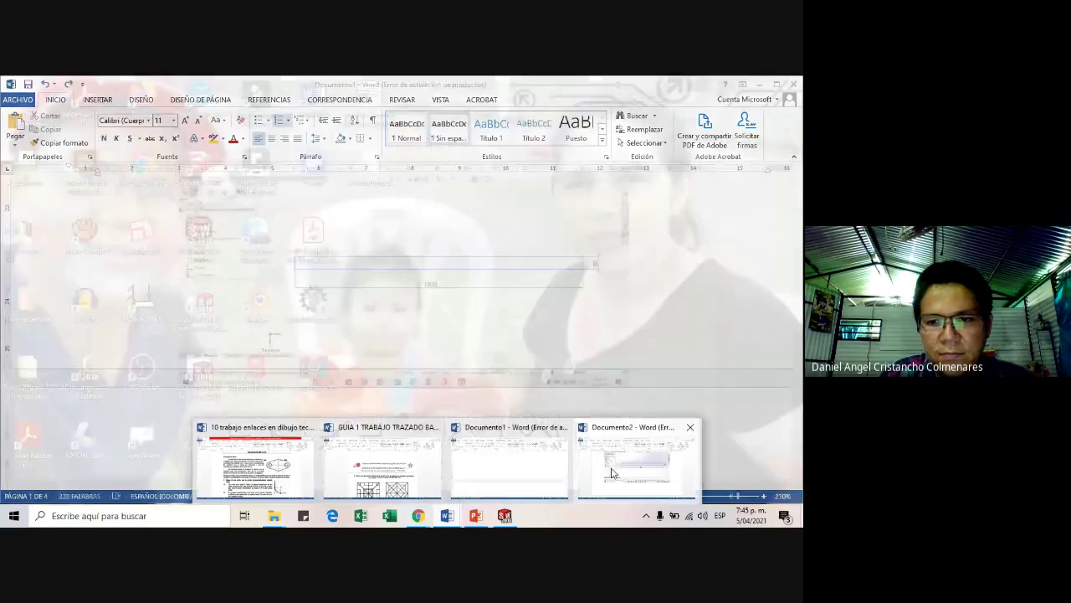
pyautogui.click(641, 469)
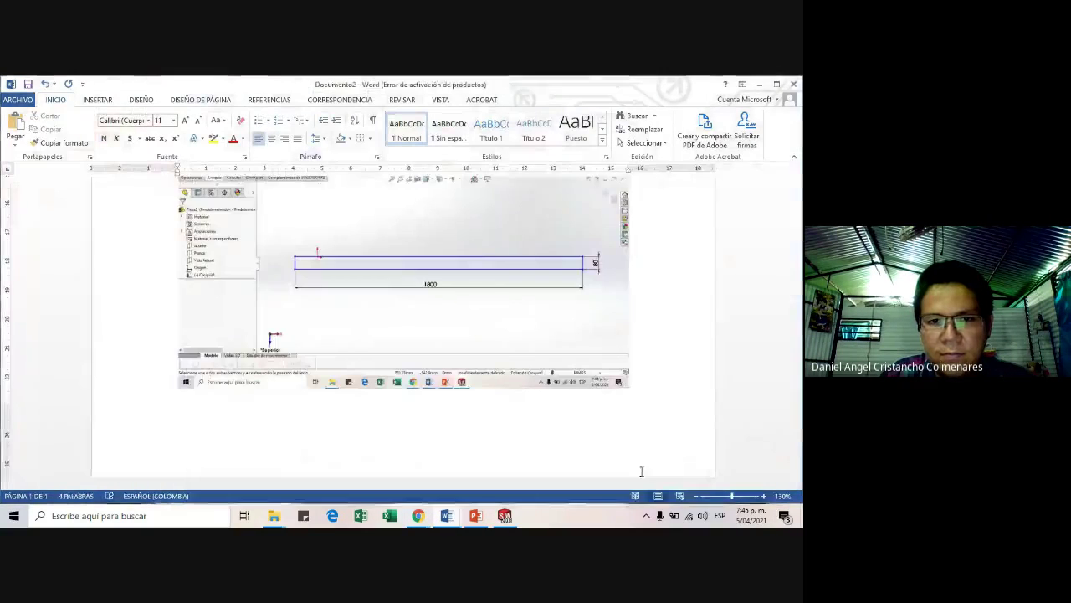
pyautogui.click(448, 517)
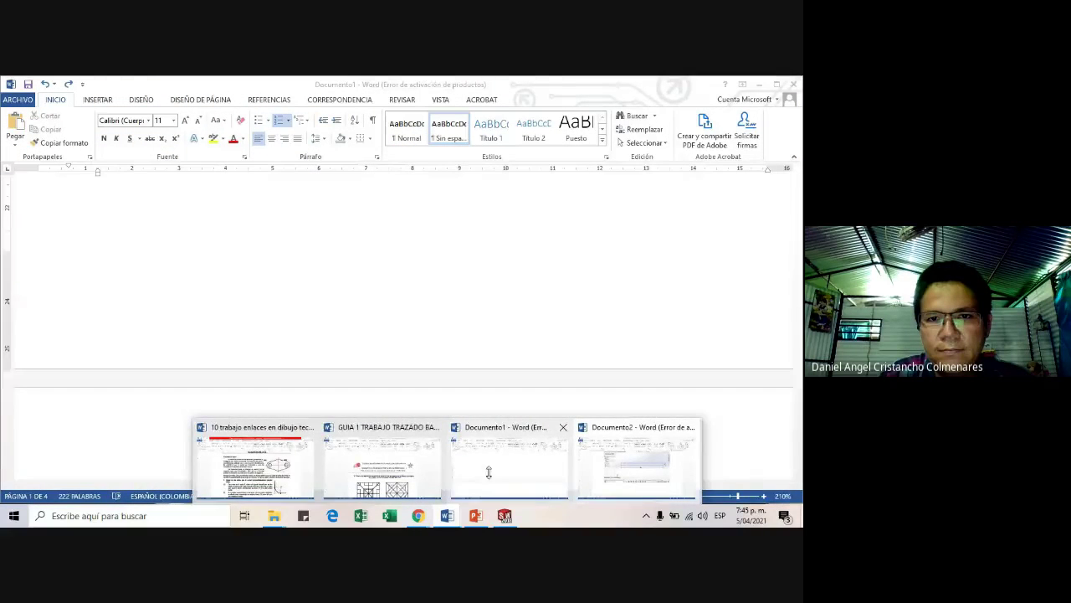
pyautogui.click(489, 472)
pyautogui.scroll(2, 522, 430)
pyautogui.scroll(-10, 519, 419)
pyautogui.scroll(-4, 519, 412)
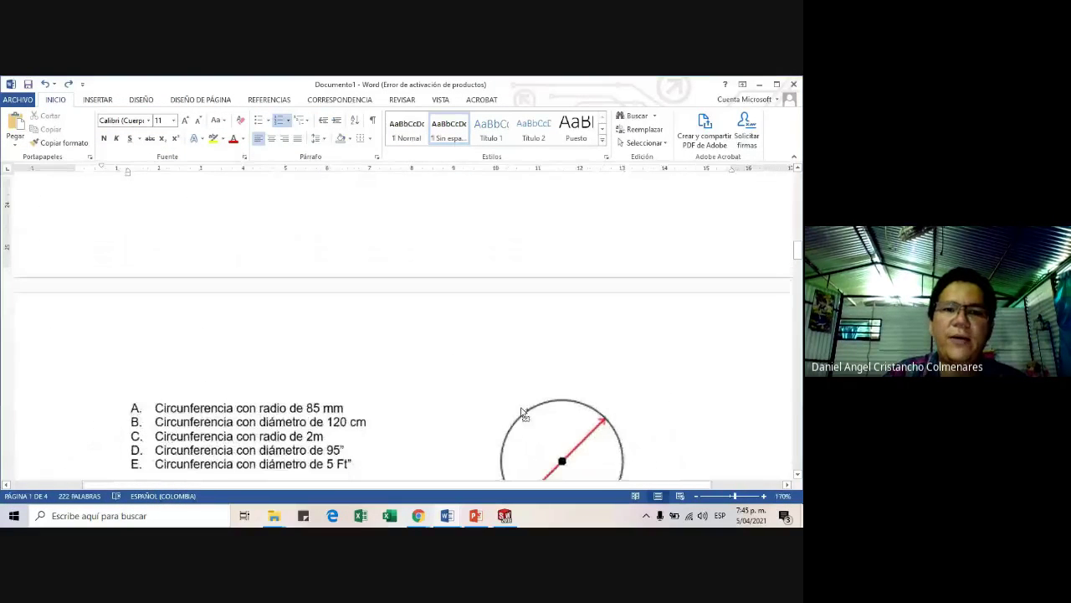
# - Read the circumference exercise statement and its list, highlighting "radio de 85 mm" in item A
pyautogui.scroll(2, 543, 335)
pyautogui.scroll(3, 548, 314)
pyautogui.scroll(-4, 441, 309)
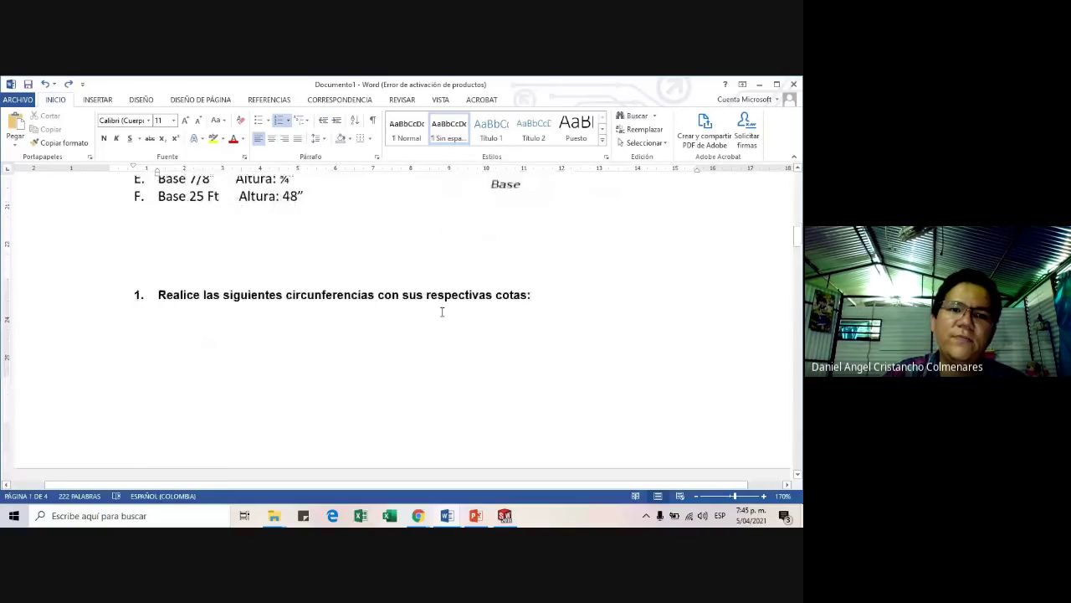
pyautogui.scroll(2, 393, 272)
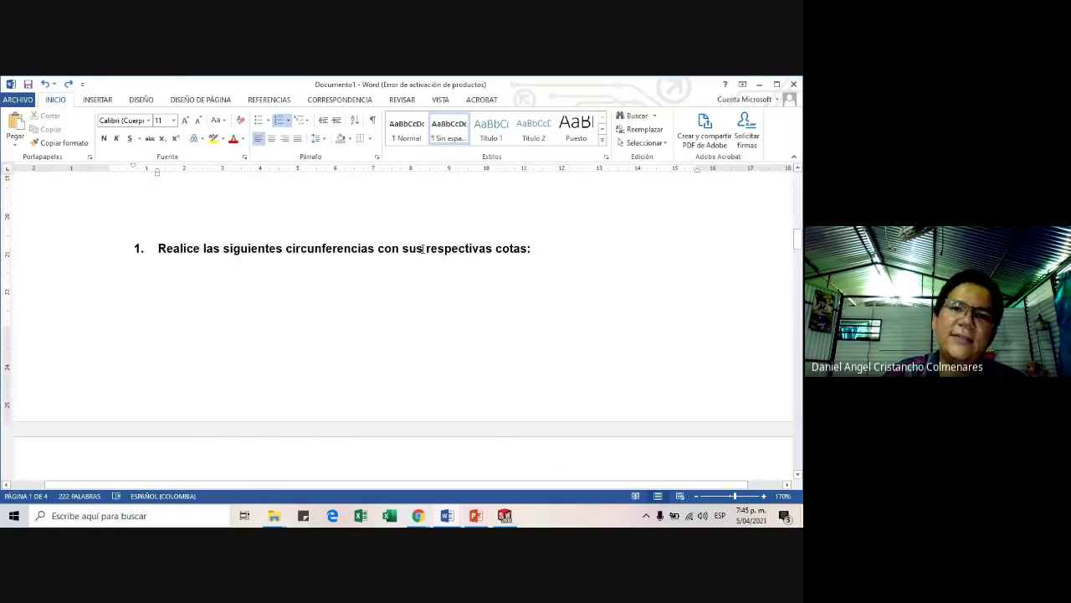
pyautogui.scroll(-4, 445, 285)
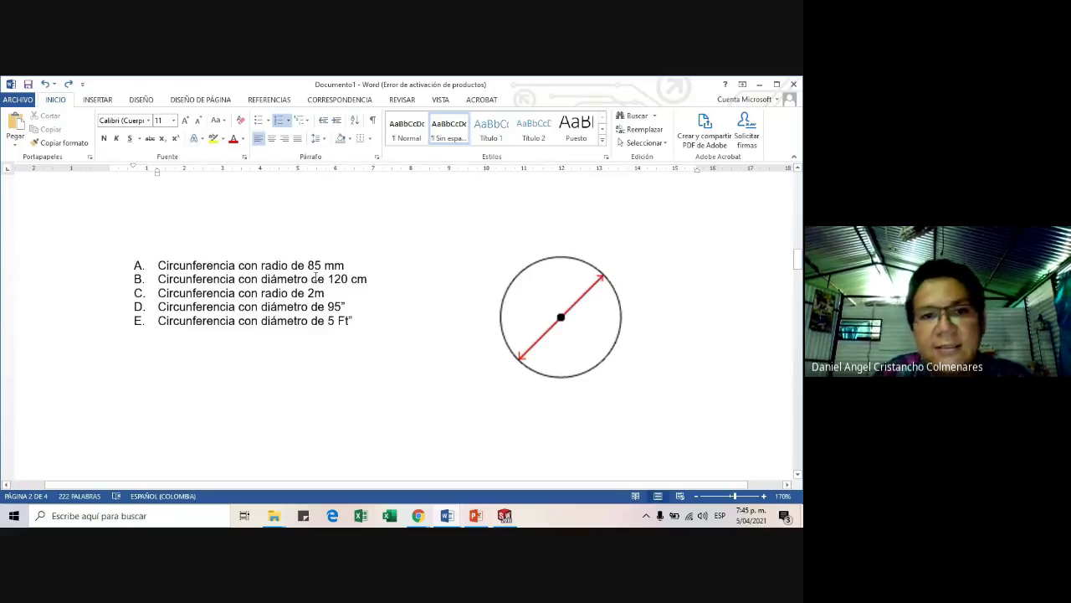
pyautogui.moveTo(262, 266); pyautogui.dragTo(344, 265)
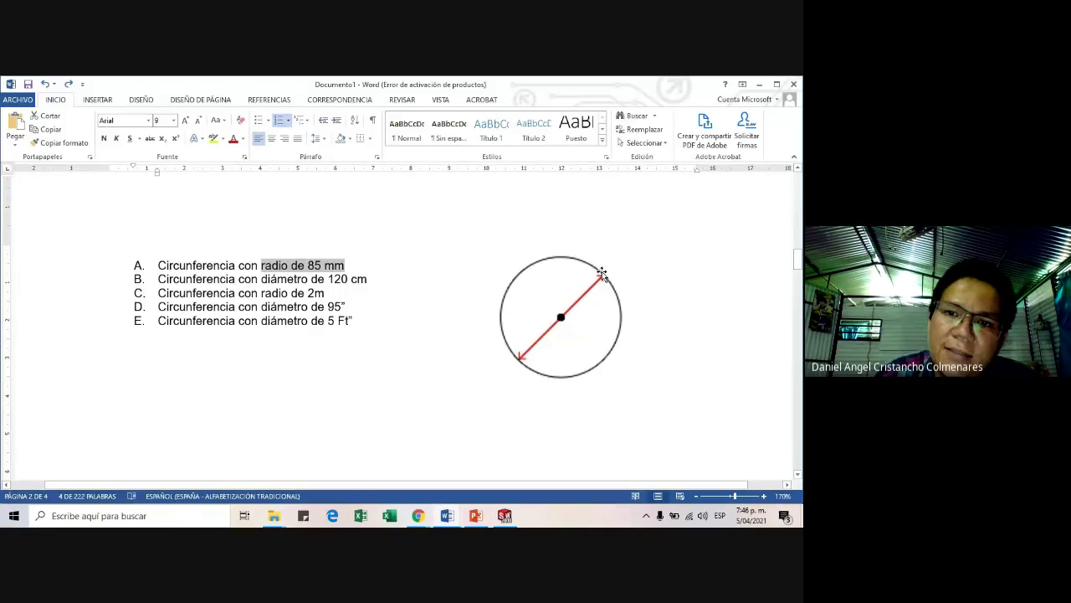
# - Switch to SOLIDWORKS and delete the existing rectangle and its dimensions from the sketch
pyautogui.hotkey('alt', 'Tab')
pyautogui.click(505, 516)
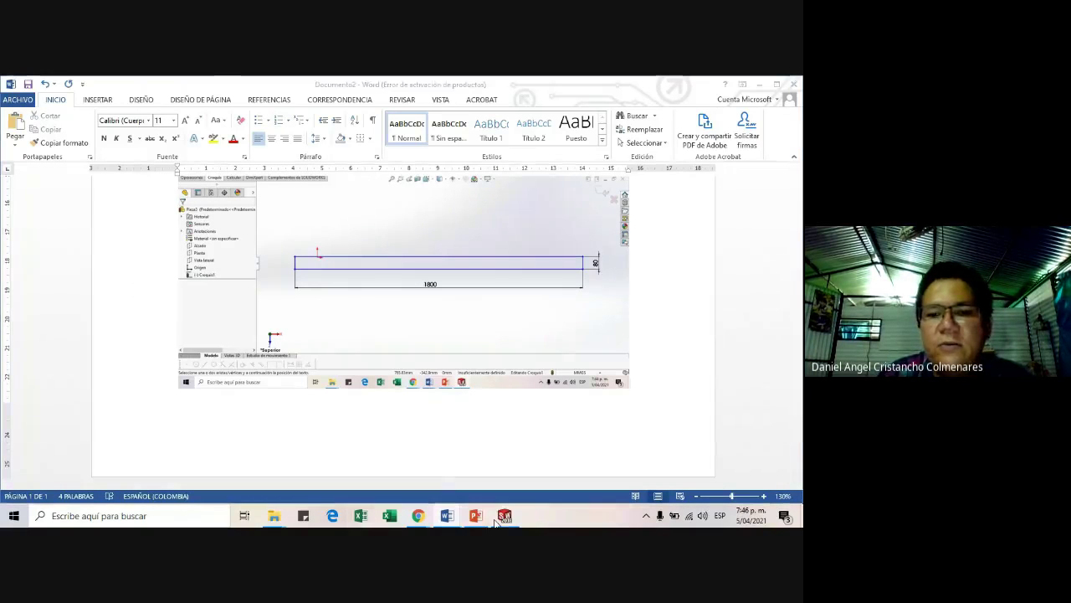
pyautogui.scroll(2, 759, 242)
pyautogui.scroll(-3, 770, 192)
pyautogui.scroll(4, 770, 189)
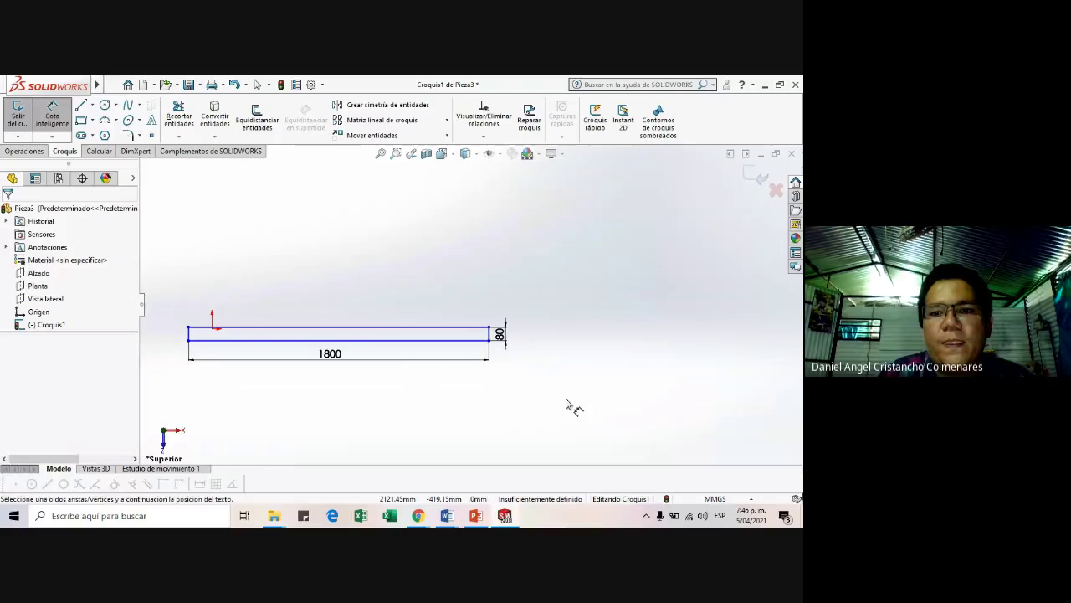
pyautogui.press('Escape')
pyautogui.moveTo(549, 443); pyautogui.dragTo(121, 211)
pyautogui.press('Delete')
# - Draw a center-defined circle about 1383 mm in diameter on the origin's +X side and place a diameter dimension above it
pyautogui.click(103, 107)
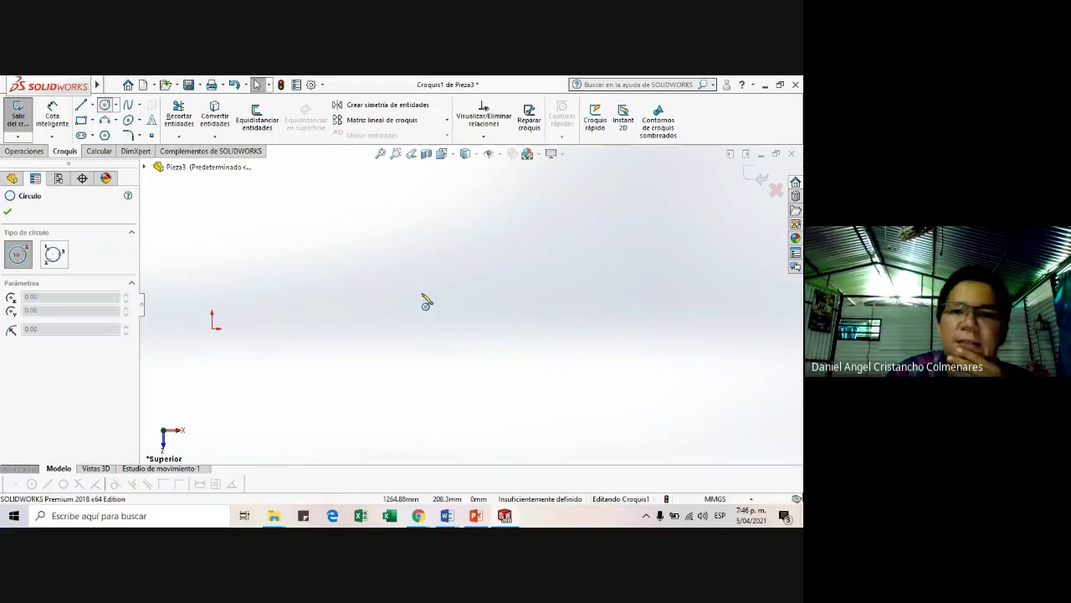
pyautogui.click(397, 334)
pyautogui.click(512, 335)
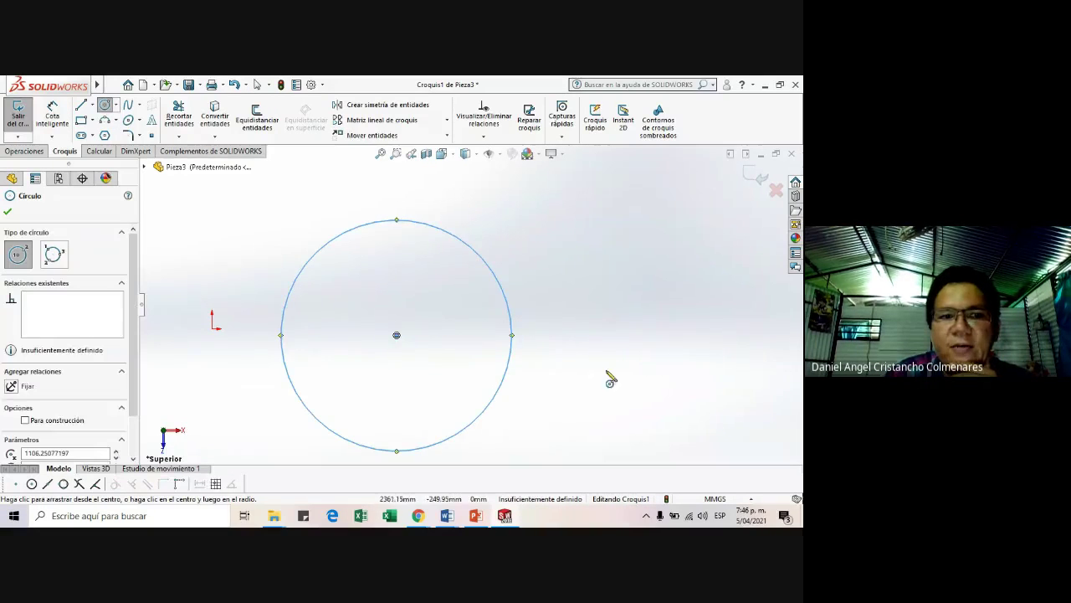
pyautogui.click(52, 115)
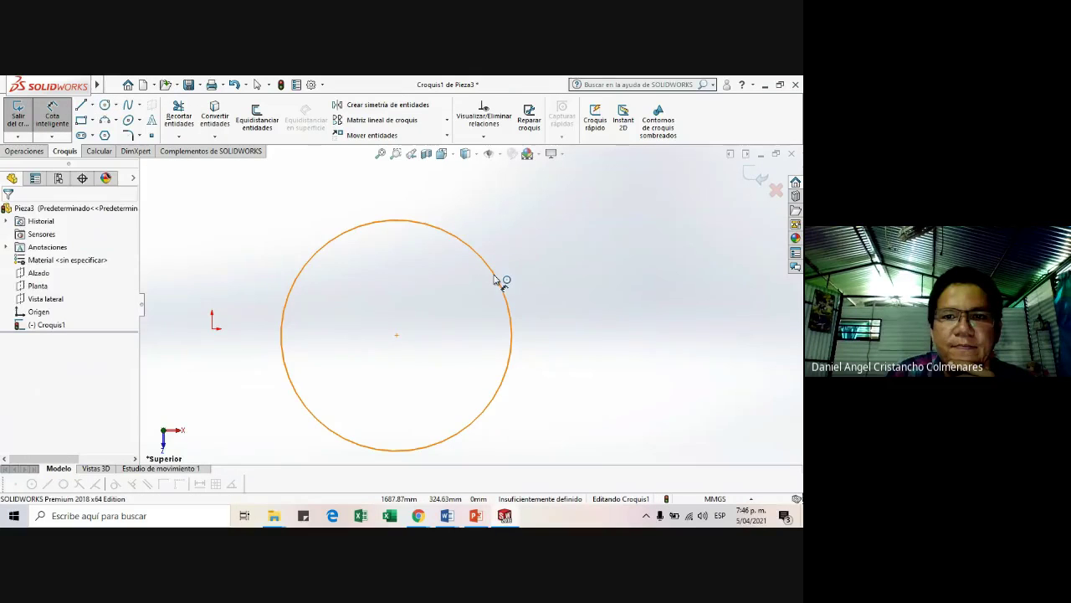
pyautogui.click(477, 248)
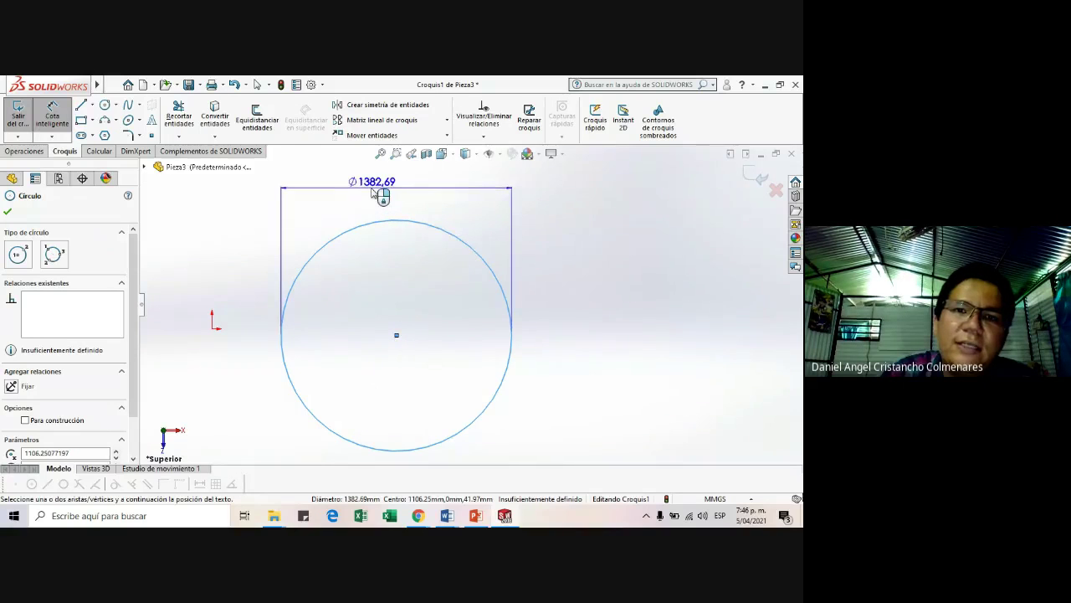
pyautogui.hotkey('alt', 'Tab')
pyautogui.hotkey('alt', 'Tab')
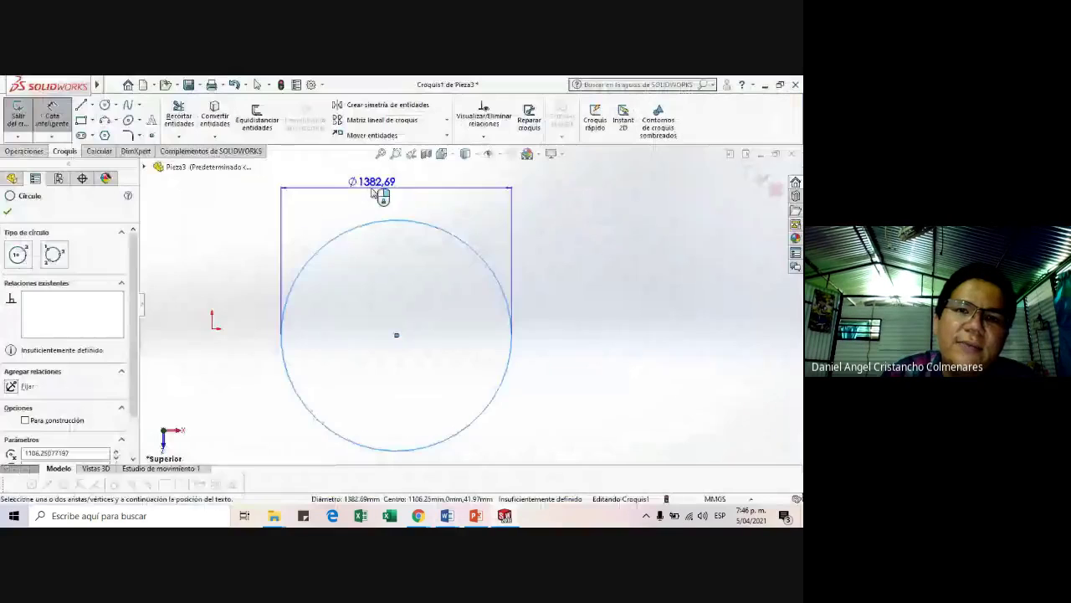
pyautogui.click(383, 187)
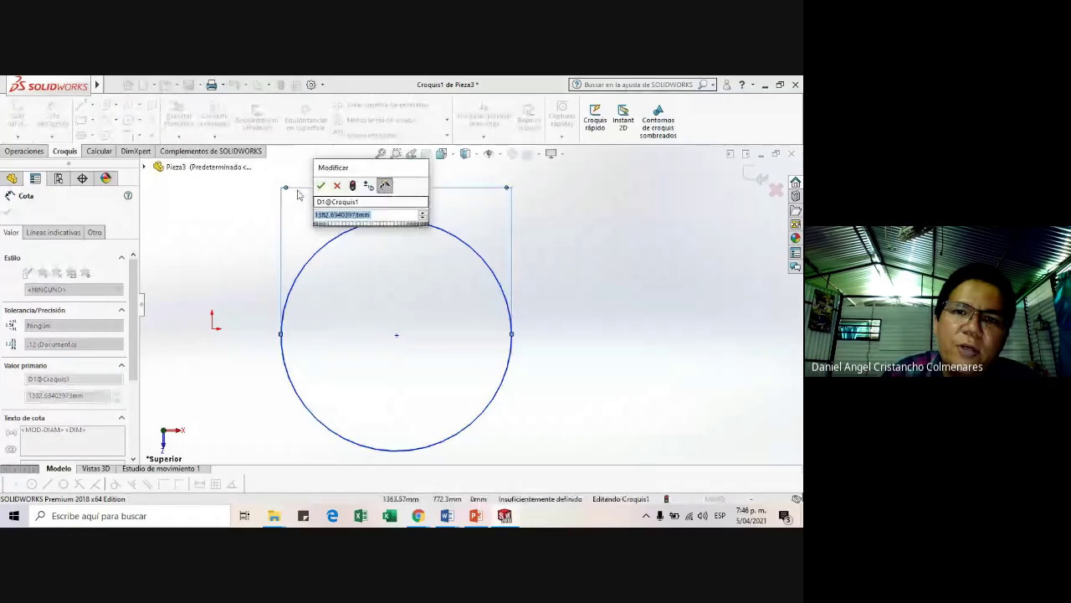
# - Recheck the item A radius in Documento1 and set the circle's diameter to 170 mm in SOLIDWORKS
pyautogui.click(444, 521)
pyautogui.click(505, 455)
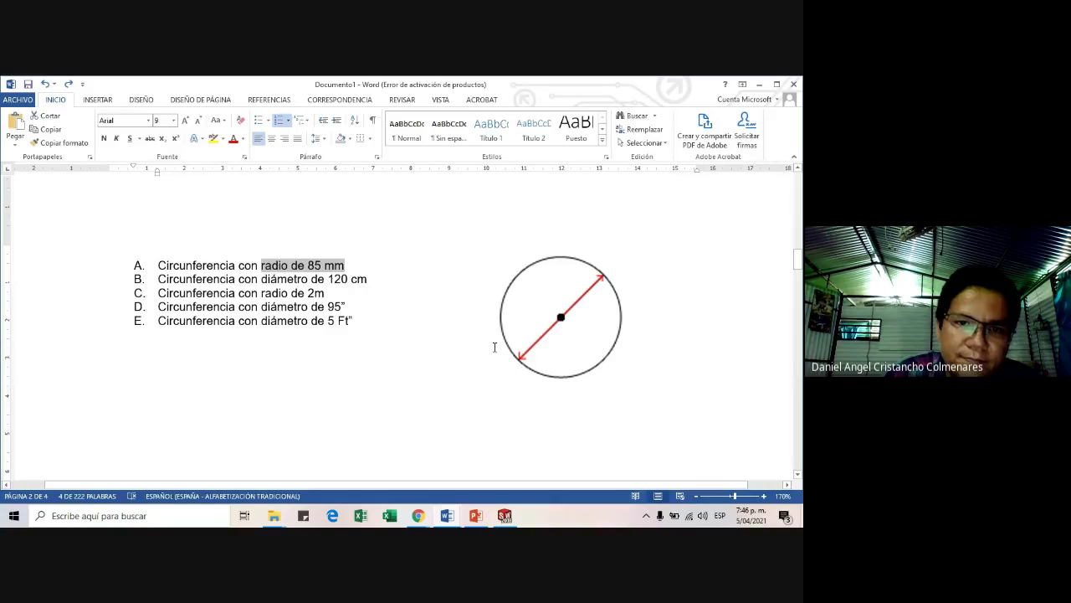
pyautogui.hotkey('alt', 'Tab')
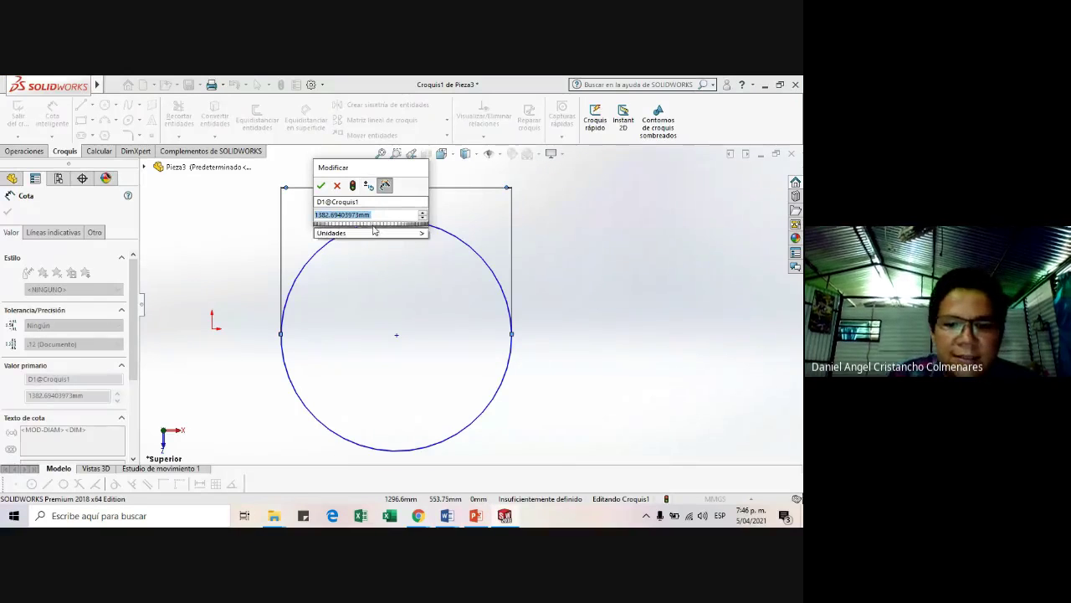
pyautogui.hotkey('alt', 'Tab')
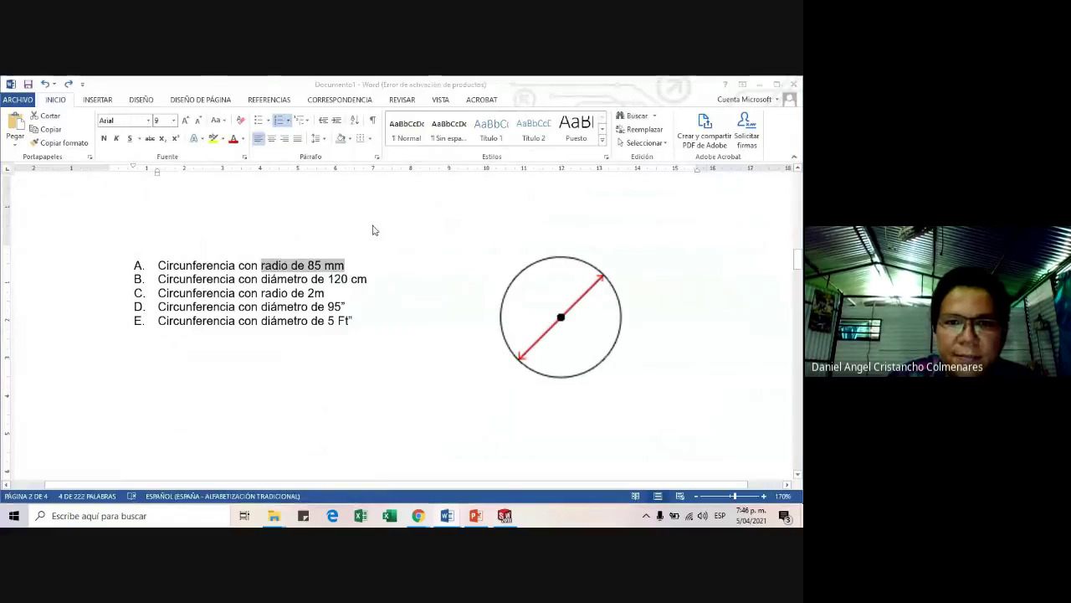
pyautogui.hotkey('alt', 'Tab')
pyautogui.press('Return')
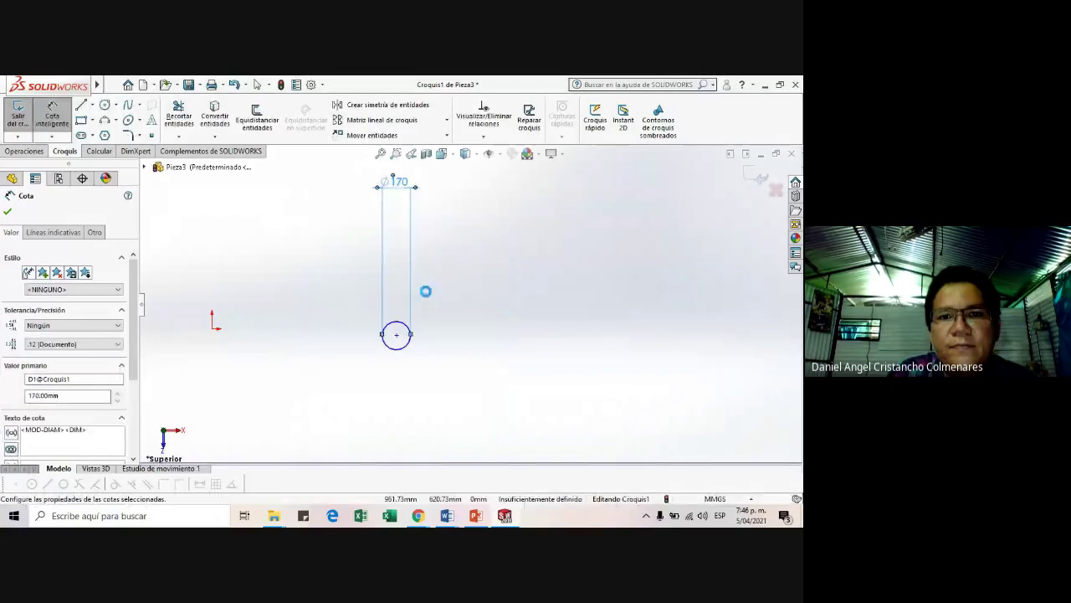
# - Move the diameter dimension inside the circle, just above its center
pyautogui.moveTo(395, 182); pyautogui.dragTo(390, 317)
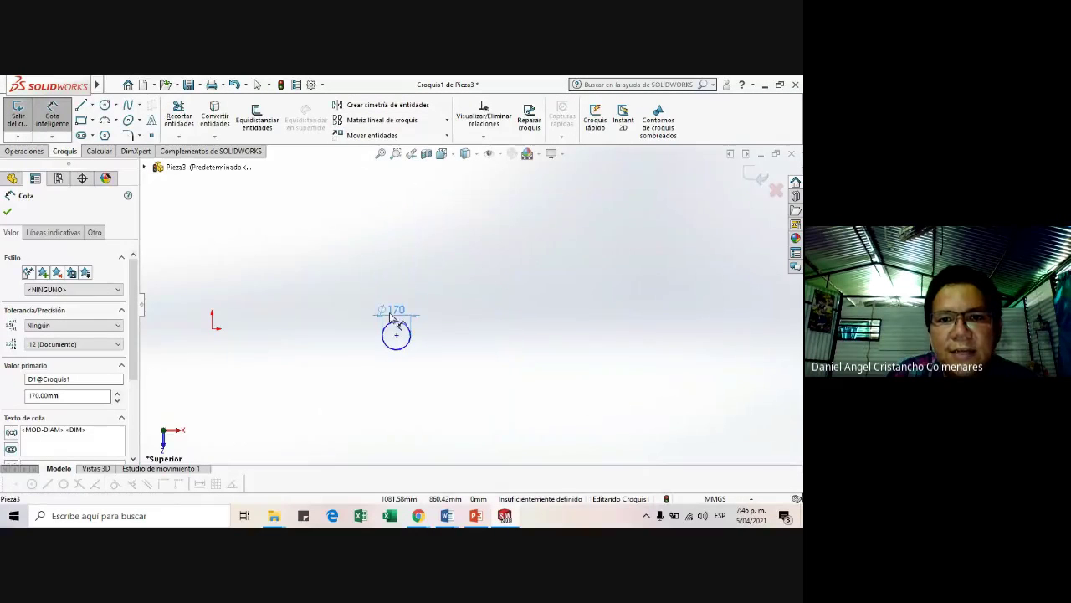
pyautogui.scroll(-4, 502, 293)
pyautogui.scroll(-3, 491, 306)
pyautogui.moveTo(480, 182); pyautogui.dragTo(527, 307)
pyautogui.scroll(2, 569, 328)
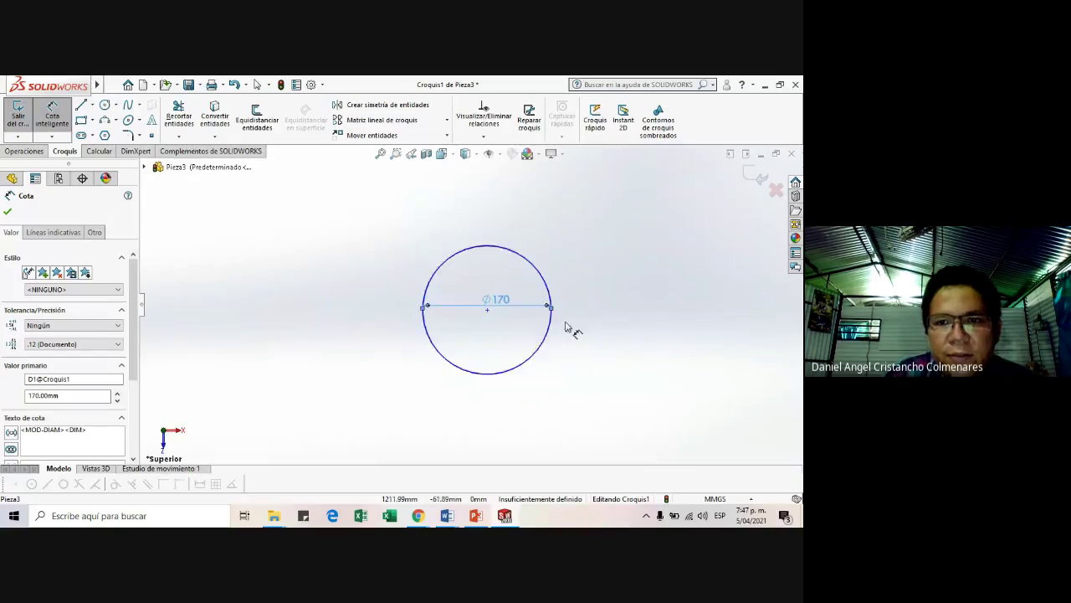
pyautogui.scroll(-3, 545, 307)
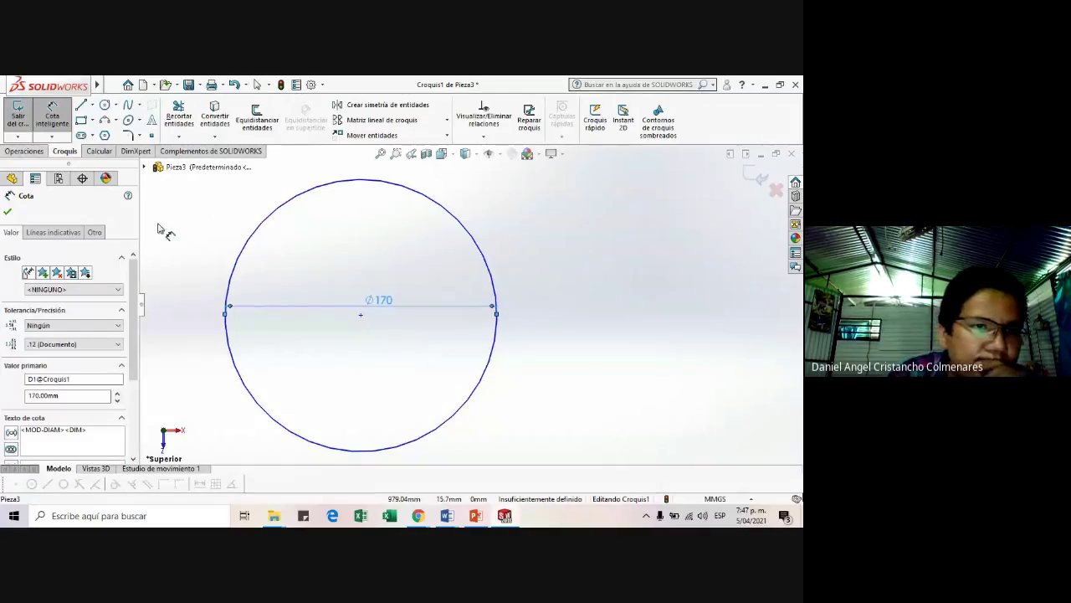
# - Look through the diameter dimension's value, leader and other settings, and turn on its dual dimension display
pyautogui.scroll(-2, 70, 400)
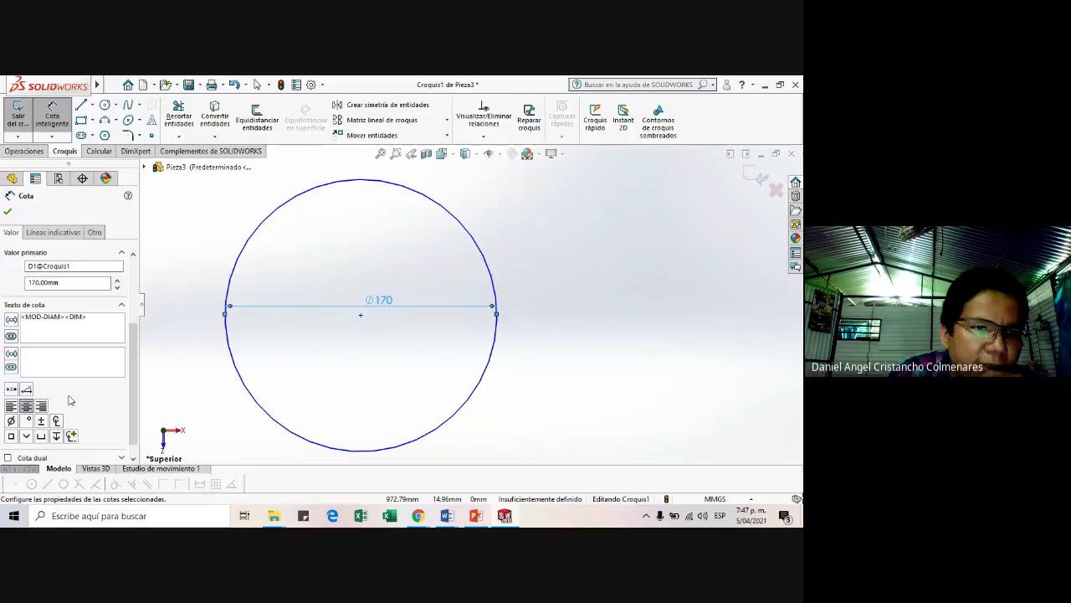
pyautogui.scroll(1, 55, 382)
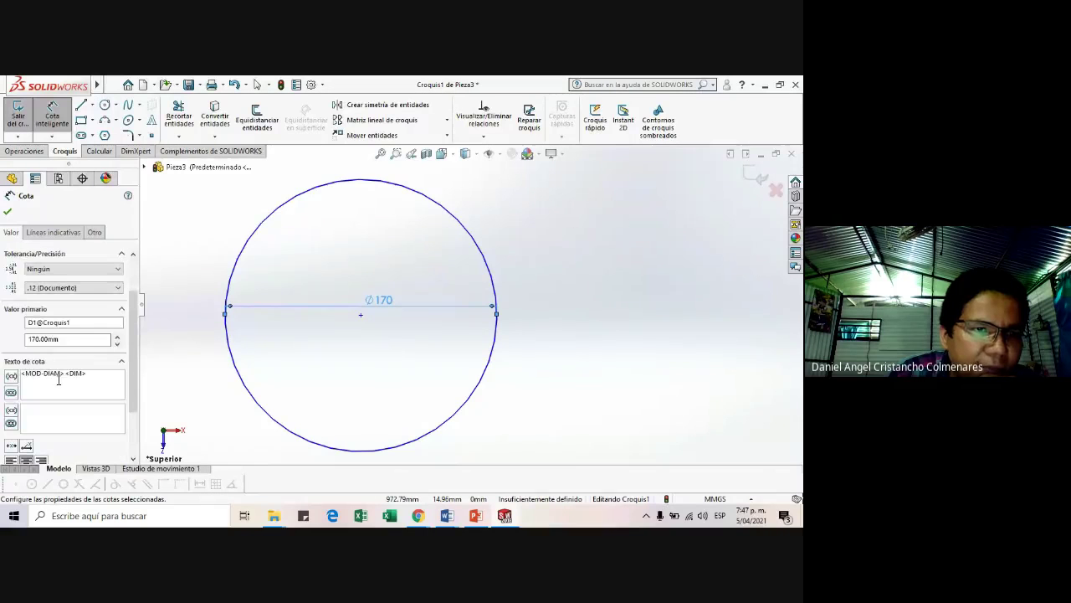
pyautogui.click(53, 232)
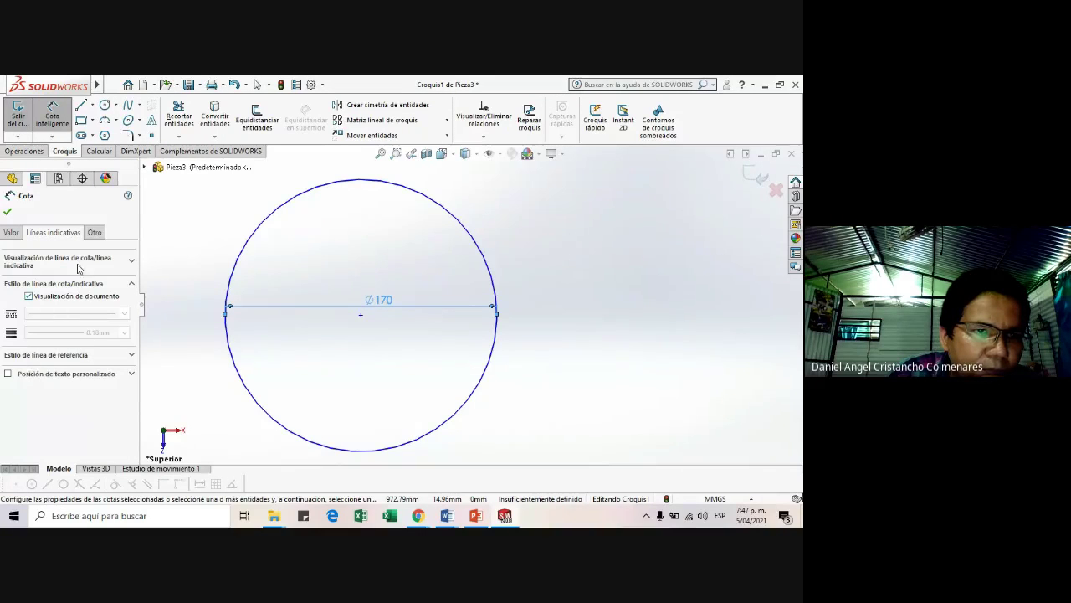
pyautogui.click(96, 234)
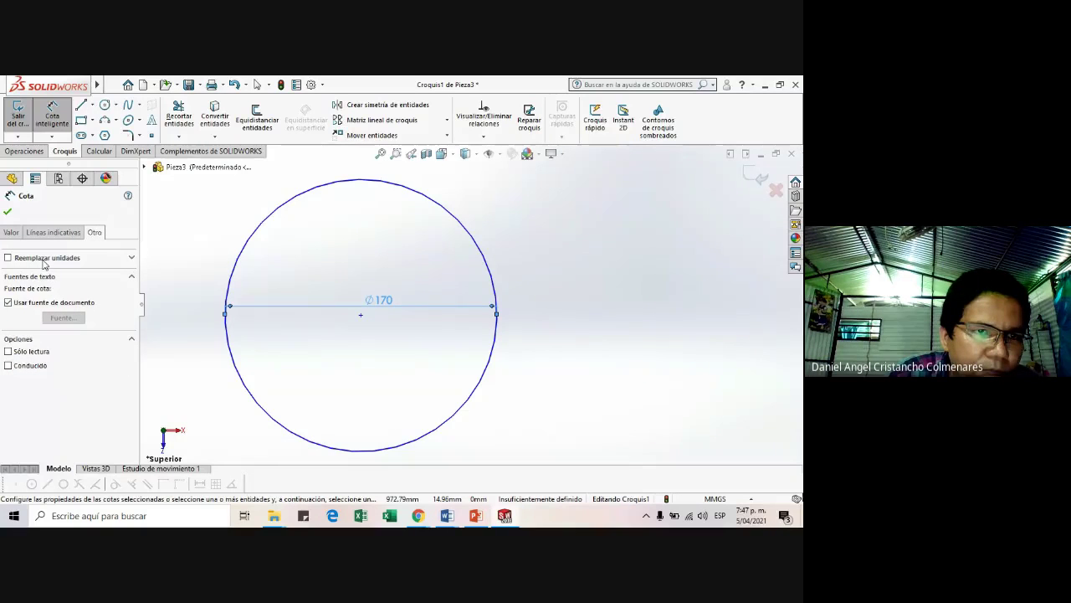
pyautogui.click(48, 233)
pyautogui.click(11, 232)
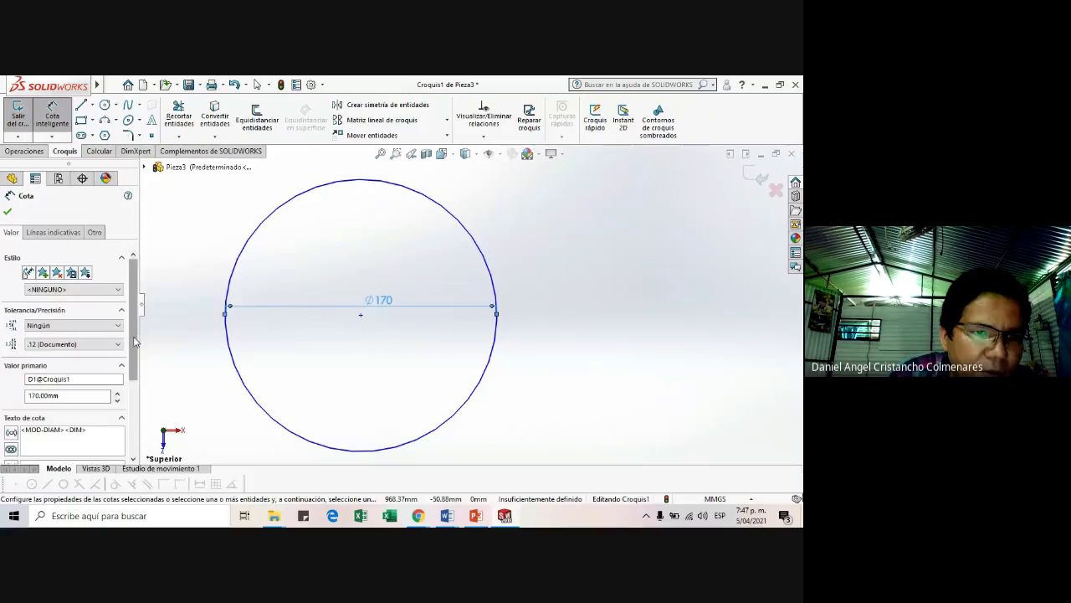
pyautogui.scroll(-3, 113, 423)
pyautogui.click(26, 442)
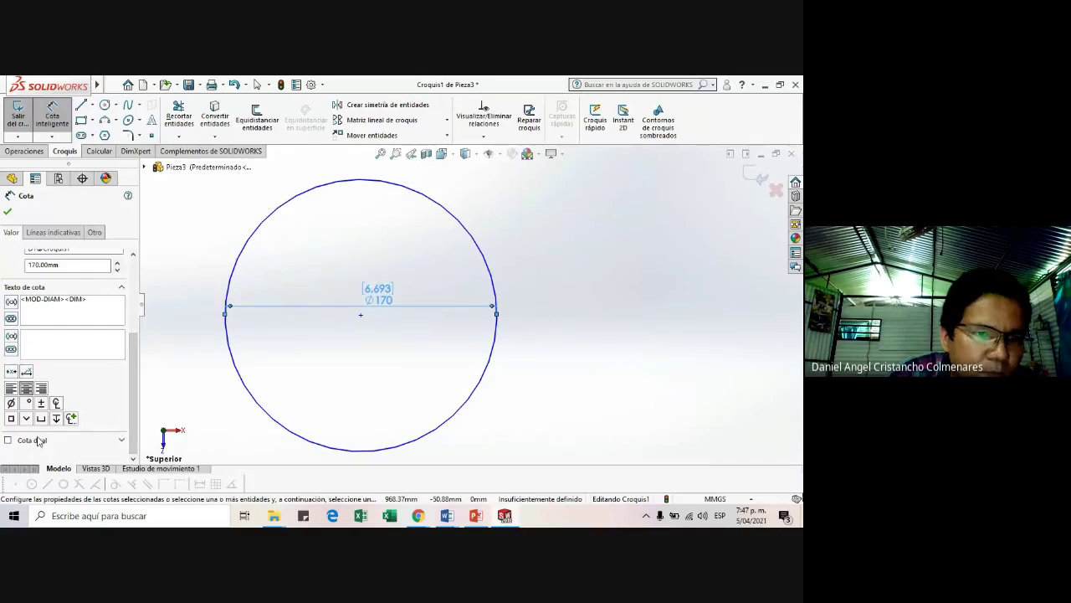
# - Turn off the diameter dimension's dual display and look through its other and value settings
pyautogui.click(26, 441)
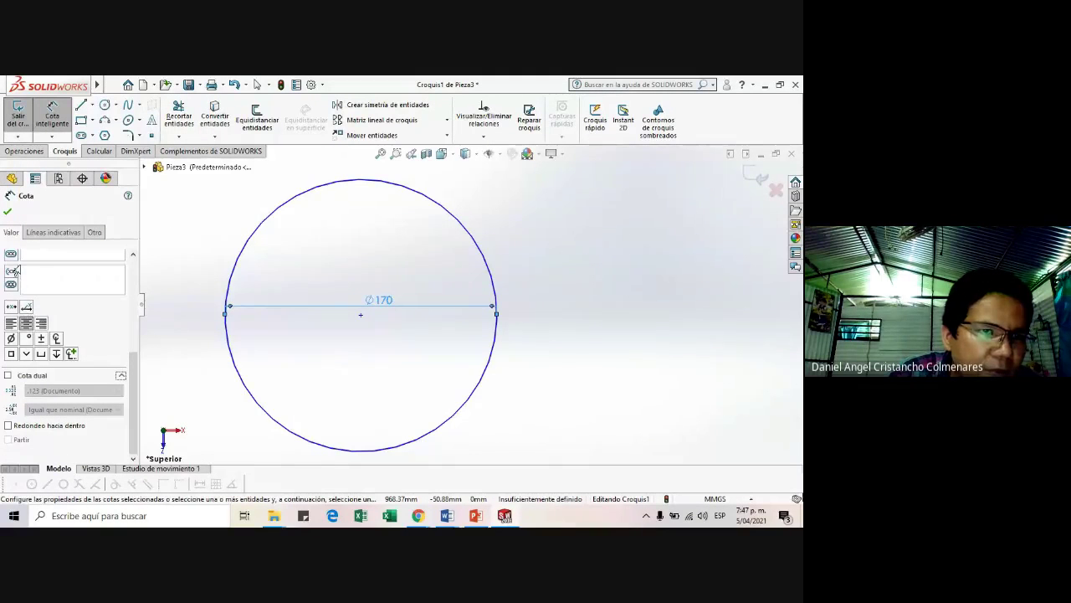
pyautogui.click(53, 232)
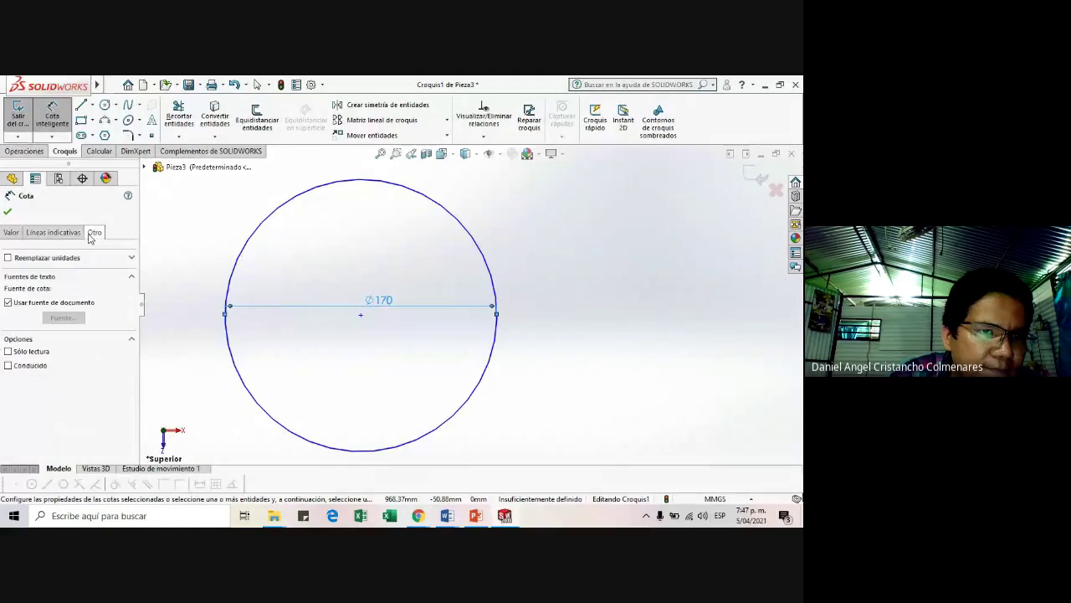
pyautogui.click(11, 232)
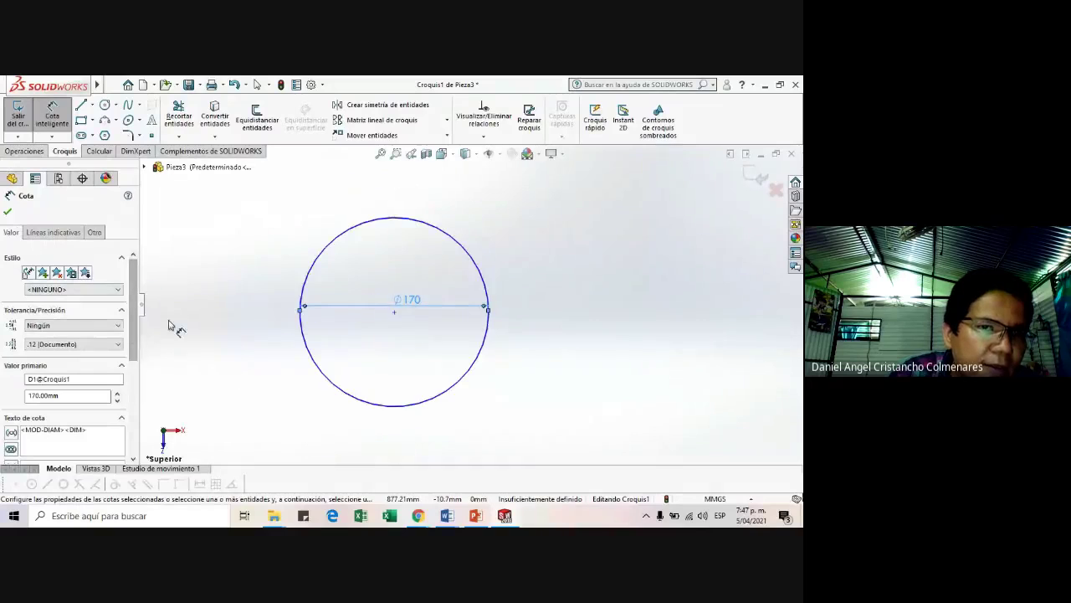
pyautogui.scroll(-3, 63, 344)
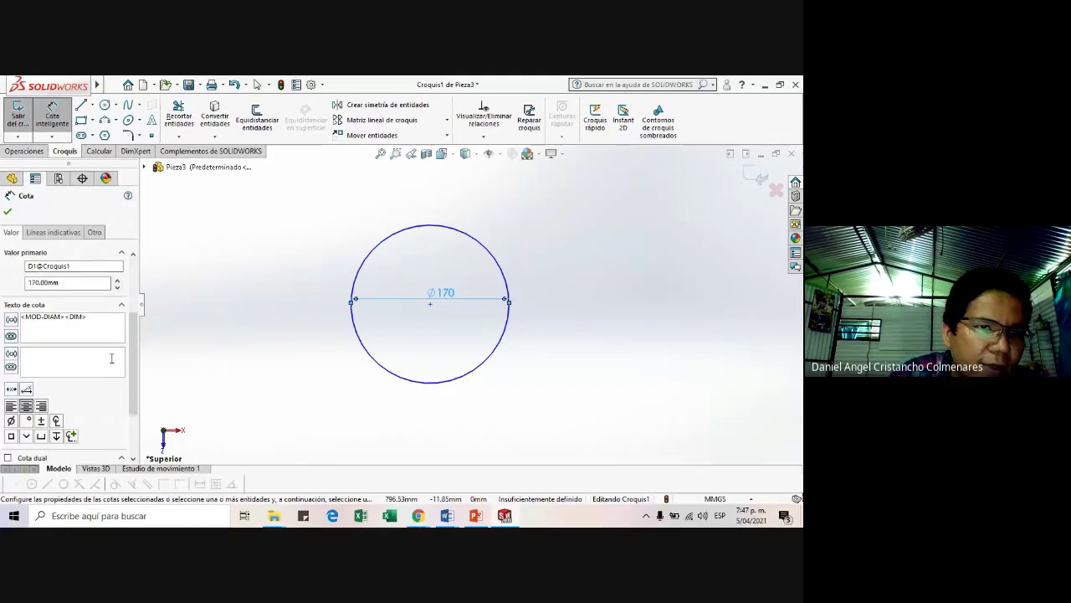
pyautogui.moveTo(133, 360); pyautogui.dragTo(125, 416)
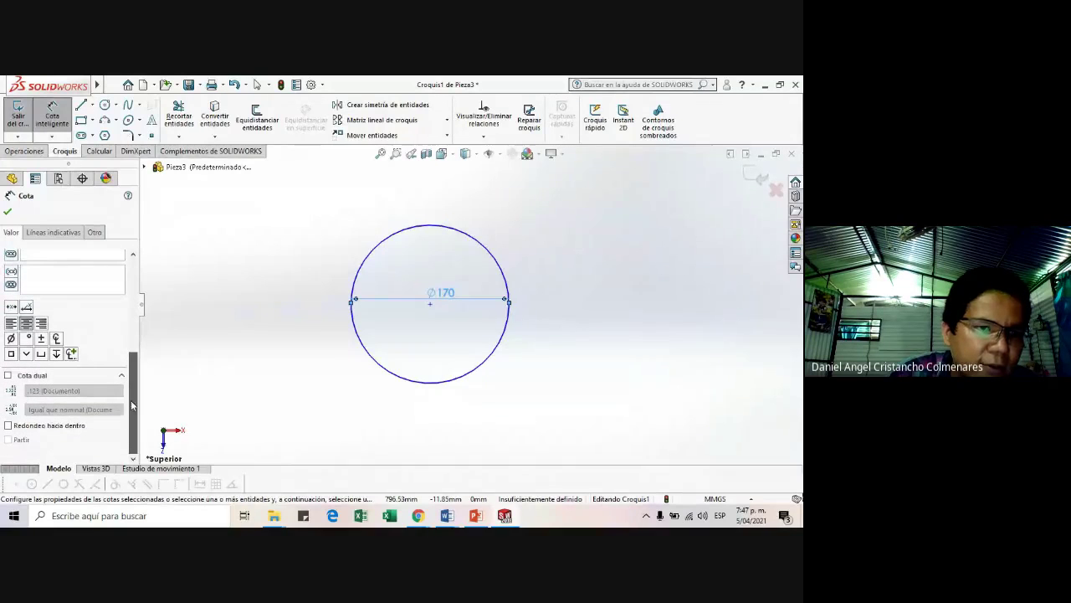
pyautogui.scroll(3, 75, 408)
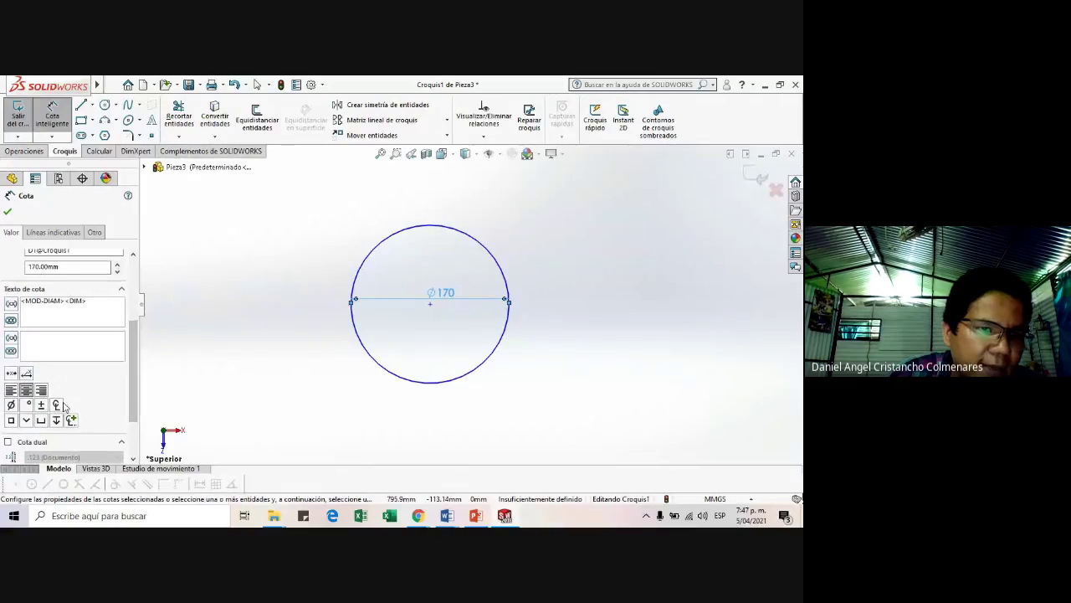
# - Try adding two extra diameter symbols to the dimension text, and restore the text to a single symbol
pyautogui.click(11, 404)
pyautogui.click(11, 404)
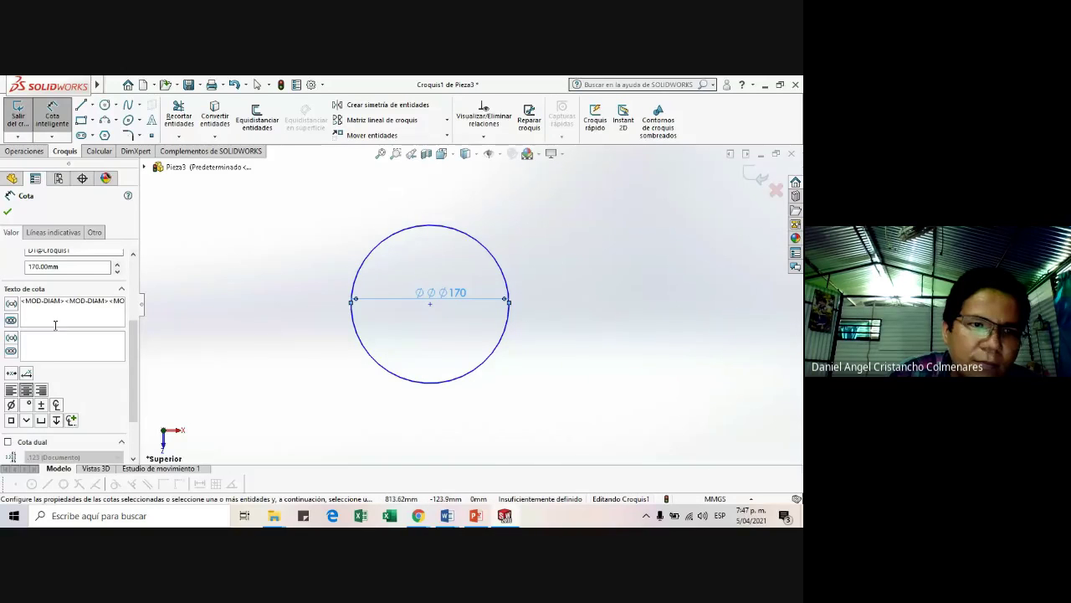
pyautogui.press('BackSpace')
pyautogui.press('BackSpace')
pyautogui.press('BackSpace')
pyautogui.press('BackSpace')
pyautogui.press('BackSpace')
pyautogui.press('BackSpace')
pyautogui.press('BackSpace')
pyautogui.press('BackSpace')
pyautogui.press('BackSpace')
pyautogui.press('BackSpace')
pyautogui.press('BackSpace')
pyautogui.press('BackSpace')
pyautogui.press('BackSpace')
pyautogui.press('BackSpace')
pyautogui.press('BackSpace')
pyautogui.press('BackSpace')
pyautogui.press('BackSpace')
pyautogui.press('BackSpace')
pyautogui.press('BackSpace')
pyautogui.press('BackSpace')
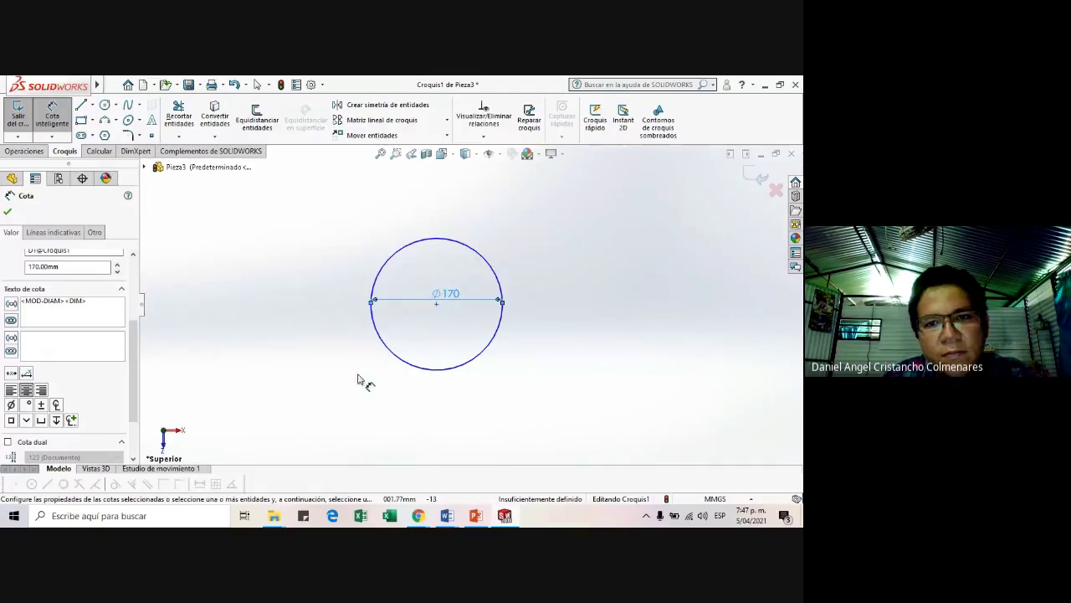
# - Move the diameter dimension above the circle and look up item B's diameter in the Word document Documento1
pyautogui.click(595, 351)
pyautogui.moveTo(442, 295); pyautogui.dragTo(445, 220)
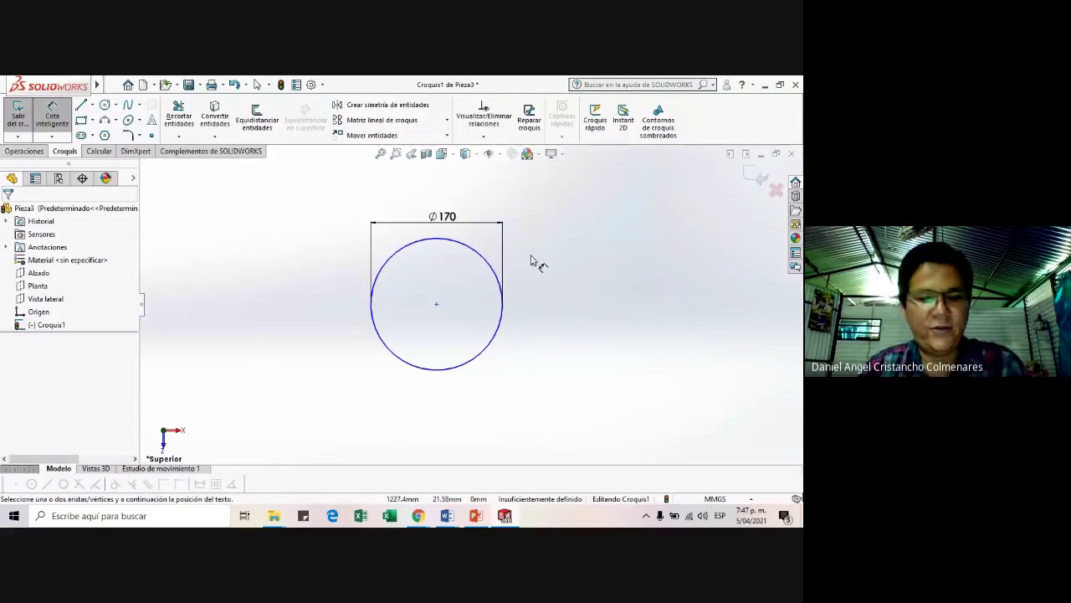
pyautogui.hotkey('alt', 'Tab')
pyautogui.hotkey('alt', 'Tab')
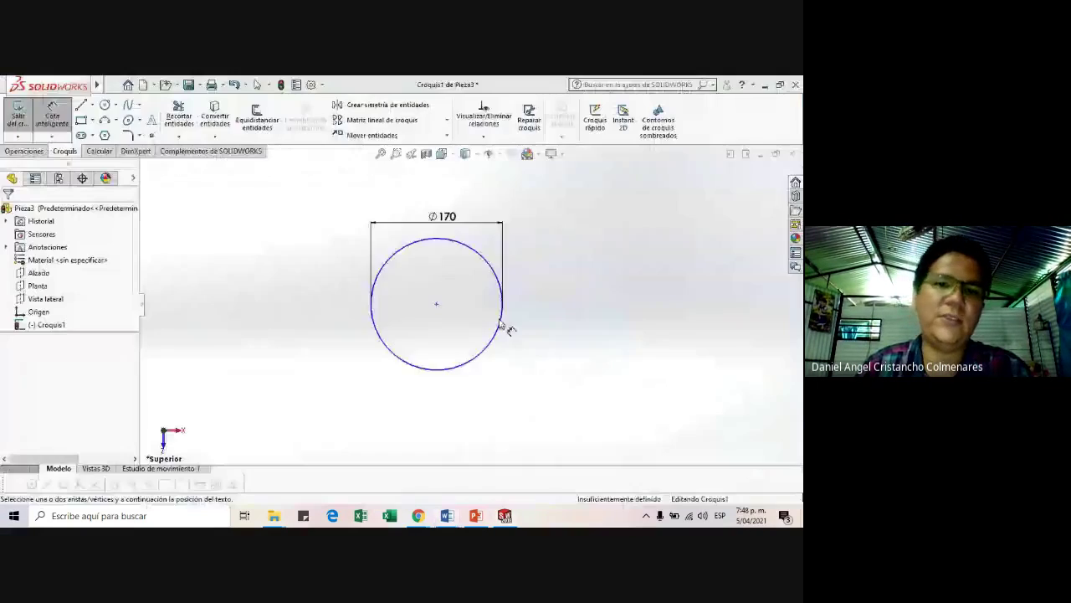
pyautogui.hotkey('alt', 'Tab')
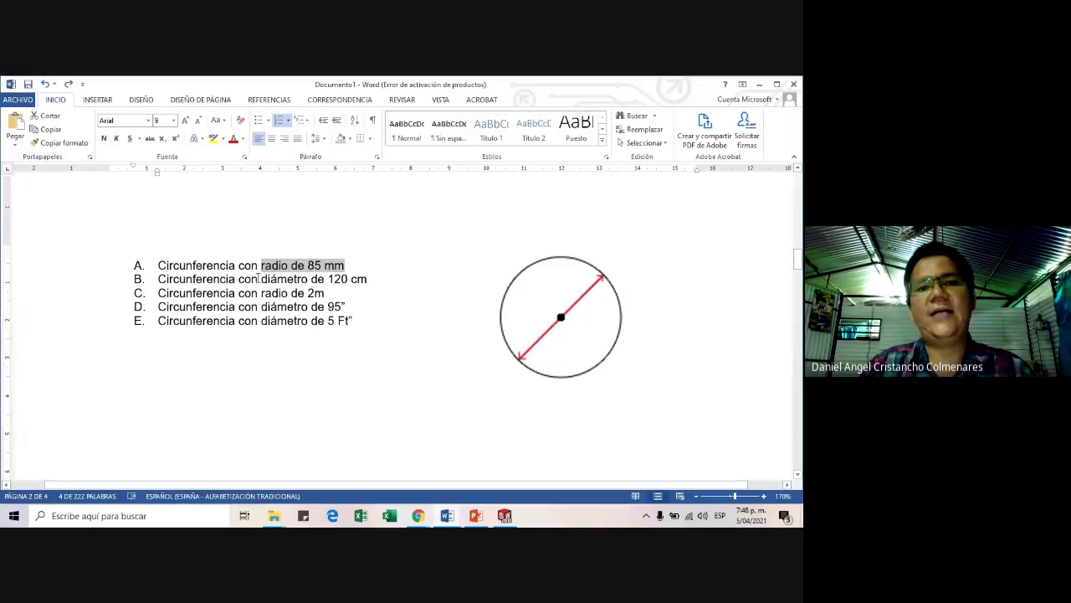
# - Highlight item B's 120 cm diameter in Documento1 and set the circle's diameter to 120 cm in SOLIDWORKS, choosing cm as the unit
pyautogui.hotkey('alt', 'Tab')
pyautogui.click(439, 216)
pyautogui.doubleClick(439, 217)
pyautogui.hotkey('alt', 'Tab')
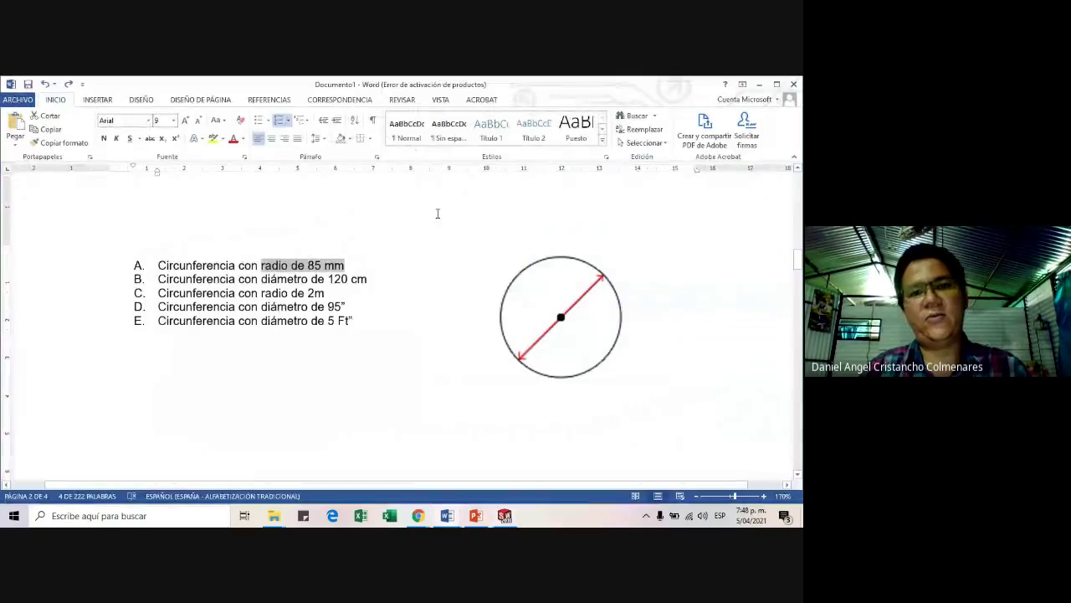
pyautogui.moveTo(328, 279); pyautogui.dragTo(369, 279)
pyautogui.hotkey('alt', 'Tab')
pyautogui.write('120cm')
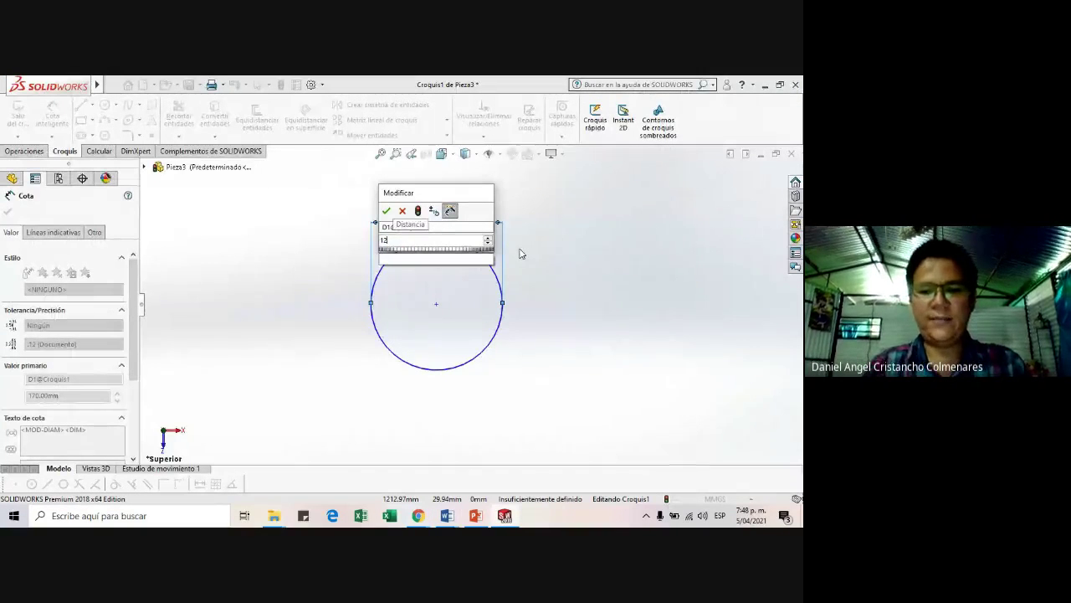
pyautogui.press('BackSpace')
pyautogui.press('BackSpace')
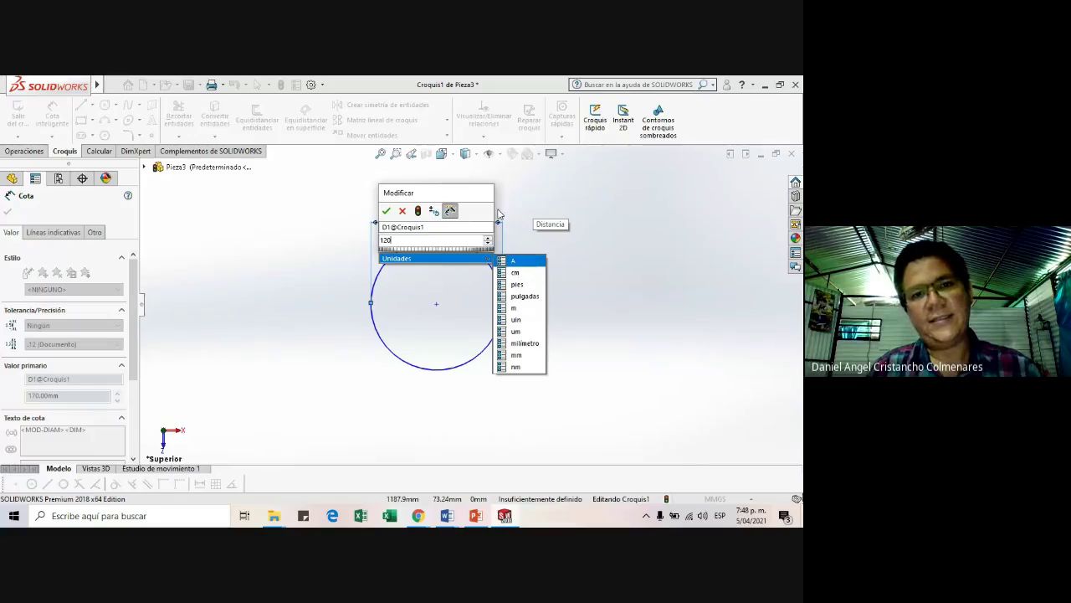
pyautogui.hotkey('alt', 'Tab')
pyautogui.hotkey('alt', 'Tab')
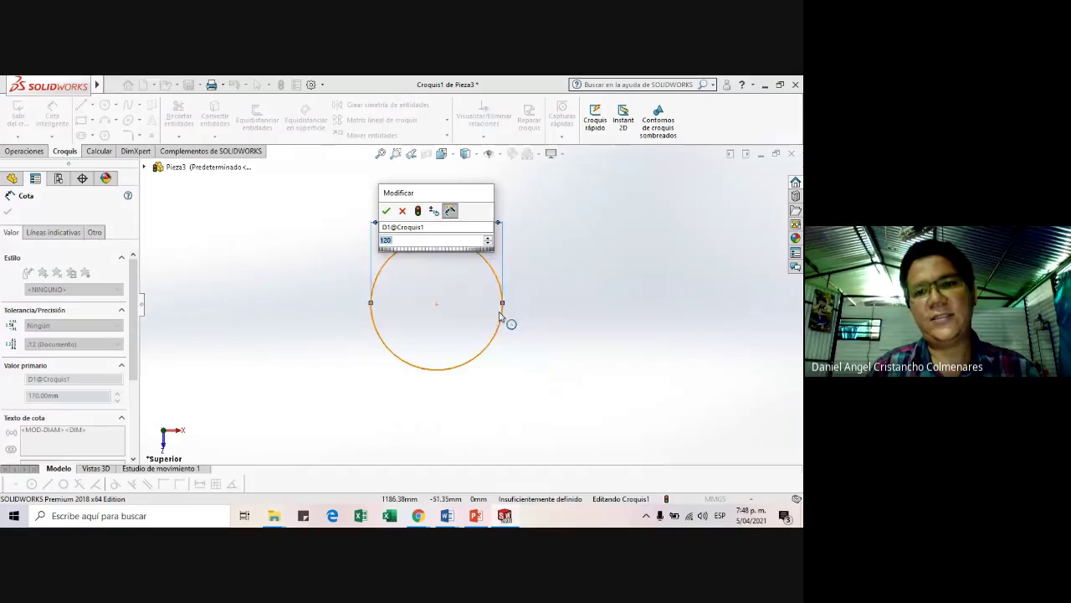
pyautogui.moveTo(442, 240)
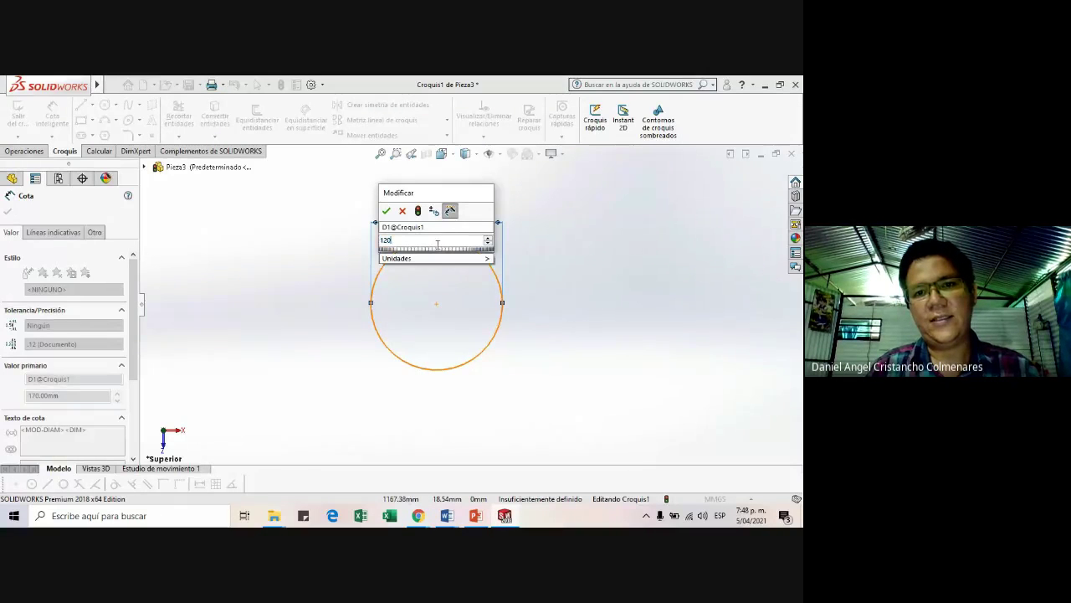
pyautogui.moveTo(468, 258)
pyautogui.click(527, 280)
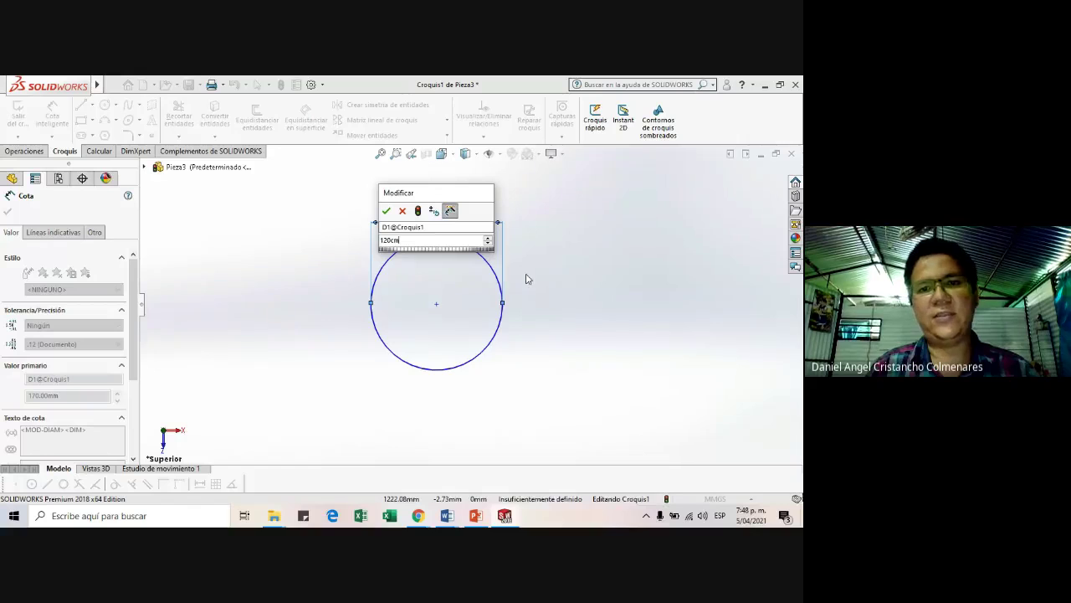
pyautogui.click(386, 210)
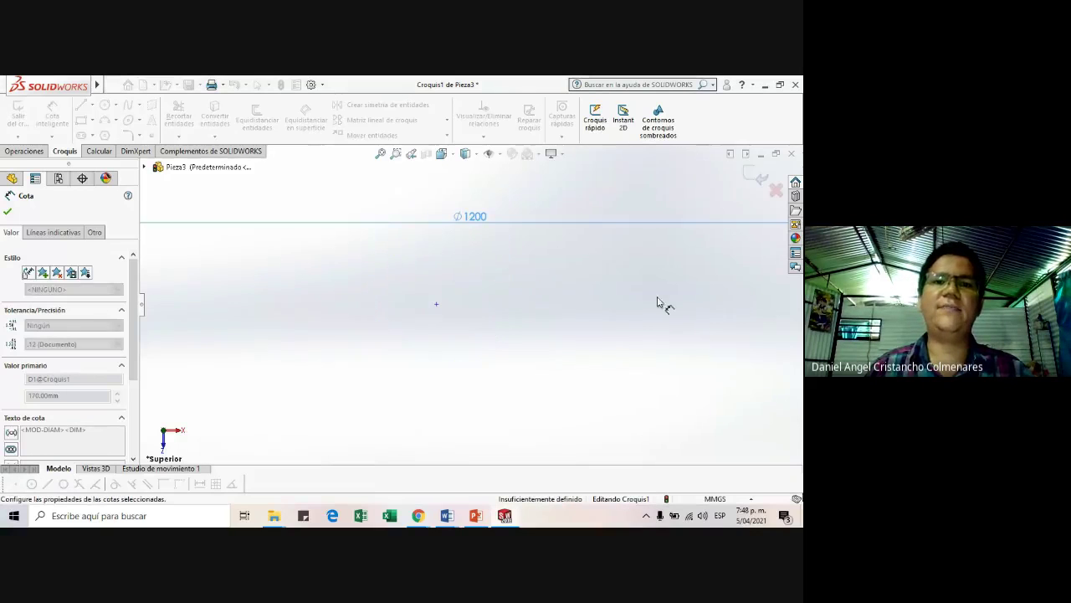
# - Fit the enlarged circle in view and move its diameter dimension from inside to just above the circle
pyautogui.press('f')
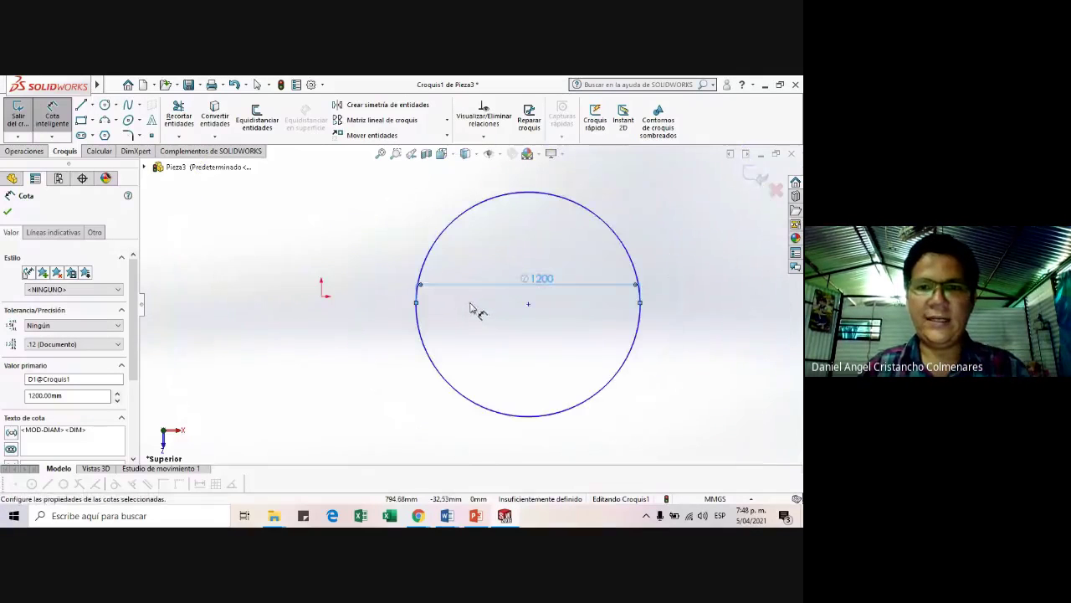
pyautogui.moveTo(552, 281); pyautogui.dragTo(545, 174)
pyautogui.click(693, 264)
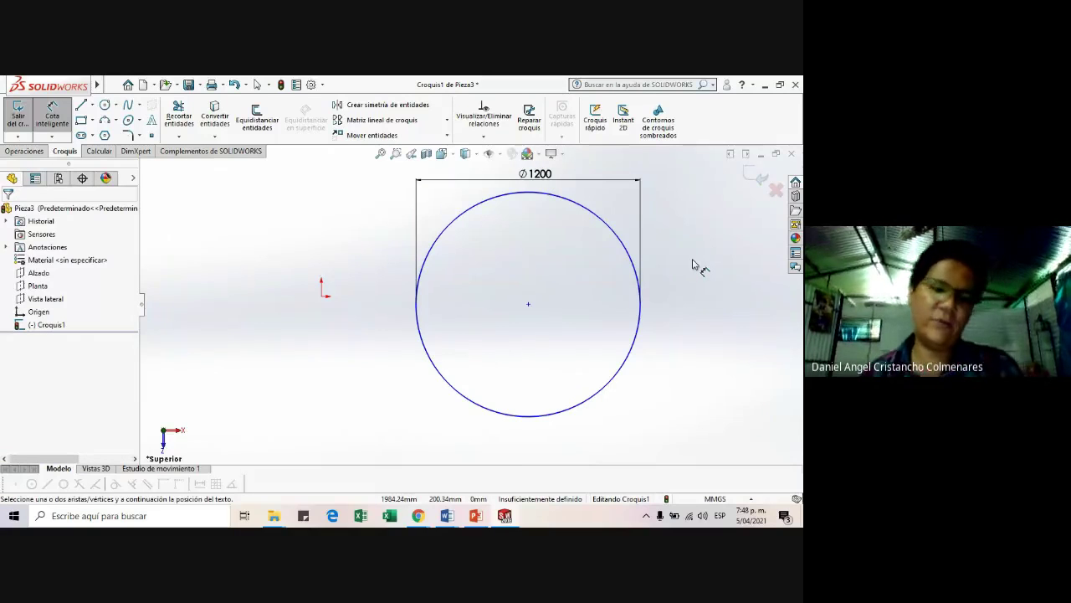
pyautogui.hotkey('alt', 'Tab')
pyautogui.hotkey('alt', 'Tab')
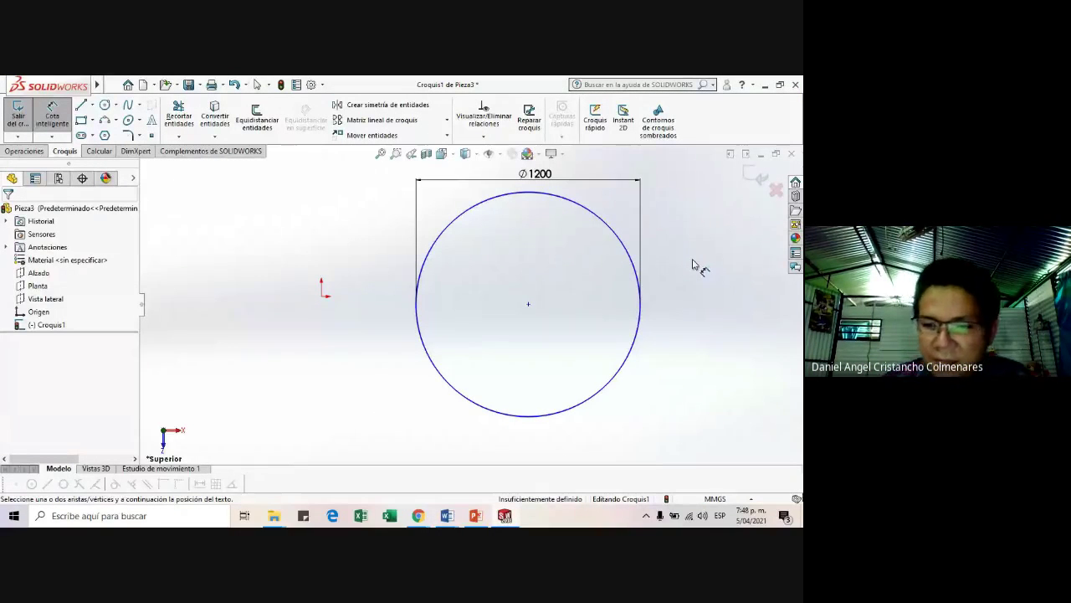
# - Set the document's unit system to CGS (centimetre, gram, second)
pyautogui.click(733, 497)
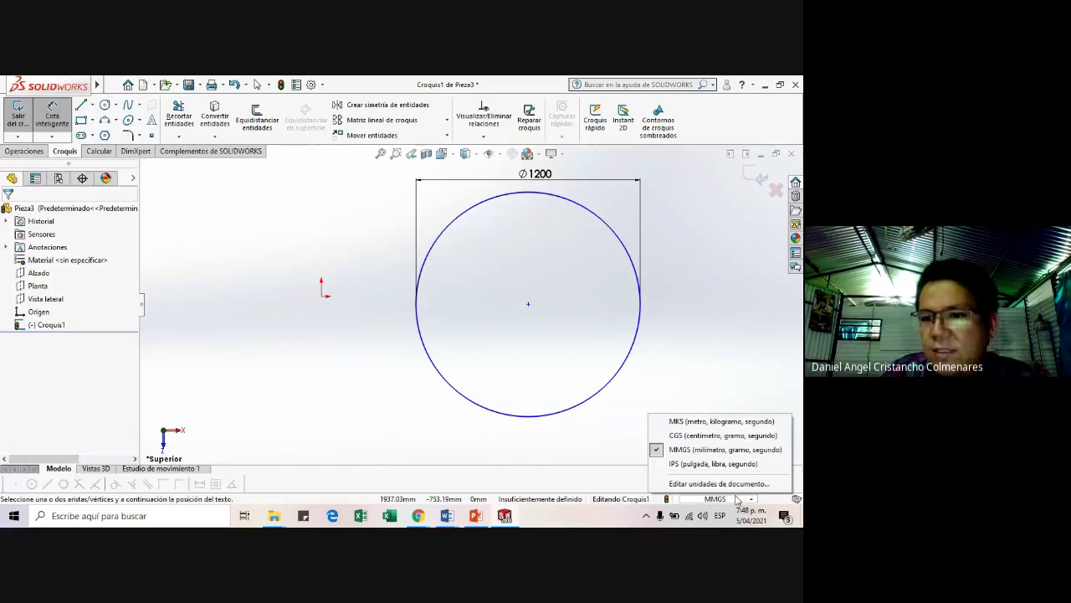
pyautogui.click(708, 436)
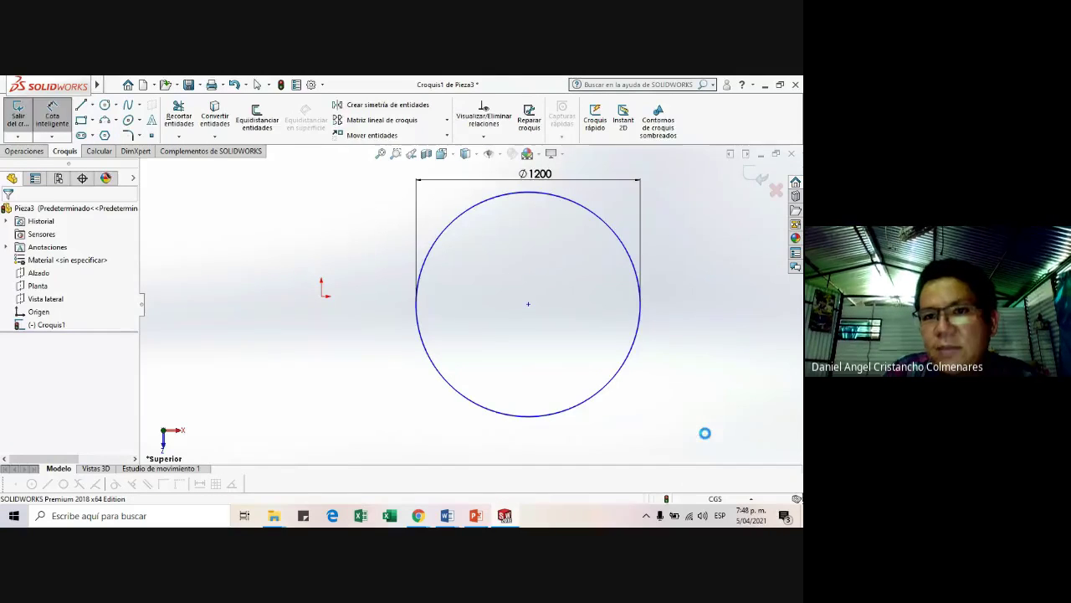
pyautogui.doubleClick(584, 208)
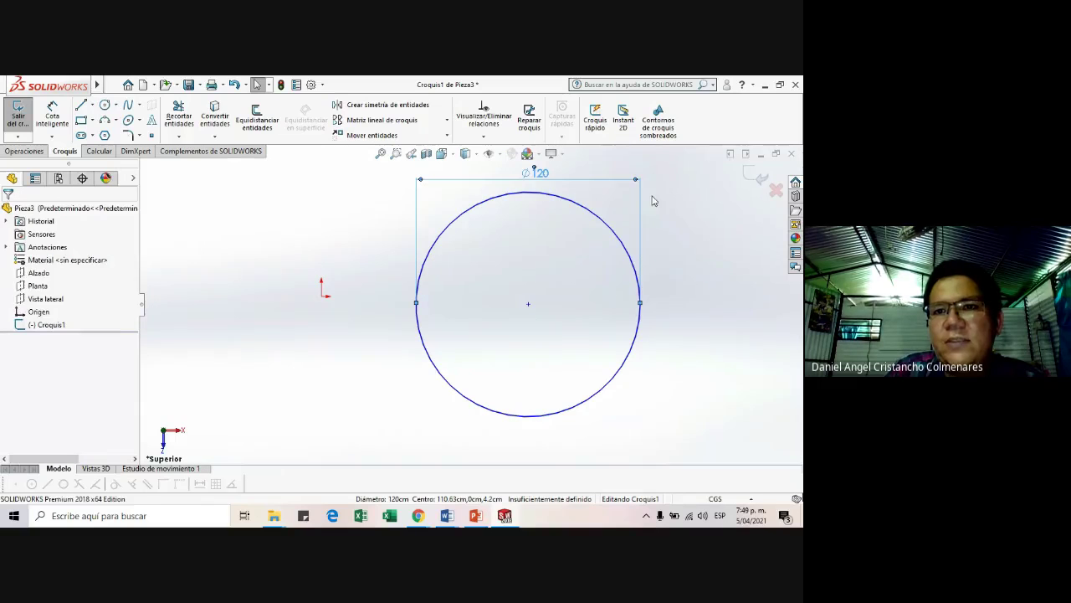
pyautogui.click(686, 210)
pyautogui.moveTo(605, 220)
pyautogui.mouseDown()
pyautogui.moveTo(562, 282)
pyautogui.moveTo(531, 225)
pyautogui.mouseUp()
pyautogui.scroll(2, 530, 226)
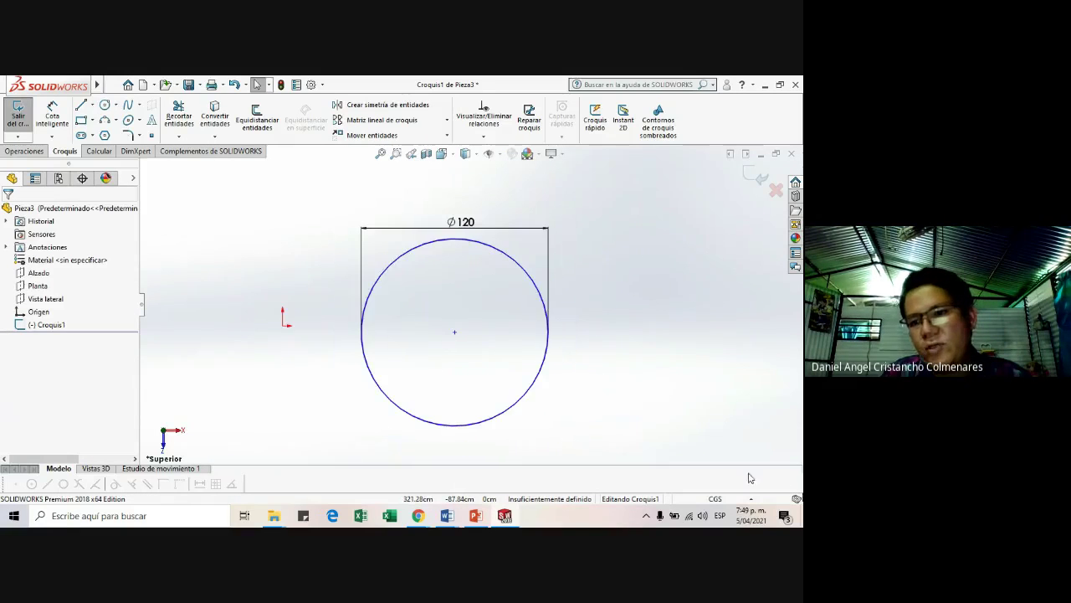
# - Try the MKS (metre, kilogram, second) unit system on the sketch and switch the document back to CGS
pyautogui.click(715, 499)
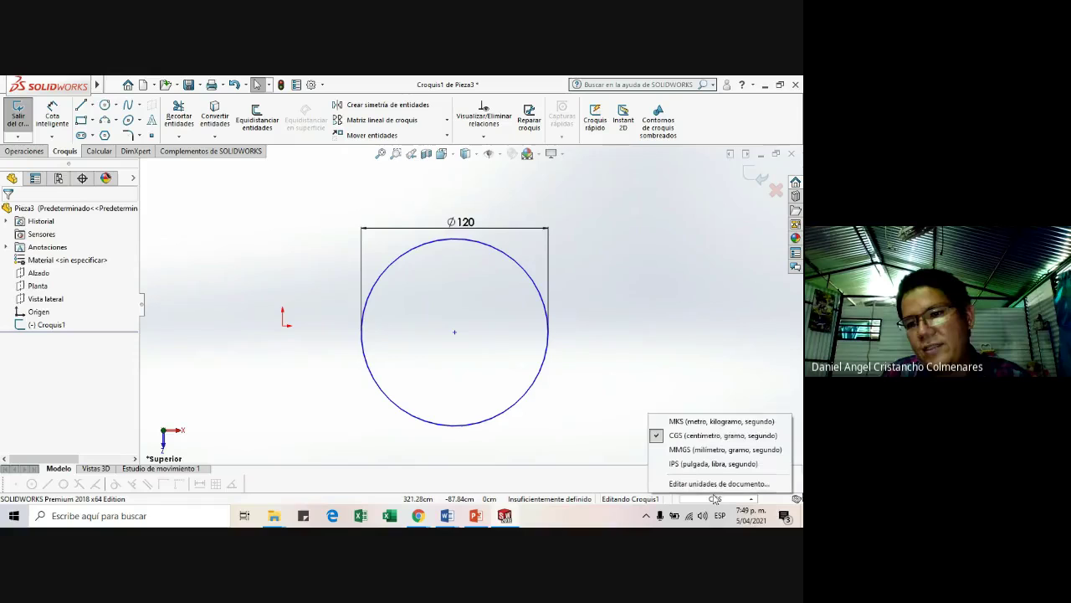
pyautogui.click(707, 422)
pyautogui.hotkey('ctrl', 'b')
pyautogui.doubleClick(546, 335)
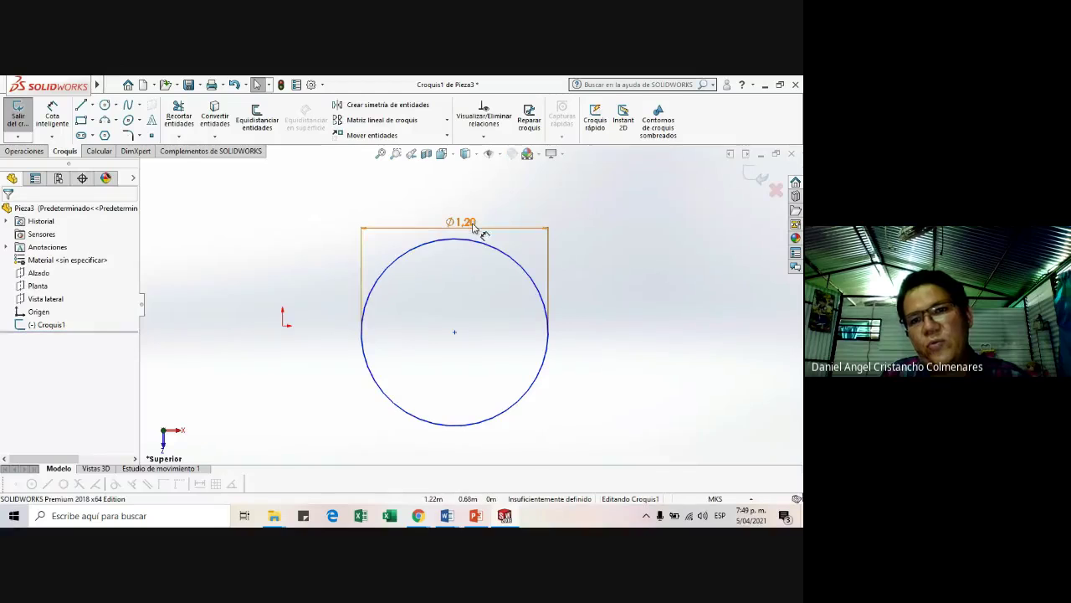
pyautogui.click(730, 499)
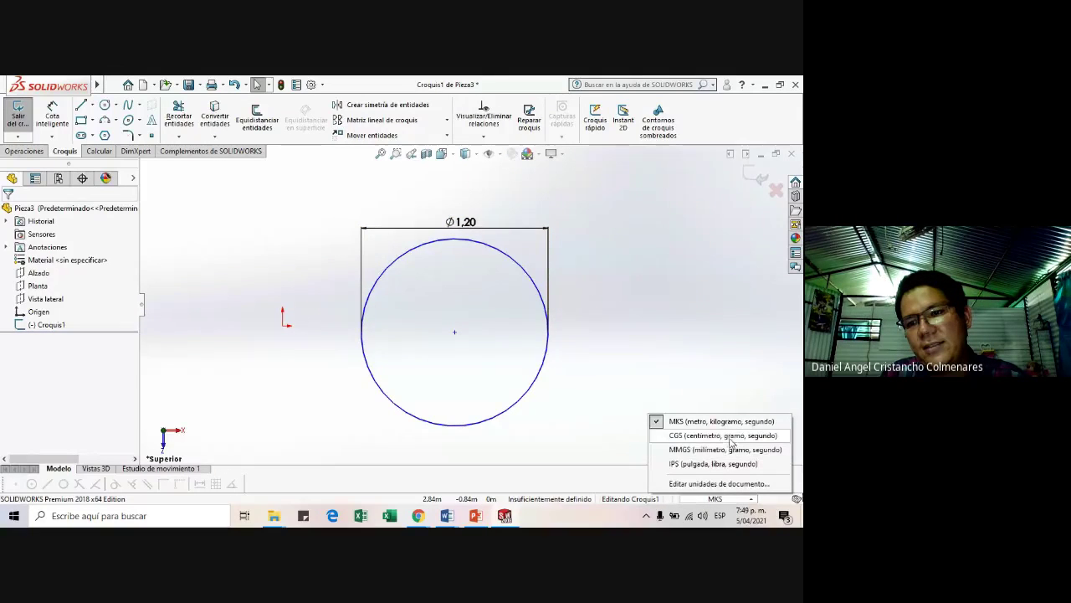
pyautogui.click(732, 437)
pyautogui.doubleClick(547, 310)
# - Recheck item B in Documento1 and append " cm" to the circle's diameter dimension text in SOLIDWORKS
pyautogui.hotkey('alt', 'Tab')
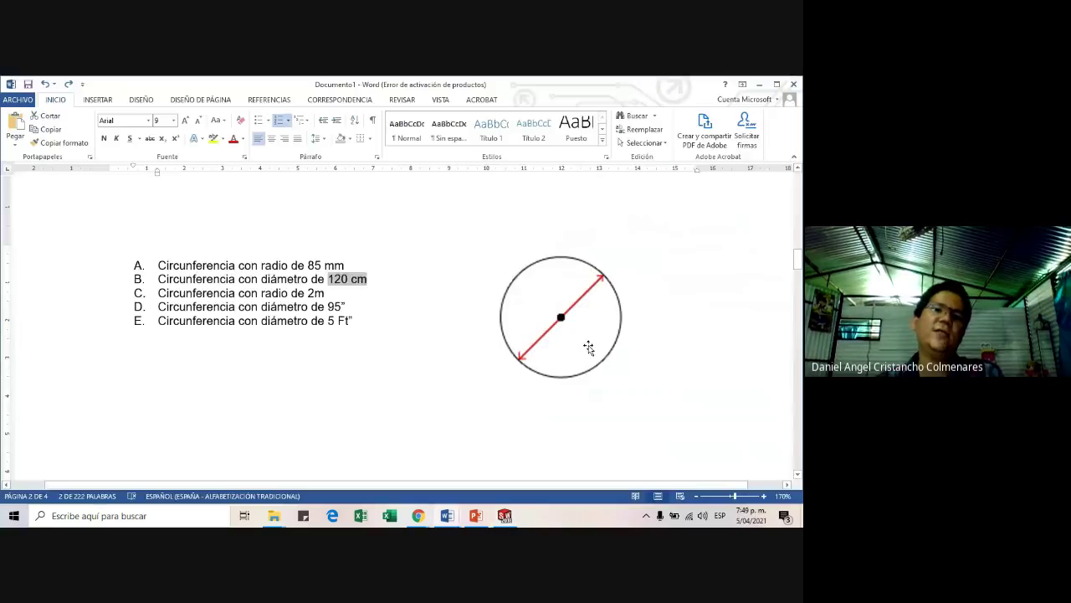
pyautogui.hotkey('alt', 'Tab')
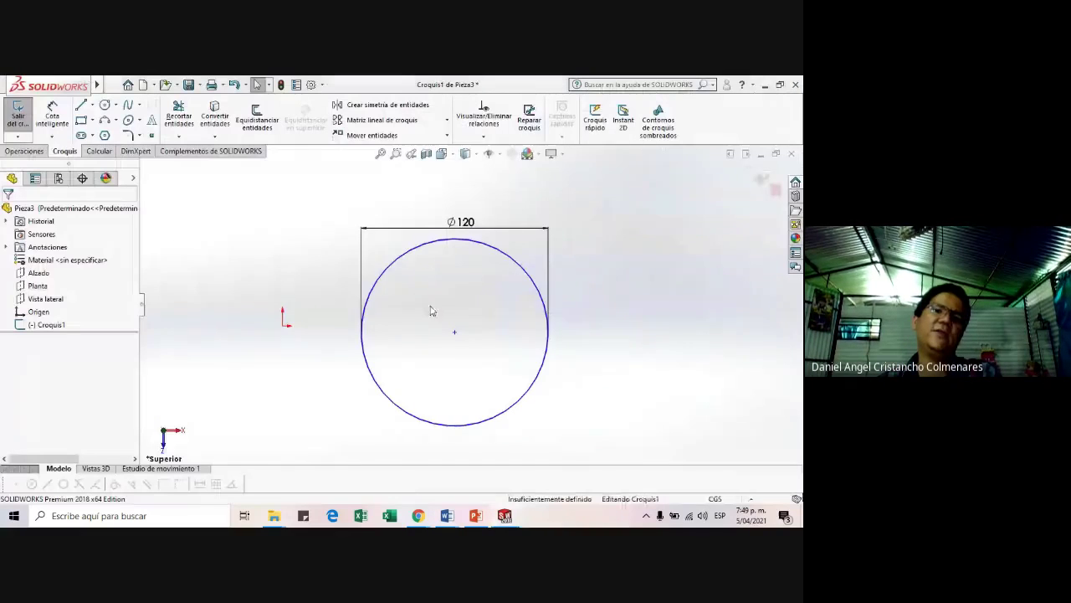
pyautogui.click(471, 230)
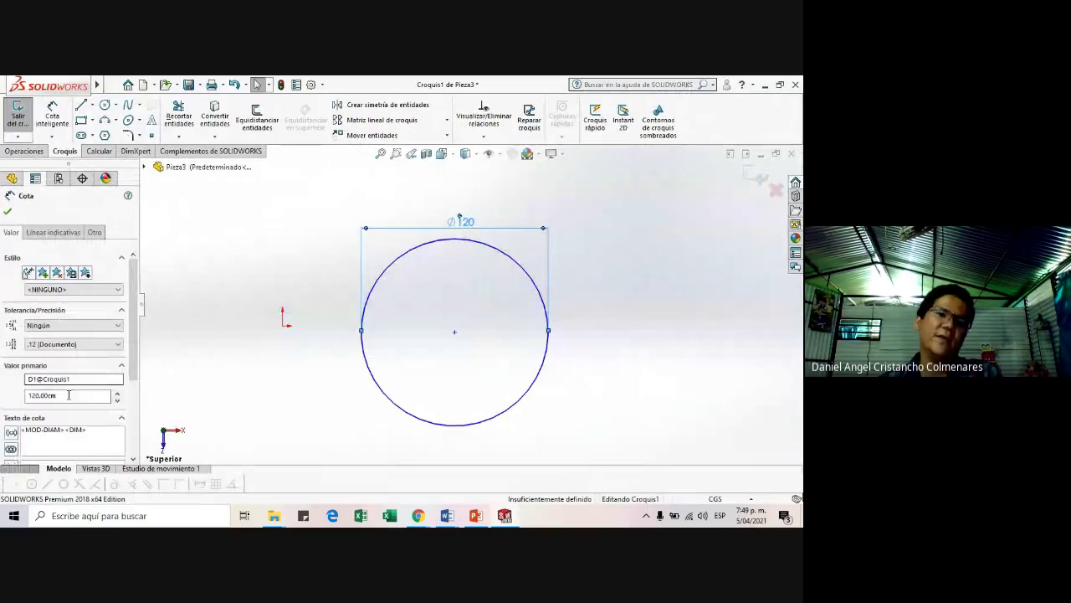
pyautogui.scroll(-2, 93, 390)
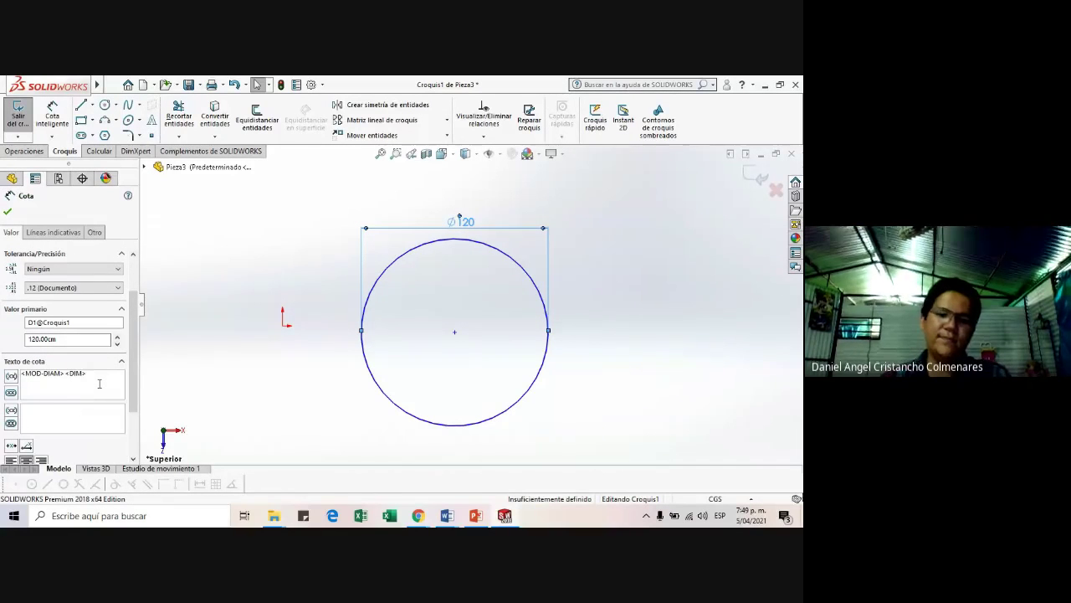
pyautogui.click(99, 386)
pyautogui.write('cm')
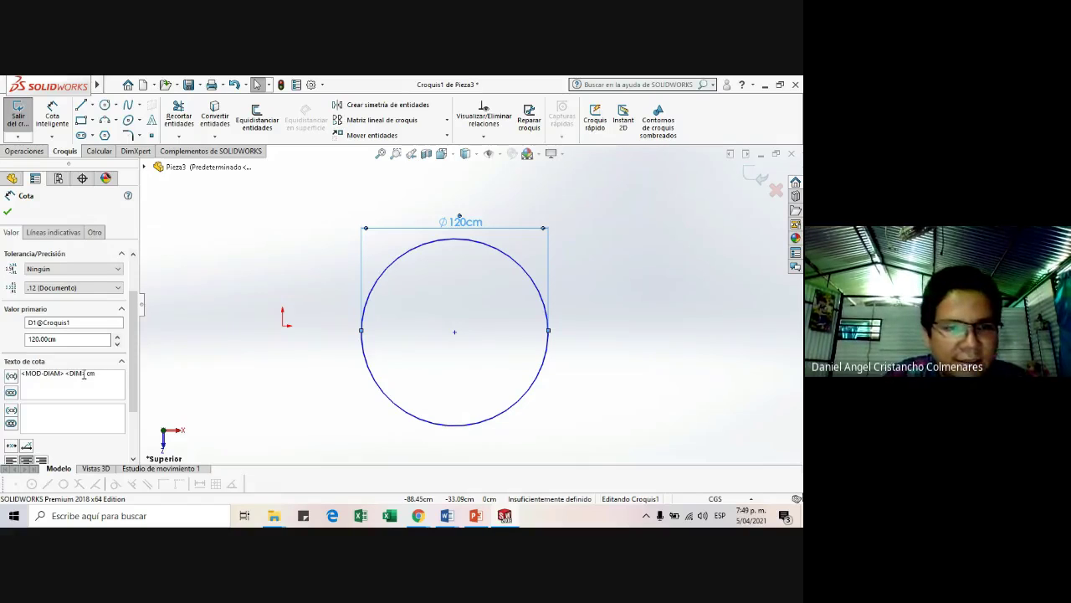
pyautogui.click(701, 266)
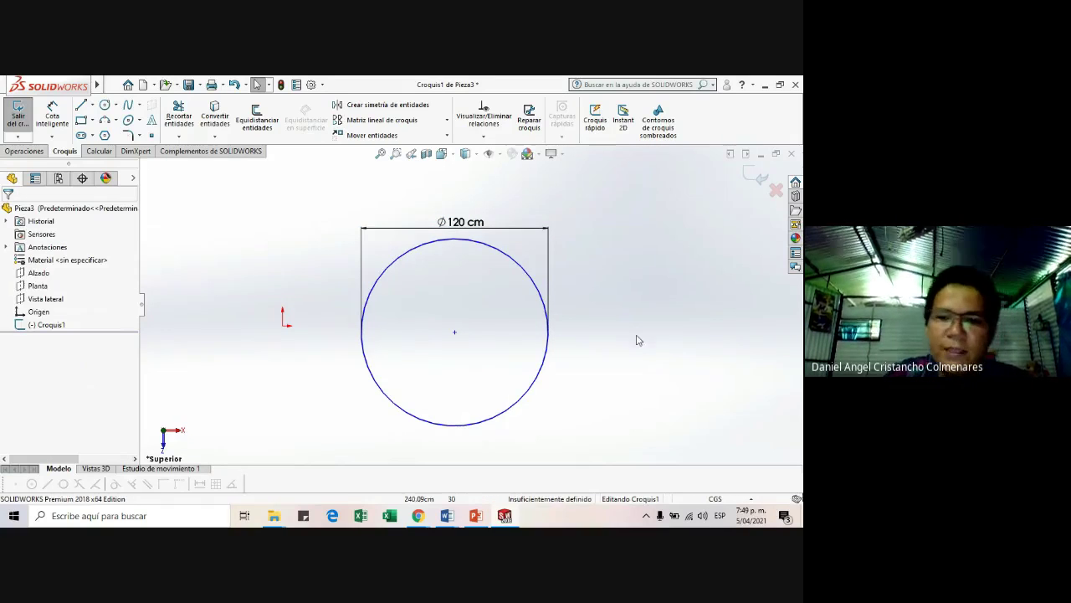
# - Switch to Documento2 in Word and paste the screenshot of the 120 cm circle on a new page below the rectangle capture
pyautogui.click(464, 522)
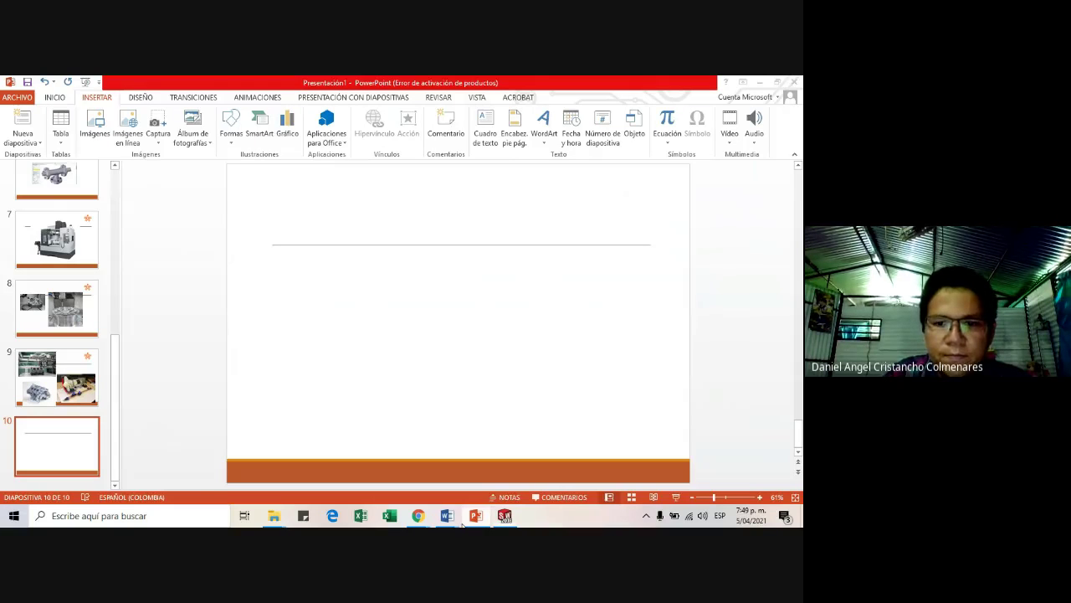
pyautogui.moveTo(447, 515)
pyautogui.moveTo(503, 474)
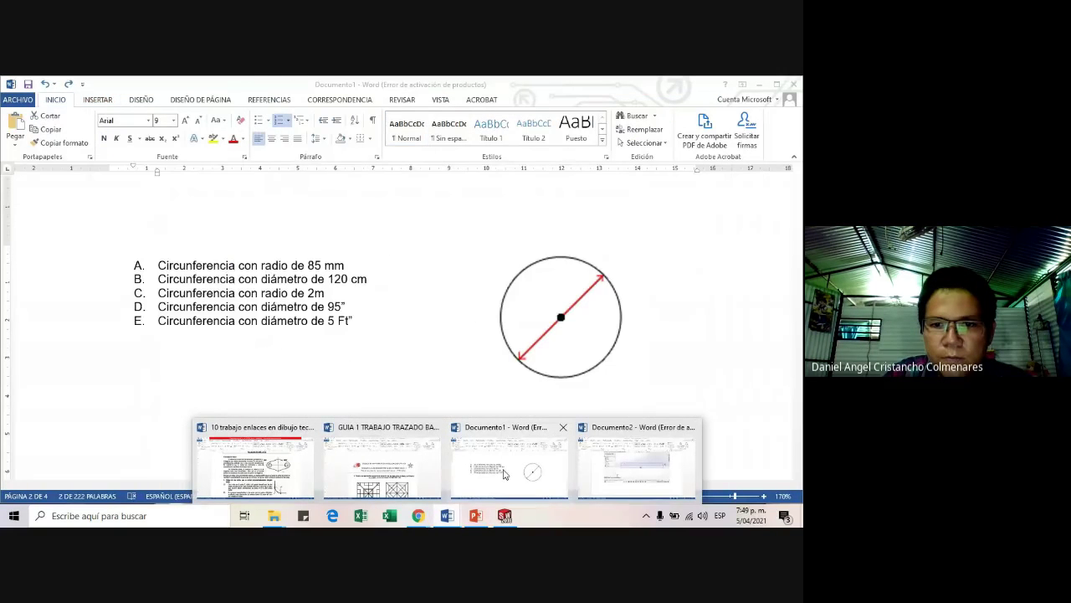
pyautogui.click(607, 430)
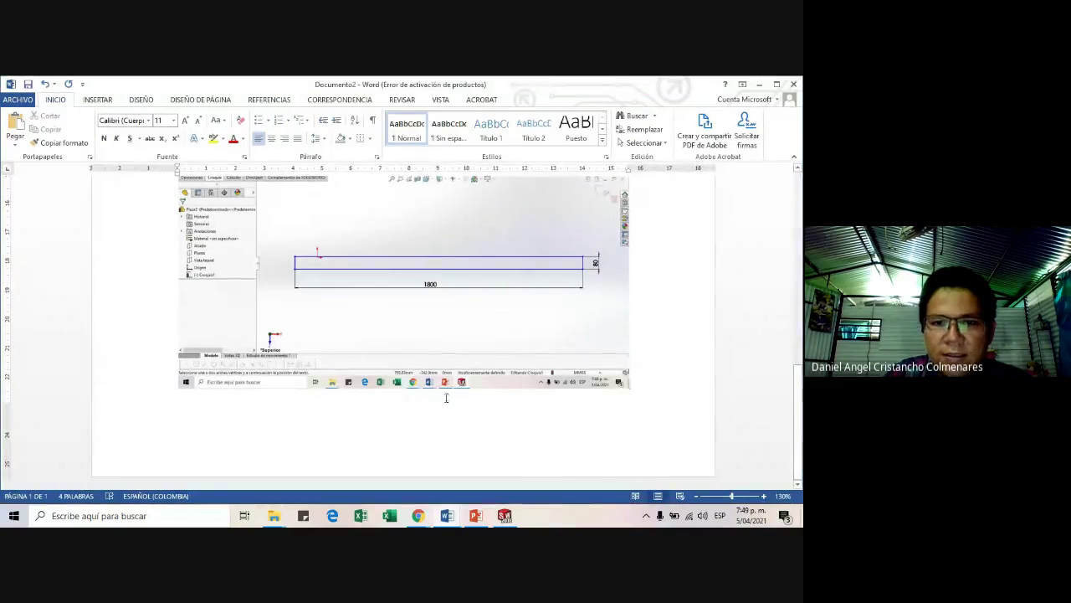
pyautogui.press('Return')
pyautogui.press('Return')
pyautogui.press('Return')
pyautogui.press('Return')
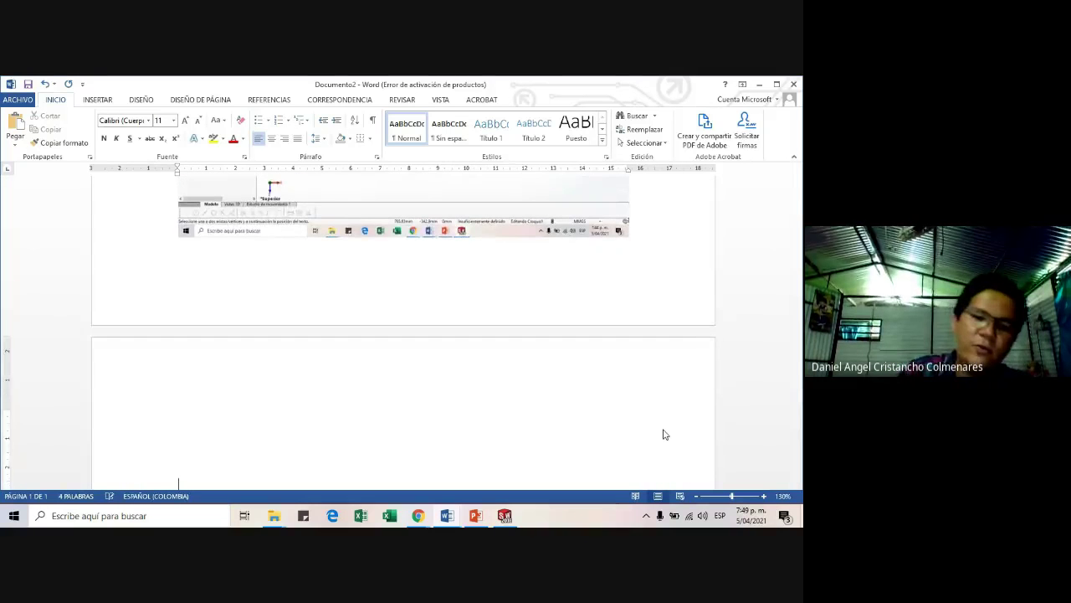
pyautogui.hotkey('ctrl', 'v')
pyautogui.click(502, 383)
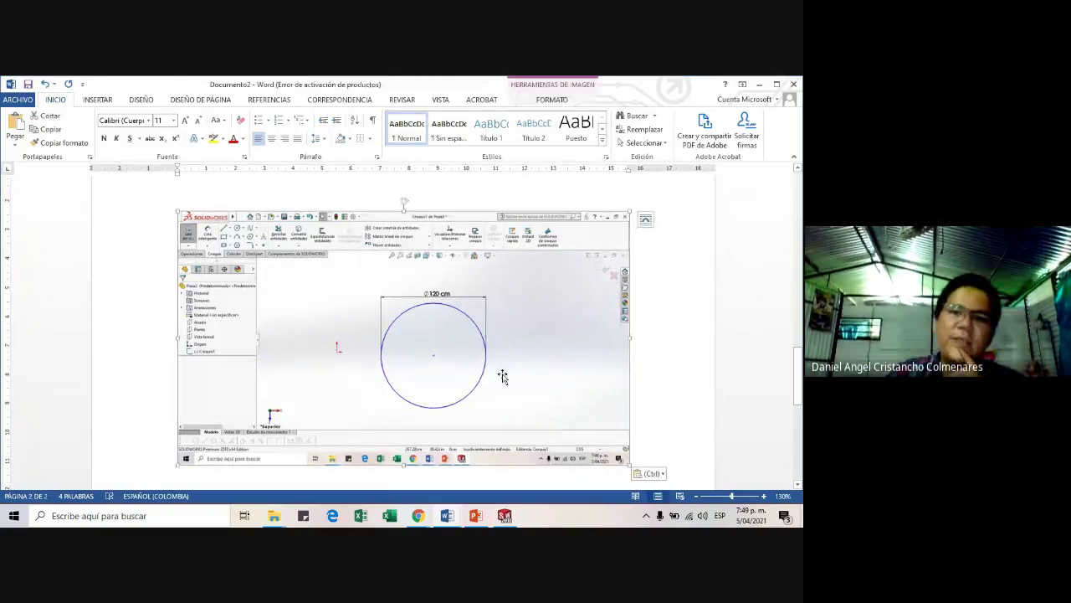
# - Check the GUIA 1 TRABAJO TRAZADO BASICO document, and examine exercise 2's instruction and square line patterns in Documento1
pyautogui.click(456, 523)
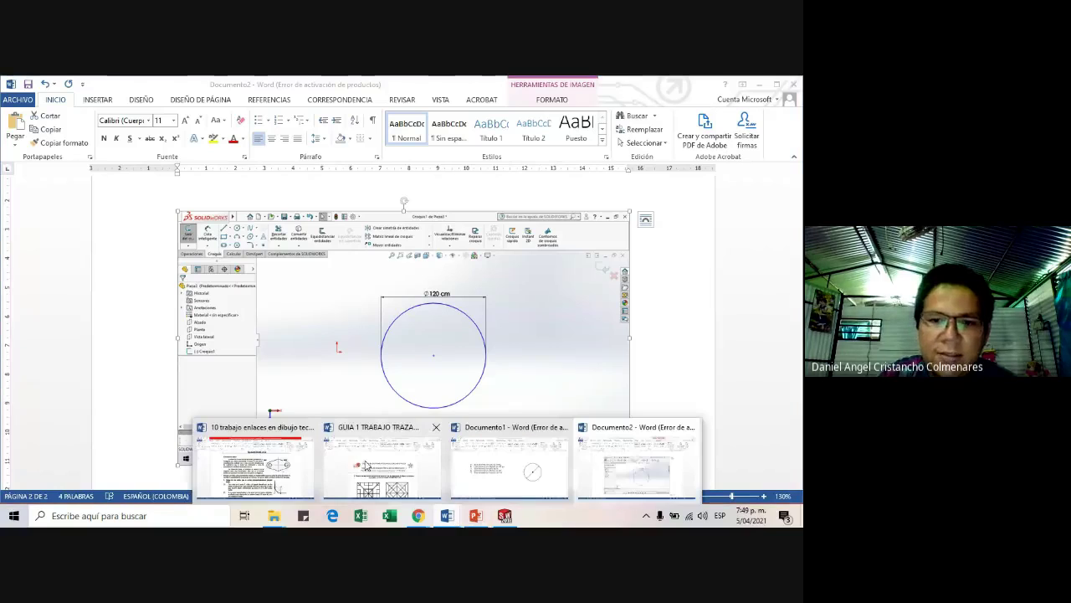
pyautogui.click(361, 466)
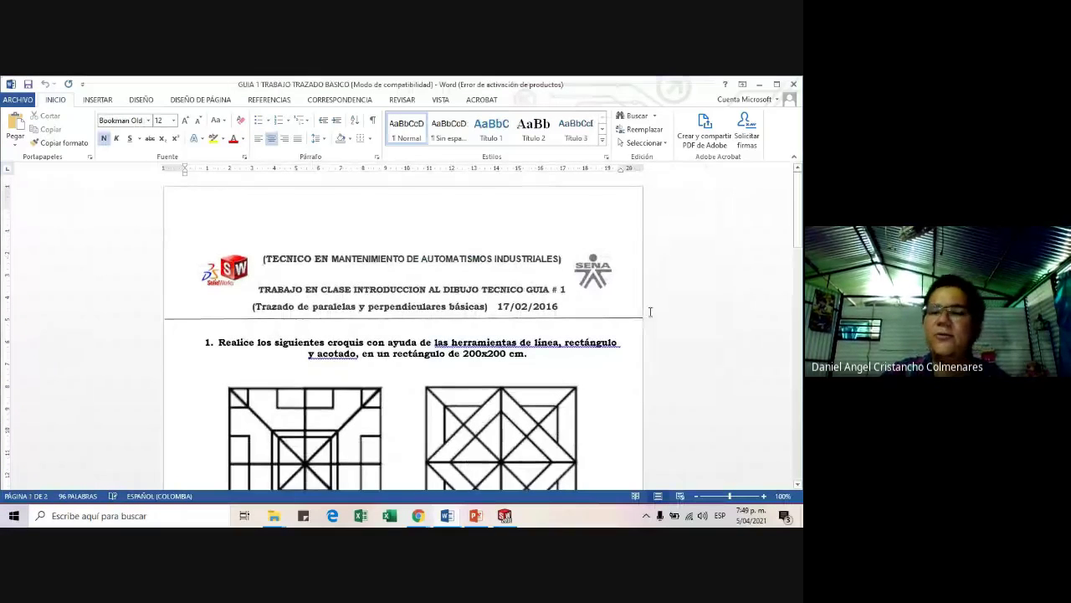
pyautogui.scroll(-4, 649, 312)
pyautogui.scroll(2, 423, 486)
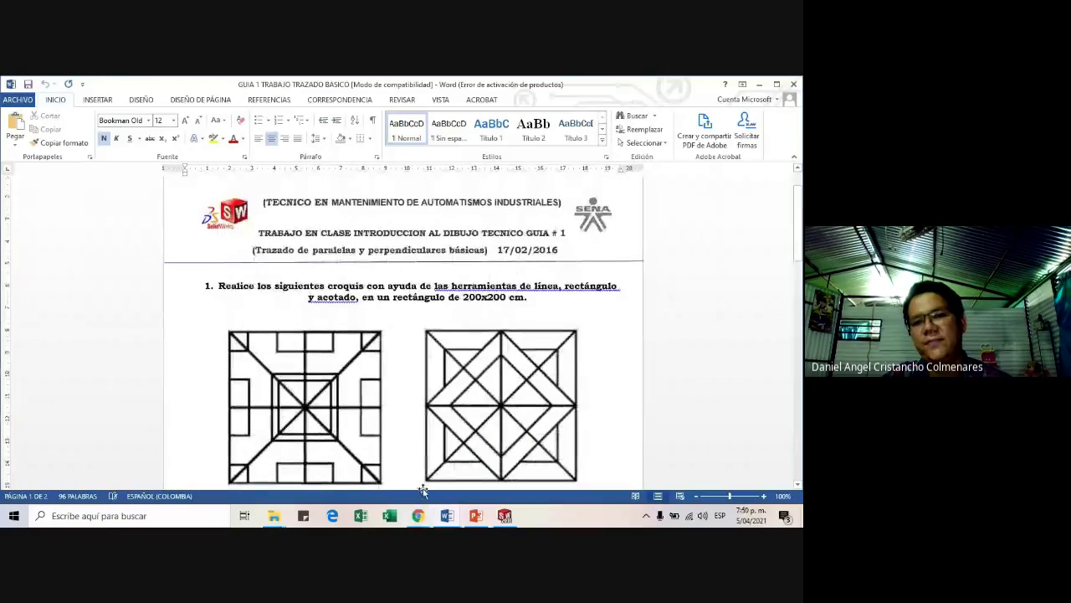
pyautogui.click(446, 517)
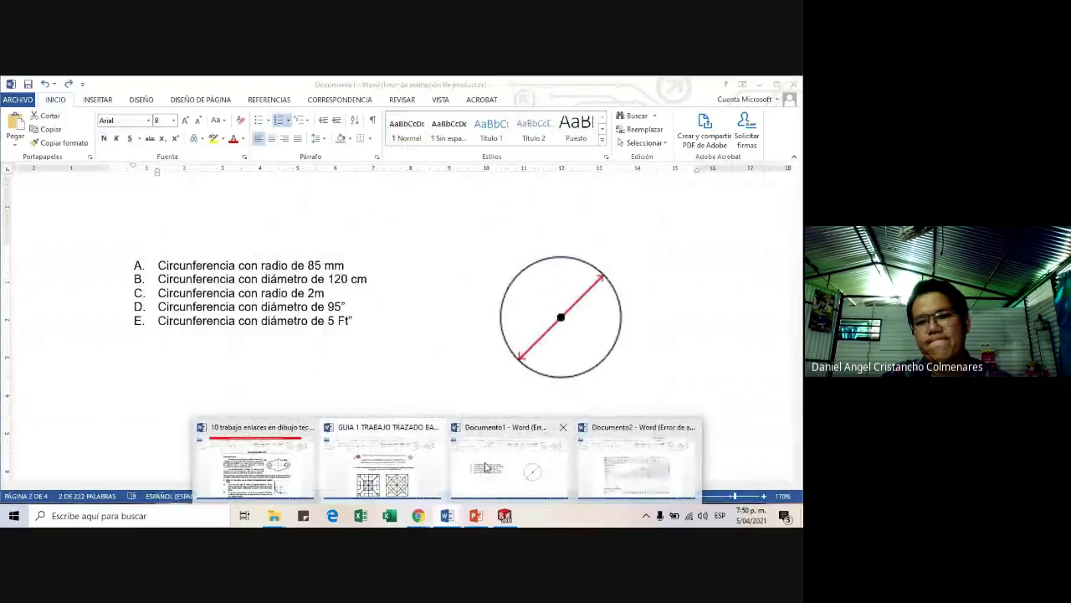
pyautogui.click(494, 467)
pyautogui.scroll(-5, 552, 376)
pyautogui.scroll(-3, 601, 384)
pyautogui.scroll(4, 601, 383)
pyautogui.scroll(-7, 602, 378)
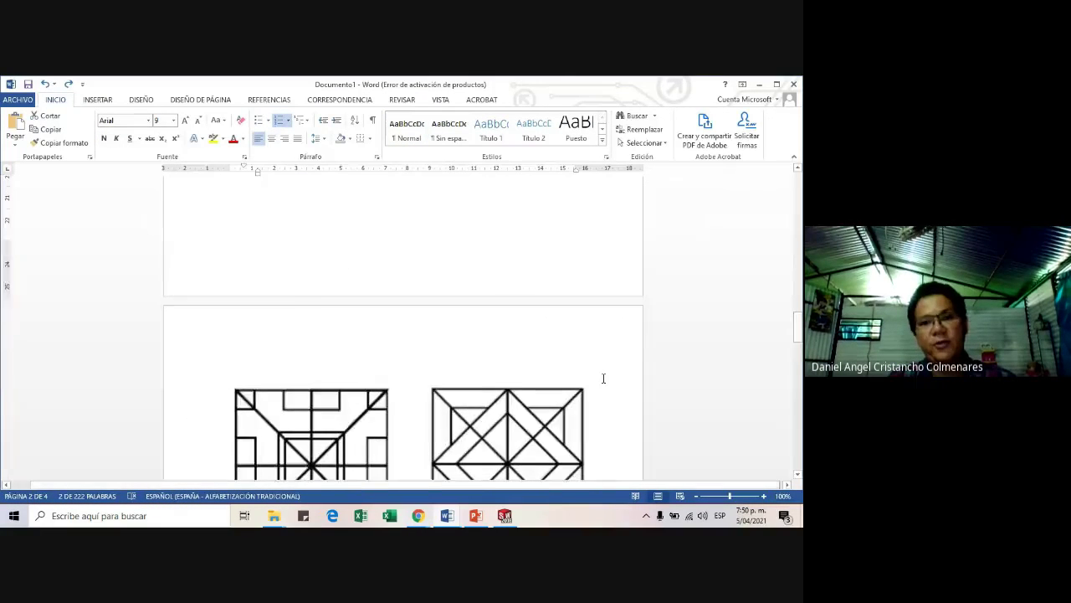
pyautogui.scroll(-3, 603, 378)
pyautogui.click(496, 307)
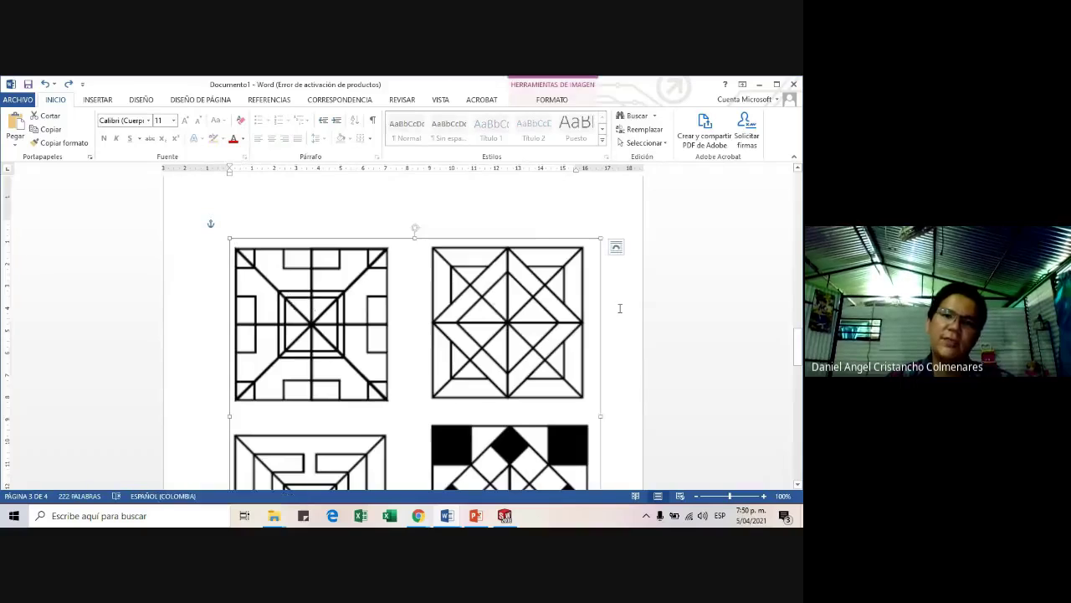
pyautogui.scroll(10, 619, 310)
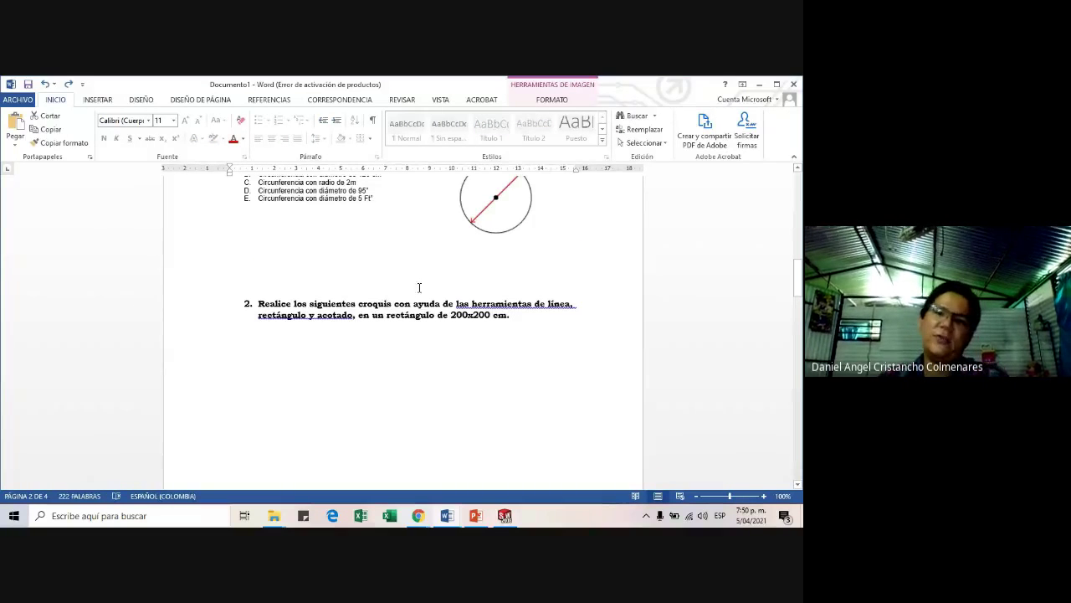
pyautogui.scroll(3, 509, 334)
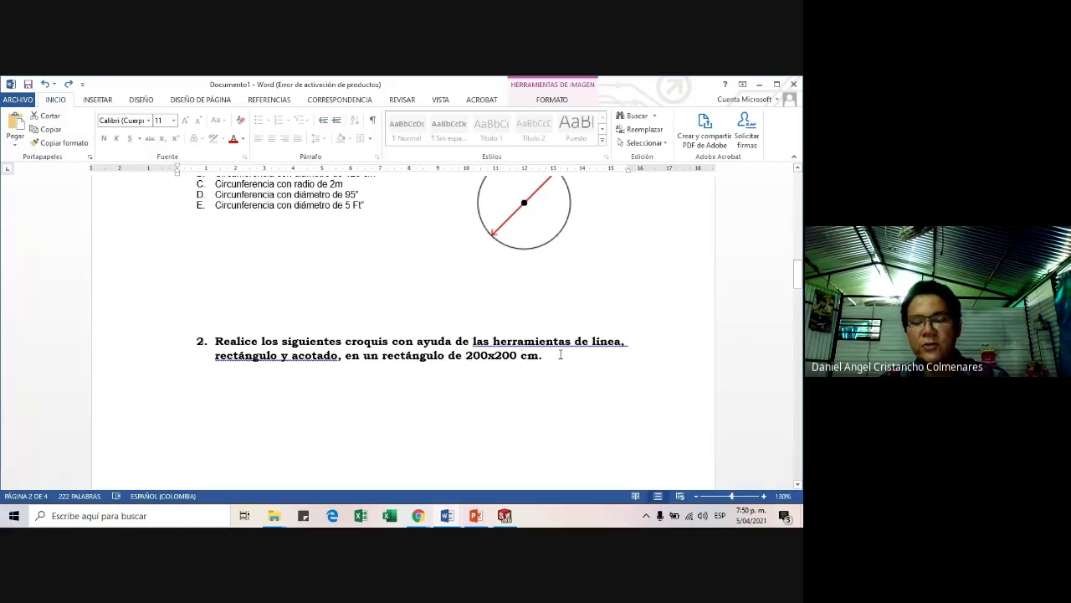
pyautogui.scroll(-10, 560, 354)
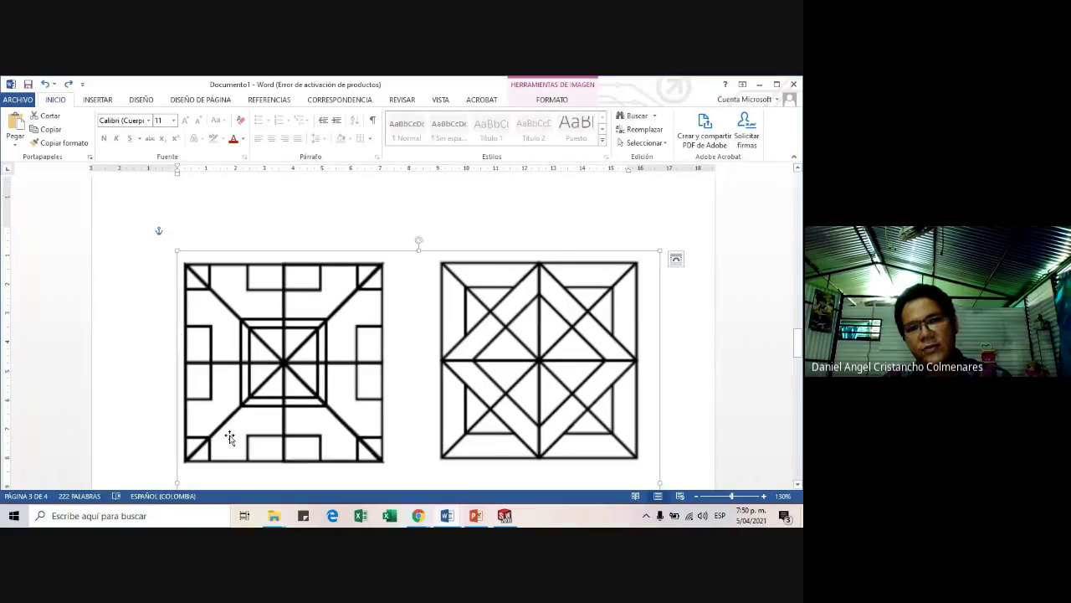
pyautogui.click(264, 325)
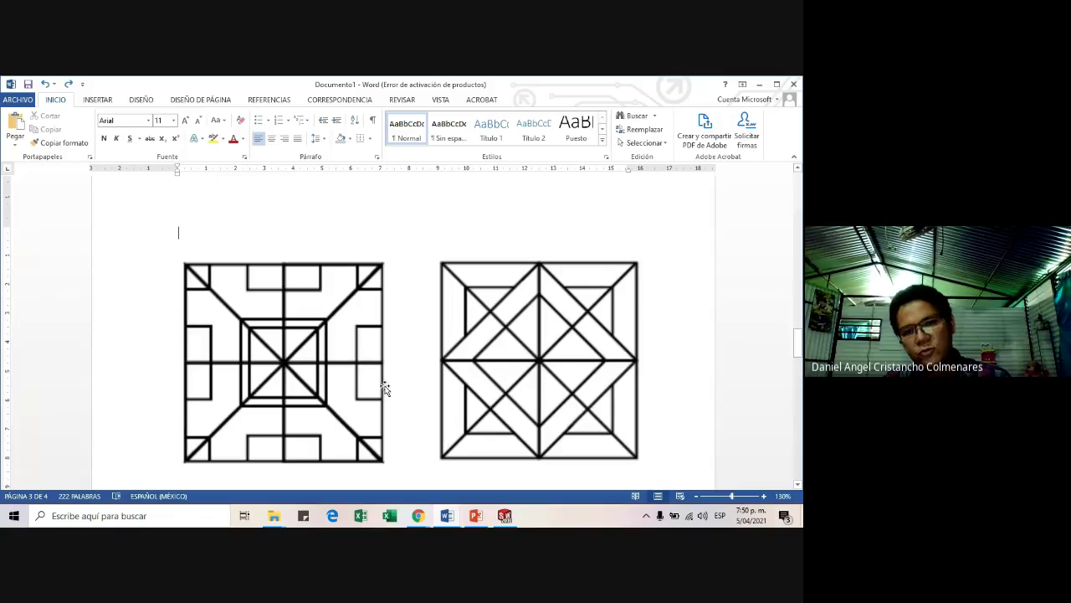
# - Switch to SOLIDWORKS, keep the CGS unit system and delete the dimensioned circle from the sketch
pyautogui.click(502, 515)
pyautogui.click(716, 499)
pyautogui.click(701, 436)
pyautogui.moveTo(677, 443); pyautogui.dragTo(227, 186)
pyautogui.press('Delete')
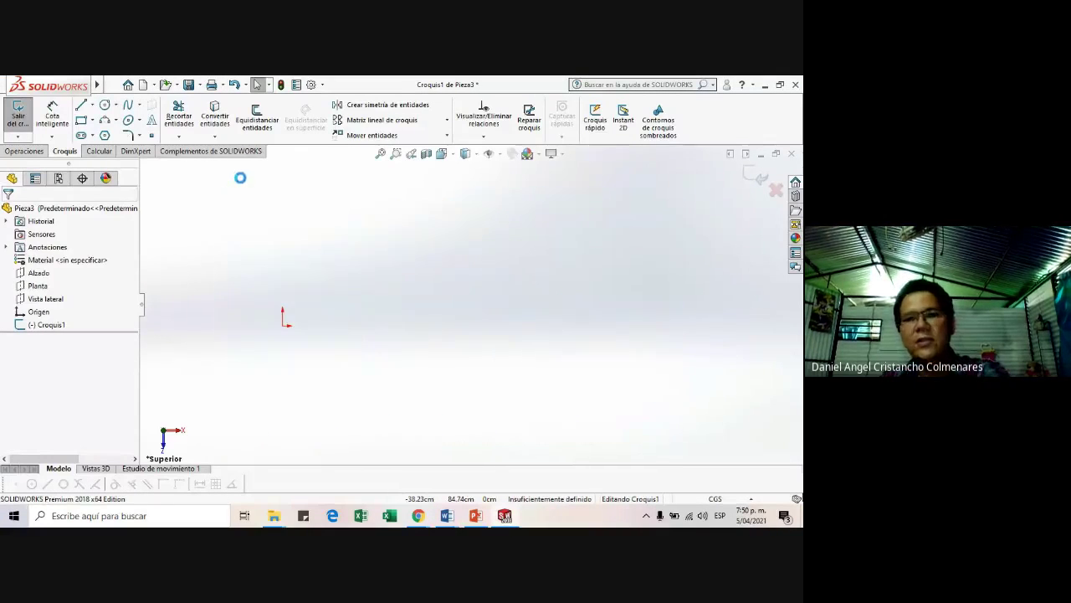
# - Draw a corner rectangle about 127 cm wide to the right of the sketch origin
pyautogui.click(80, 120)
pyautogui.click(379, 228)
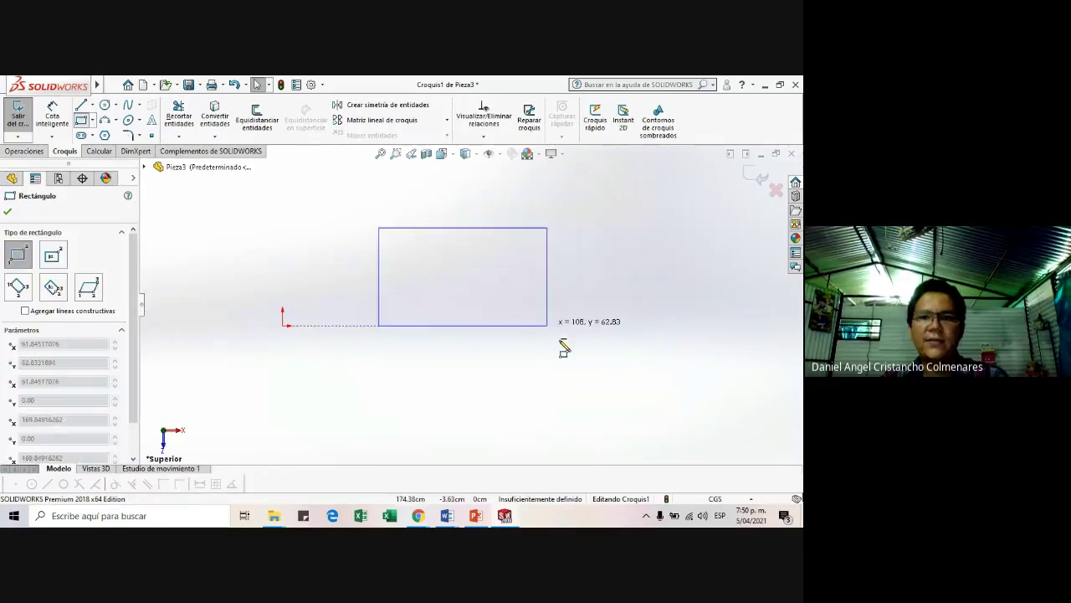
pyautogui.click(577, 395)
# - Dimension the rectangle's top and left edges at 200 cm each and fit the square in view
pyautogui.rightClick(651, 352)
pyautogui.click(488, 228)
pyautogui.click(488, 211)
pyautogui.write('200')
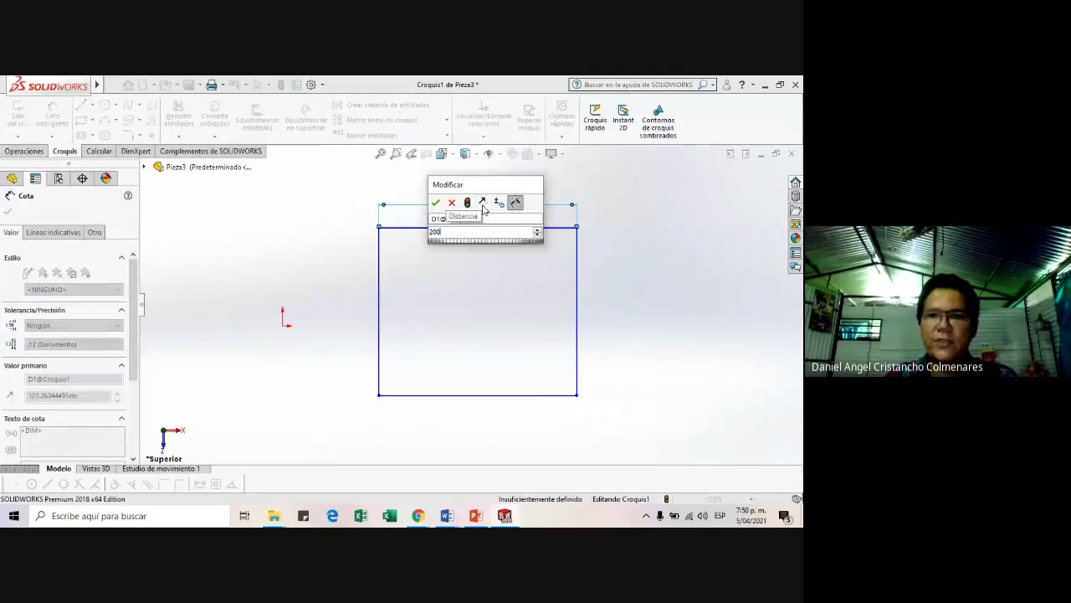
pyautogui.press('Return')
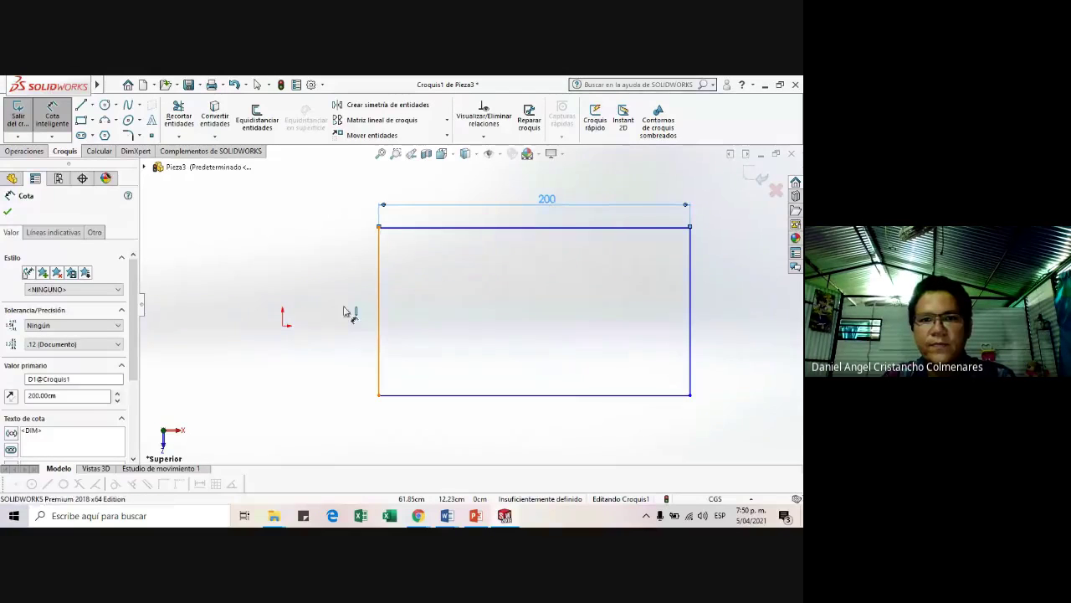
pyautogui.click(360, 311)
pyautogui.click(346, 310)
pyautogui.write('200')
pyautogui.press('Return')
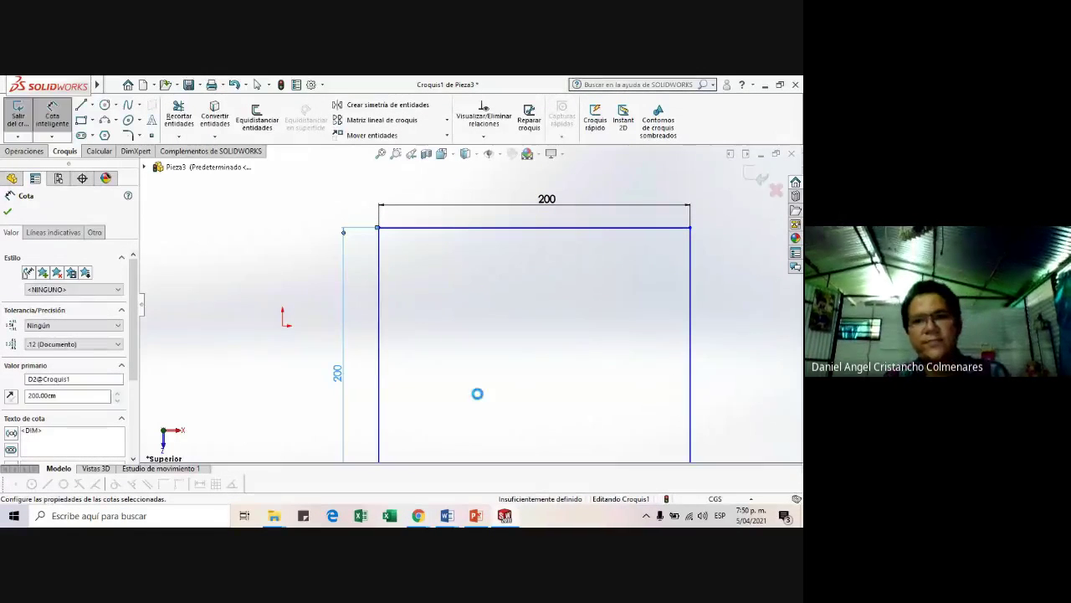
pyautogui.press('f')
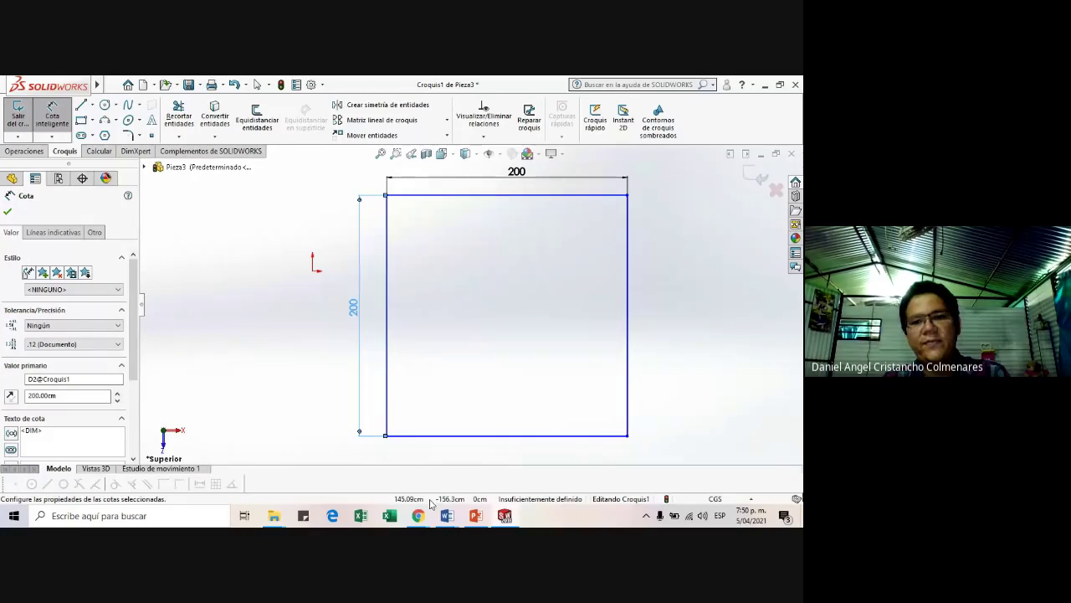
# - Switch to Chrome and read the messages in the Meet chat and the Curso Solidworks WhatsApp group
pyautogui.moveTo(418, 515)
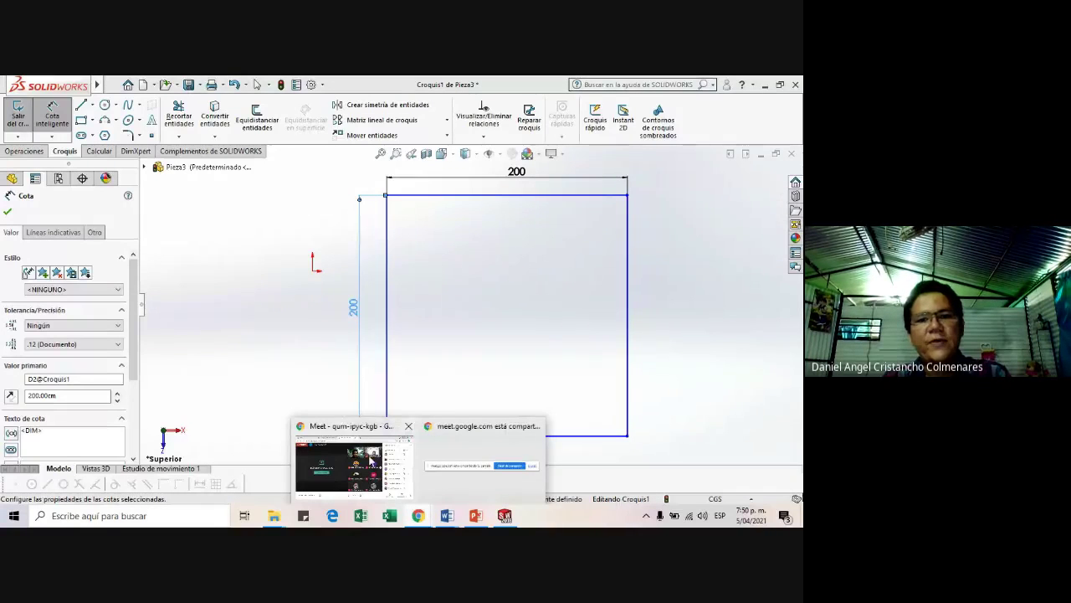
pyautogui.click(371, 458)
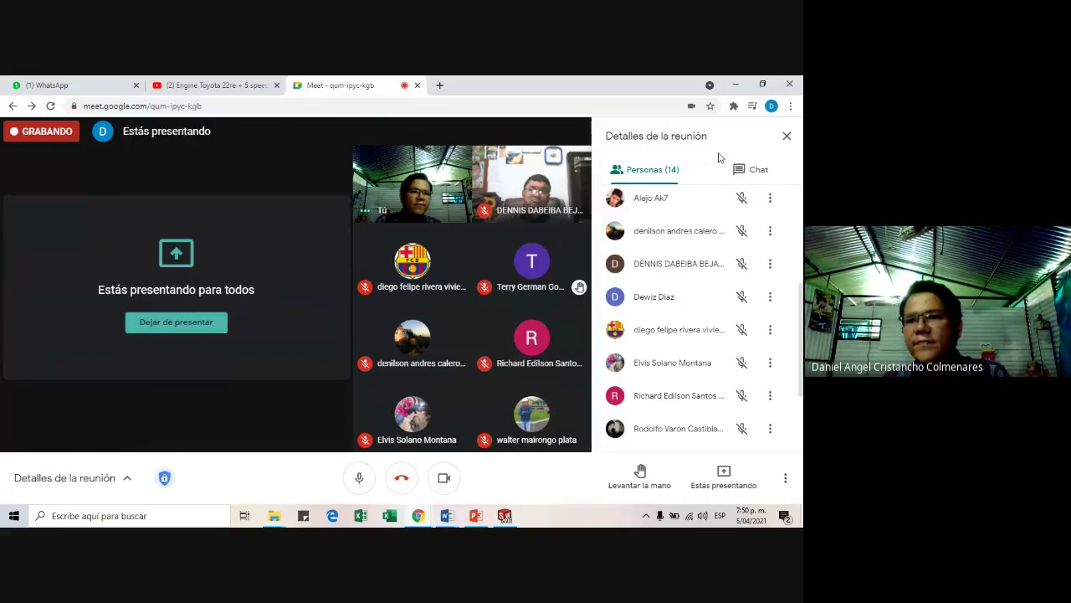
pyautogui.click(748, 173)
pyautogui.click(90, 88)
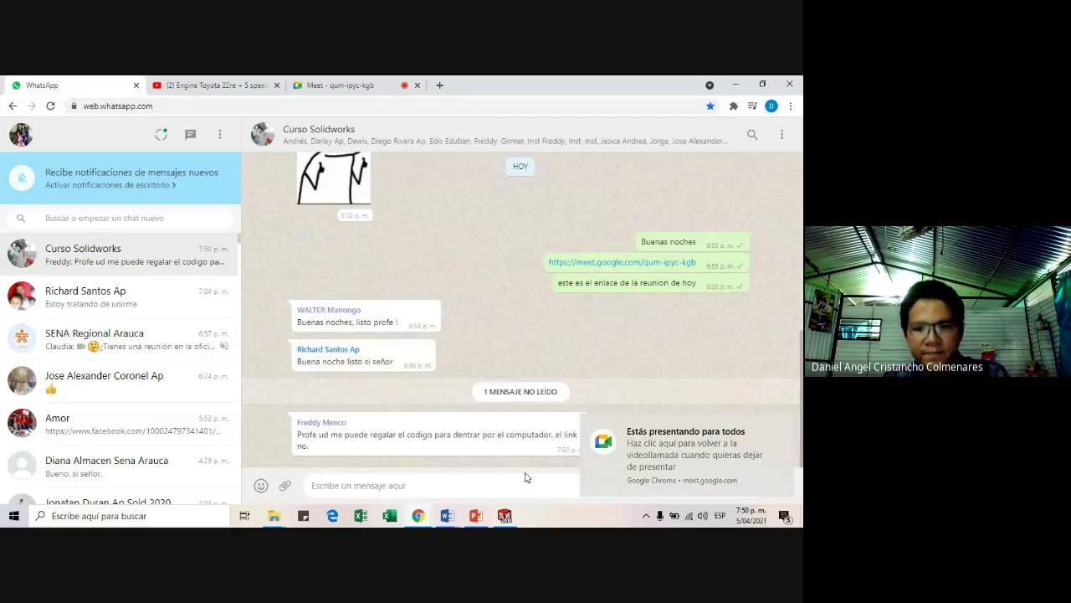
pyautogui.click(788, 428)
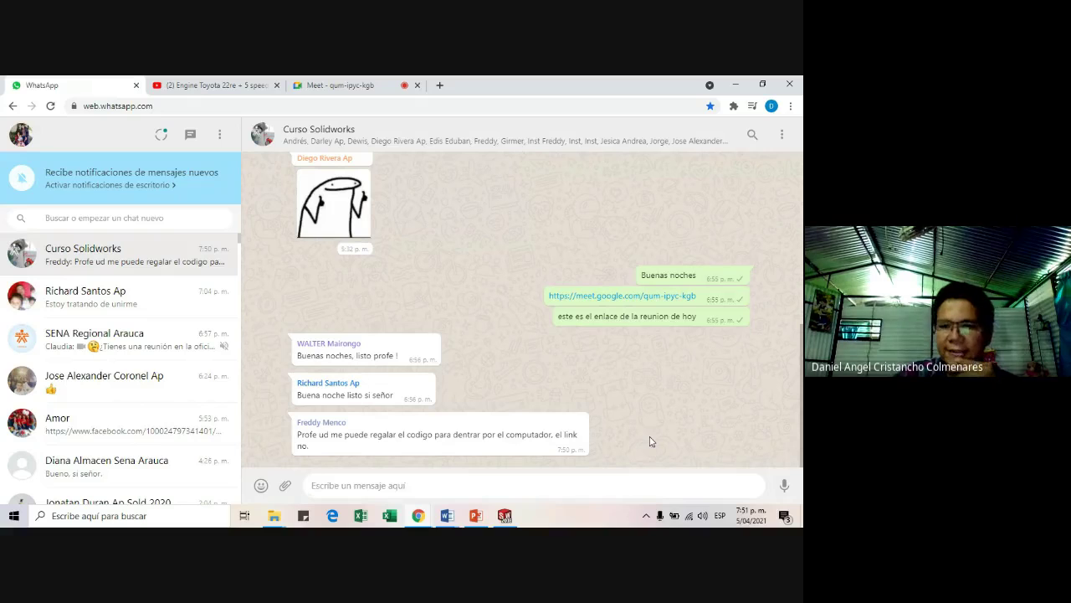
pyautogui.click(339, 84)
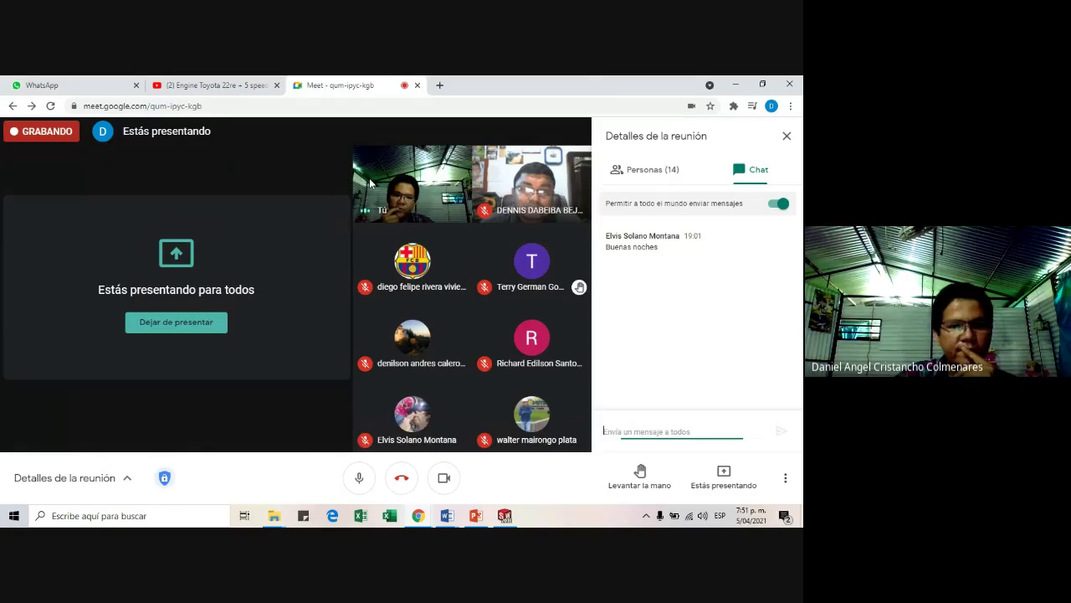
# - Copy the Meet joining information and send the meeting link to the Curso Solidworks WhatsApp group
pyautogui.click(72, 477)
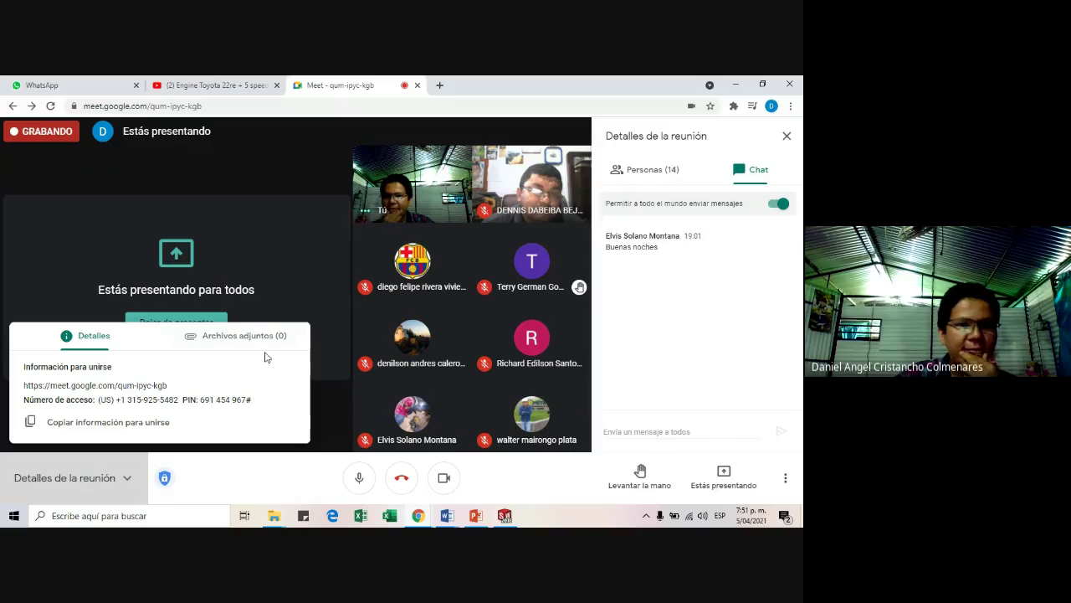
pyautogui.click(149, 421)
pyautogui.click(76, 85)
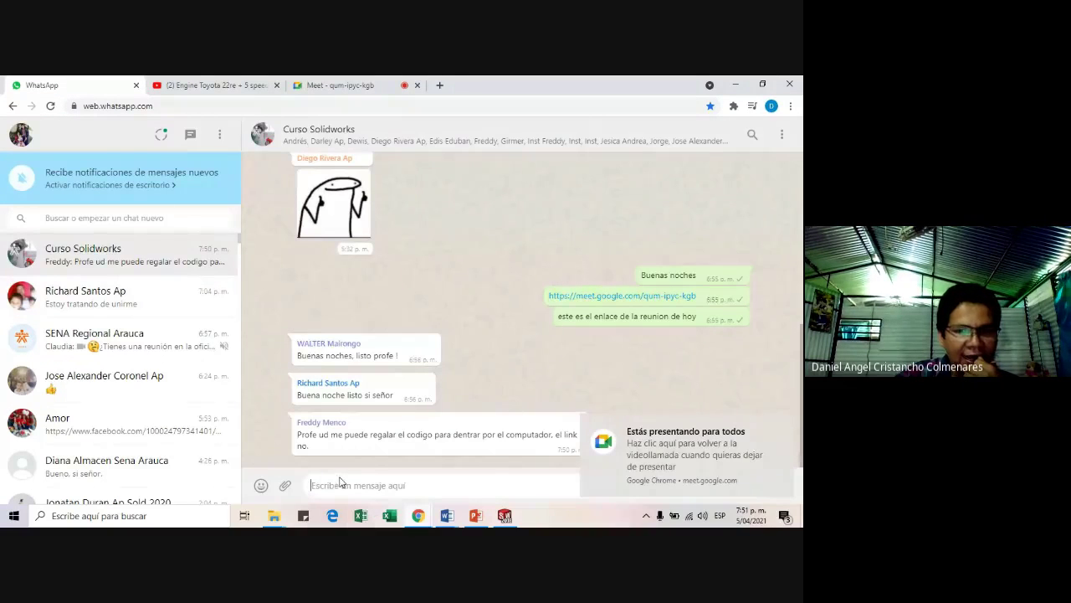
pyautogui.write('https://meet.google.com/qum-ipyc-kgb')
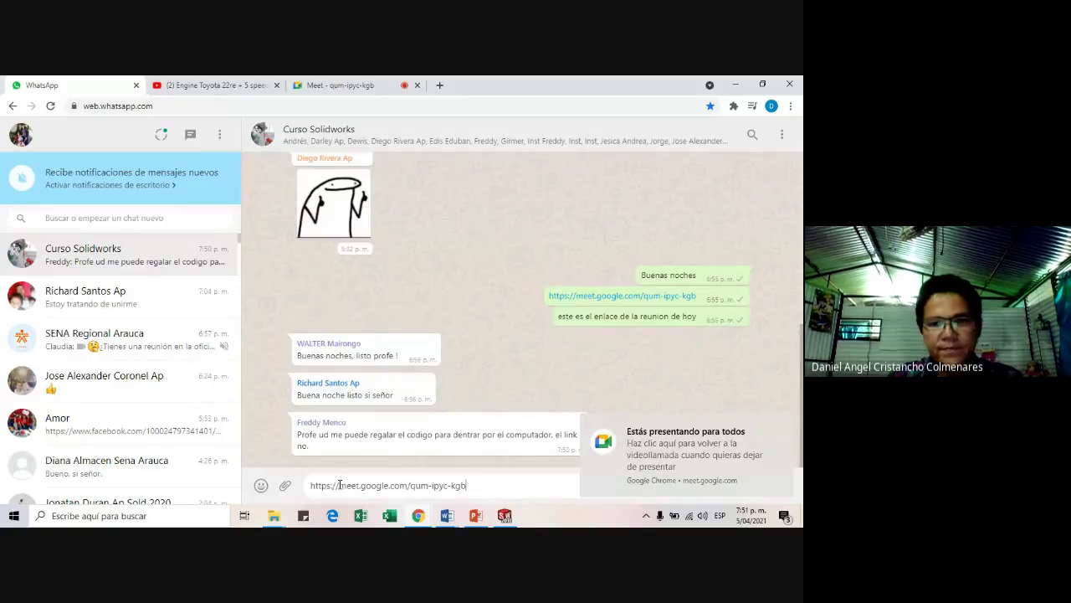
pyautogui.press('Return')
# - Minimize Chrome to return to the SOLIDWORKS sketch and deselect the square's height dimension
pyautogui.click(333, 85)
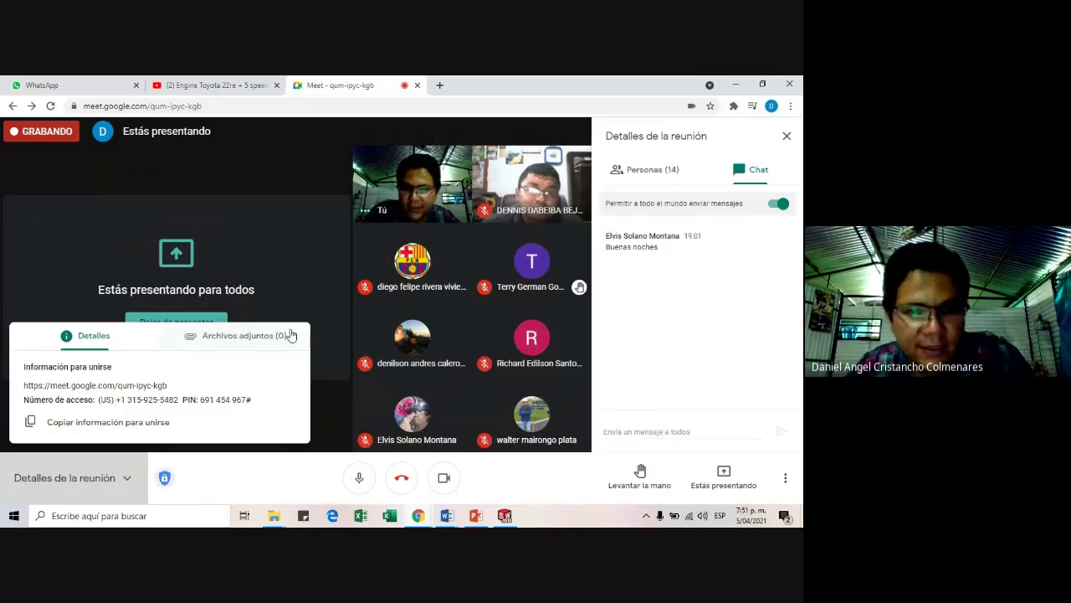
pyautogui.click(736, 85)
pyautogui.press('Escape')
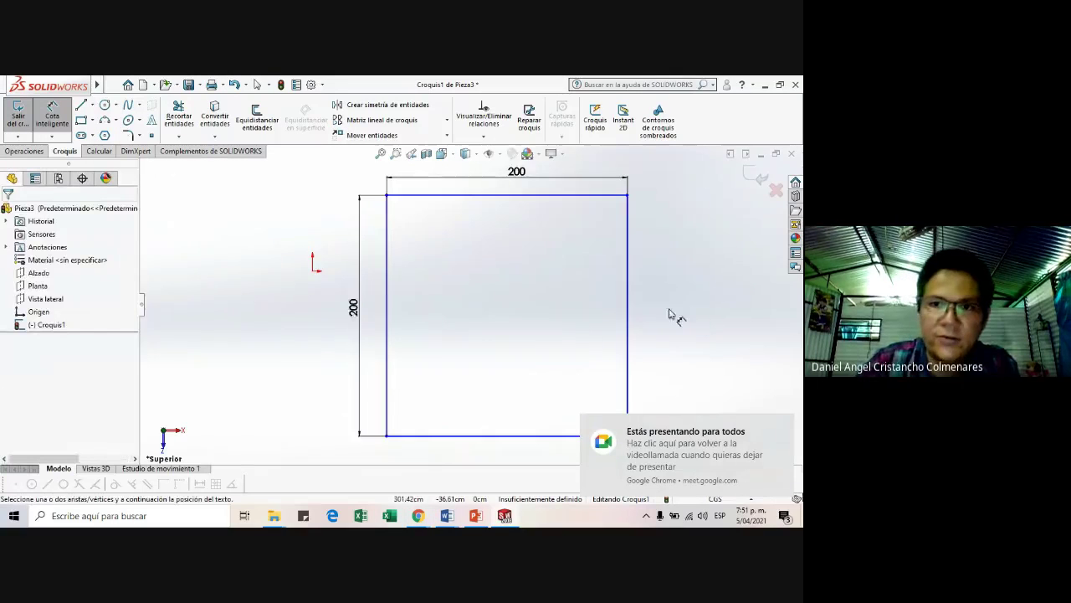
pyautogui.scroll(-2, 675, 311)
pyautogui.scroll(4, 513, 326)
pyautogui.scroll(-3, 505, 301)
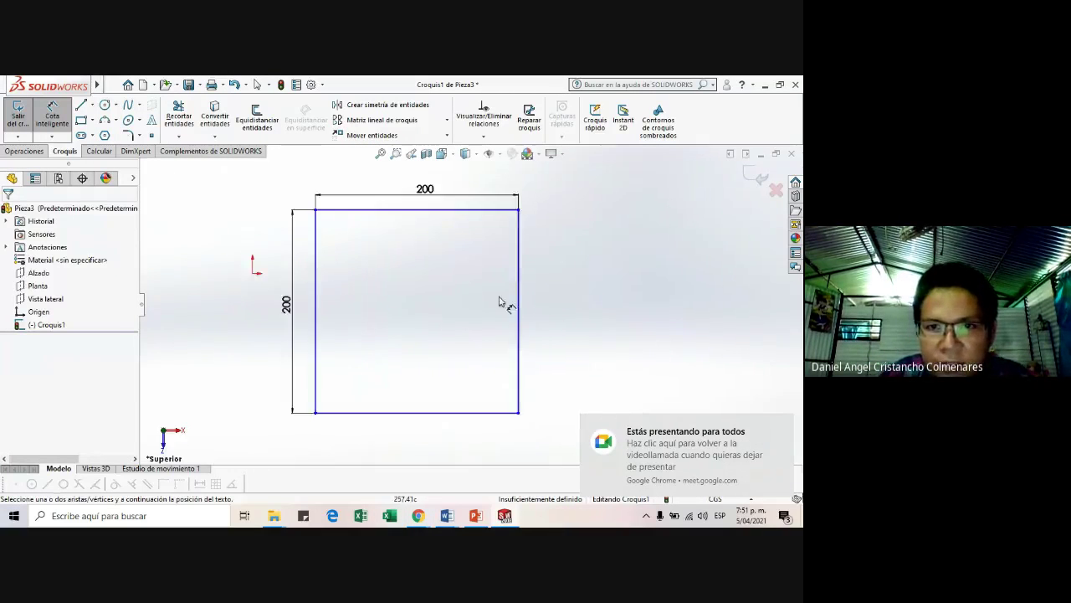
# - Switch back to Documento1 in Word and study the first square pattern of exercise 2
pyautogui.hotkey('alt', 'Tab')
pyautogui.hotkey('alt', 'Tab')
pyautogui.hotkey('alt', 'Tab')
pyautogui.click(446, 516)
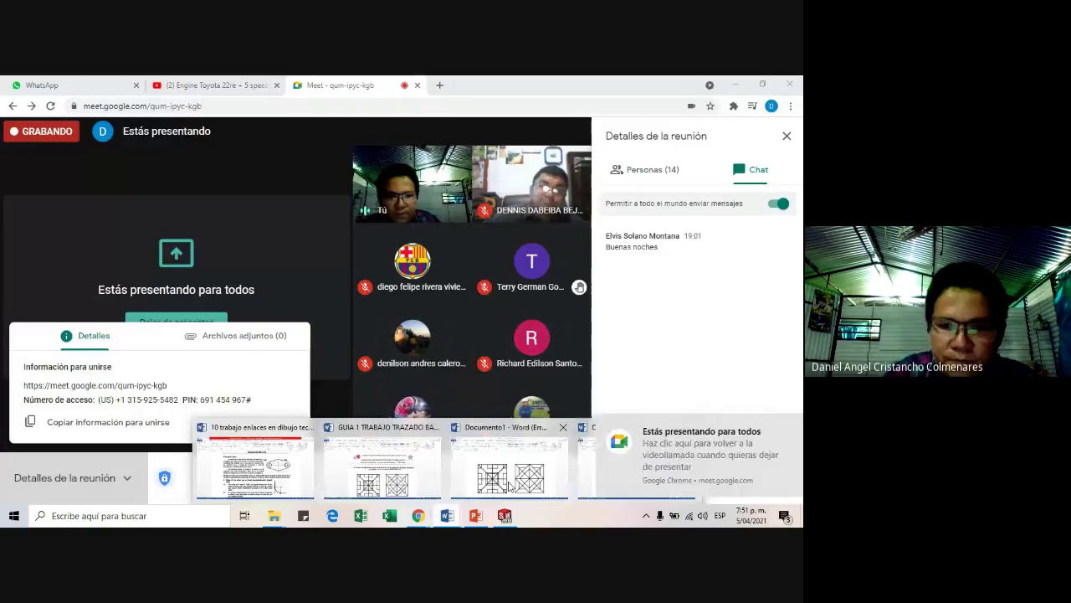
pyautogui.click(515, 465)
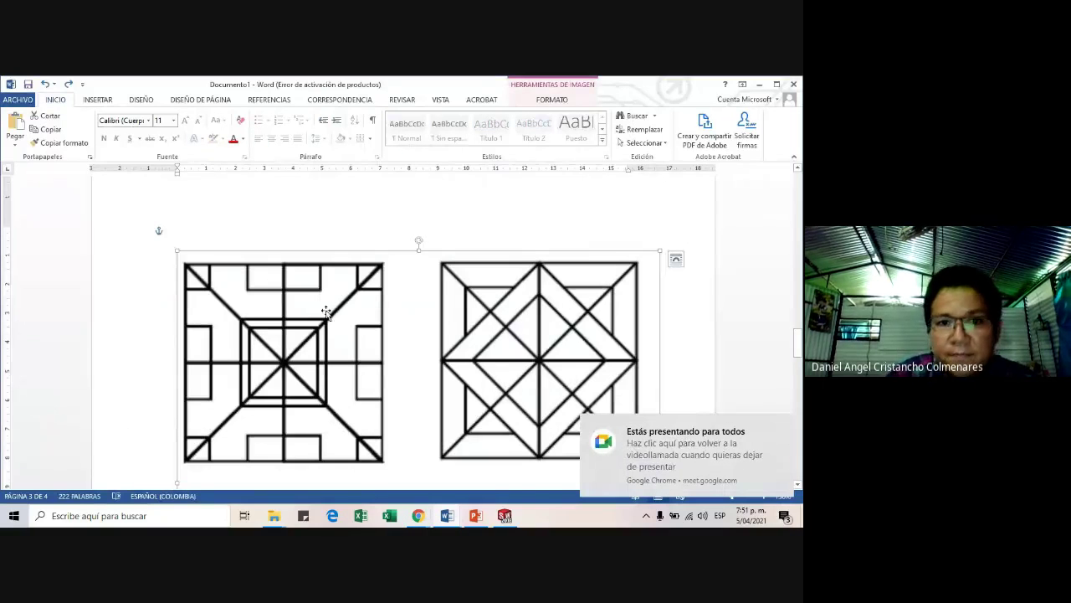
pyautogui.scroll(-1, 326, 313)
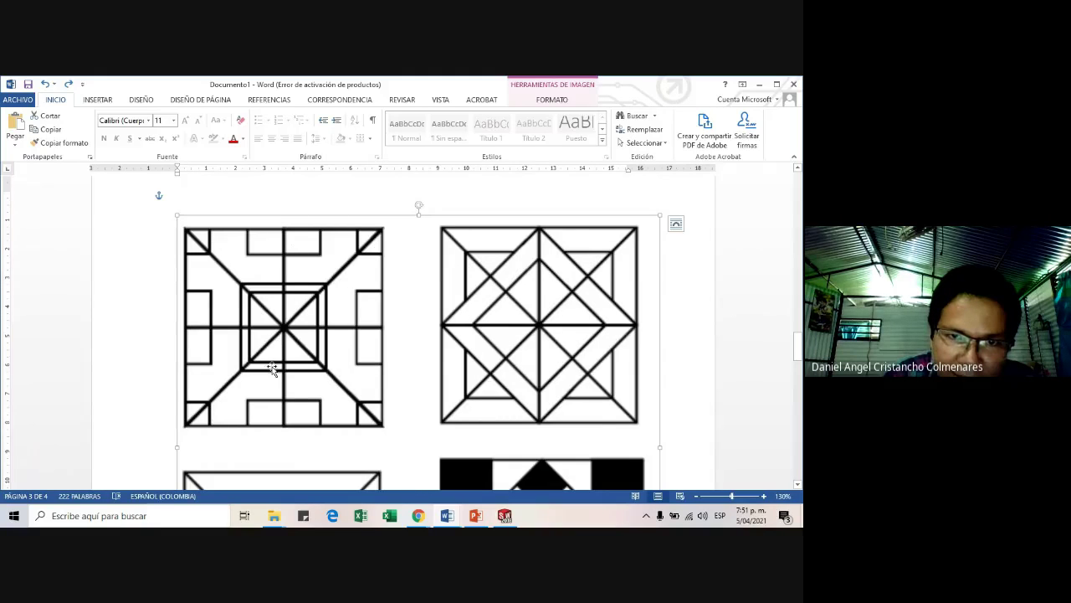
# - Switch back to SOLIDWORKS and draw both diagonals of the 200 cm square from corner to corner
pyautogui.hotkey('alt', 'Tab')
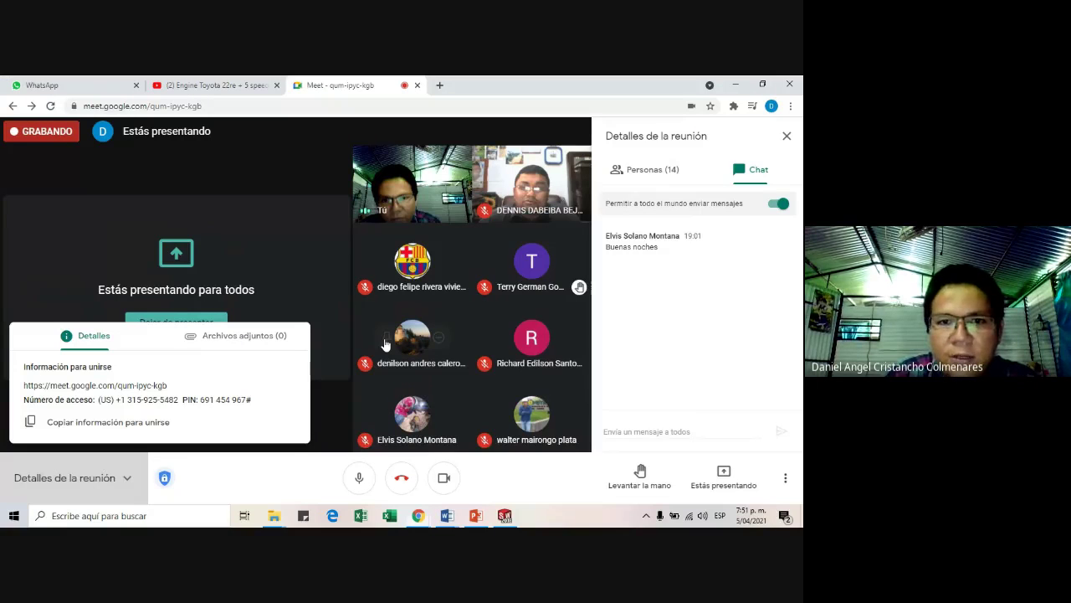
pyautogui.hotkey('alt', 'Tab')
pyautogui.click(80, 105)
pyautogui.click(264, 188)
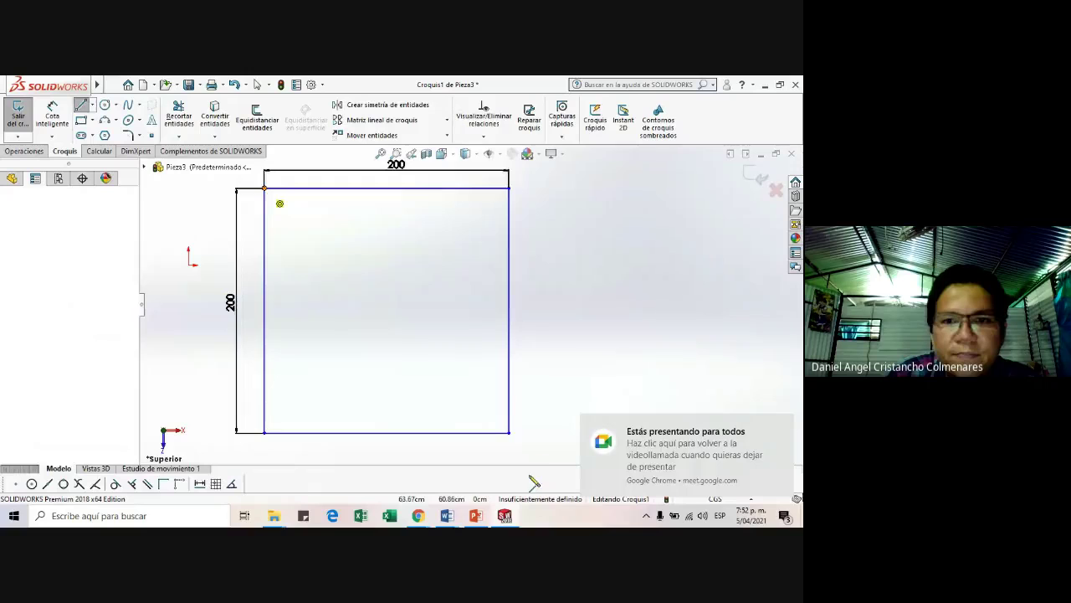
pyautogui.doubleClick(510, 433)
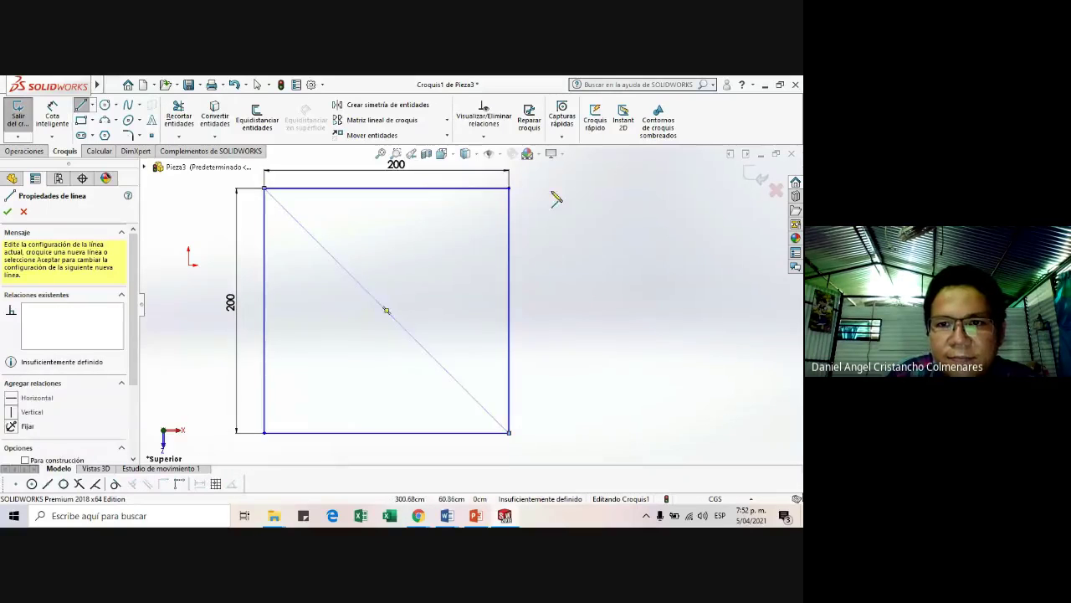
pyautogui.click(509, 189)
pyautogui.doubleClick(265, 433)
pyautogui.press('Escape')
# - Check the first pattern in Word, and in SOLIDWORKS draw the square's horizontal and vertical centre lines between opposite side midpoints
pyautogui.hotkey('alt', 'Tab')
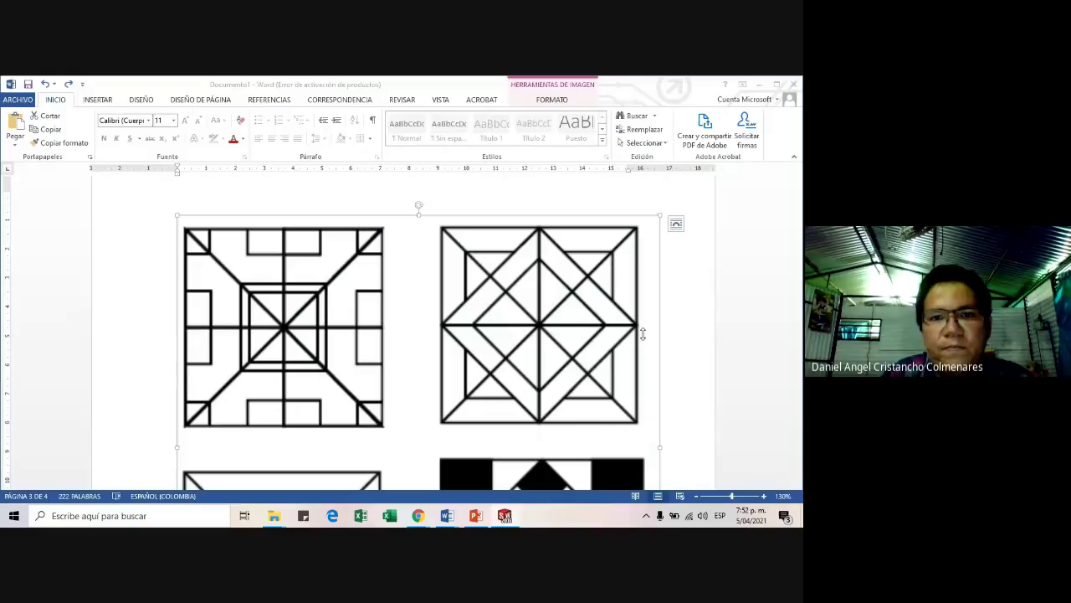
pyautogui.hotkey('alt', 'Tab')
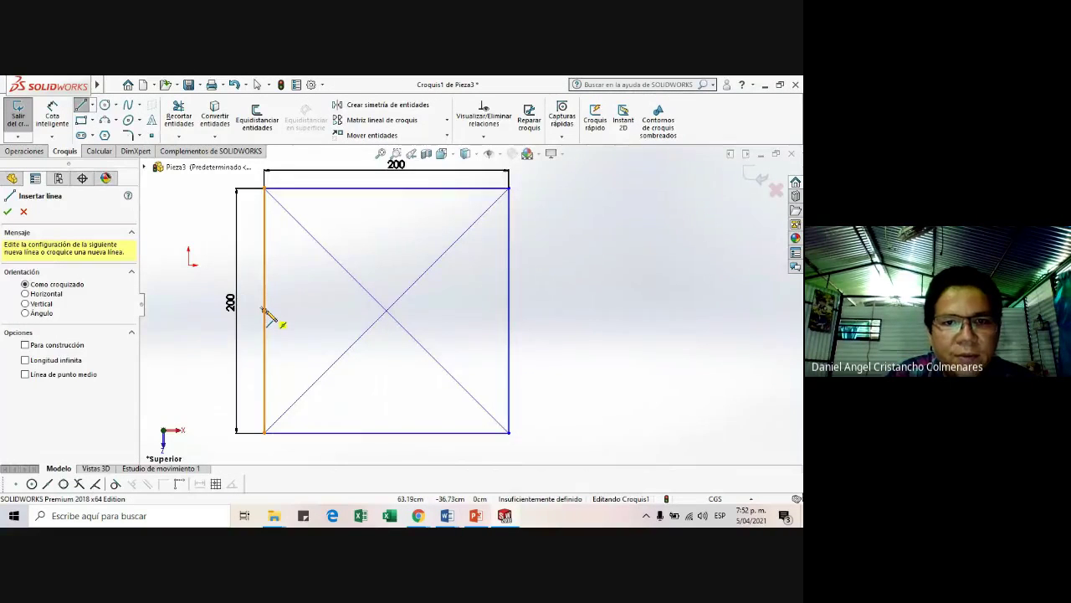
pyautogui.click(264, 310)
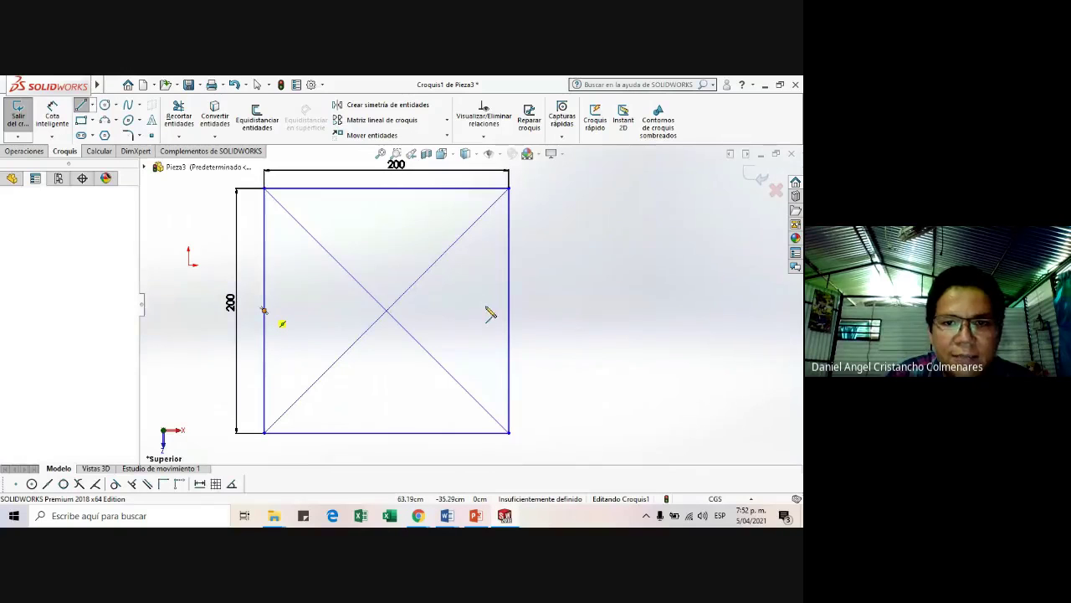
pyautogui.click(509, 311)
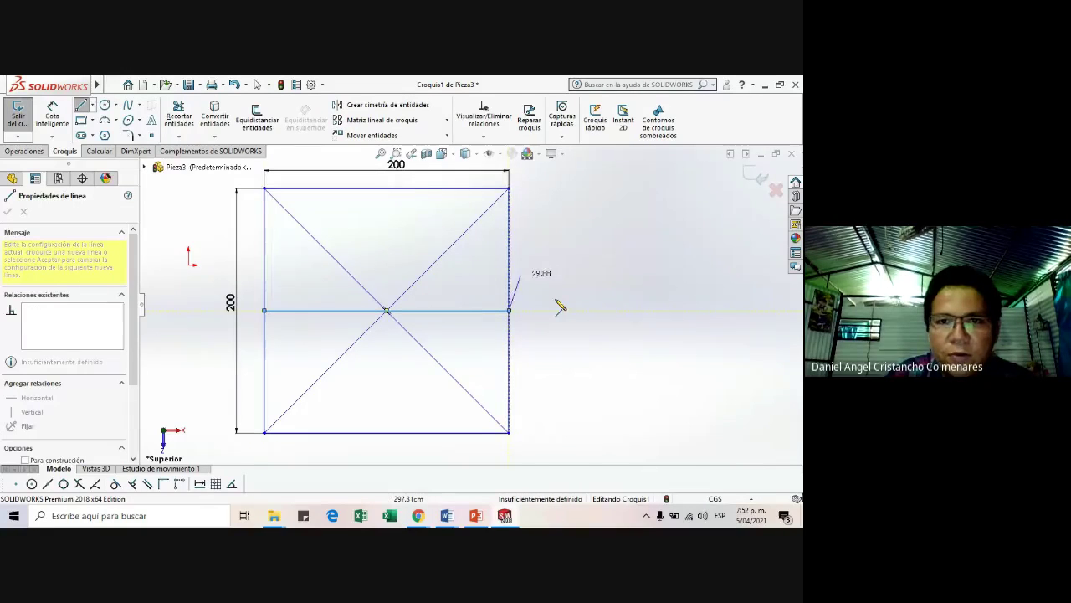
pyautogui.press('Escape')
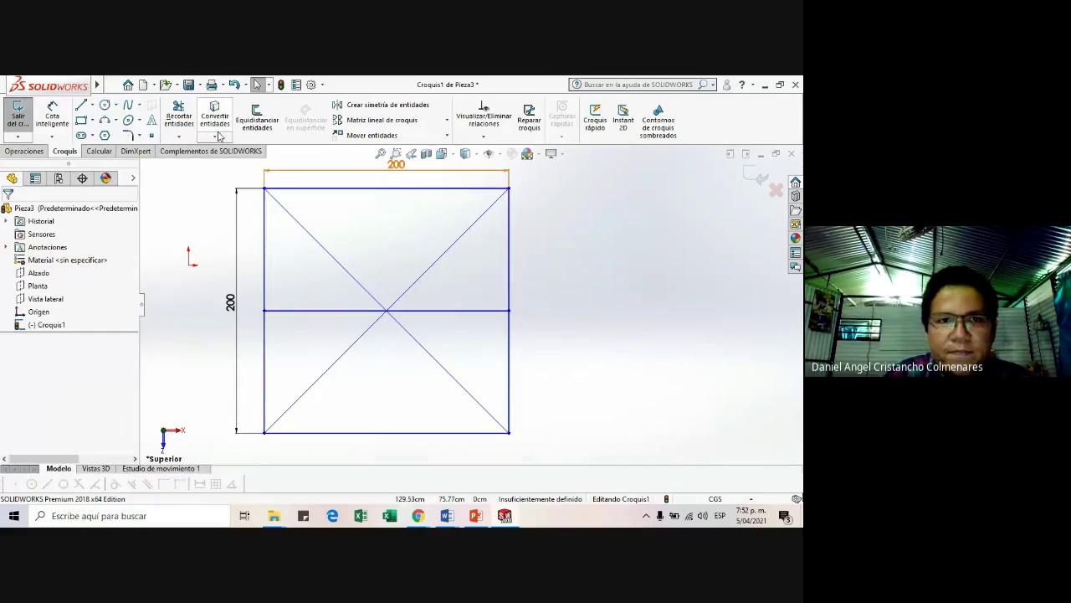
pyautogui.click(96, 106)
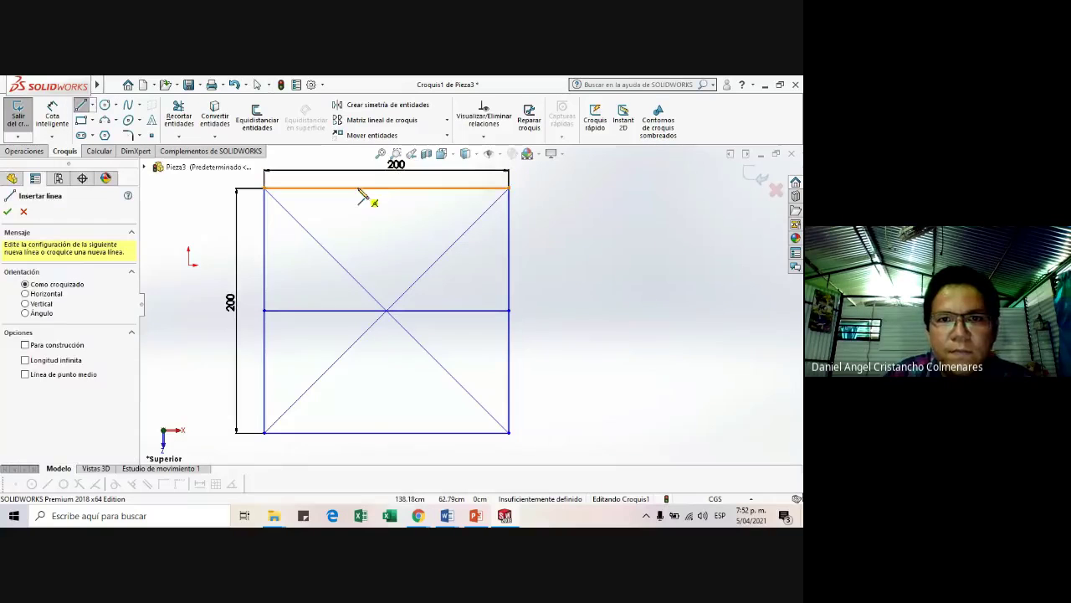
pyautogui.click(387, 189)
pyautogui.click(386, 432)
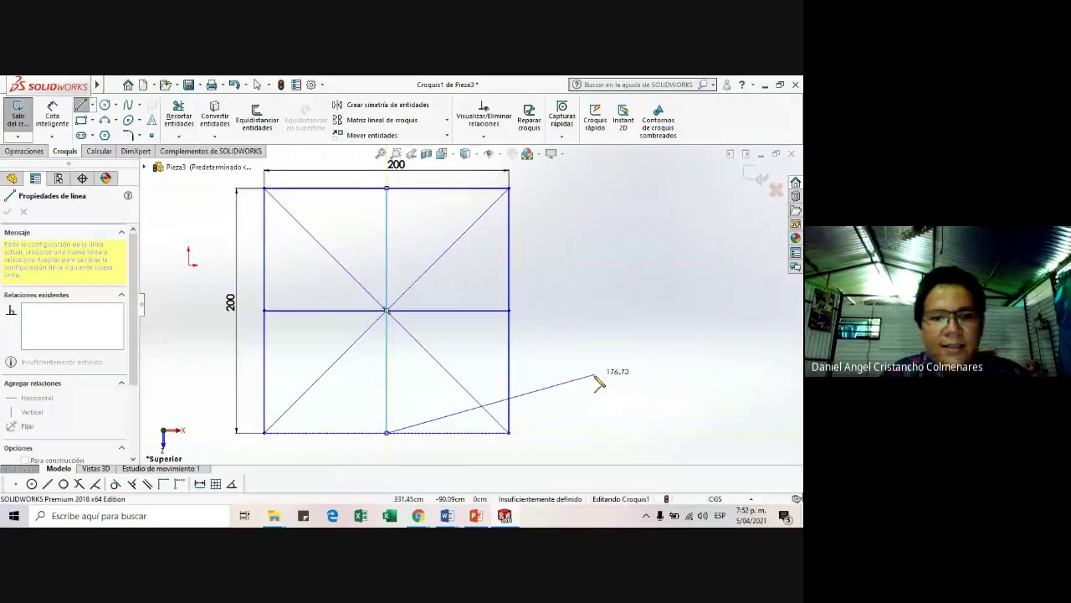
pyautogui.press('Escape')
# - Compare with the Word pattern and, in SOLIDWORKS, draw a small corner square of about 21 cm in the square's upper-right corner
pyautogui.hotkey('alt', 'Tab')
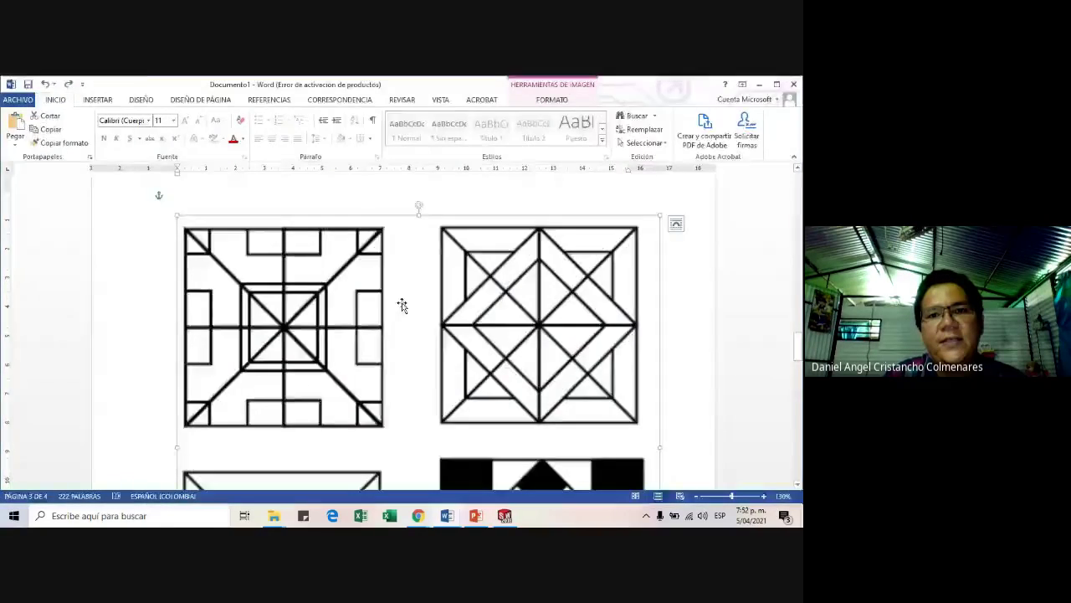
pyautogui.hotkey('alt', 'Tab')
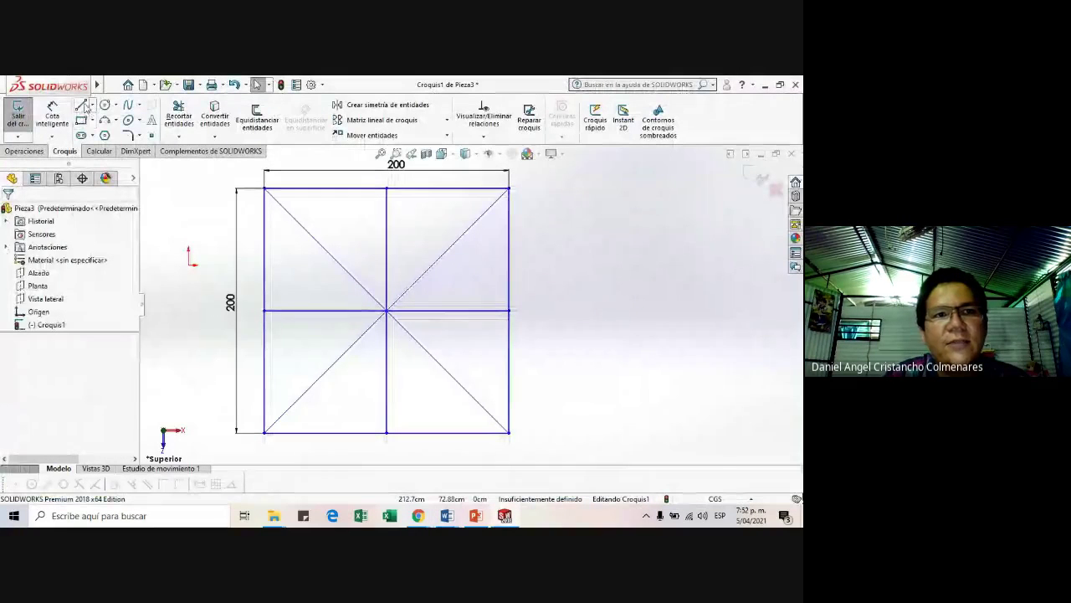
pyautogui.click(81, 105)
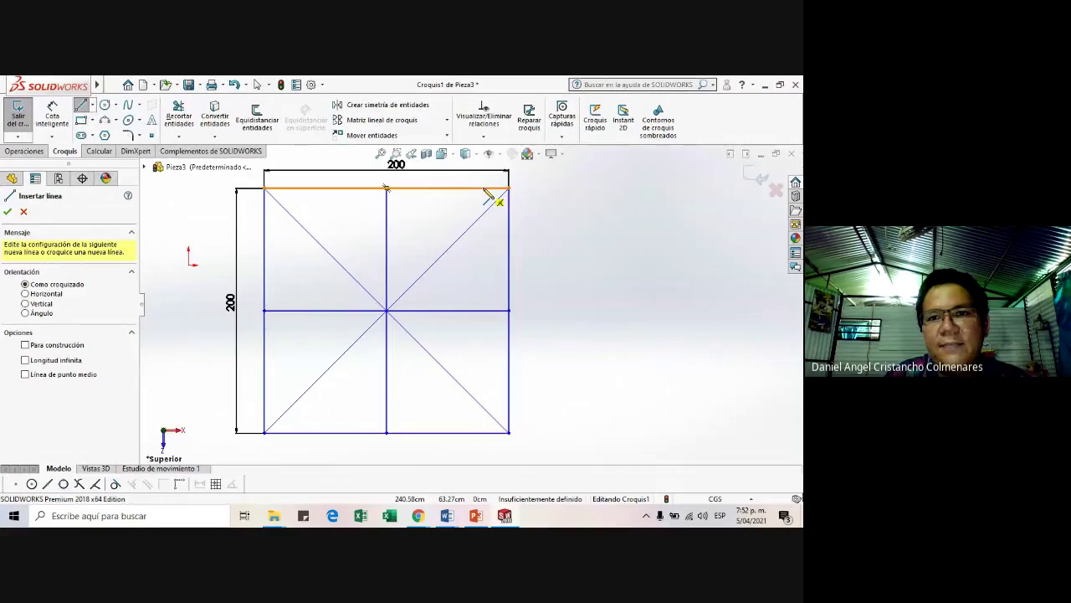
pyautogui.click(484, 189)
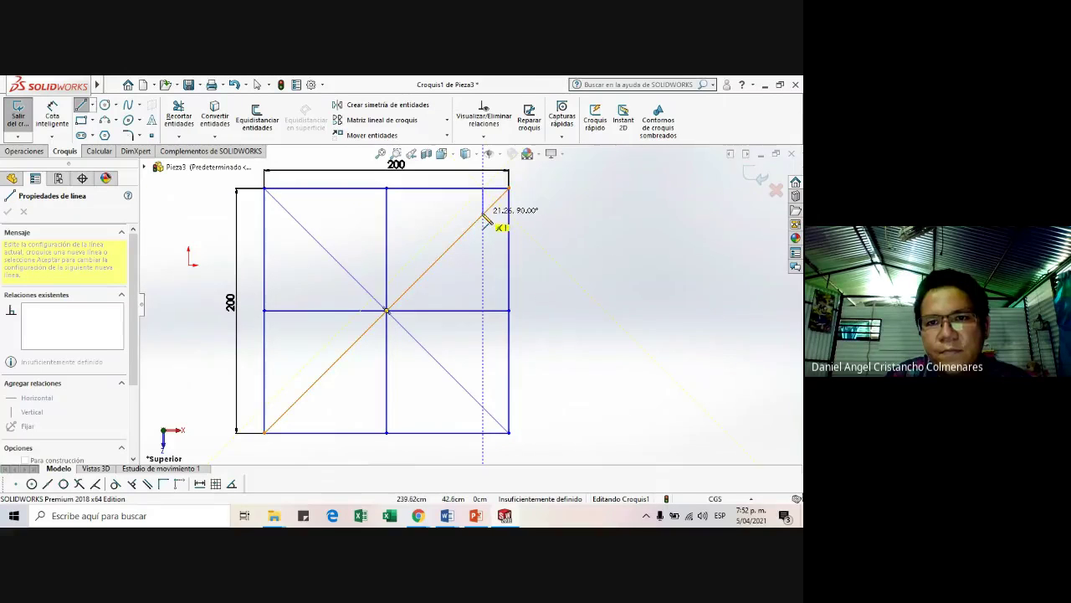
pyautogui.click(483, 214)
pyautogui.click(509, 214)
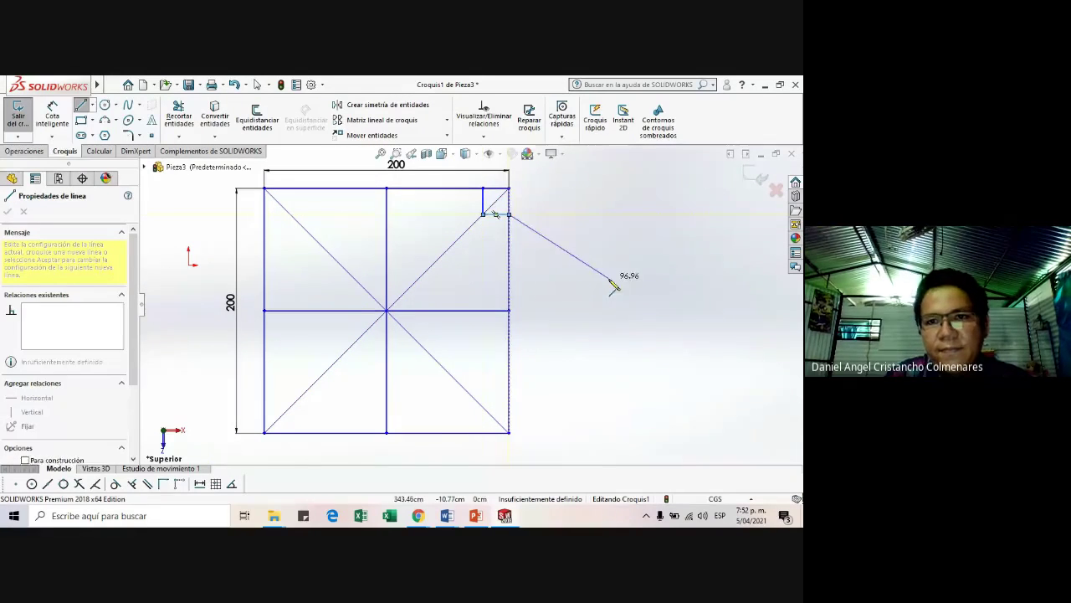
pyautogui.press('Escape')
pyautogui.press('Escape')
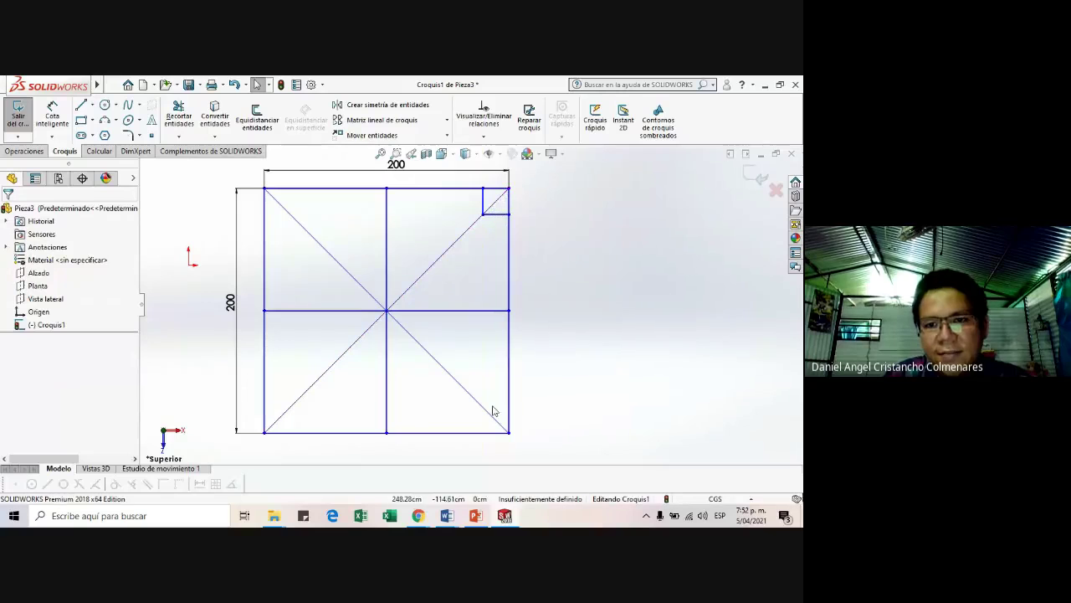
# - Draw a small square in the lower-right corner, starting on the diagonal in line with the upper-right corner square
pyautogui.click(81, 106)
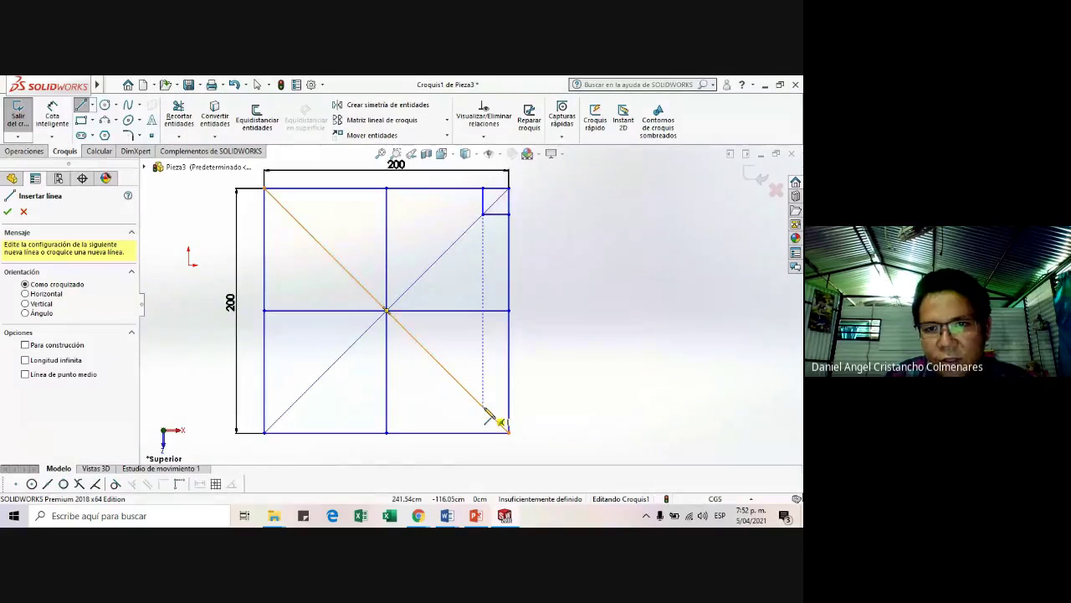
pyautogui.click(484, 408)
pyautogui.click(483, 432)
pyautogui.press('Escape')
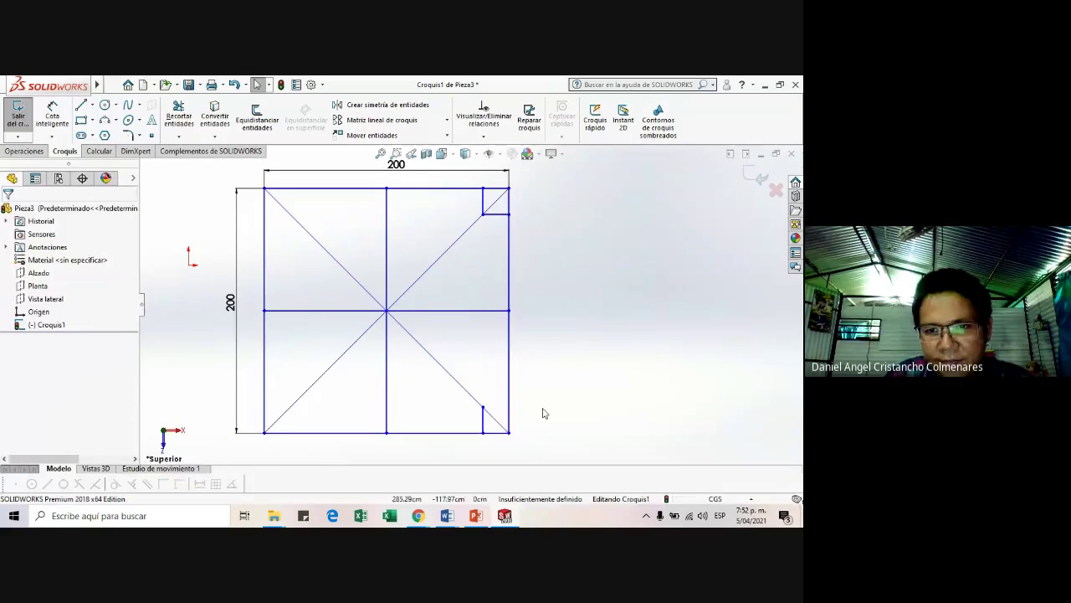
pyautogui.press('l')
pyautogui.click(484, 407)
pyautogui.click(509, 407)
pyautogui.press('Escape')
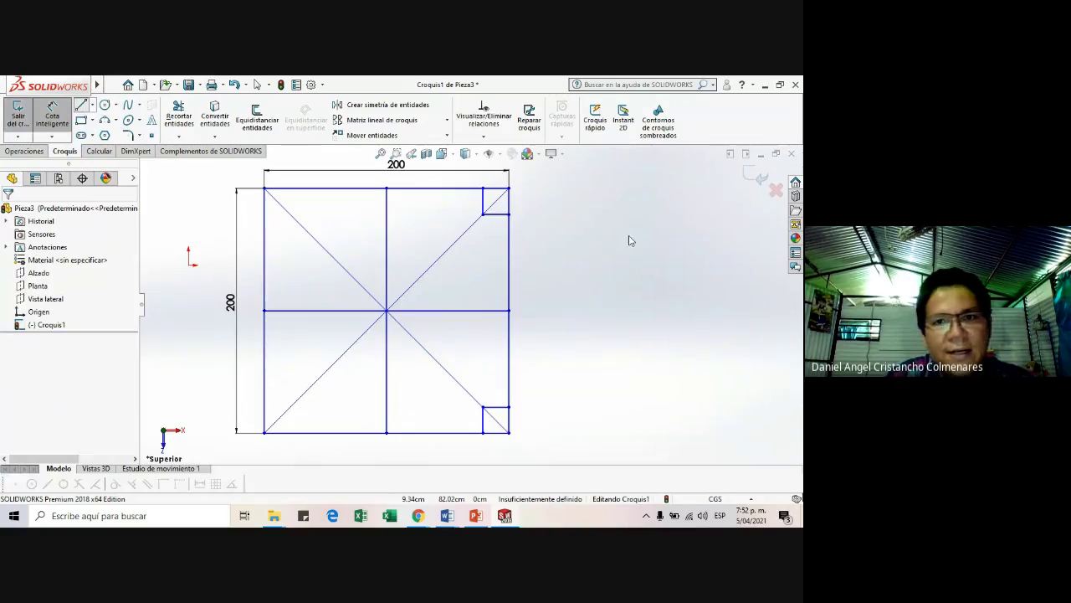
# - Draw a matching small square in the upper-left corner with a vertical and a horizontal line meeting on the diagonal
pyautogui.click(294, 221)
pyautogui.click(290, 188)
pyautogui.press('Escape')
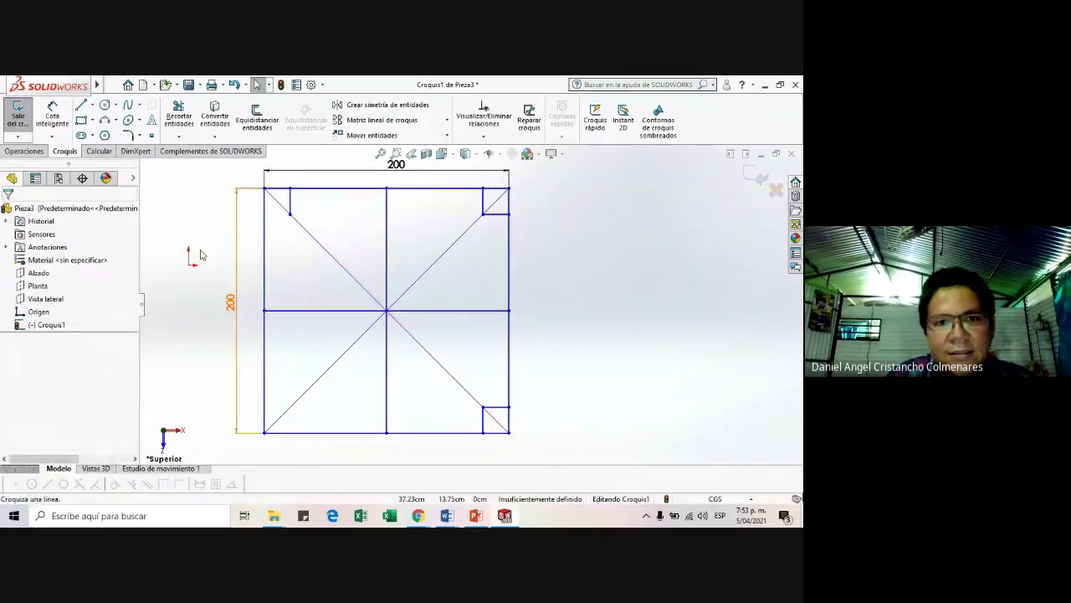
pyautogui.press('l')
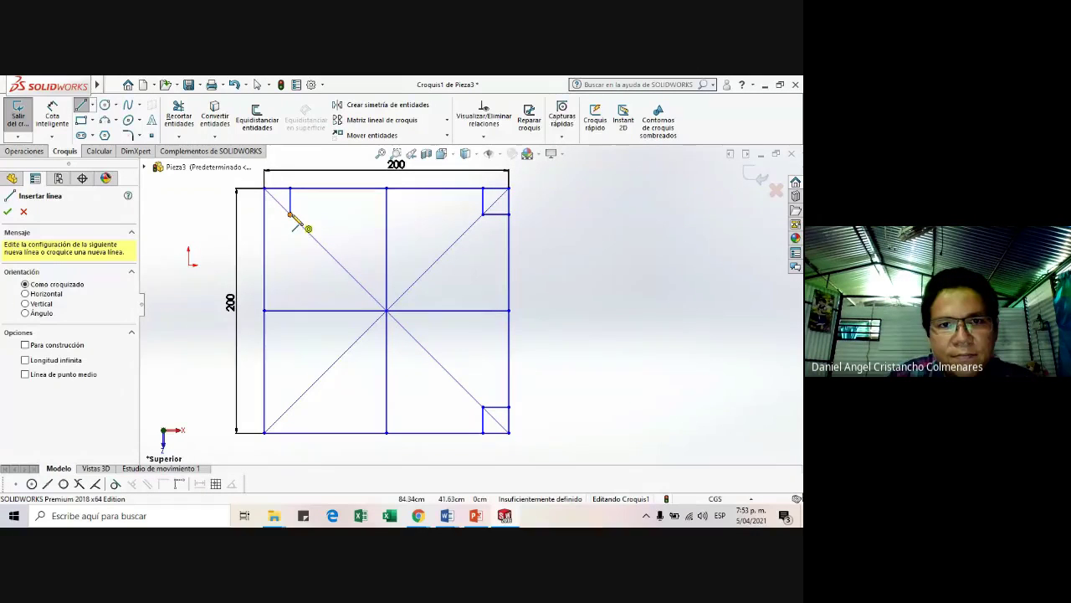
pyautogui.click(291, 214)
pyautogui.click(265, 215)
pyautogui.press('Escape')
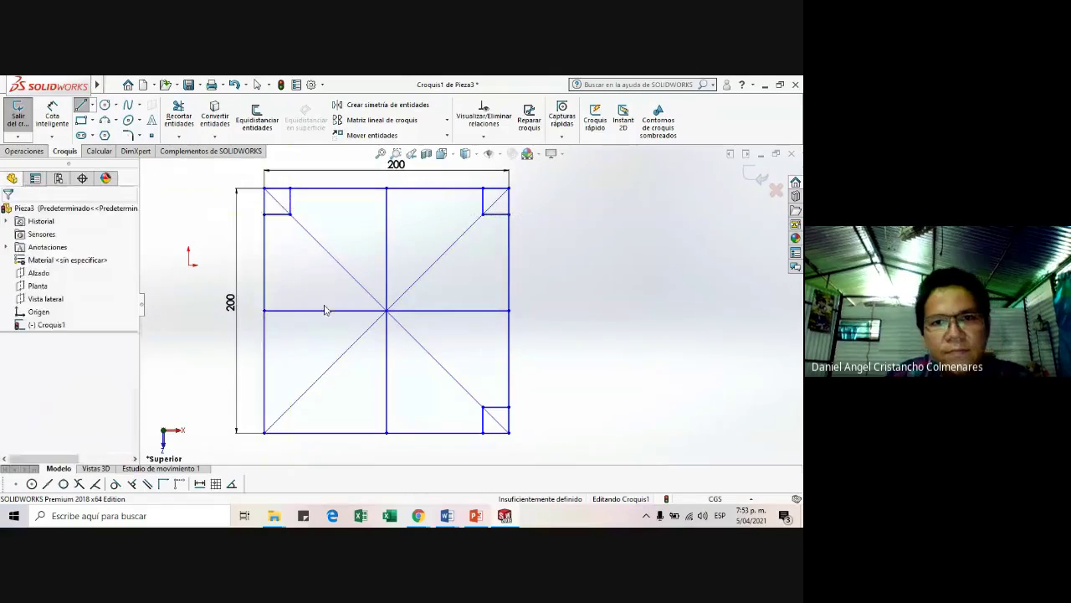
# - Draw the small lower-left corner square from the diagonal to both edges, in line with the upper-left corner square
pyautogui.press('d')
pyautogui.rightClick(256, 350)
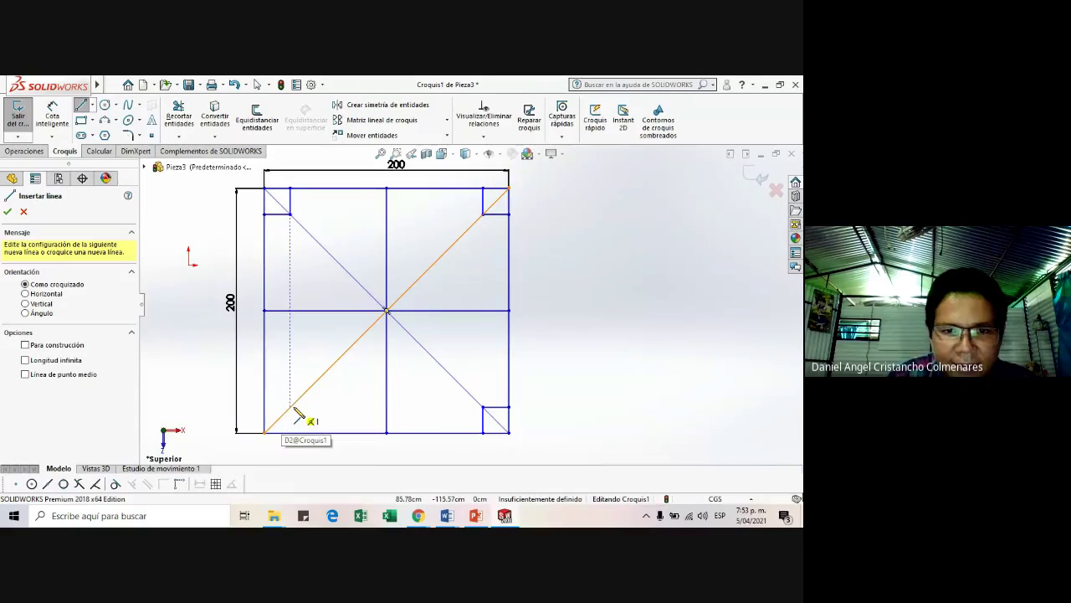
pyautogui.click(291, 409)
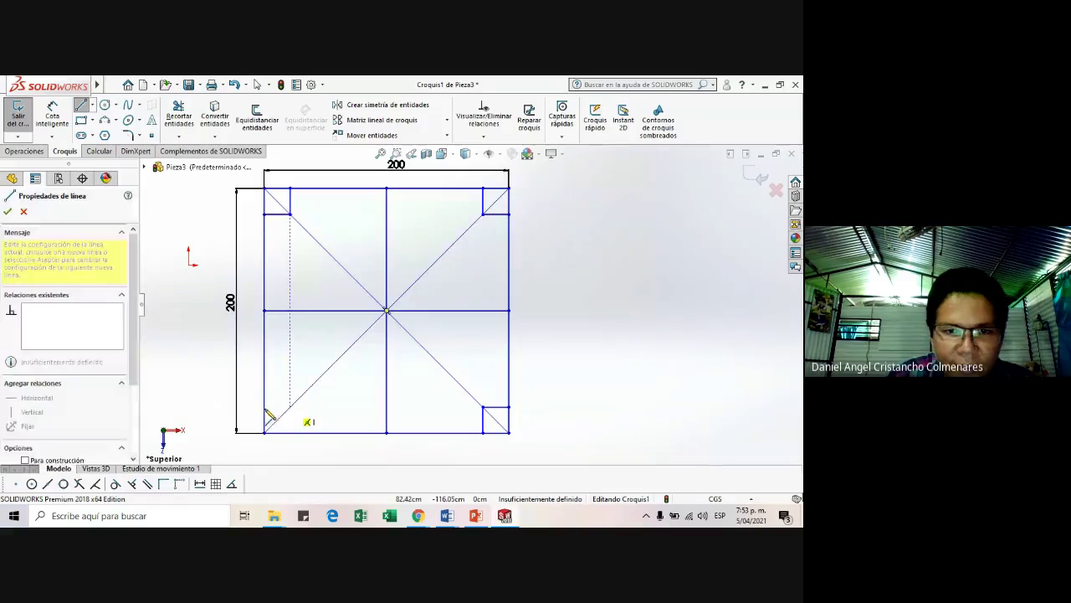
pyautogui.click(265, 407)
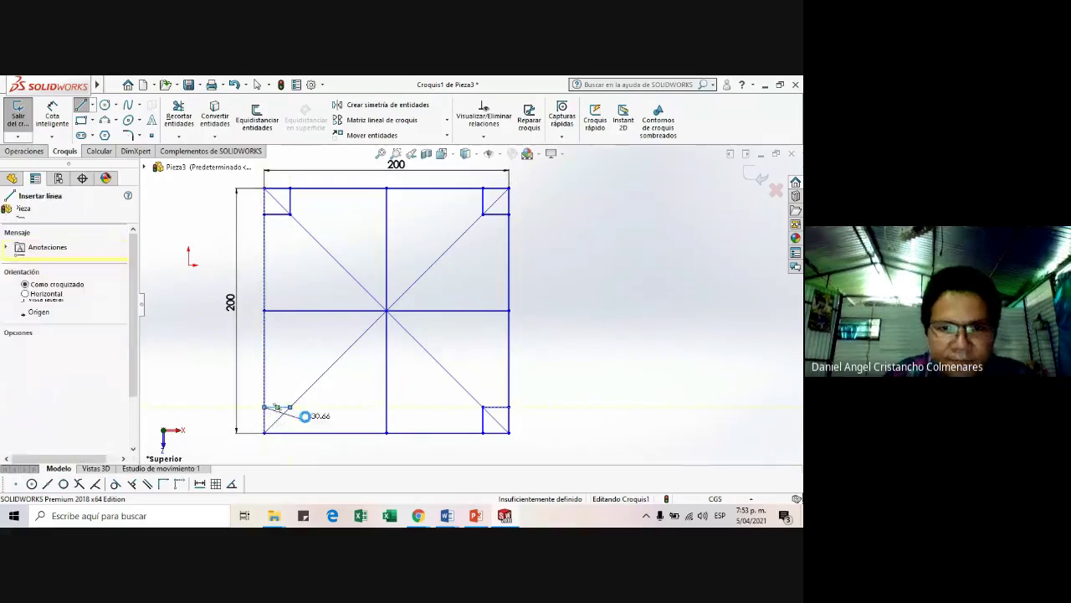
pyautogui.press('Escape')
pyautogui.rightClick(330, 415)
pyautogui.click(291, 408)
pyautogui.click(291, 432)
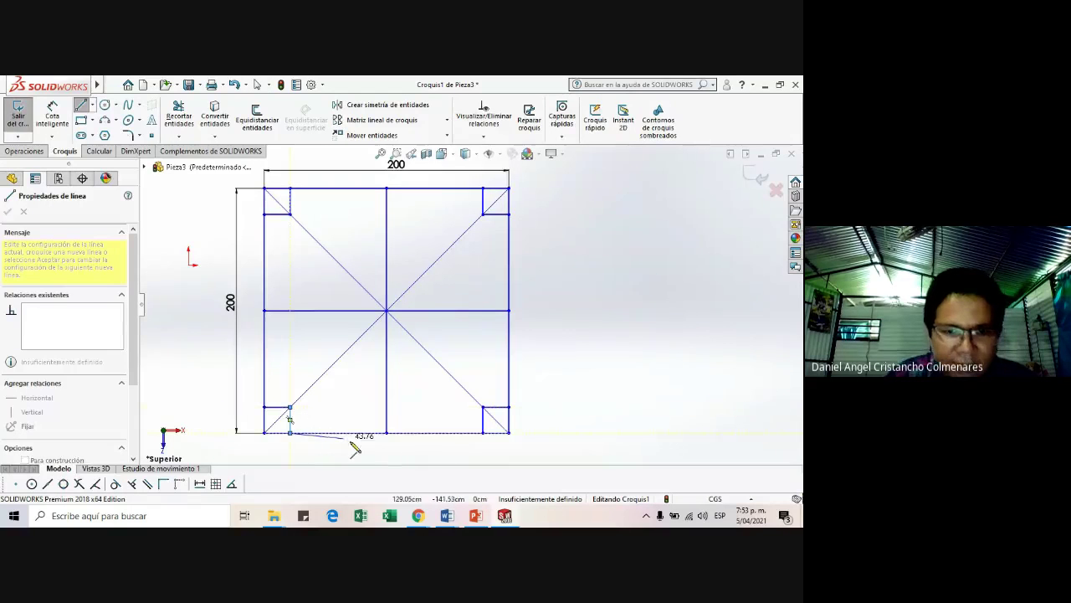
pyautogui.press('Escape')
# - Check the Word pattern and, in SOLIDWORKS, draw the right-edge rectangle's upper half, about 31 cm high from the horizontal centre line
pyautogui.hotkey('alt', 'Tab')
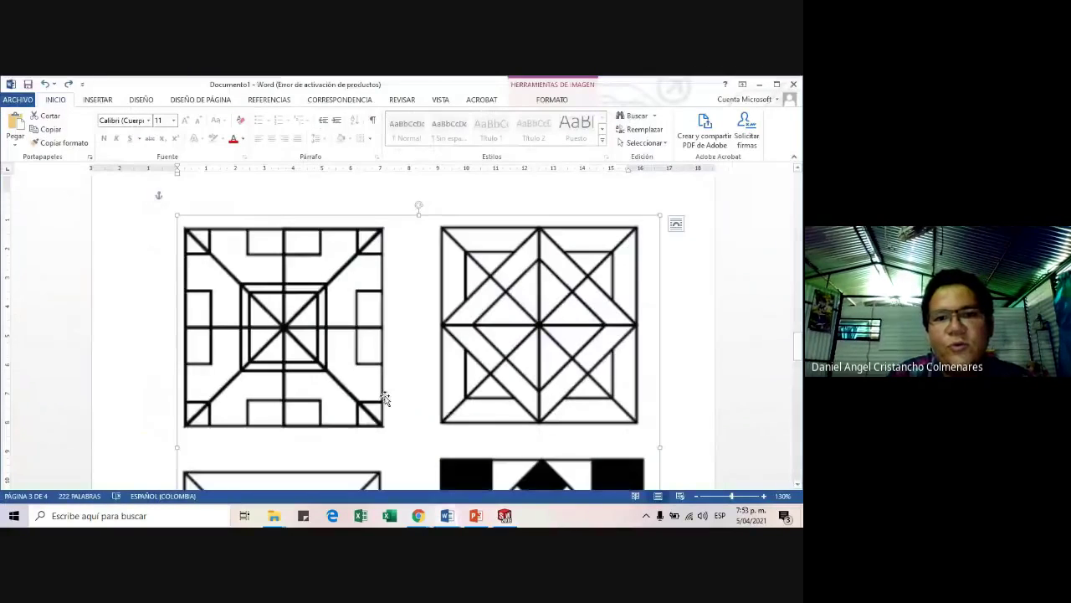
pyautogui.hotkey('alt', 'Tab')
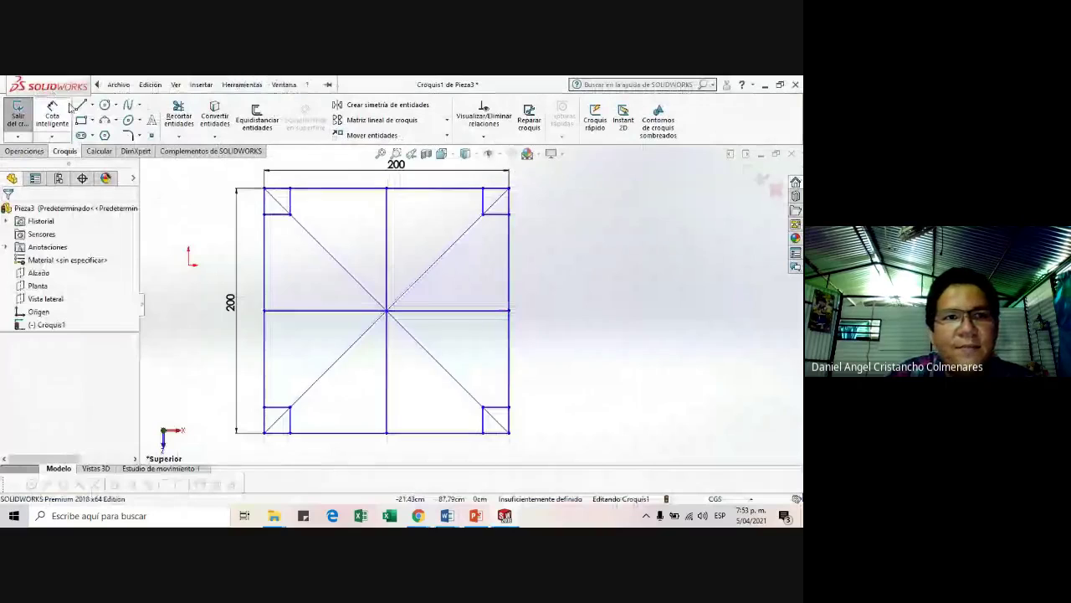
pyautogui.click(81, 105)
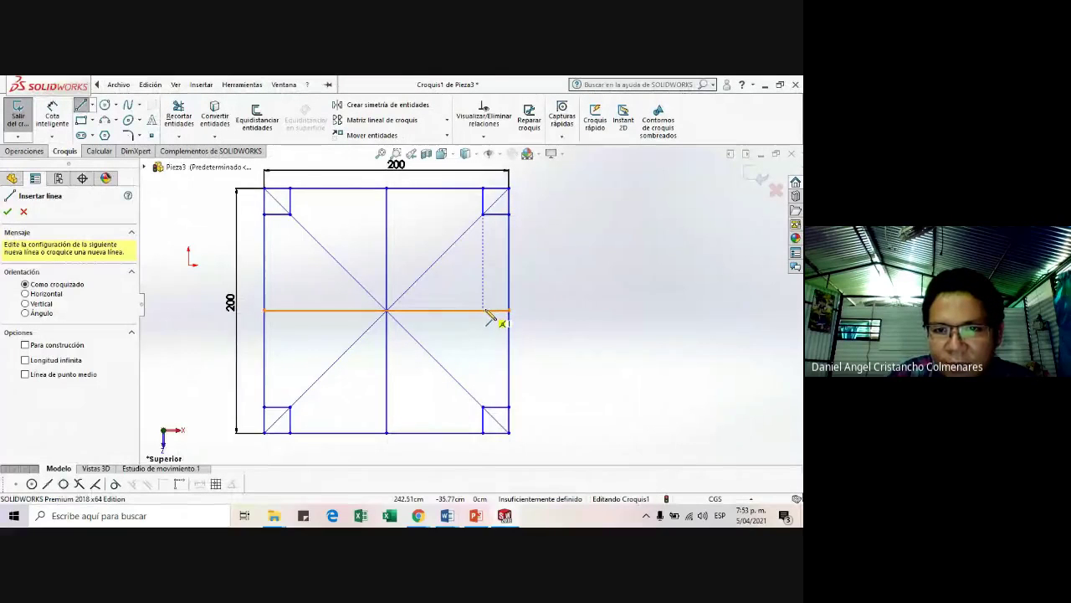
pyautogui.click(484, 311)
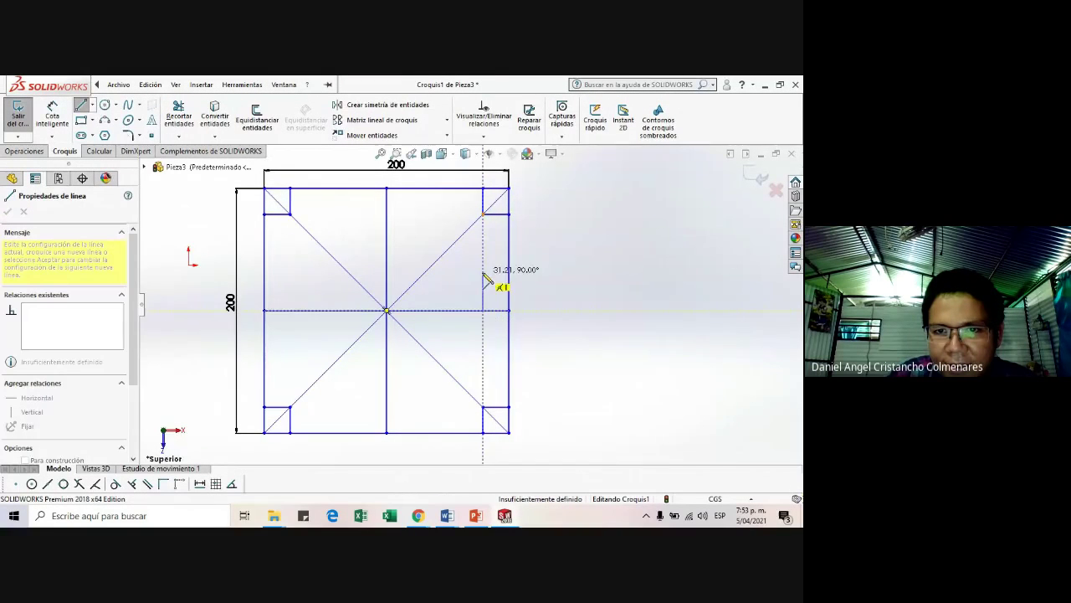
pyautogui.click(508, 272)
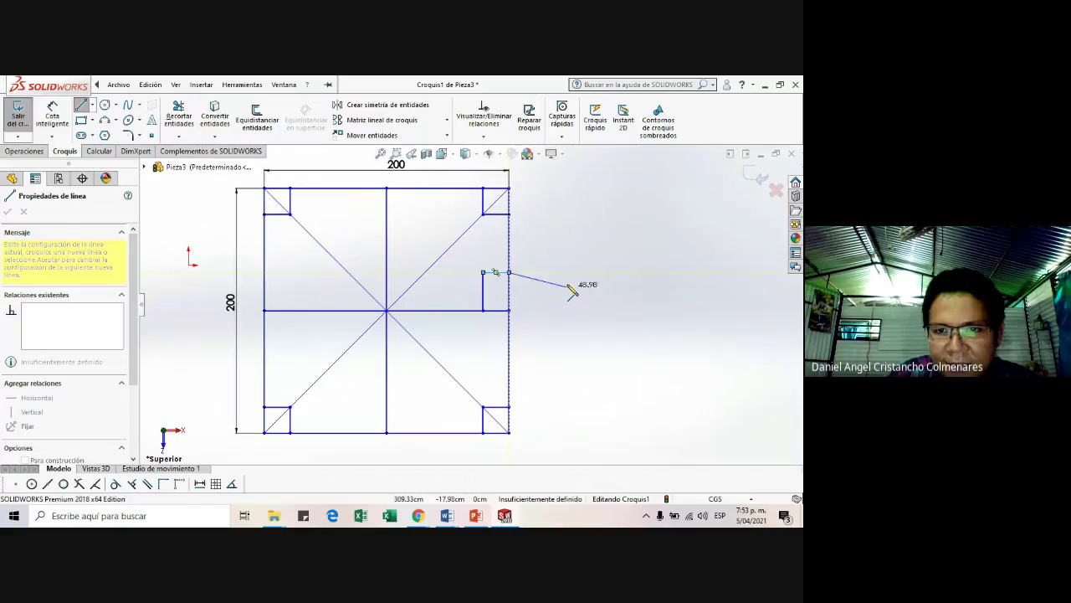
pyautogui.press('Escape')
pyautogui.press('l')
pyautogui.click(483, 311)
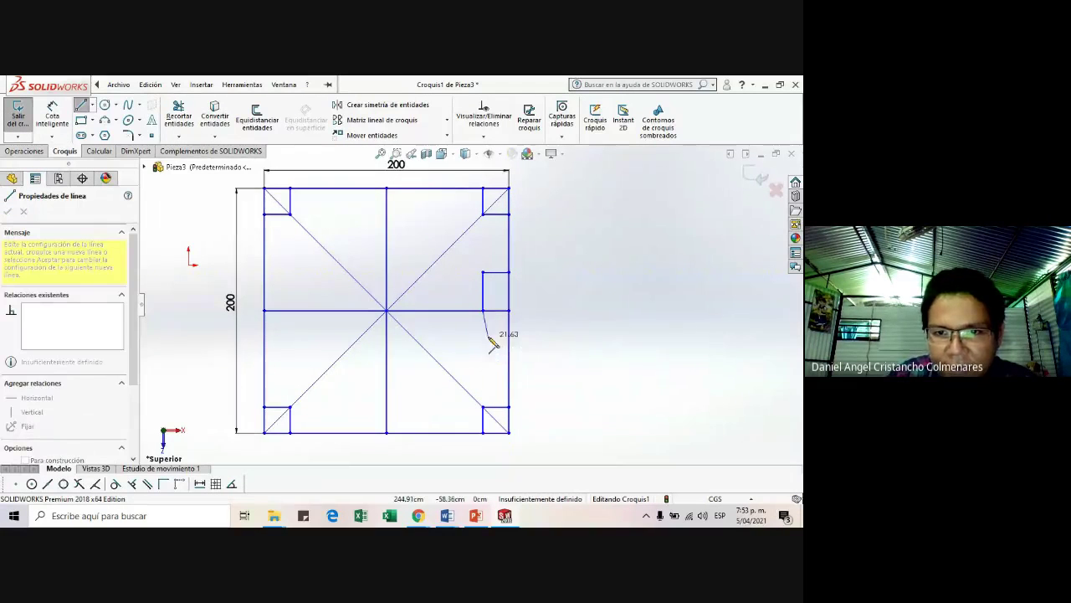
pyautogui.click(483, 272)
pyautogui.press('Escape')
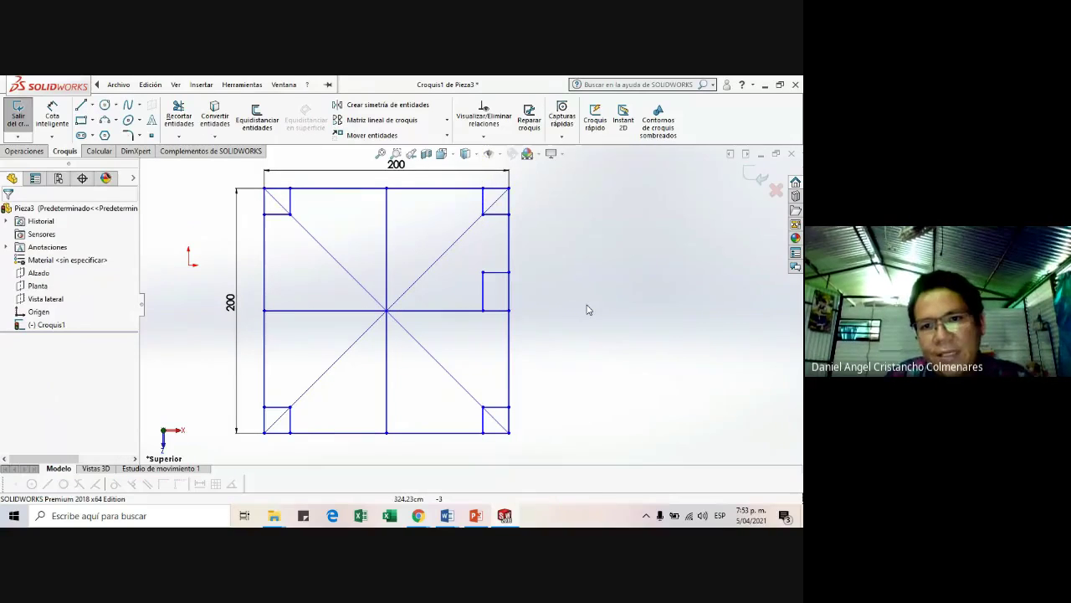
# - Draw a vertical line about 34 cm long down from the horizontal centre line, in line with the right-edge rectangle's inner side
pyautogui.press('d')
pyautogui.click(483, 293)
pyautogui.press('Escape')
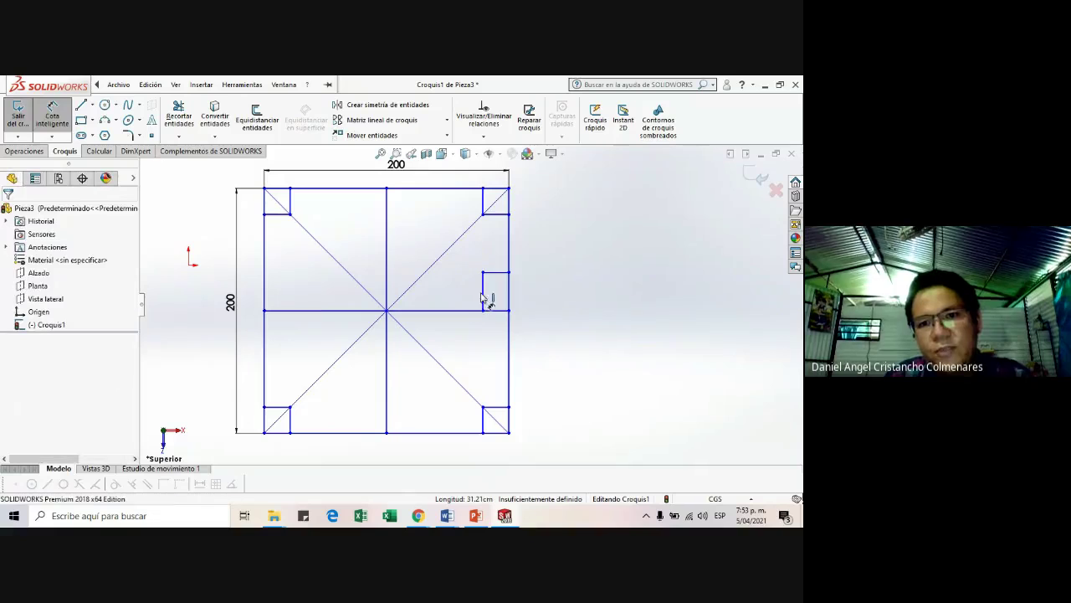
pyautogui.press('Escape')
pyautogui.click(80, 105)
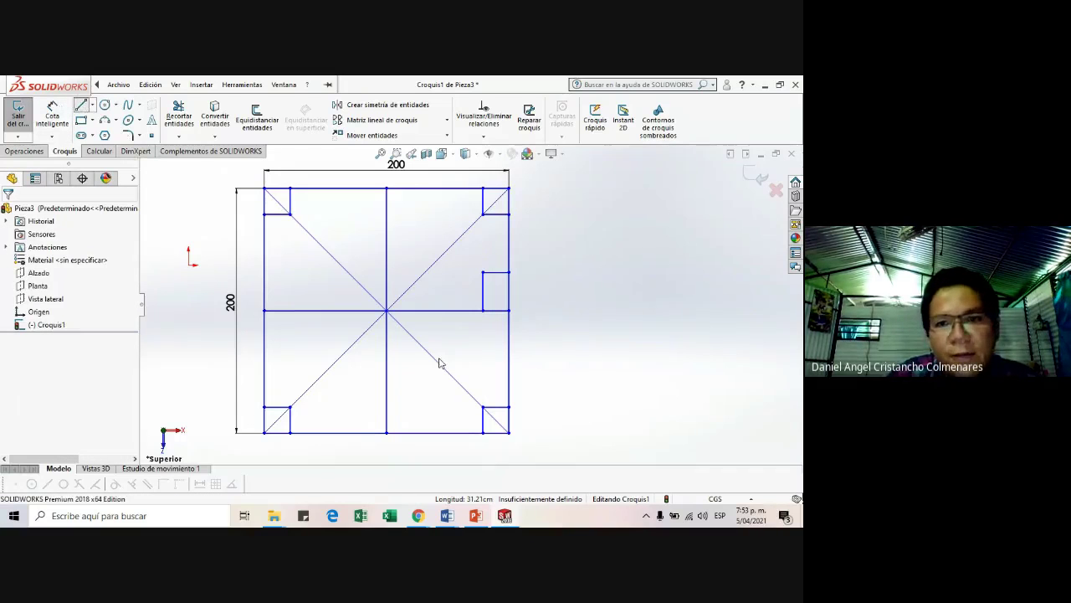
pyautogui.click(482, 310)
pyautogui.click(483, 351)
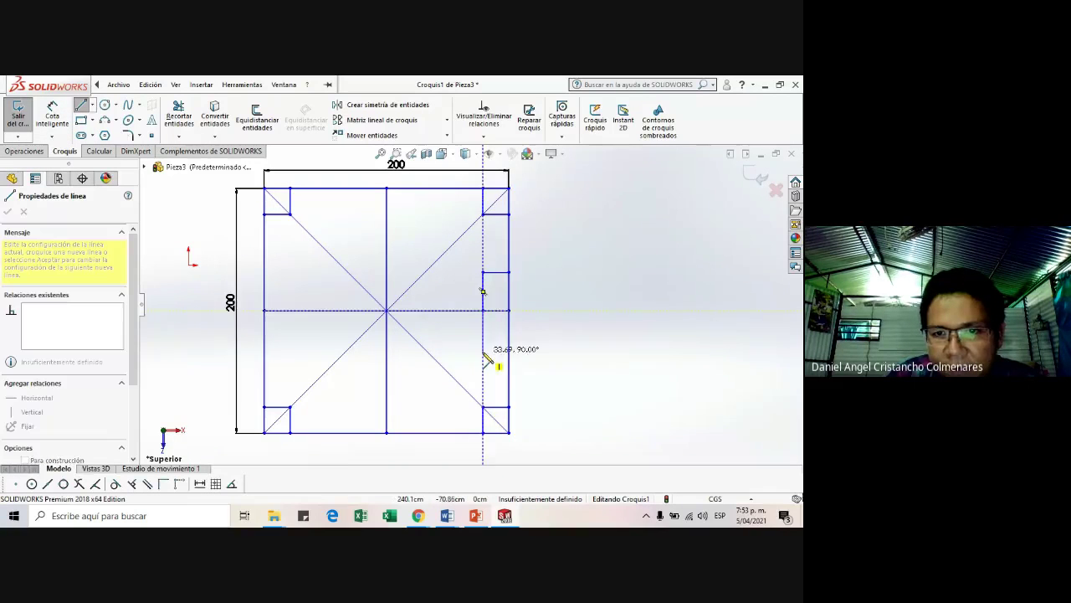
# - Dimension the new vertical line below the horizontal centre line to 31.21 cm
pyautogui.rightClick(584, 334)
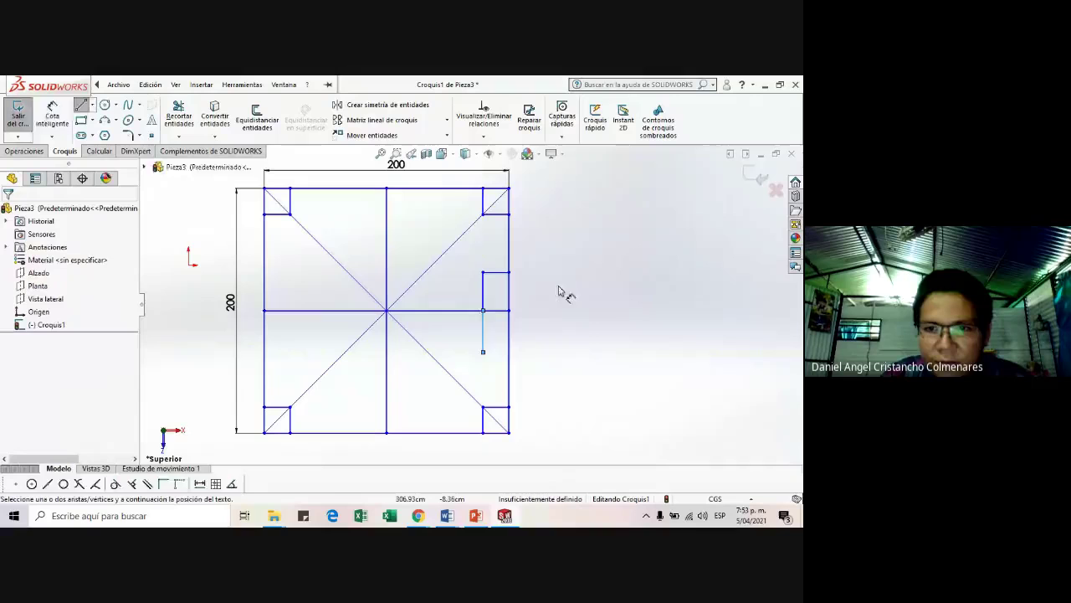
pyautogui.click(484, 343)
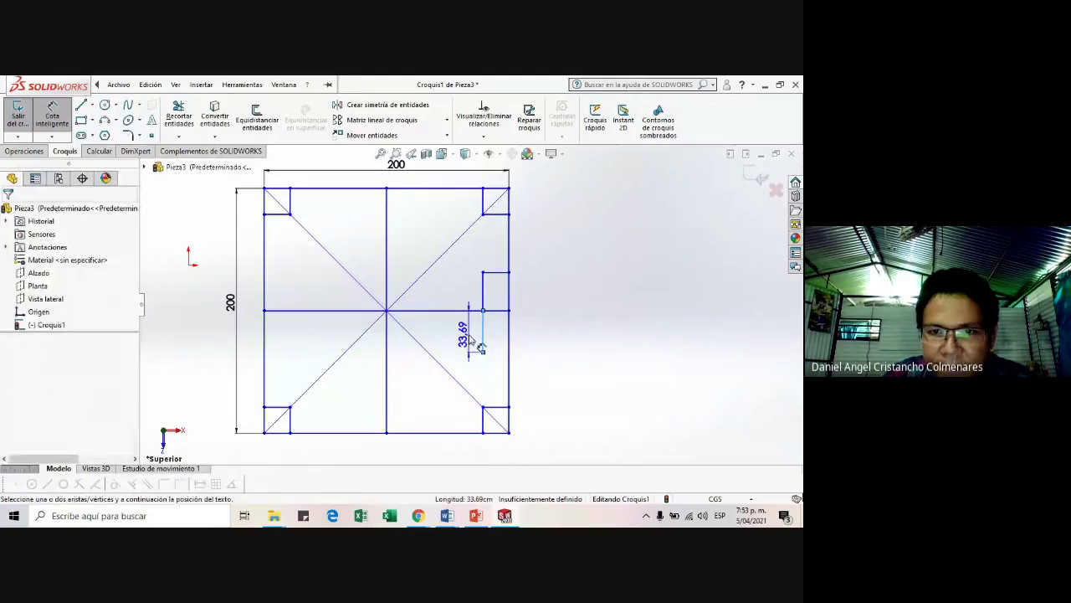
pyautogui.click(475, 339)
pyautogui.write('31.21')
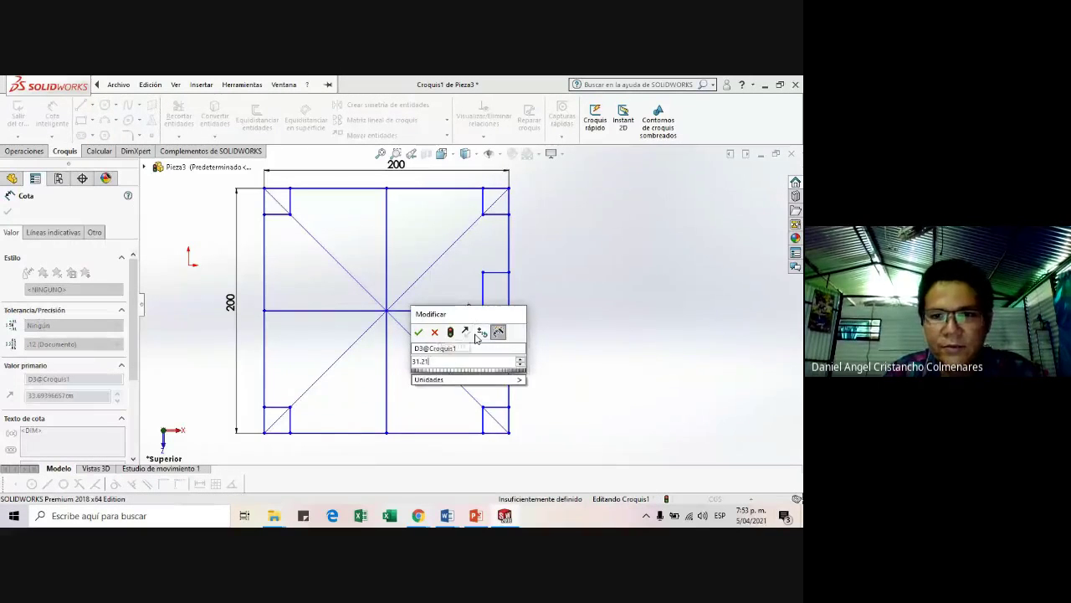
pyautogui.press('Escape')
pyautogui.click(620, 314)
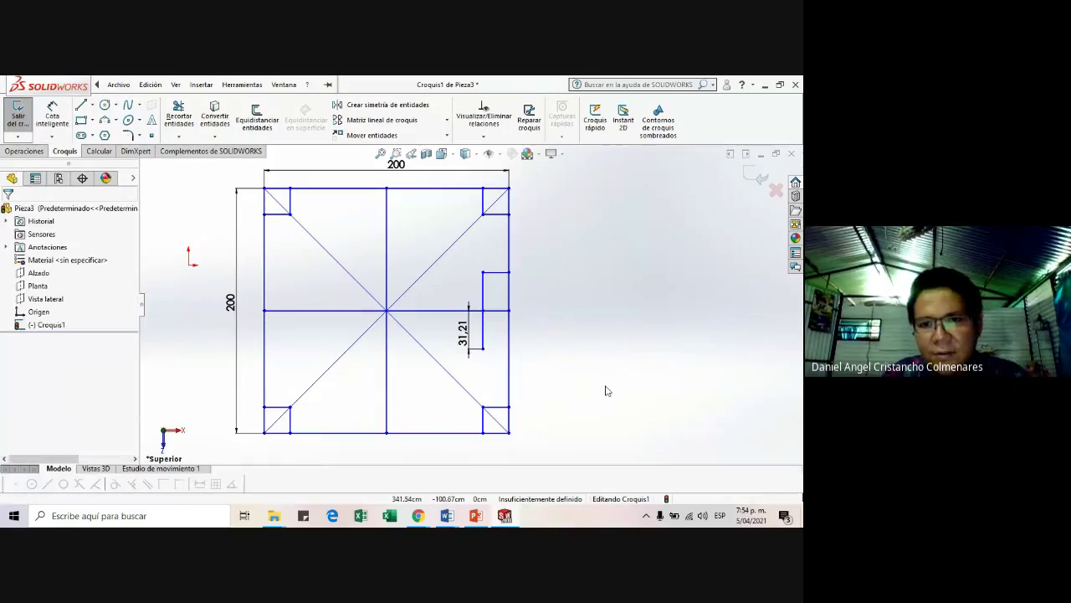
# - Close the right-edge rectangle's lower half with a horizontal line from the vertical line's lower end to the square's right edge
pyautogui.press('l')
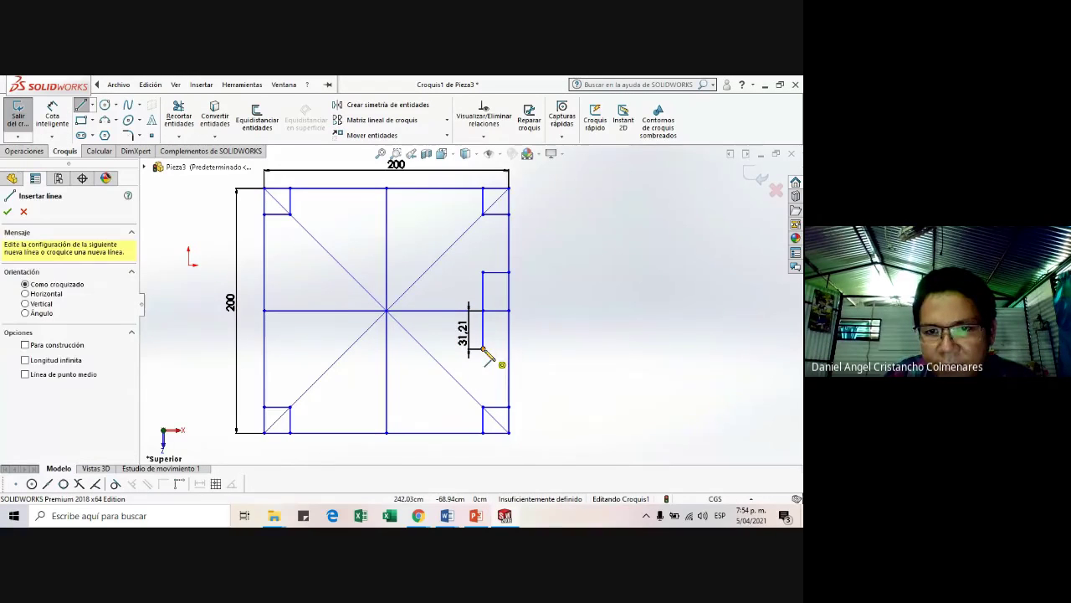
pyautogui.click(483, 348)
pyautogui.click(509, 348)
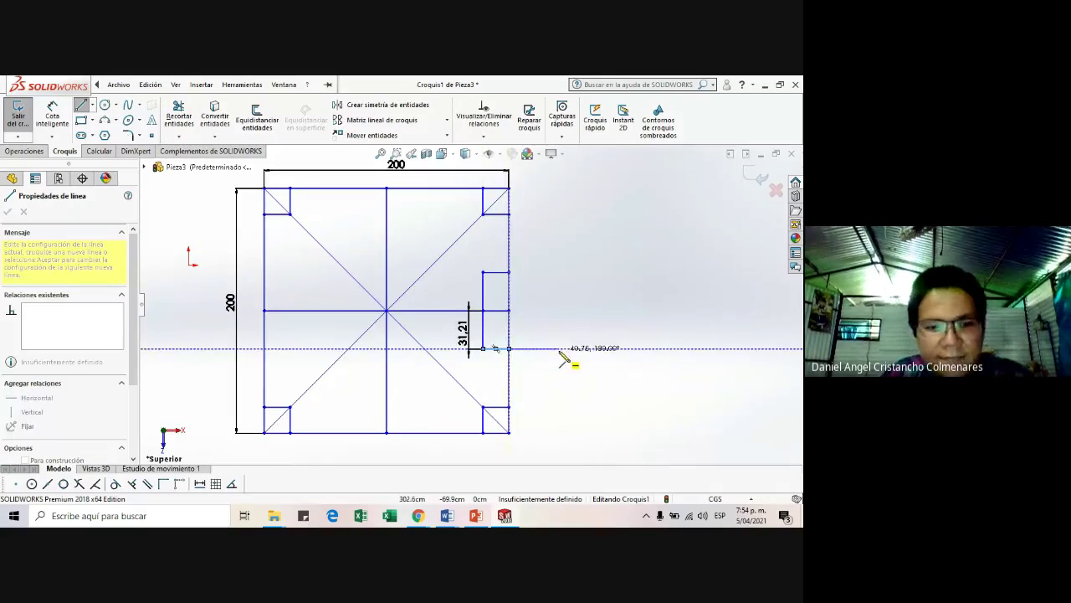
pyautogui.press('Escape')
# - Delete the 31.21 dimension beside the right-edge rectangle
pyautogui.click(465, 339)
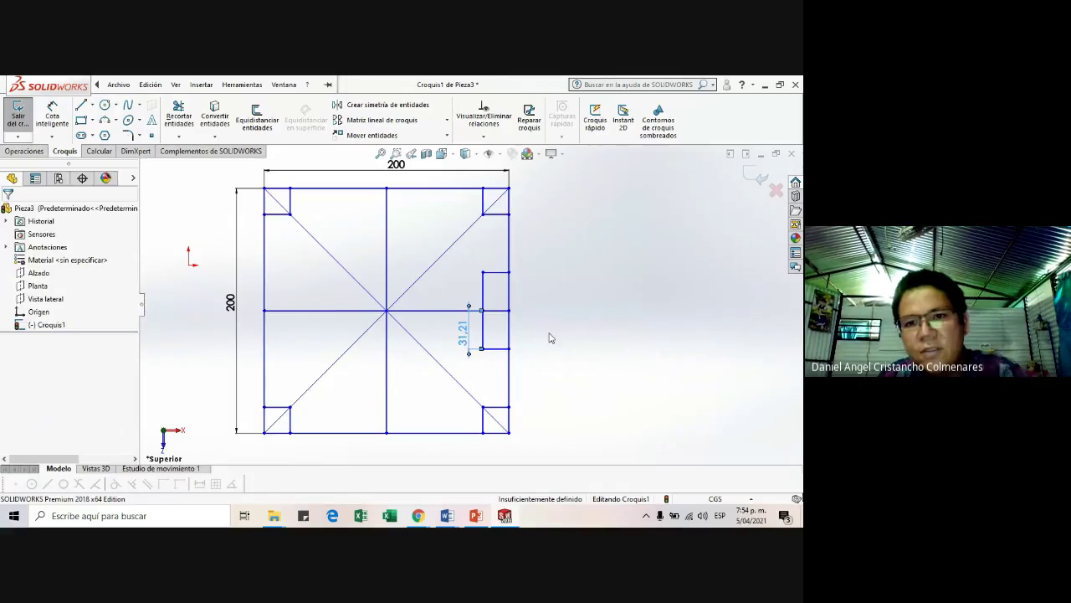
pyautogui.click(593, 335)
pyautogui.click(465, 338)
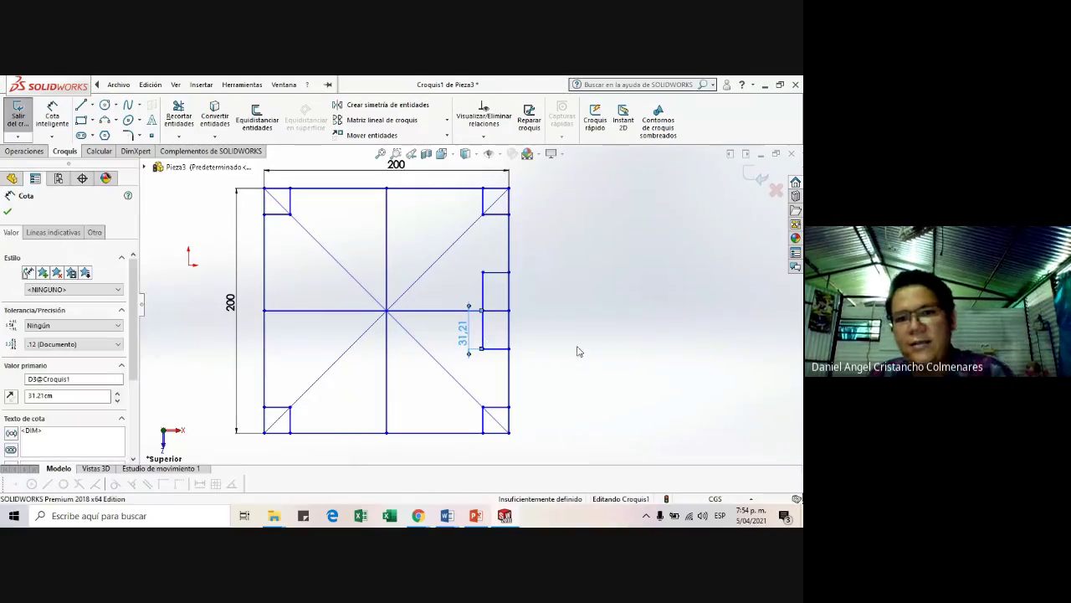
pyautogui.click(563, 353)
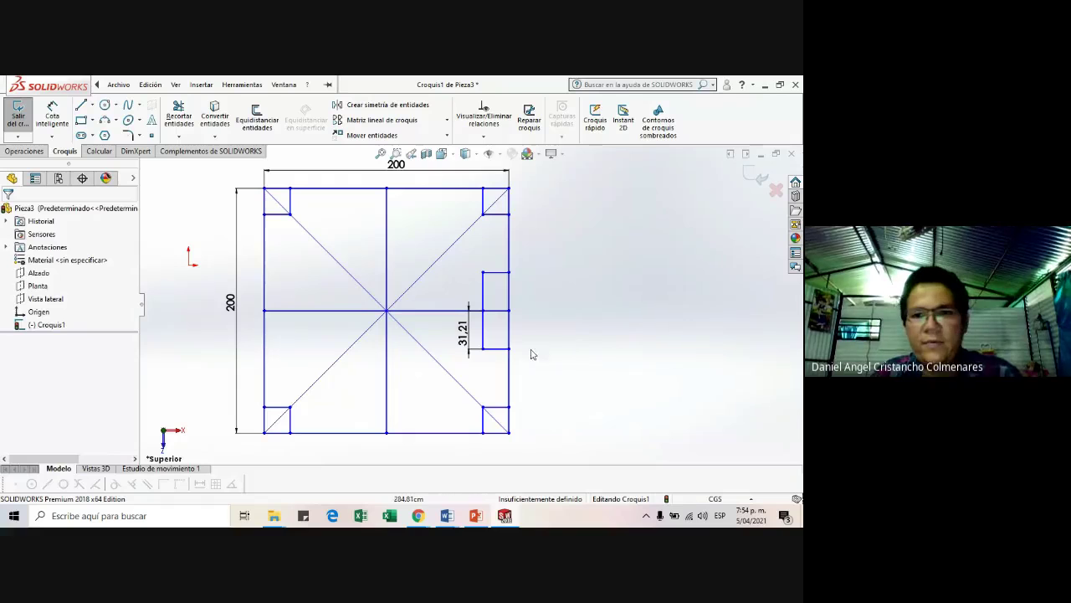
pyautogui.click(469, 342)
pyautogui.press('Delete')
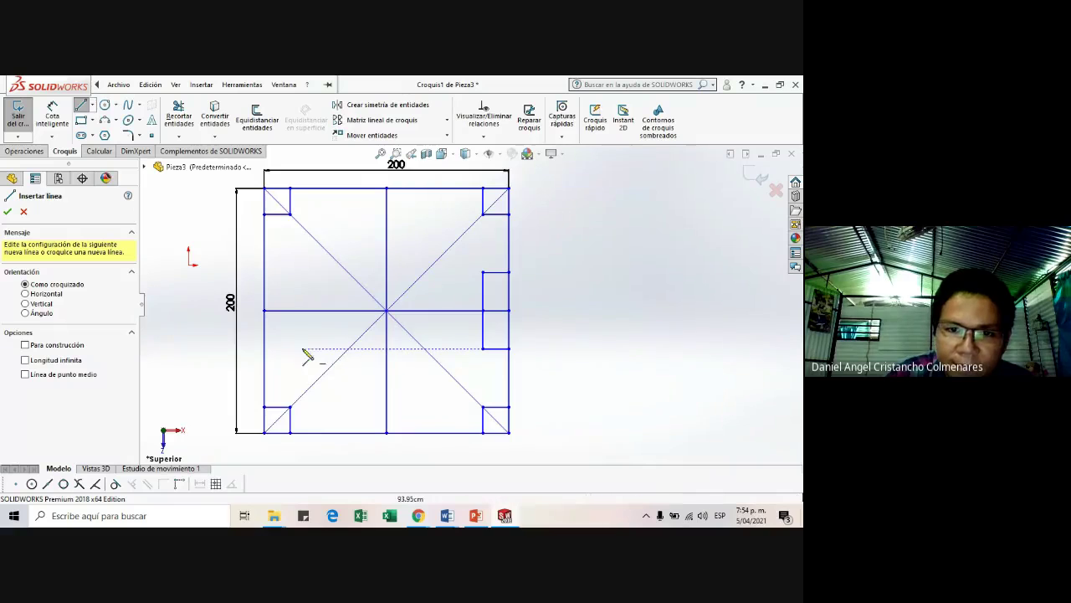
# - Draw the matching left-edge rectangle with three lines, in line with the right-edge rectangle and the left corner squares
pyautogui.click(265, 349)
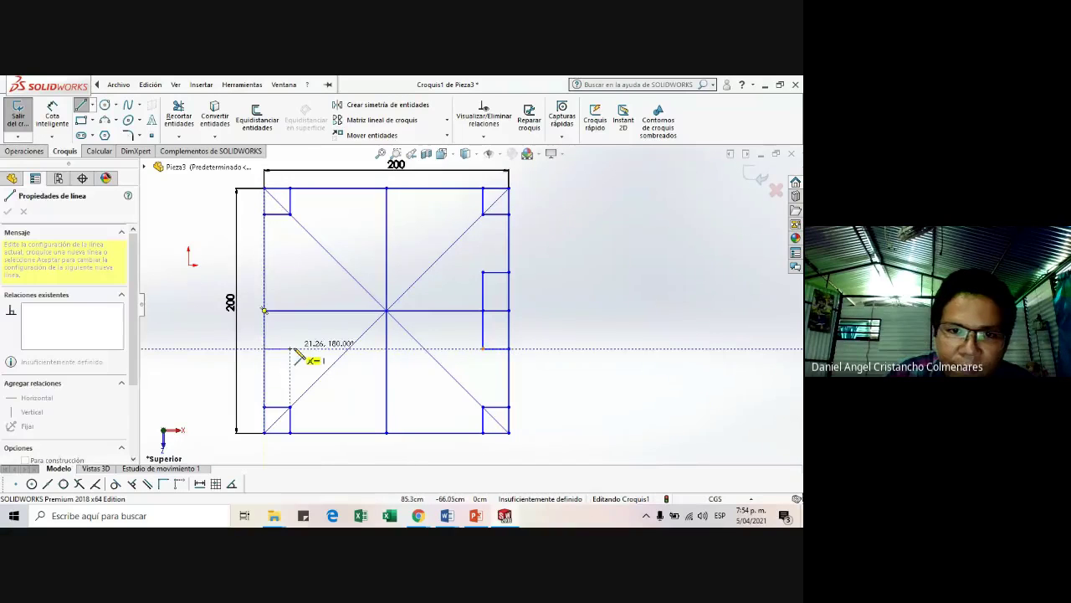
pyautogui.click(290, 348)
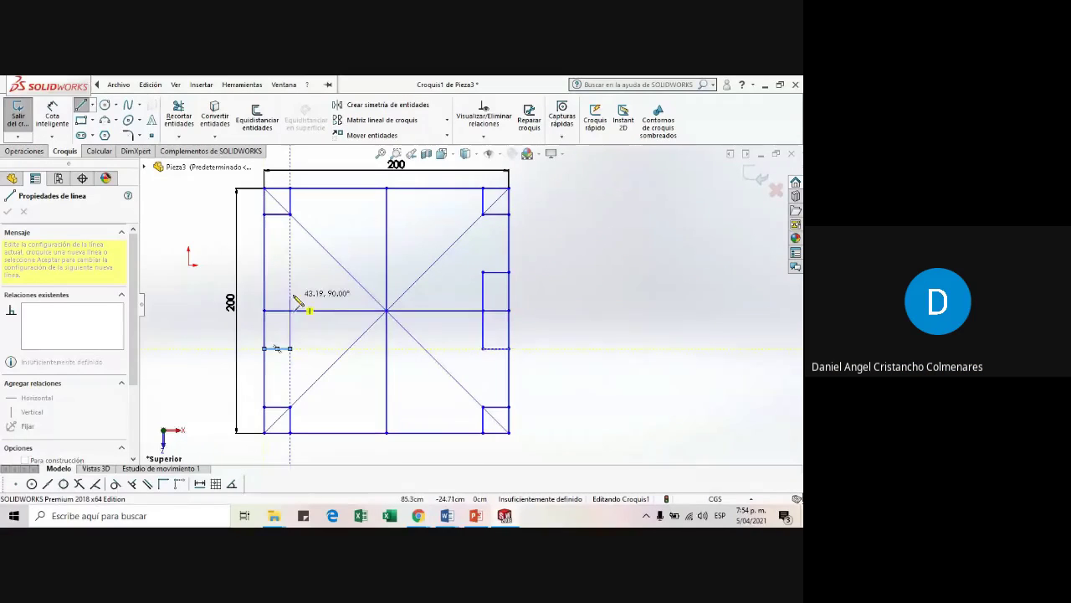
pyautogui.click(290, 272)
pyautogui.click(264, 272)
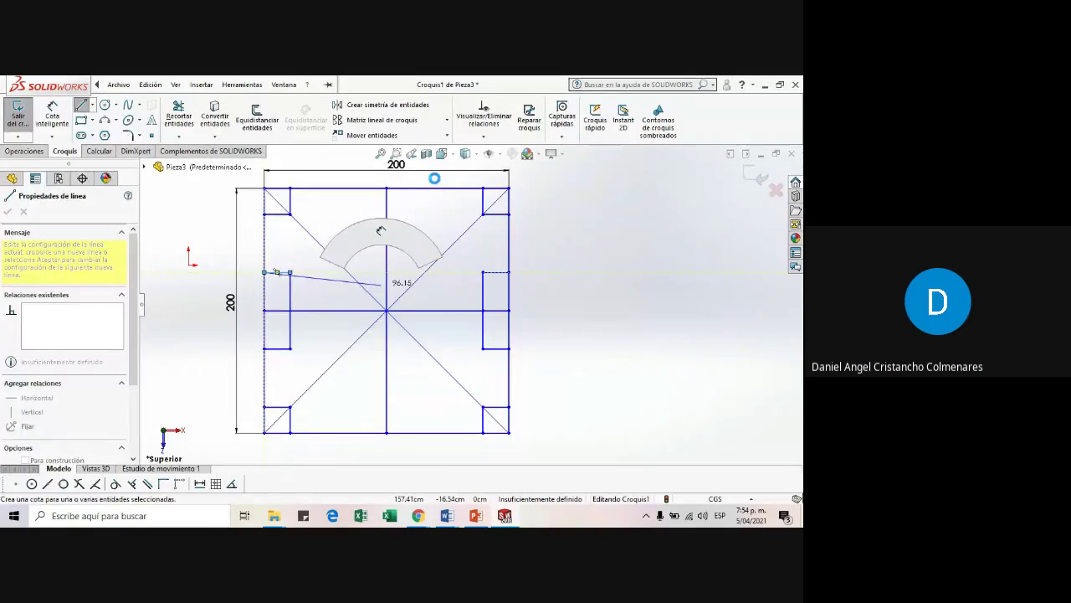
pyautogui.press('Escape')
# - Check the Word pattern and, in SOLIDWORKS, try a centre rectangle about 82 by 74 cm around the square's centre
pyautogui.hotkey('alt', 'Tab')
pyautogui.hotkey('alt', 'Tab')
pyautogui.hotkey('alt', 'Tab')
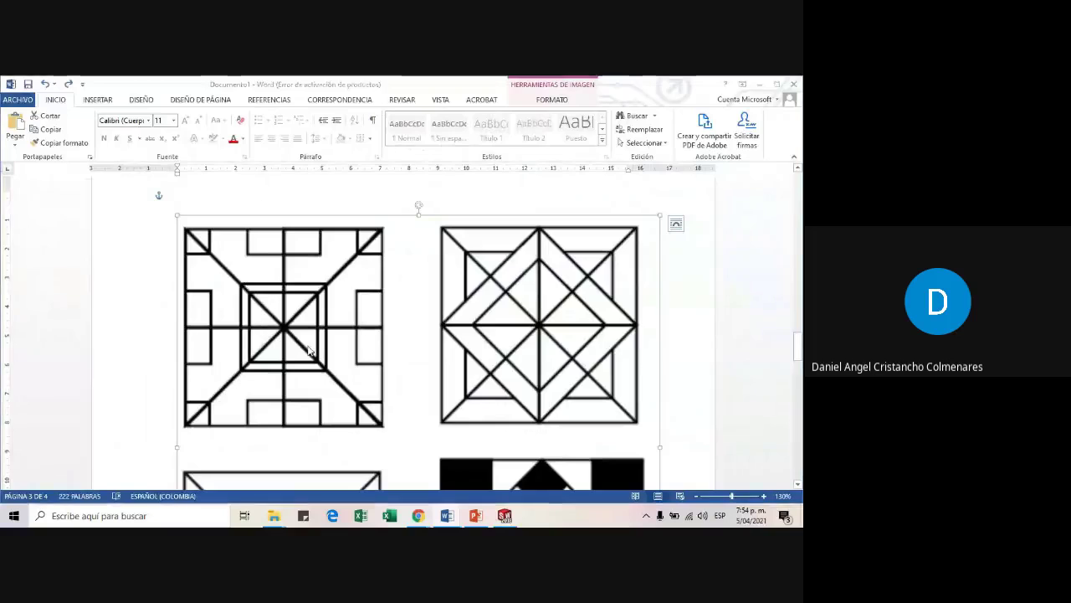
pyautogui.hotkey('alt', 'Tab')
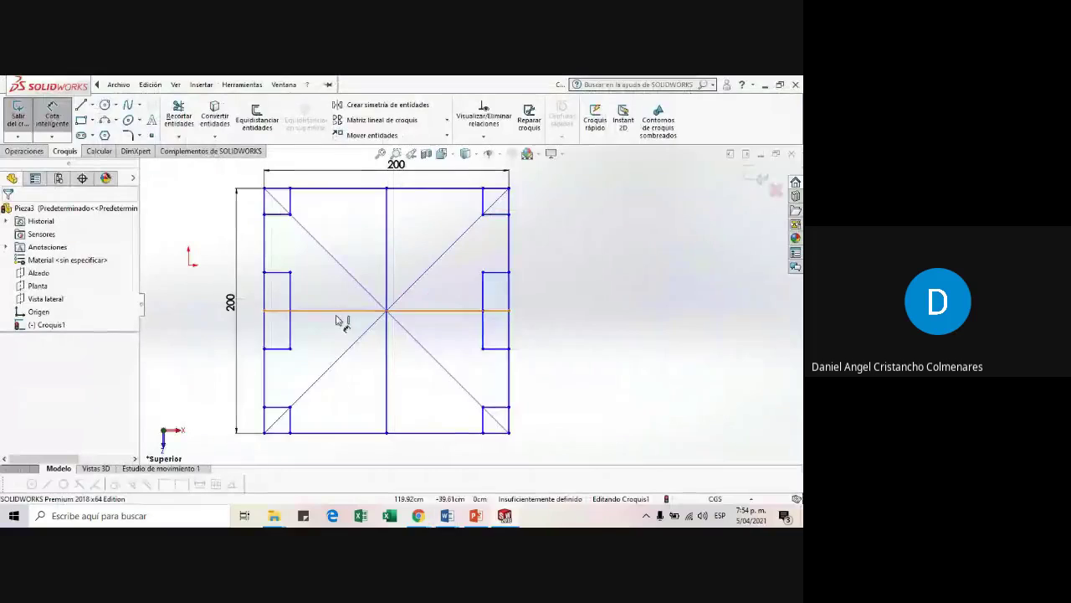
pyautogui.click(81, 120)
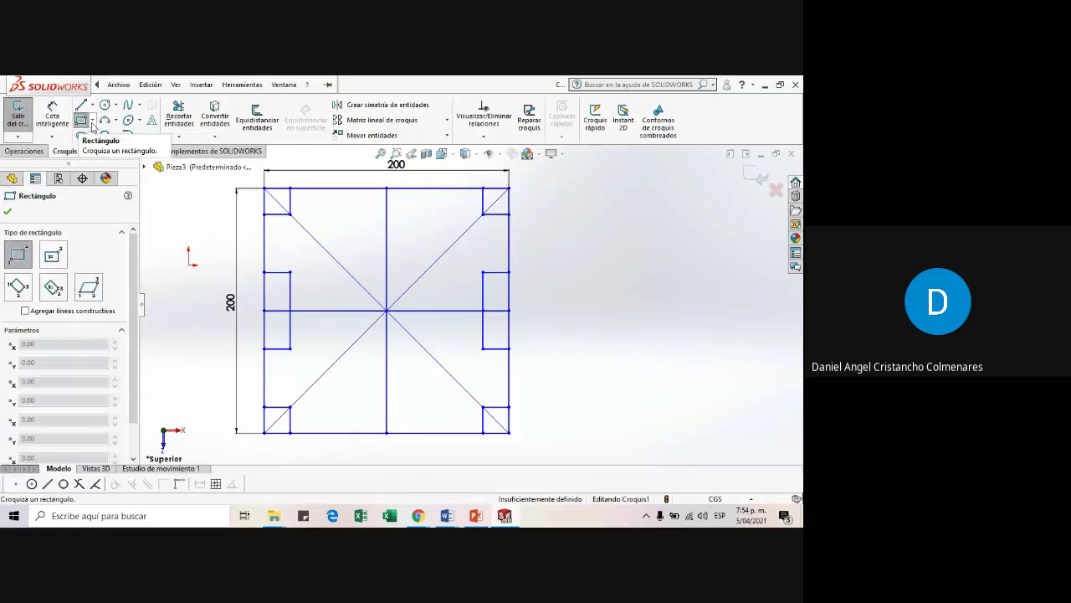
pyautogui.click(92, 121)
pyautogui.click(100, 149)
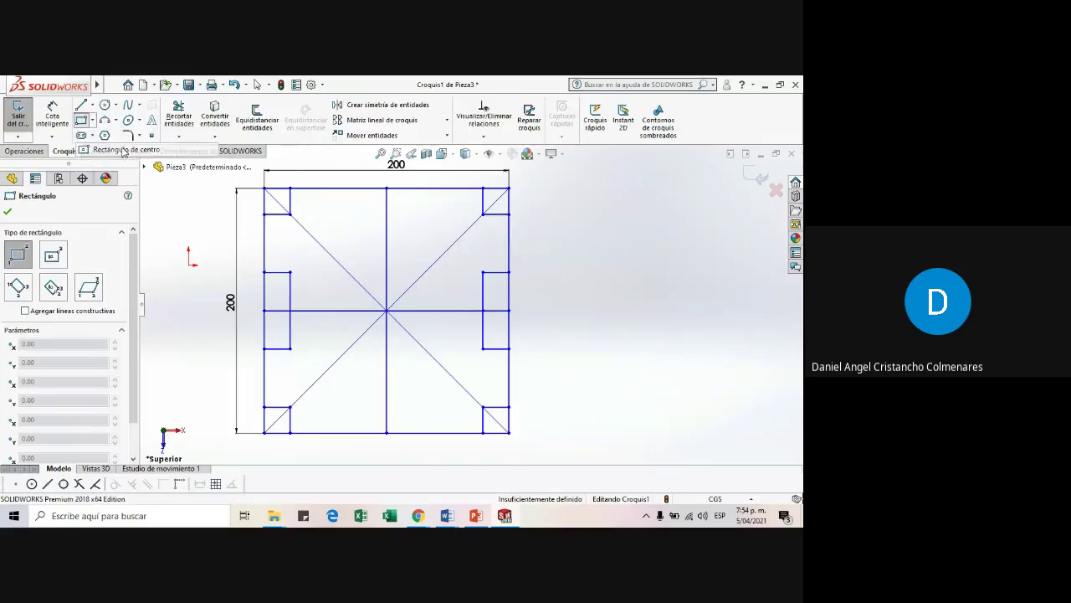
pyautogui.click(387, 310)
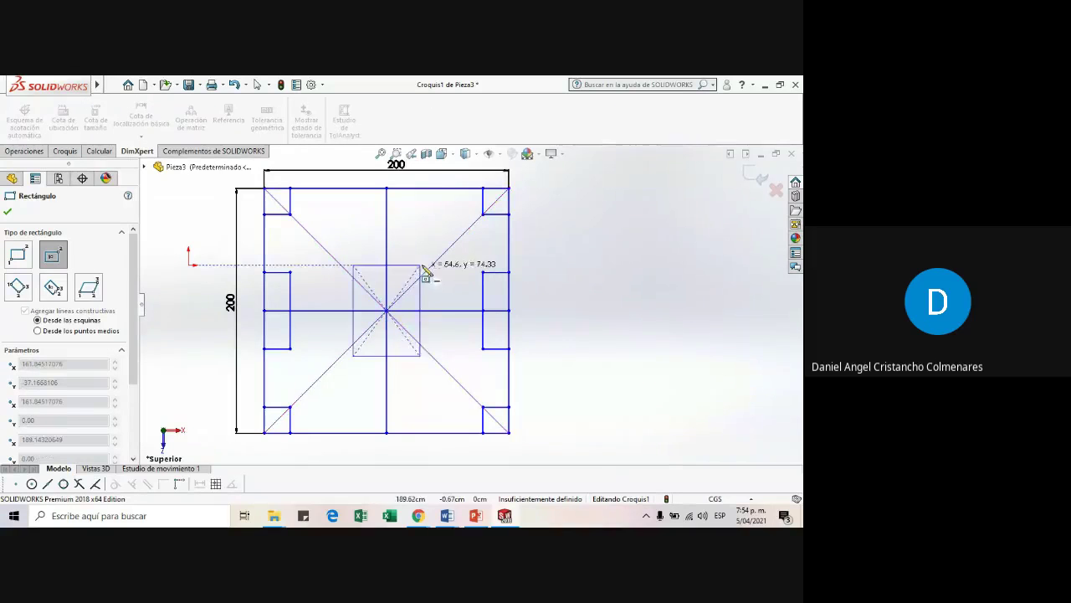
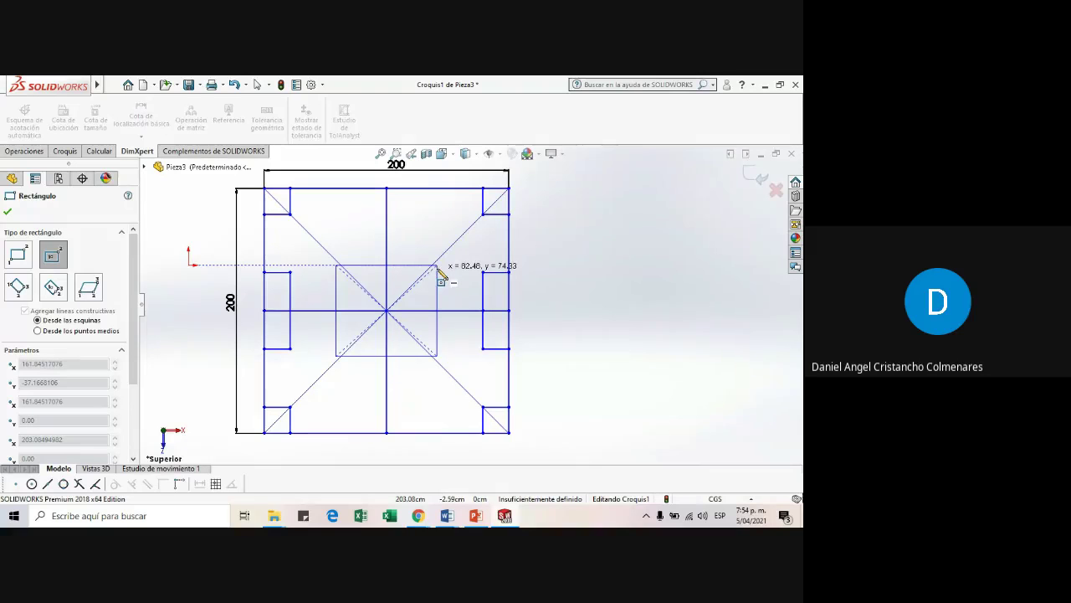
pyautogui.click(437, 267)
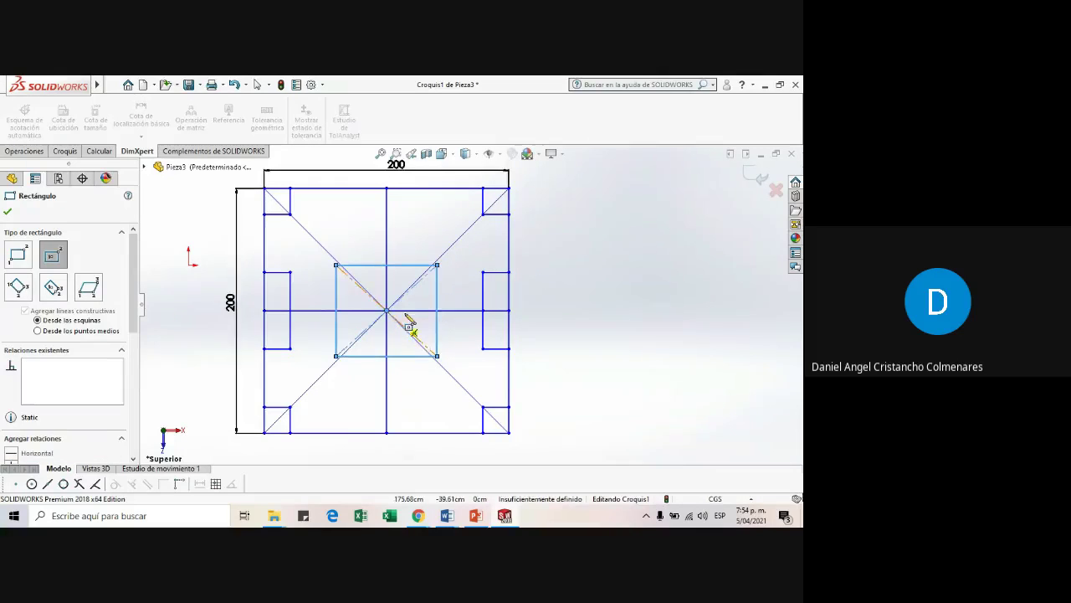
# - Try a second rectangle from the same centre point and undo the central rectangles
pyautogui.hotkey('alt', 'Tab')
pyautogui.hotkey('alt', 'Tab')
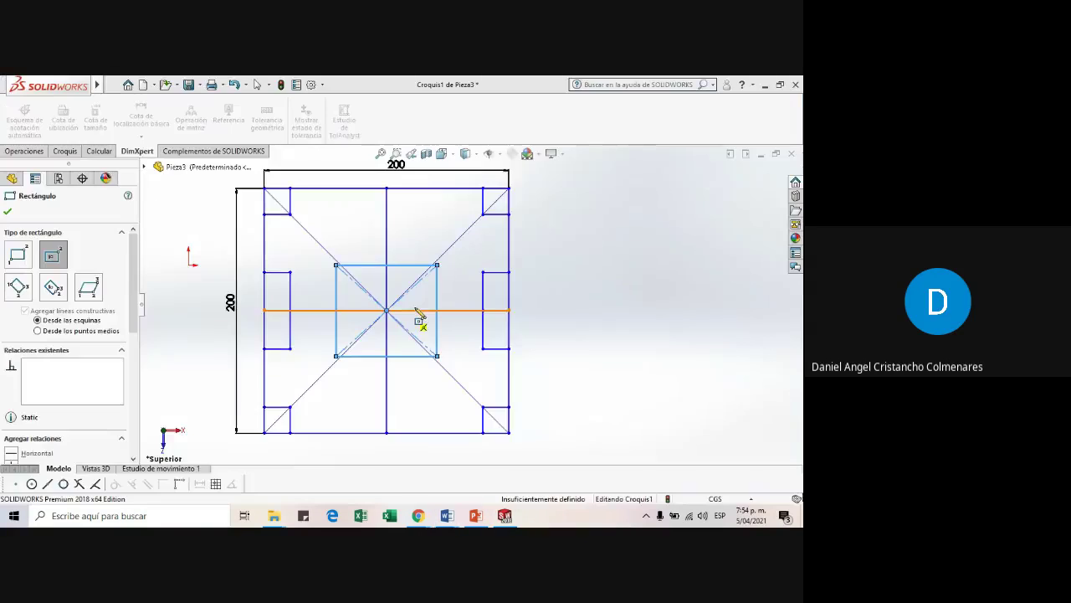
pyautogui.click(387, 310)
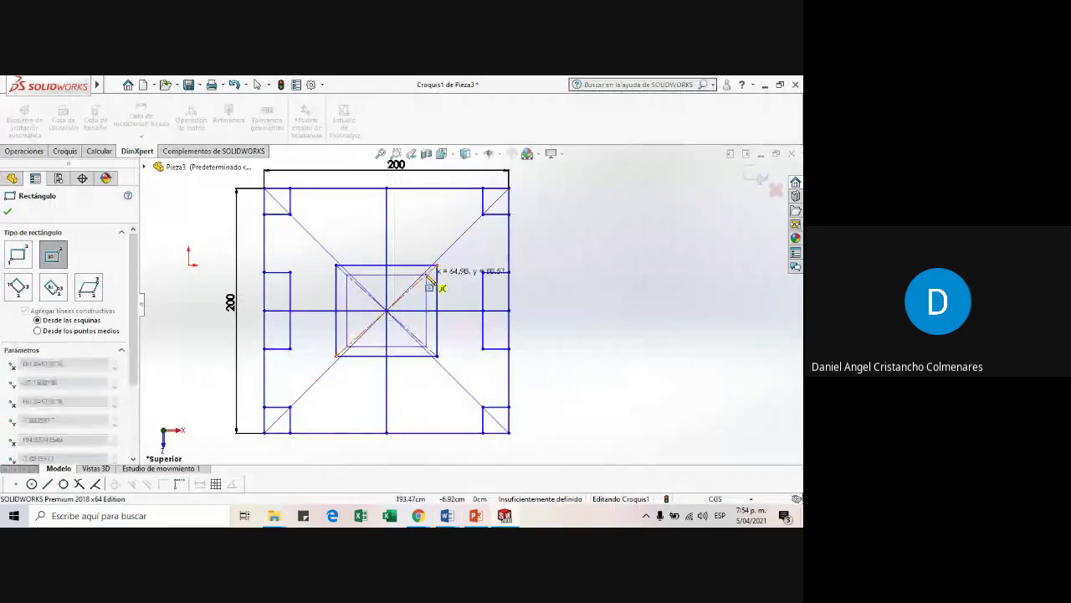
pyautogui.click(436, 266)
pyautogui.press('Escape')
pyautogui.hotkey('ctrl', 'z')
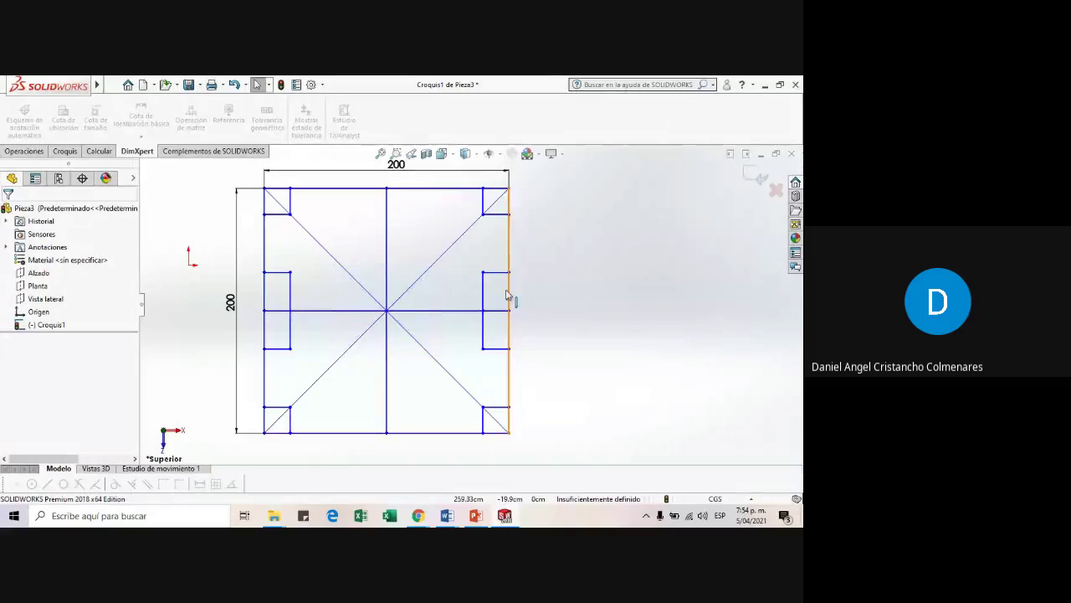
# - Draw two concentric centre squares with corners on the diagonals, about 70 cm and 85 cm per side
pyautogui.click(66, 151)
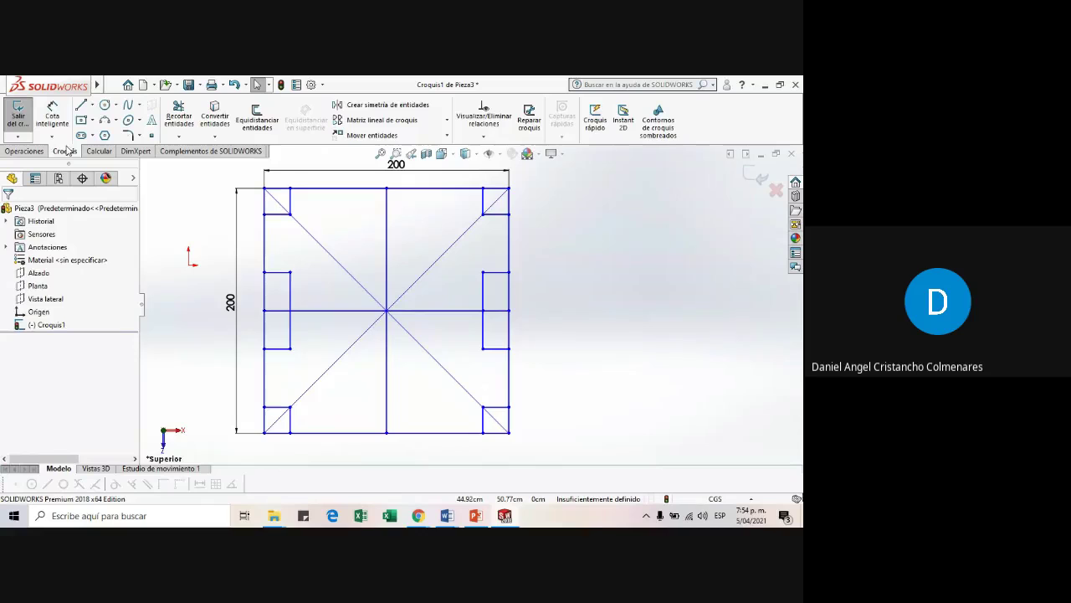
pyautogui.click(387, 310)
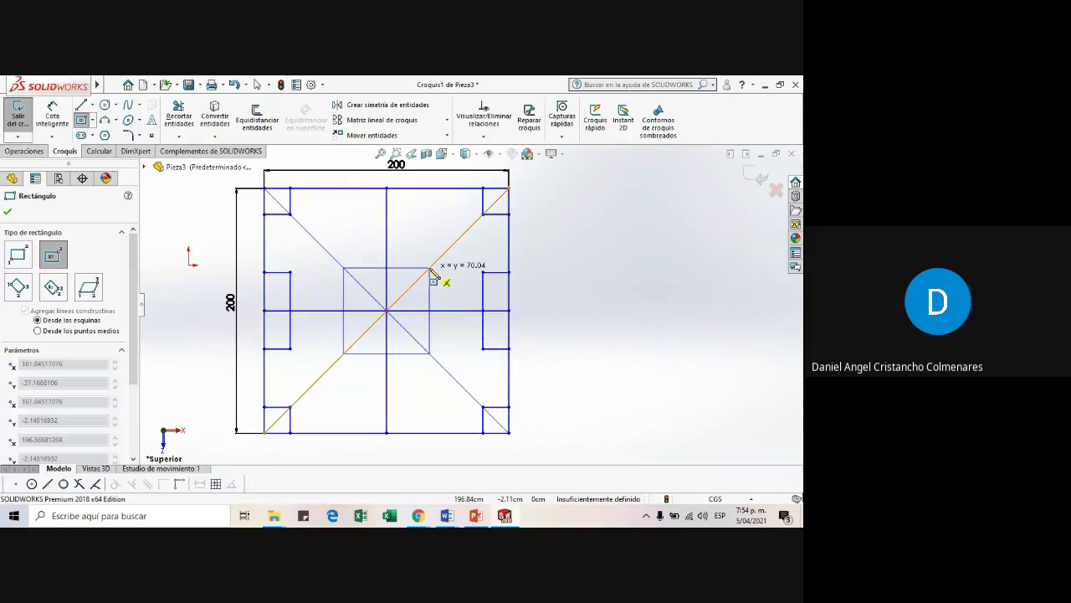
pyautogui.click(430, 269)
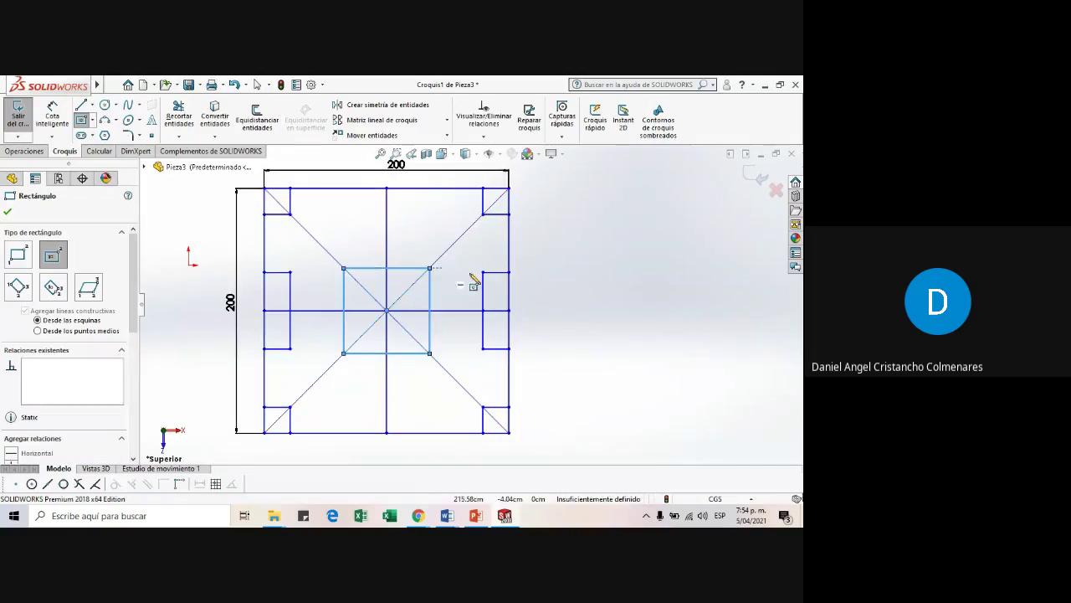
pyautogui.click(388, 311)
pyautogui.click(438, 260)
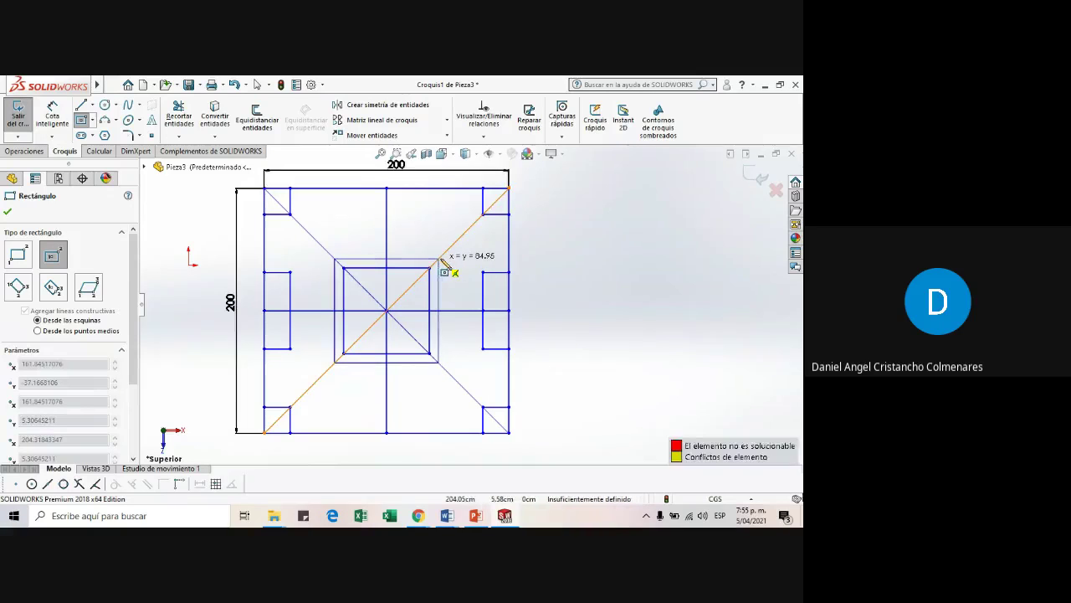
pyautogui.press('Escape')
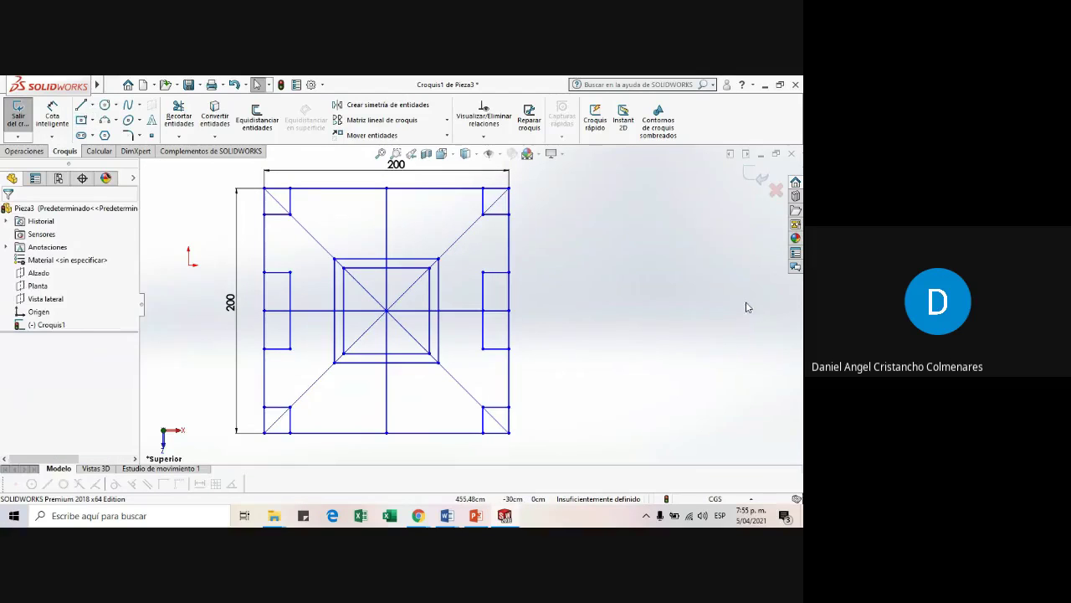
# - Compare the sketch in SOLIDWORKS with the first line pattern in the Word guide
pyautogui.hotkey('alt', 'Tab')
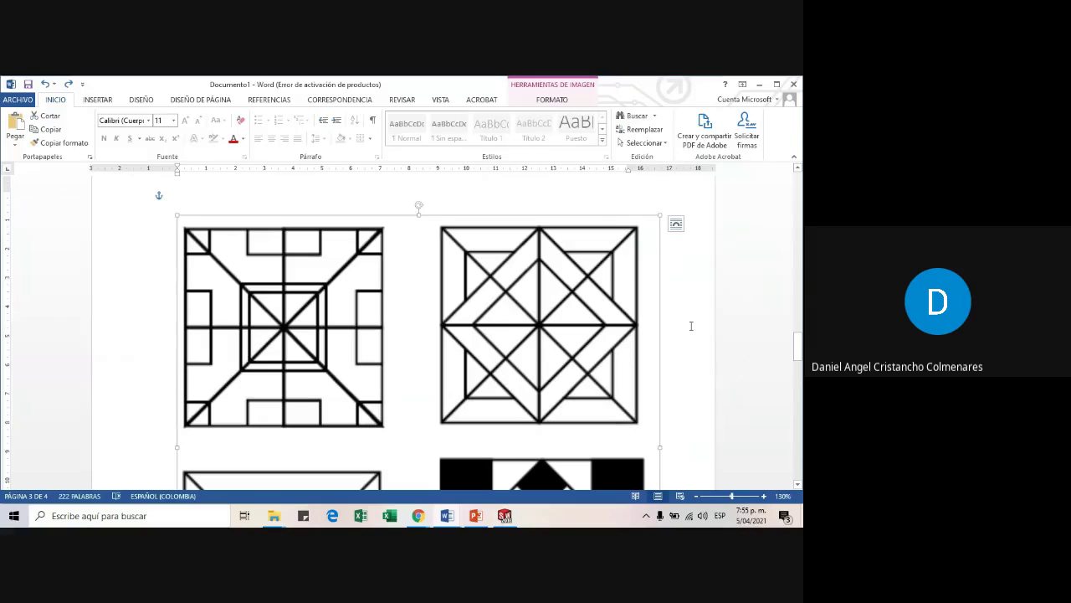
pyautogui.hotkey('alt', 'Tab')
pyautogui.hotkey('alt', 'Tab')
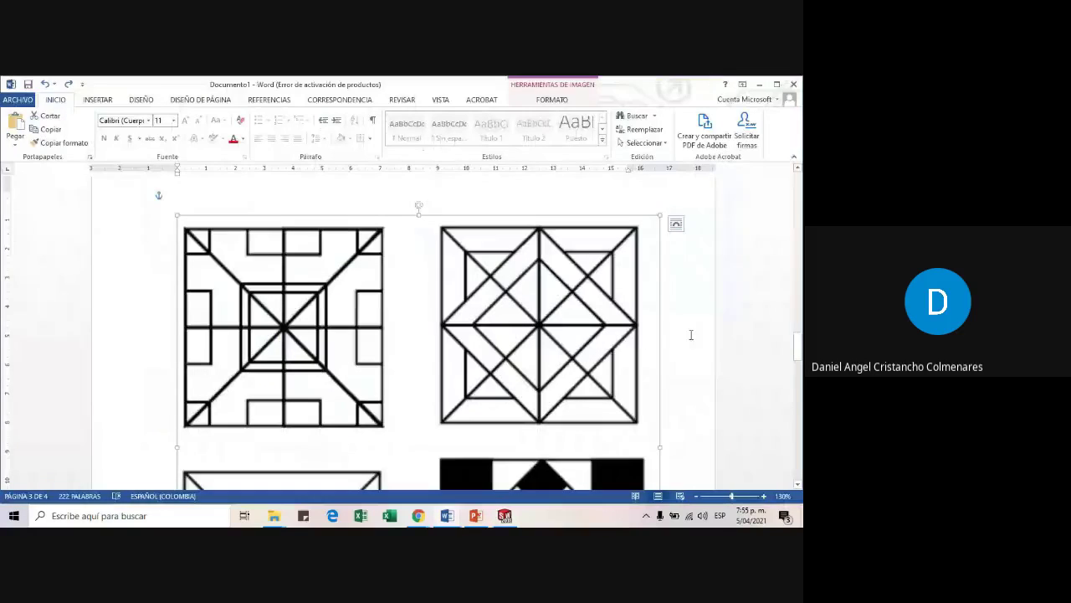
pyautogui.hotkey('alt', 'Tab')
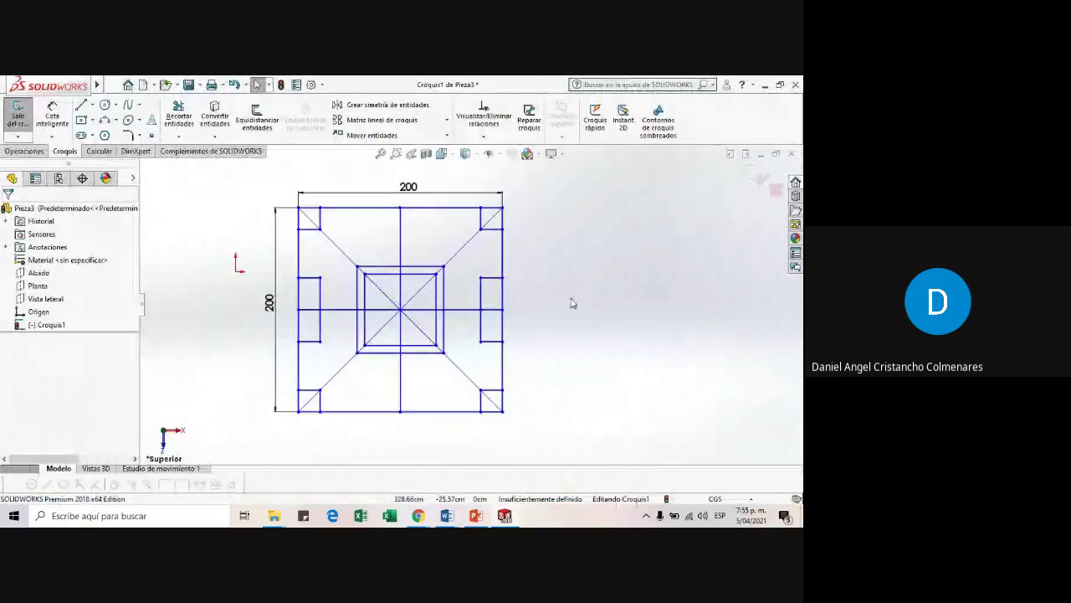
pyautogui.scroll(-1, 640, 303)
pyautogui.hotkey('alt', 'Tab')
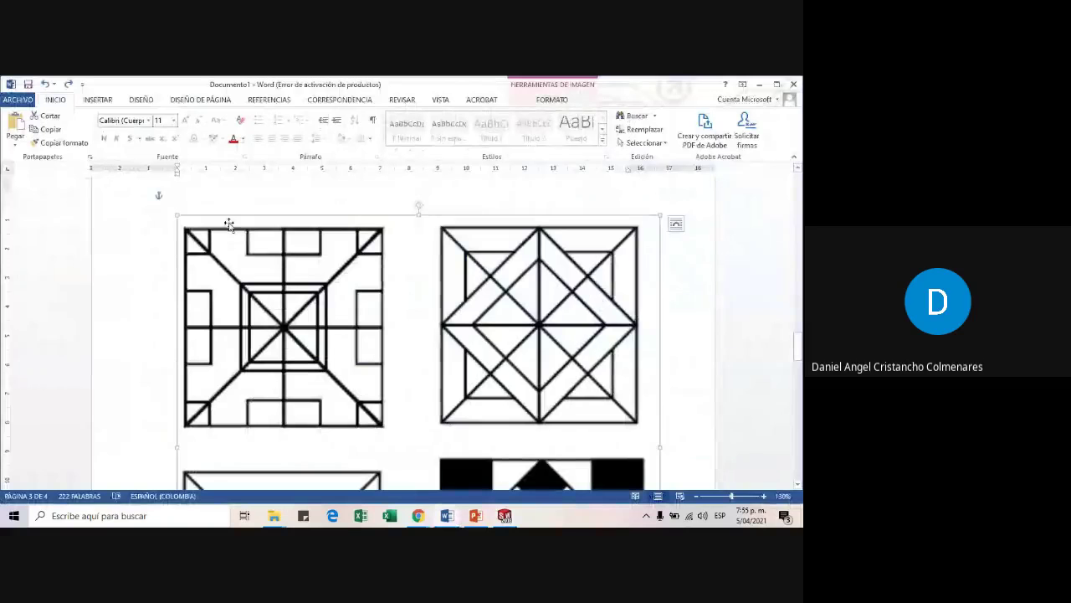
# - In SOLIDWORKS, try a short vertical line down from the square's upper edge, left of the vertical centreline, and undo it
pyautogui.hotkey('alt', 'Tab')
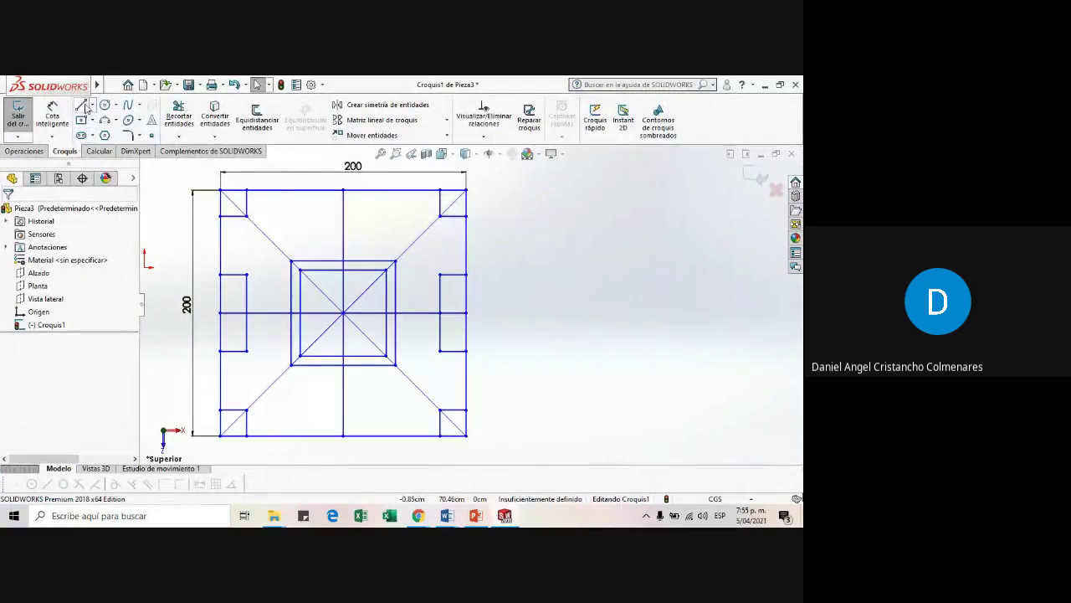
pyautogui.click(309, 192)
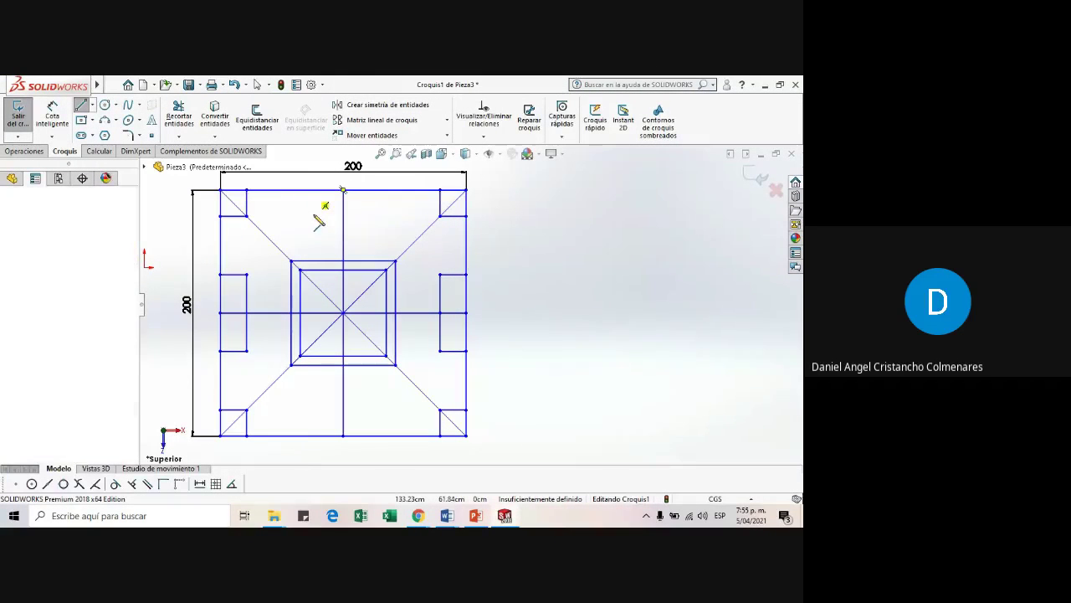
pyautogui.click(309, 210)
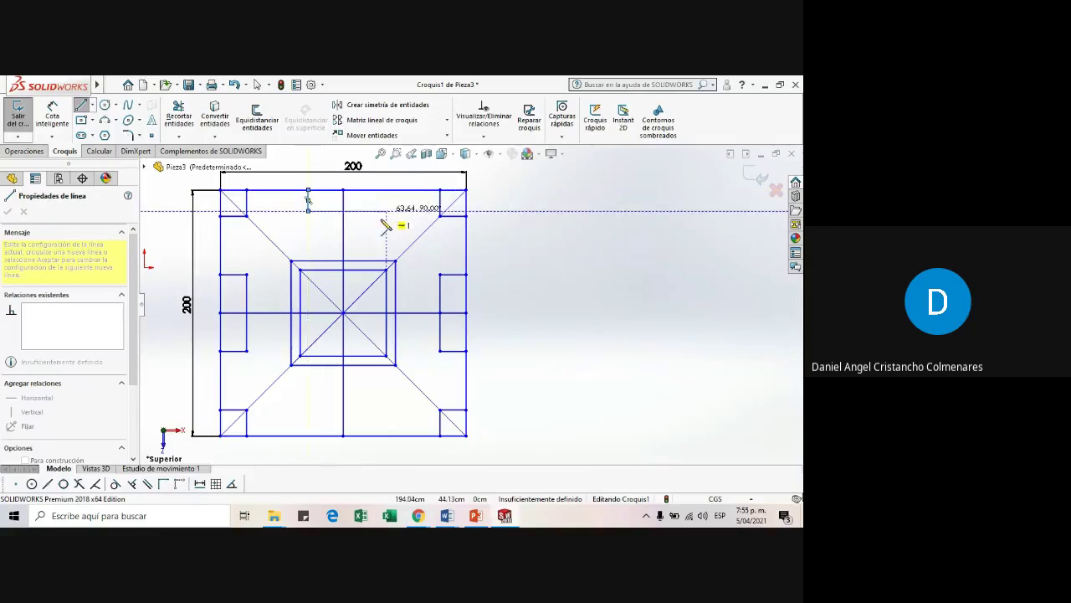
pyautogui.press('Escape')
pyautogui.hotkey('ctrl', 'z')
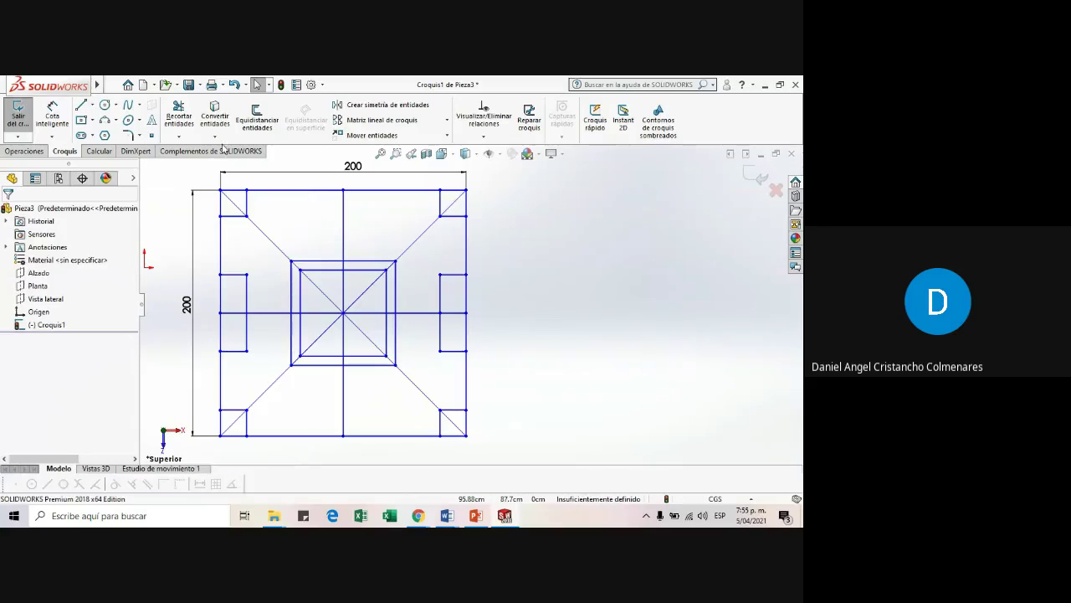
# - Draw a three-sided rectangle about 70 cm wide at the middle of the upper edge, aligned with the inner square and corner squares
pyautogui.click(81, 104)
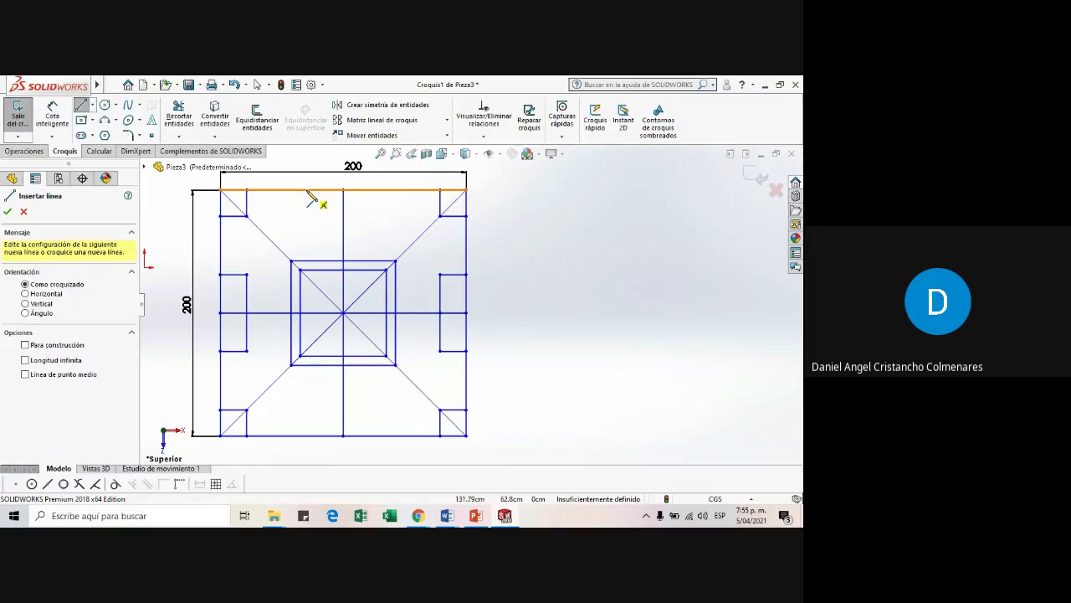
pyautogui.click(302, 192)
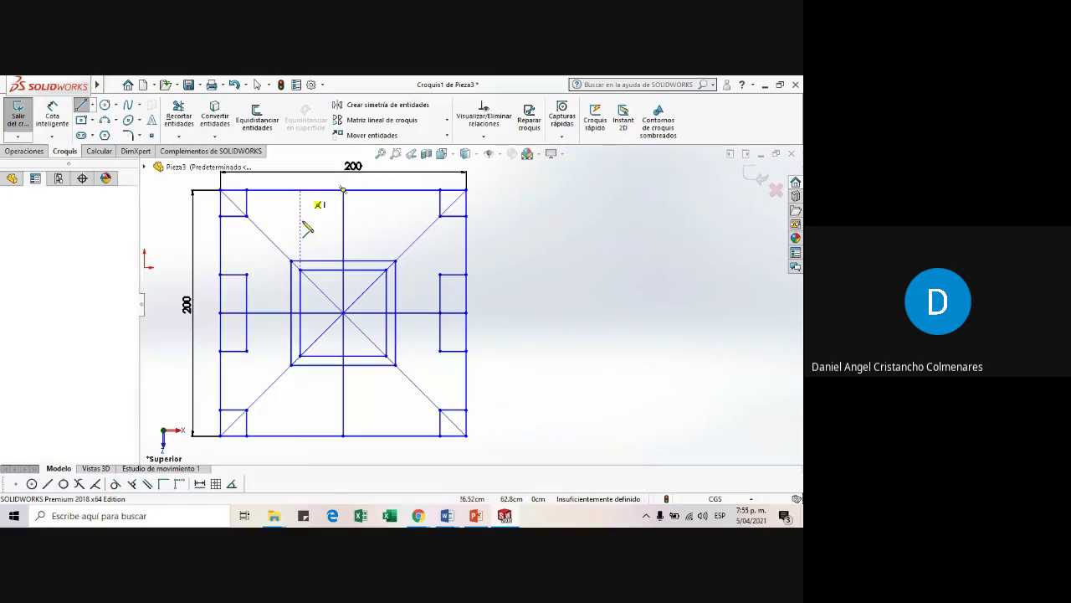
pyautogui.click(300, 216)
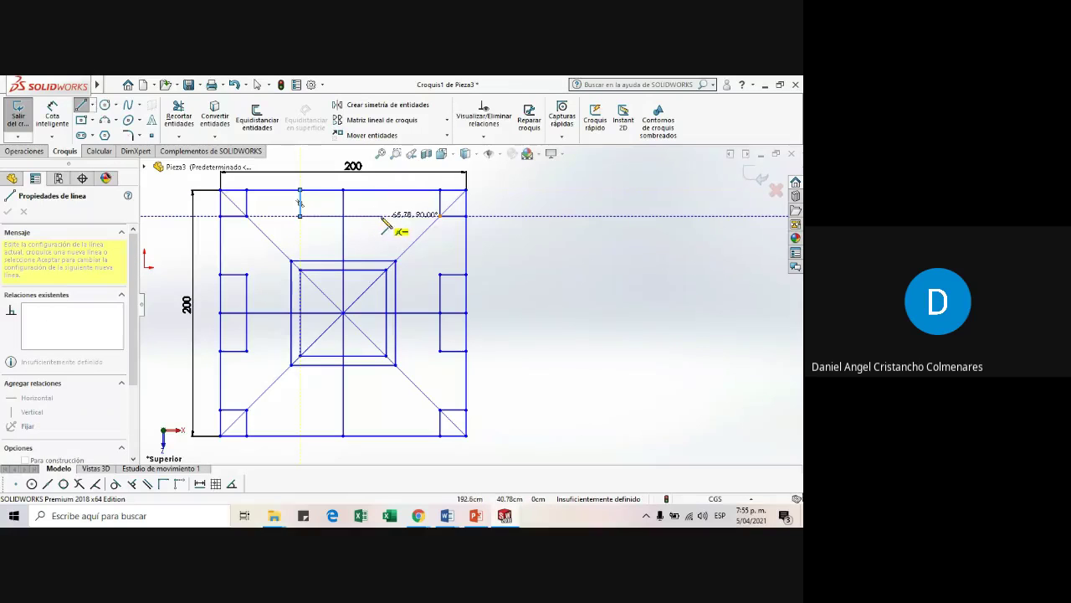
pyautogui.click(386, 216)
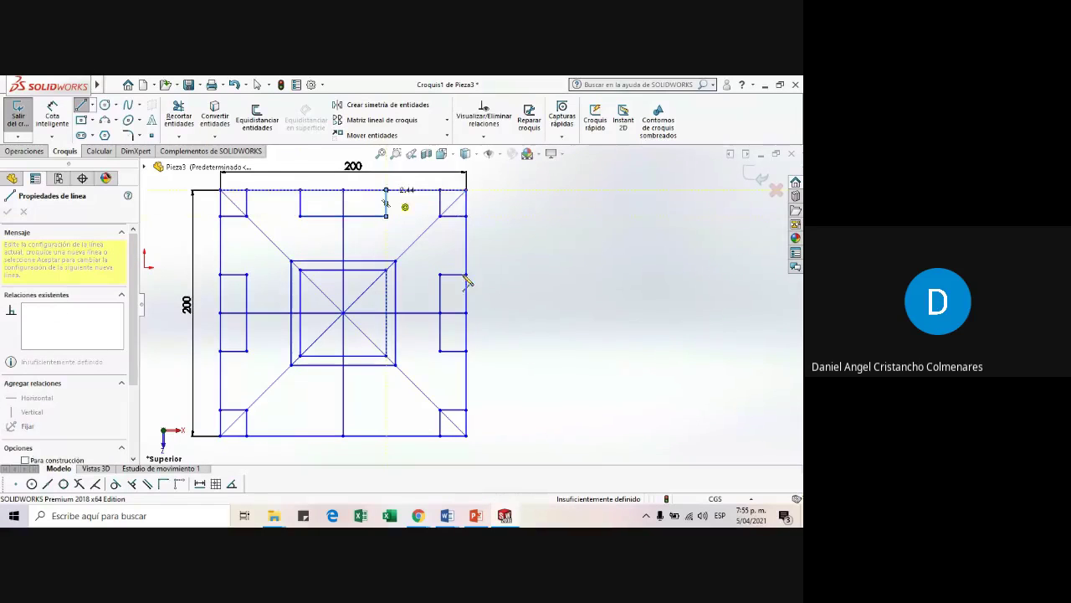
pyautogui.click(386, 191)
pyautogui.press('Escape')
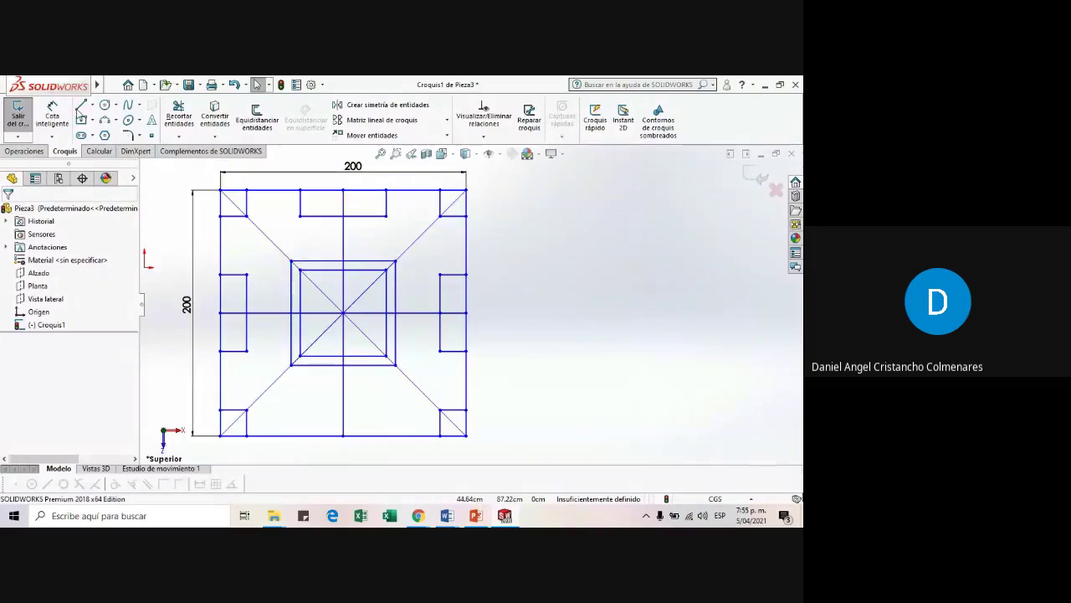
# - Draw the matching three-sided rectangle about 70 cm wide on the middle of the lower edge, aligned with the upper one
pyautogui.click(81, 105)
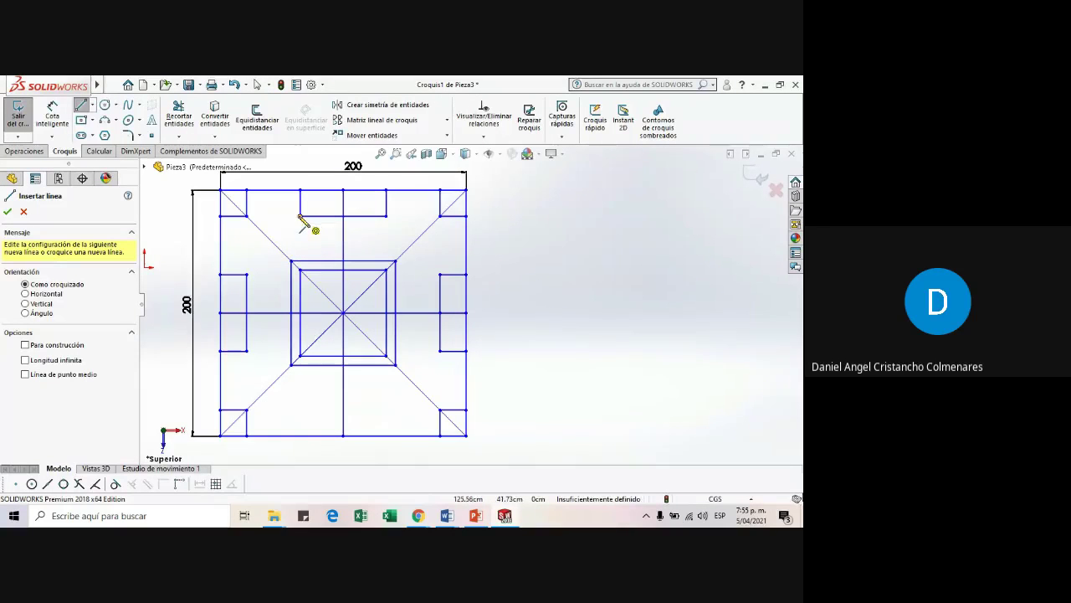
pyautogui.click(301, 410)
pyautogui.click(301, 435)
pyautogui.press('Escape')
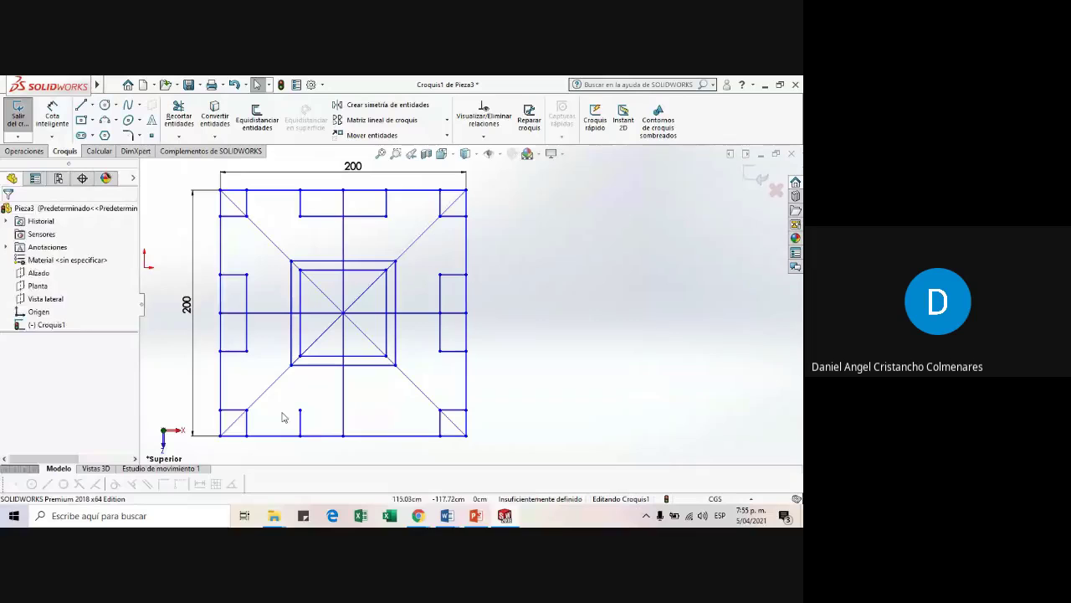
pyautogui.press('Return')
pyautogui.click(300, 410)
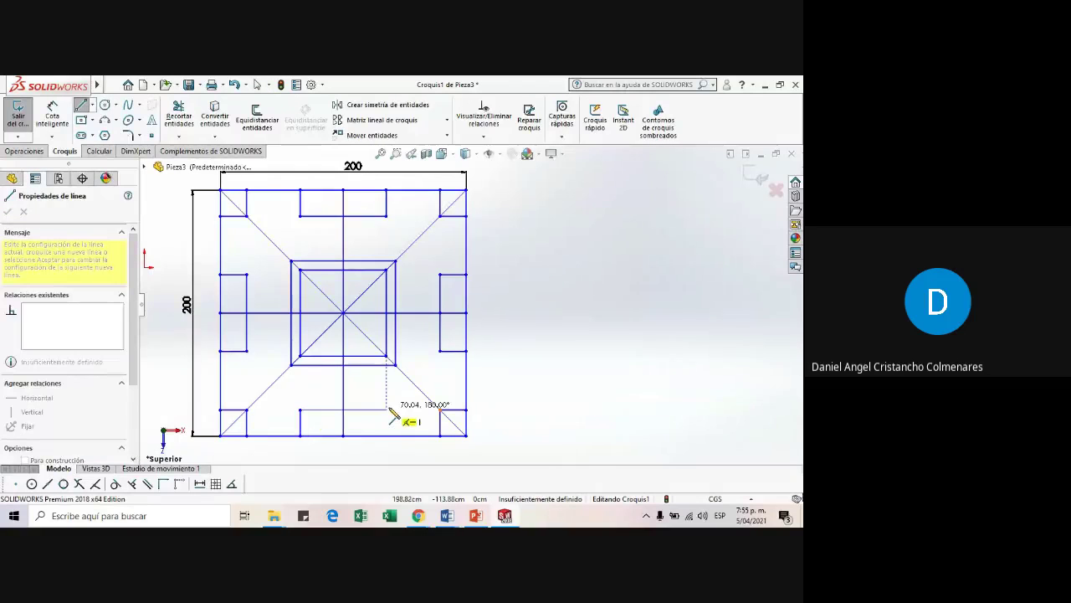
pyautogui.click(385, 409)
pyautogui.click(386, 435)
pyautogui.press('Escape')
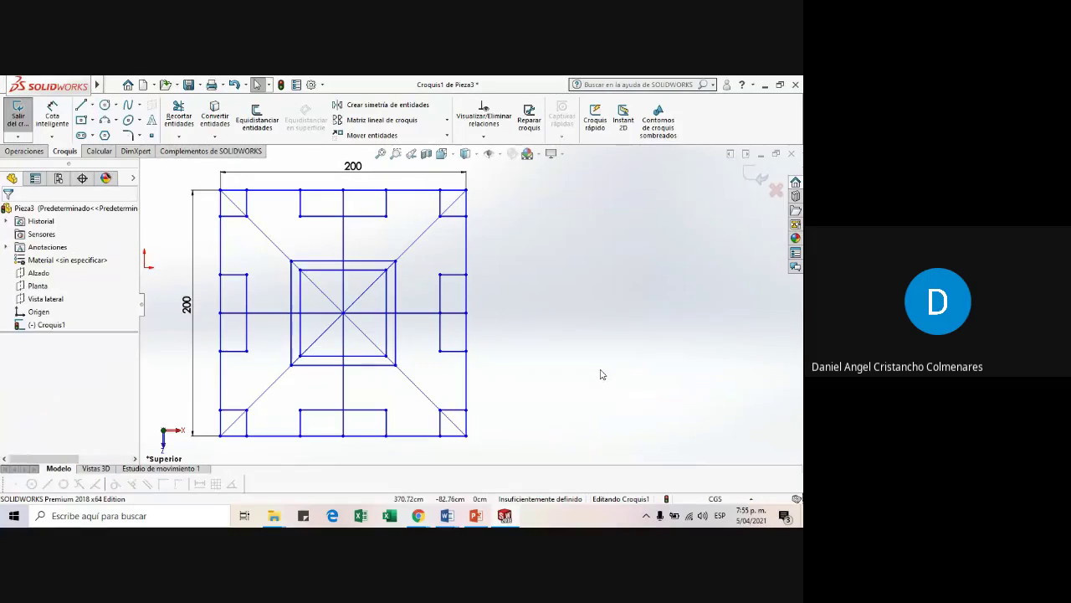
# - Check the completed sketch in SOLIDWORKS against the first line pattern in the Word guide
pyautogui.hotkey('alt', 'Tab')
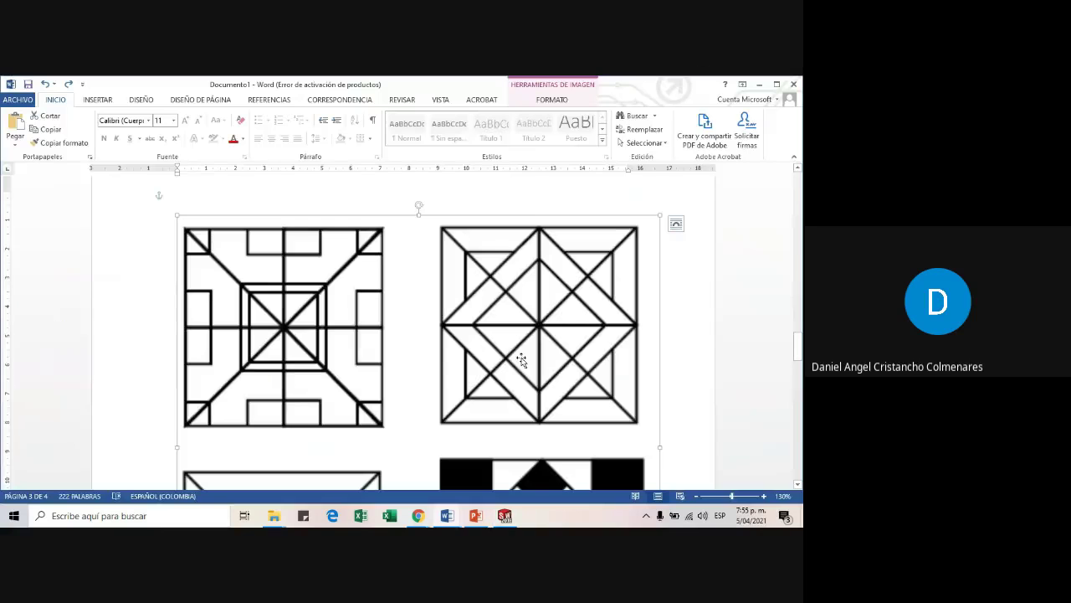
pyautogui.scroll(-1, 299, 310)
pyautogui.scroll(2, 300, 309)
pyautogui.scroll(-1, 305, 311)
pyautogui.hotkey('alt', 'Tab')
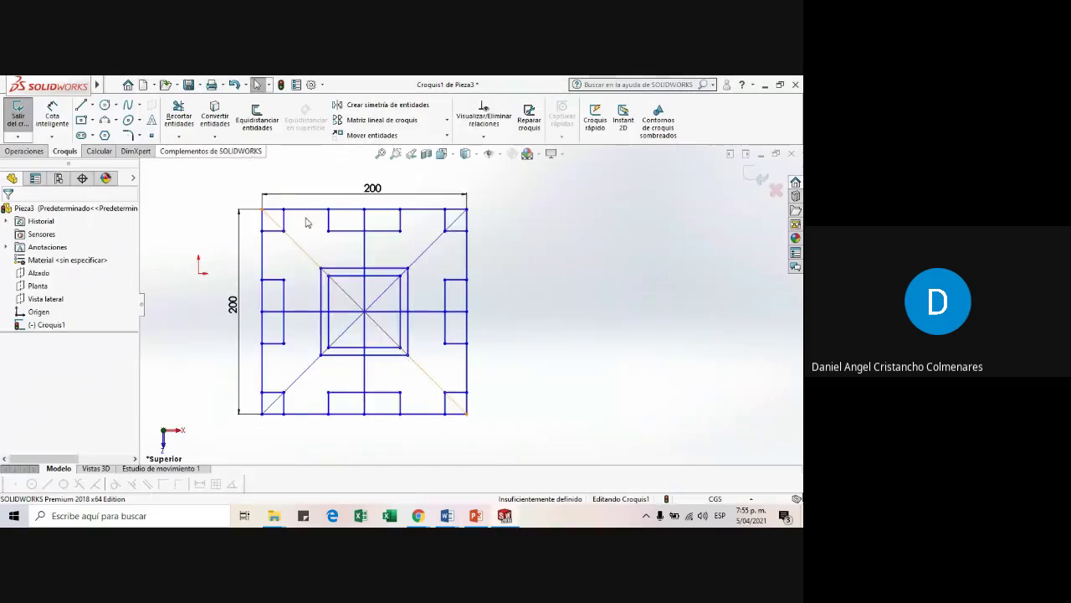
pyautogui.scroll(2, 456, 301)
pyautogui.scroll(-3, 453, 290)
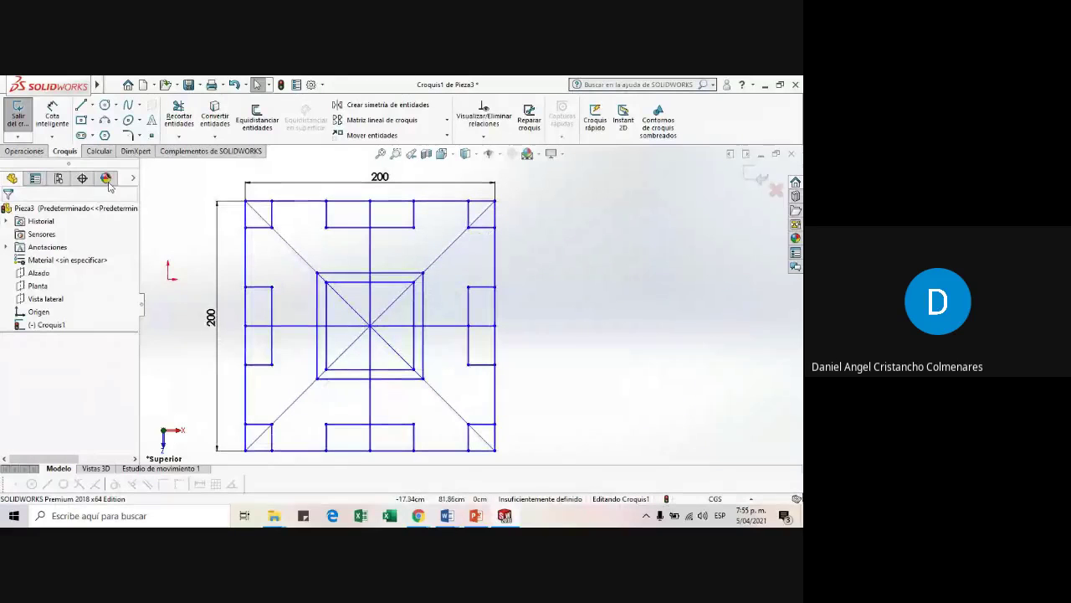
# - Dimension the angle between the upper-right diagonal and the horizontal centreline as a driven dimension beside the central squares
pyautogui.click(52, 113)
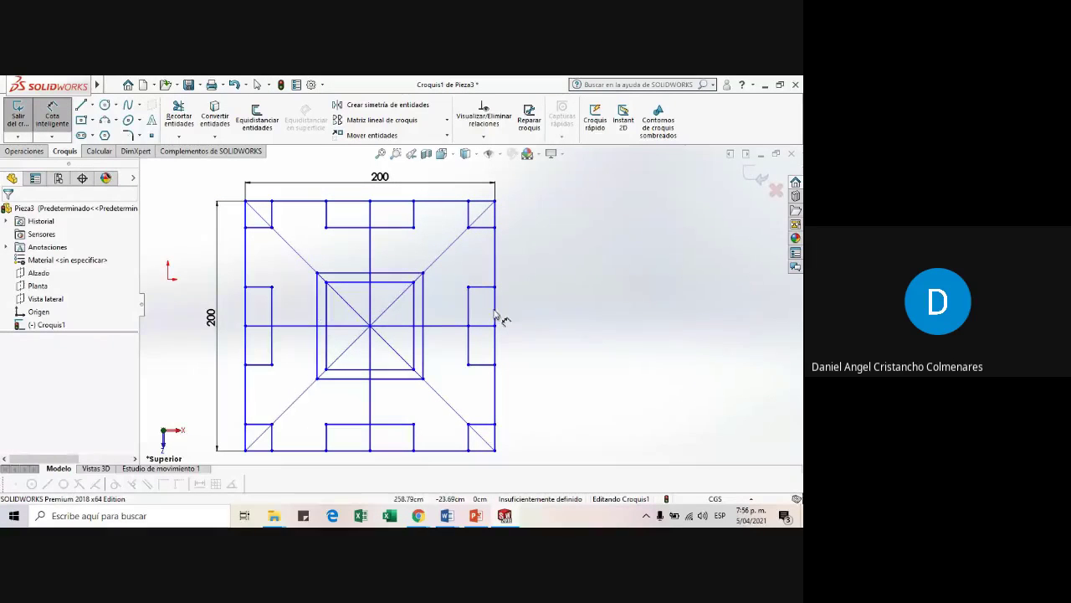
pyautogui.click(400, 301)
pyautogui.click(451, 326)
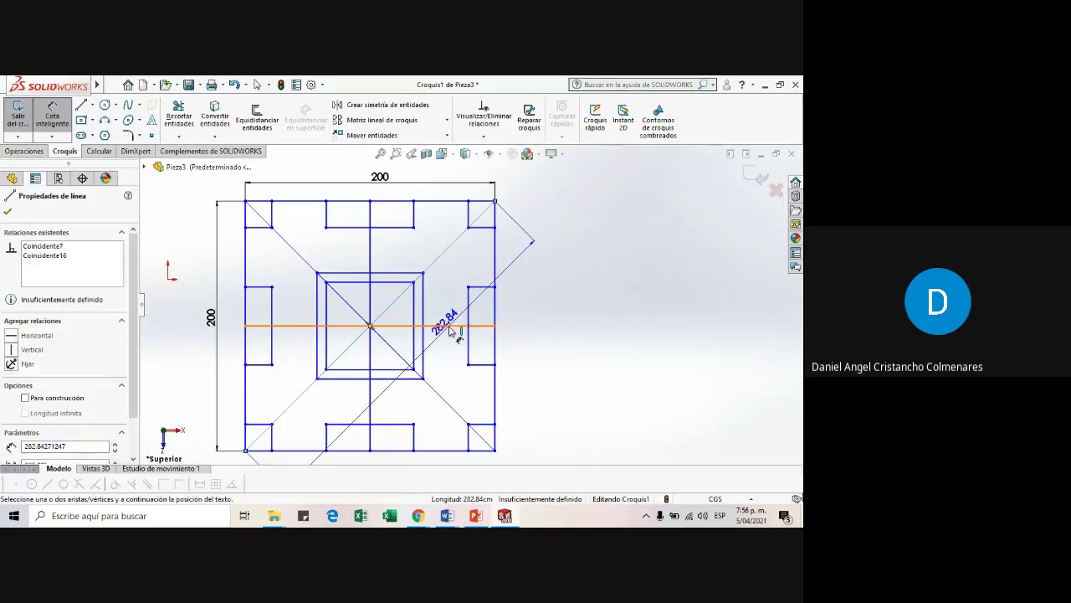
pyautogui.click(453, 291)
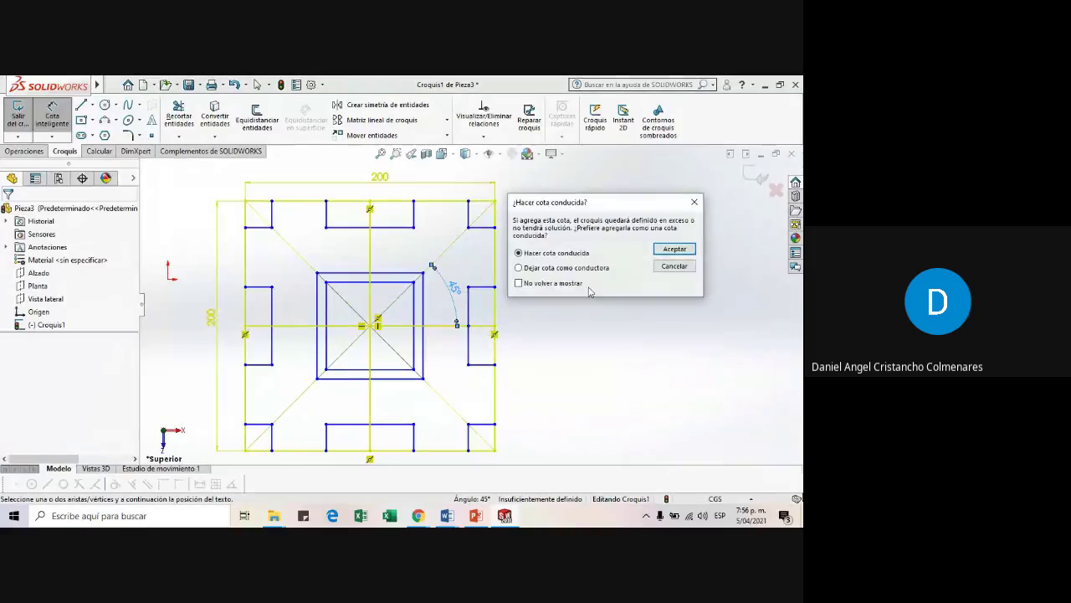
pyautogui.click(675, 249)
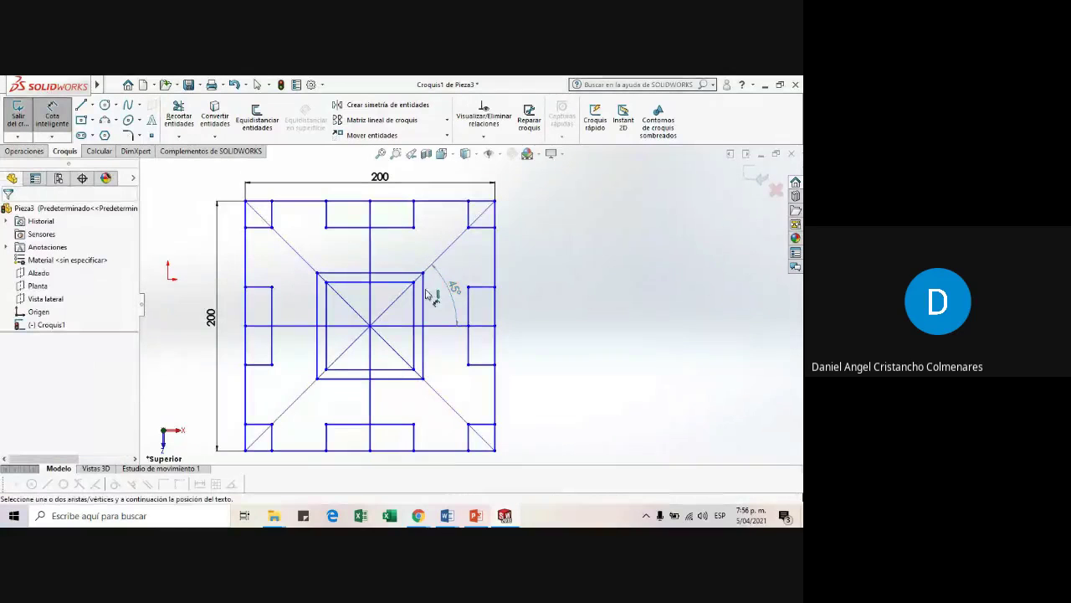
pyautogui.moveTo(450, 290)
pyautogui.mouseDown()
pyautogui.moveTo(594, 216)
pyautogui.moveTo(519, 270)
pyautogui.moveTo(405, 320)
pyautogui.moveTo(462, 298)
pyautogui.mouseUp()
pyautogui.click(594, 318)
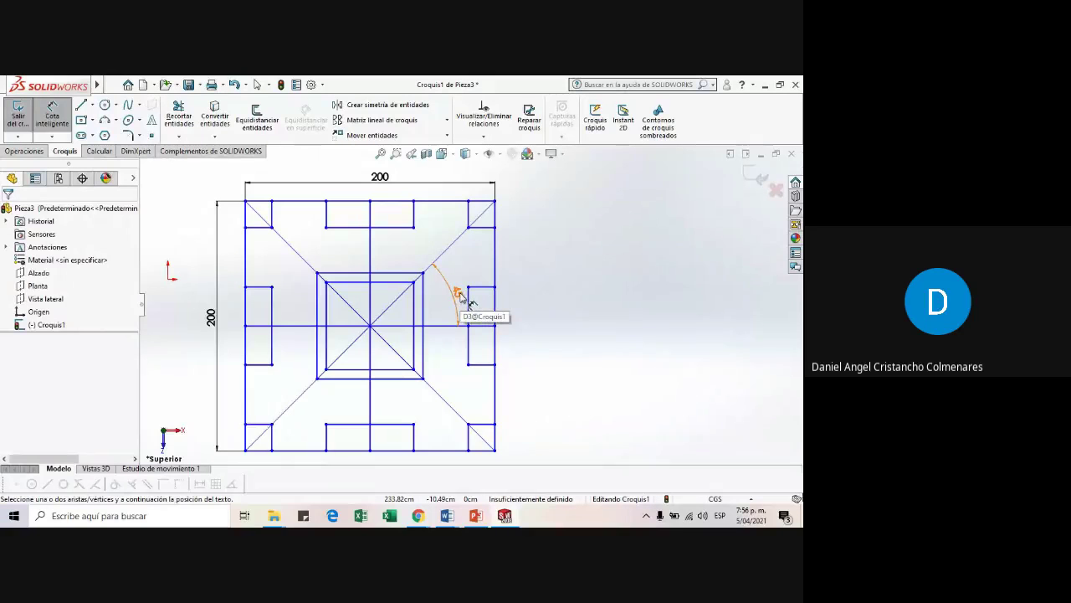
pyautogui.scroll(3, 461, 298)
pyautogui.scroll(-2, 480, 383)
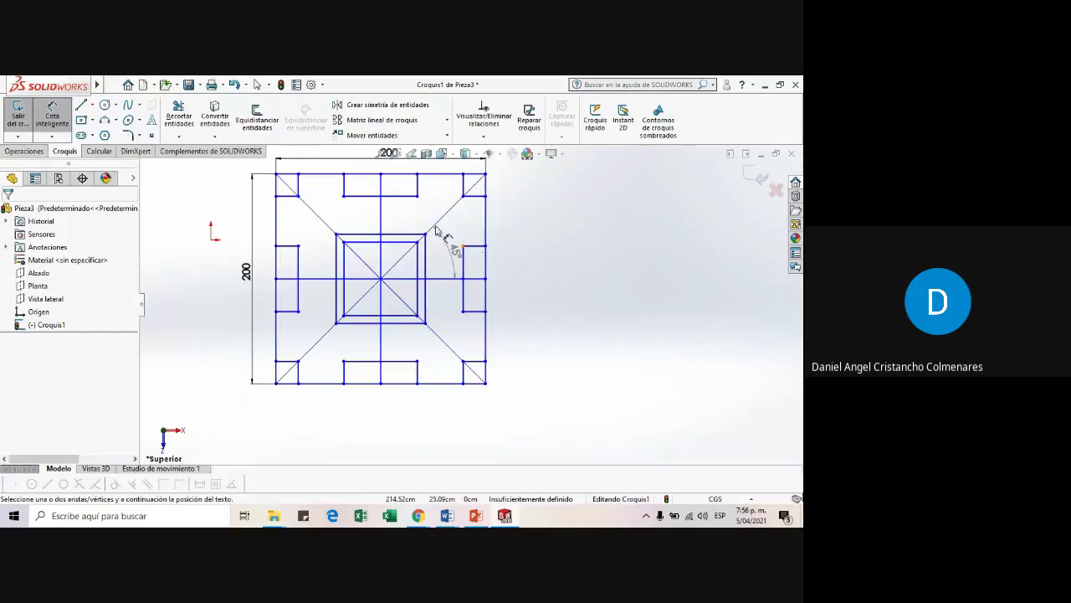
pyautogui.scroll(3, 450, 272)
pyautogui.scroll(-3, 431, 232)
pyautogui.scroll(1, 431, 232)
pyautogui.scroll(-2, 433, 233)
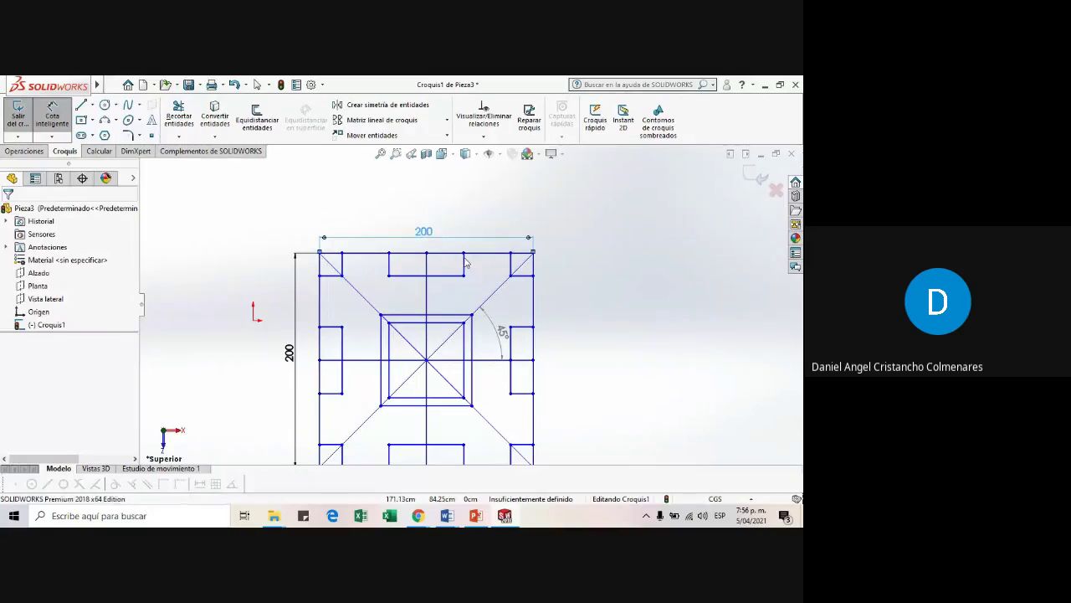
# - In the Word guide, change the rectangle size in exercise 2's statement to 20 x 20 cm
pyautogui.hotkey('alt', 'Tab')
pyautogui.scroll(-10, 452, 335)
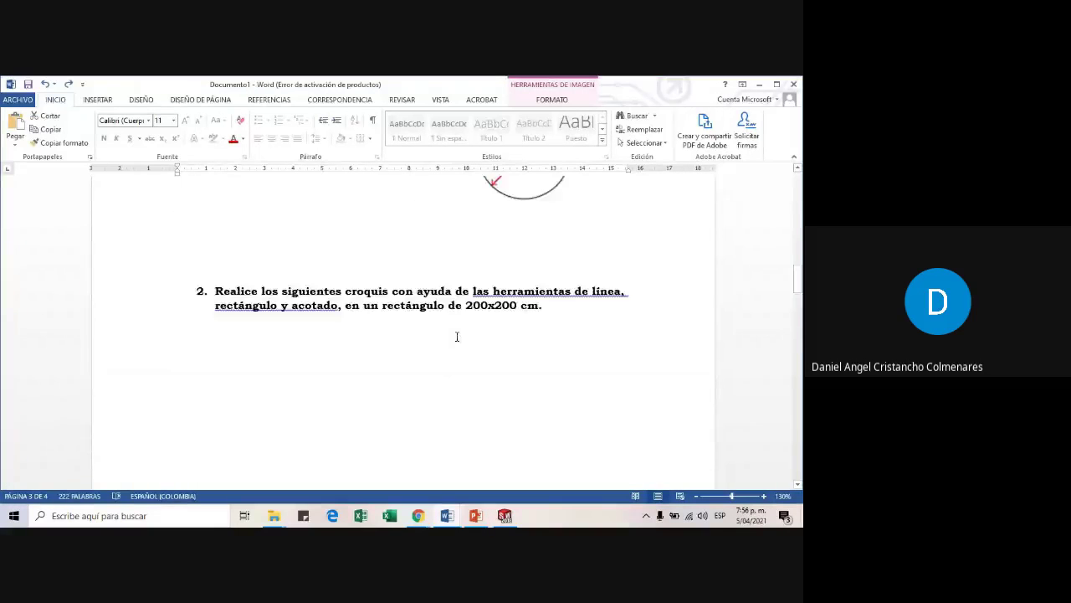
pyautogui.scroll(-3, 471, 335)
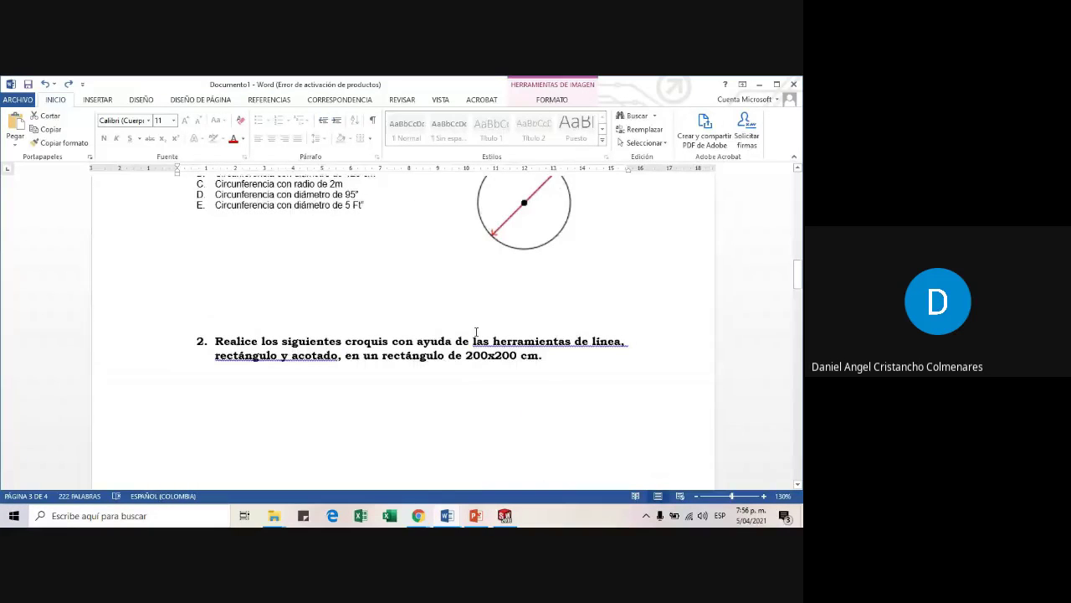
pyautogui.click(527, 360)
pyautogui.scroll(-1, 613, 389)
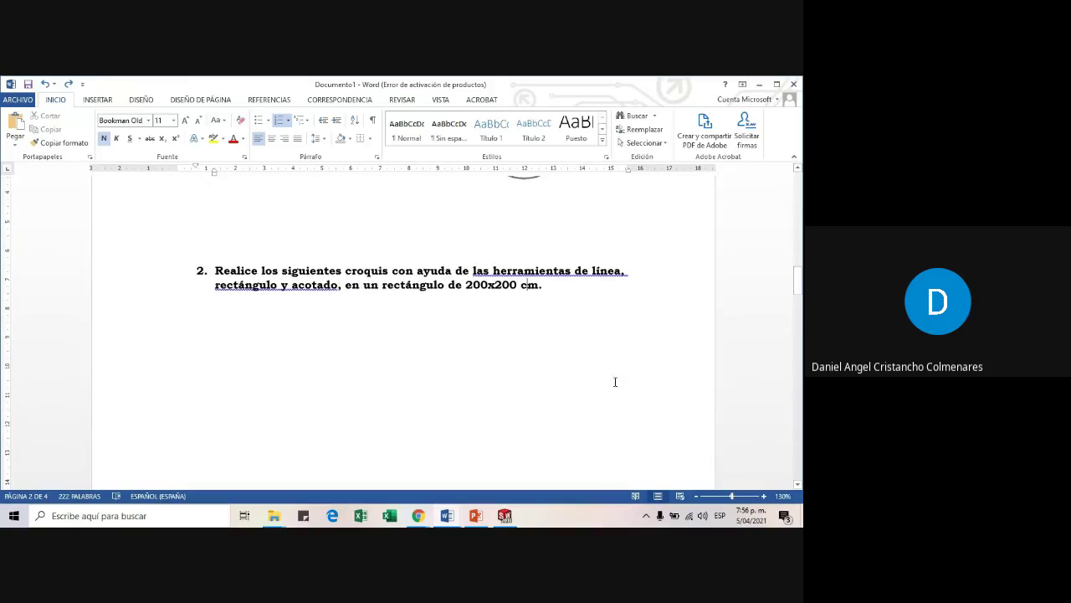
pyautogui.press('BackSpace')
pyautogui.press('BackSpace')
pyautogui.press('Right')
pyautogui.press('Right')
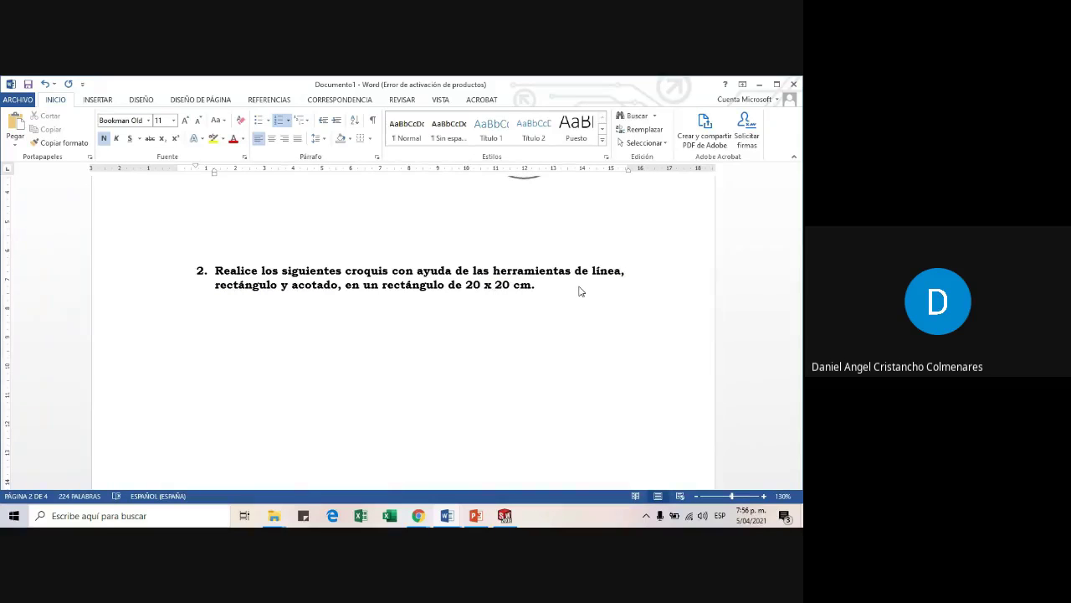
pyautogui.press('Right')
pyautogui.press('Right')
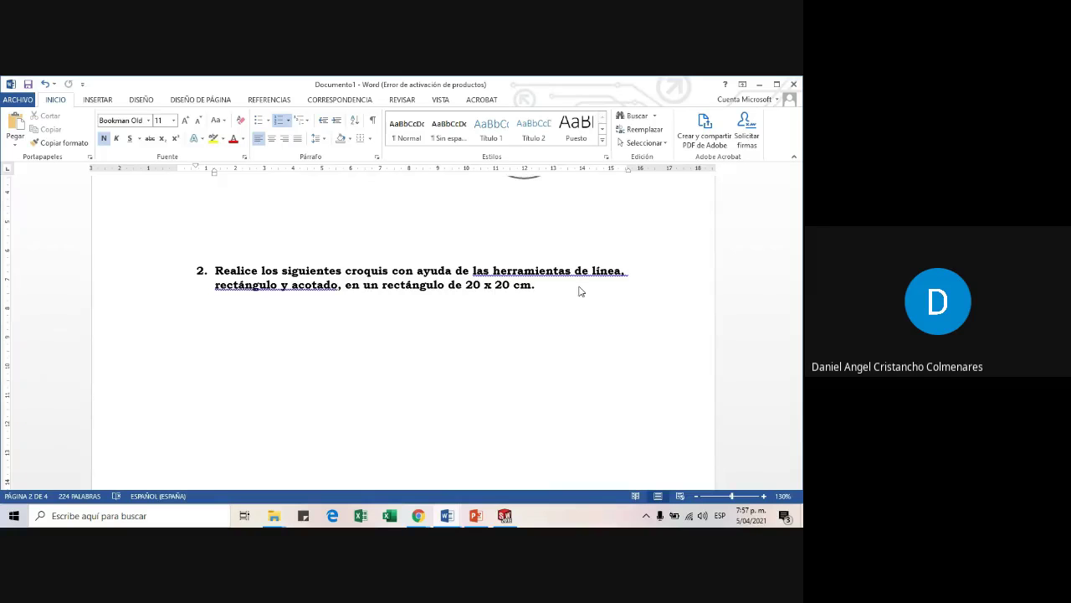
pyautogui.write('0')
pyautogui.press('Left')
pyautogui.press('Left')
pyautogui.press('Left')
# - Return to SOLIDWORKS and examine the whole dimensioned pattern inside its square
pyautogui.hotkey('alt', 'Tab')
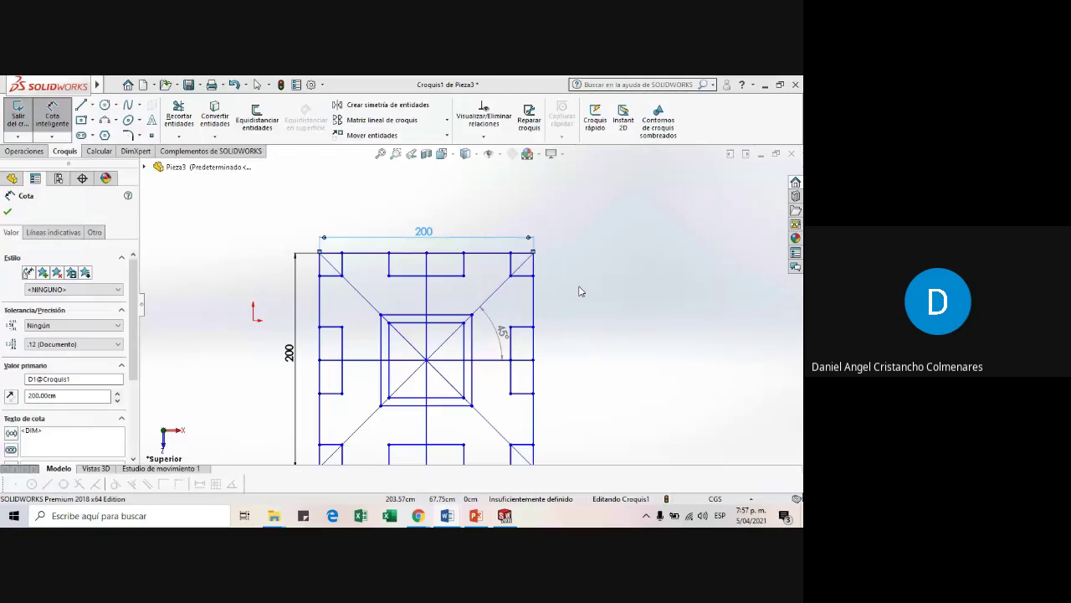
pyautogui.scroll(5, 581, 291)
pyautogui.scroll(3, 486, 306)
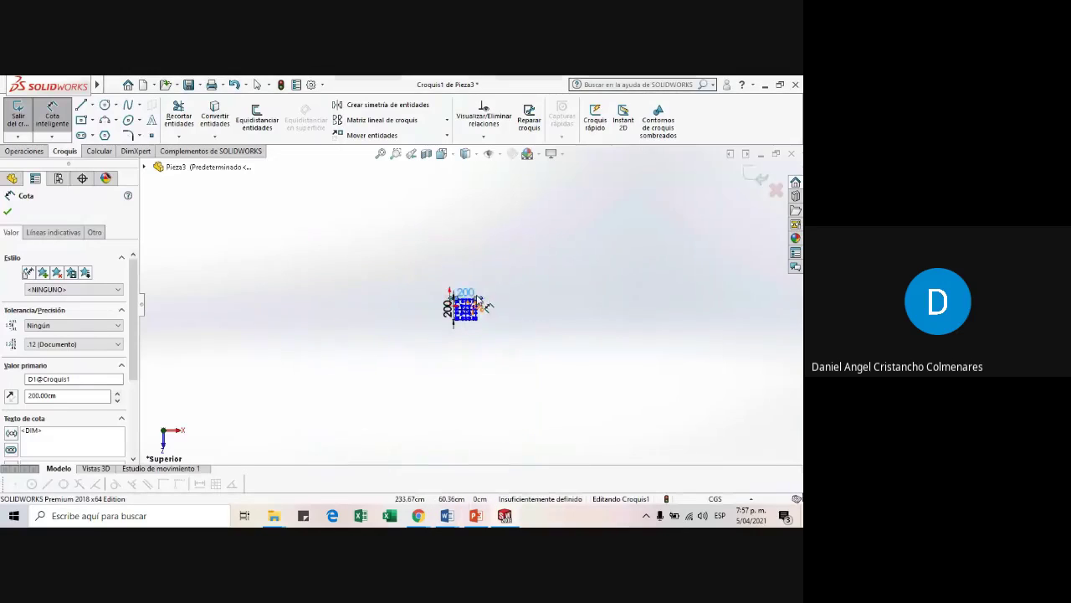
pyautogui.scroll(-5, 486, 300)
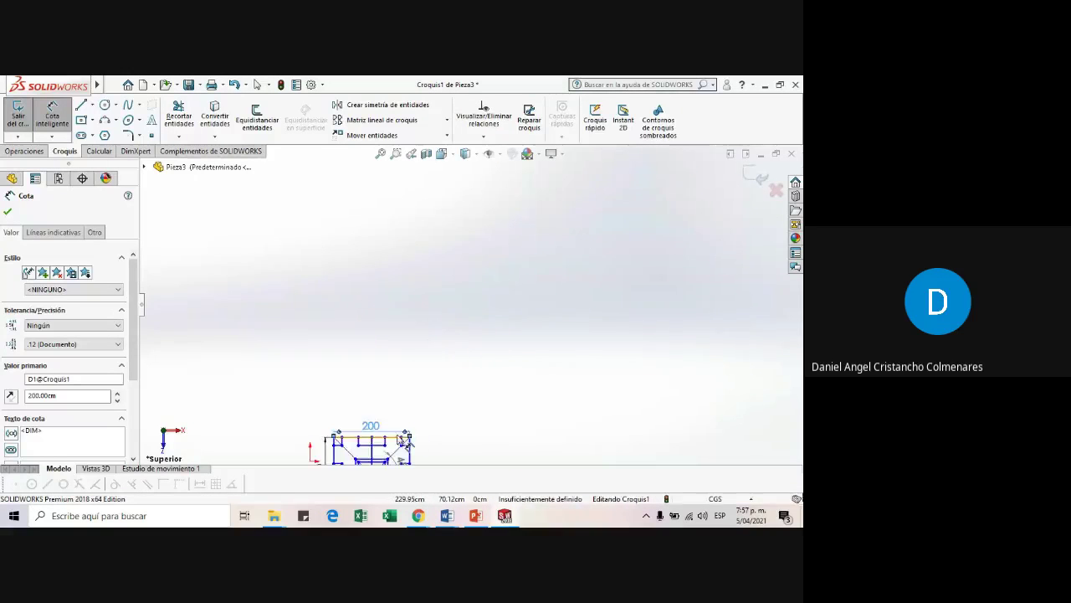
pyautogui.scroll(-6, 438, 390)
pyautogui.scroll(3, 574, 235)
pyautogui.scroll(-2, 468, 262)
pyautogui.scroll(-1, 469, 262)
pyautogui.scroll(2, 481, 288)
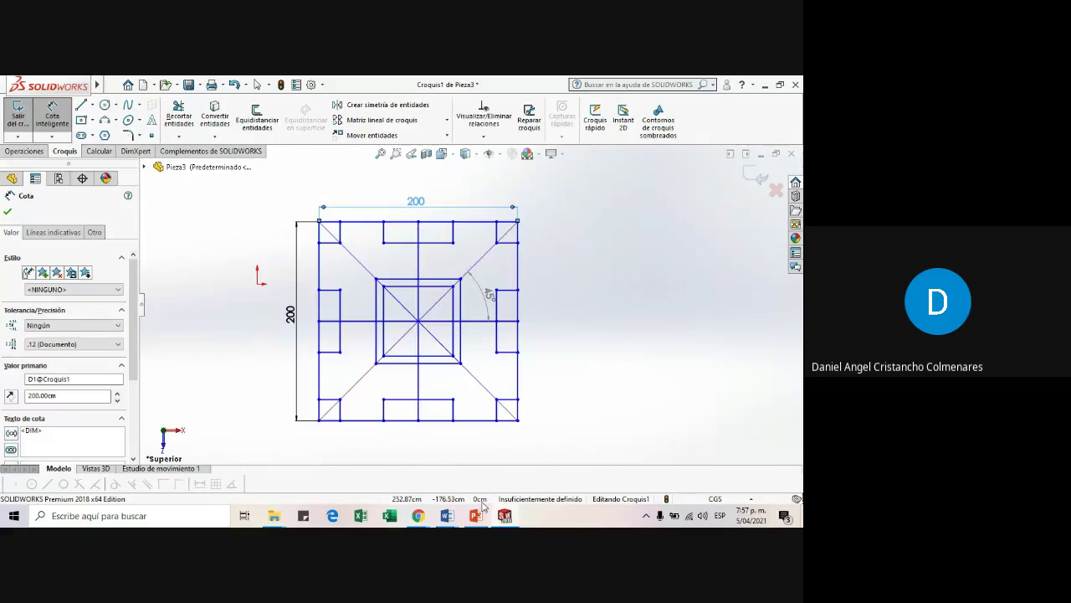
# - Switch to the Word document GUIA 1 TRABAJO TRAZADO BASICO and select the image with exercise 2's patterns
pyautogui.click(449, 516)
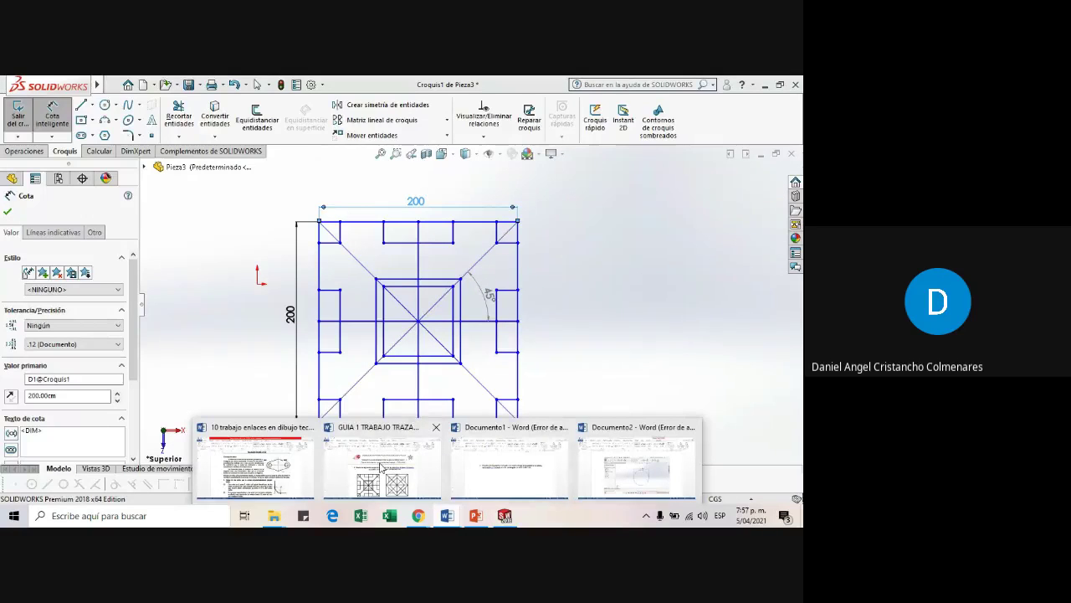
pyautogui.click(385, 470)
pyautogui.scroll(-3, 386, 469)
pyautogui.scroll(1, 513, 311)
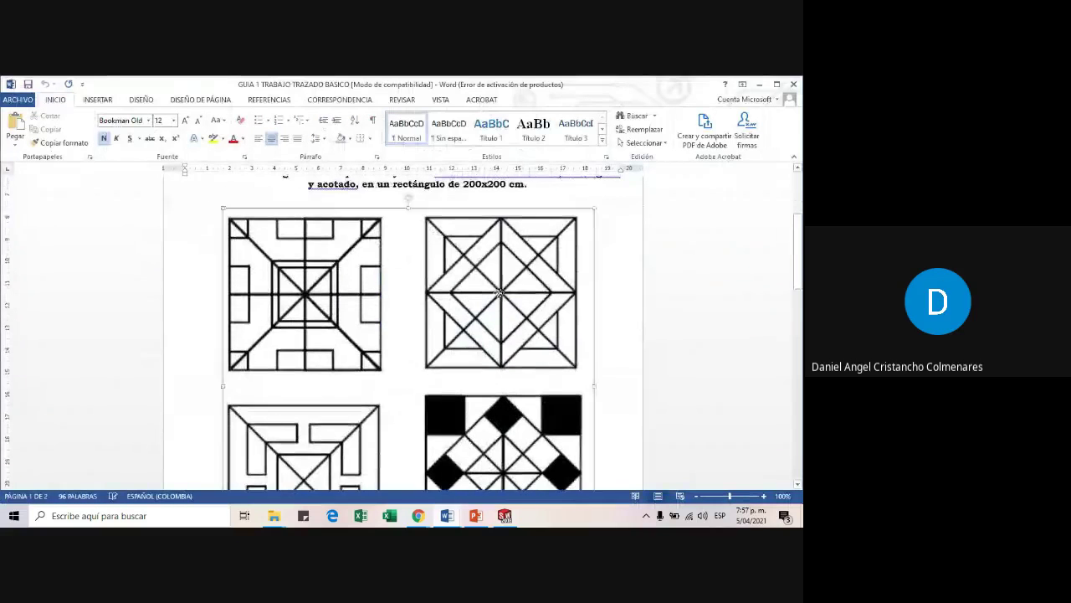
pyautogui.click(458, 222)
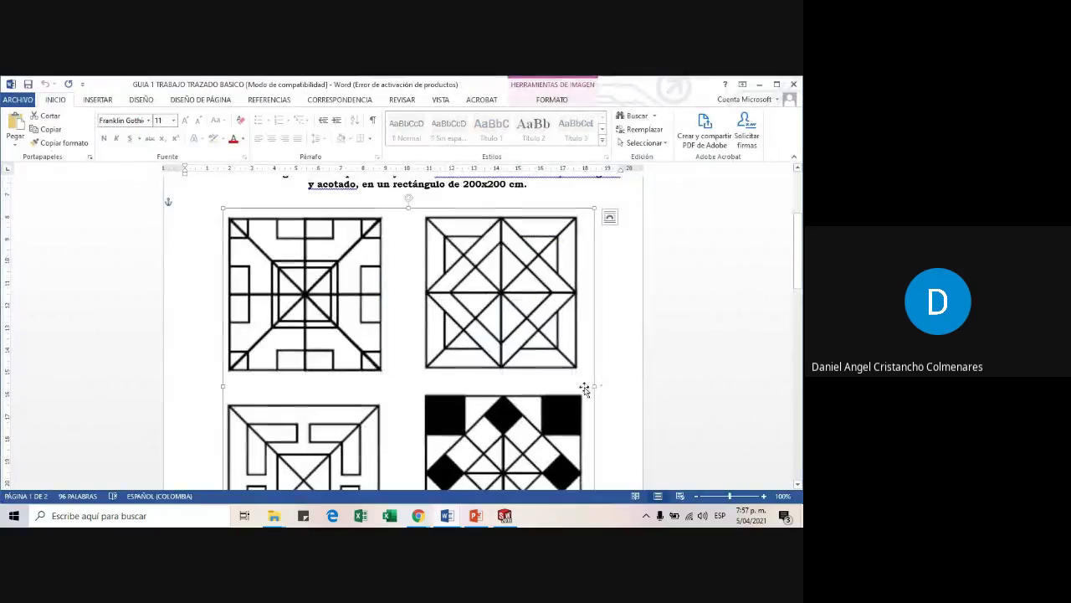
# - Capture the SOLIDWORKS screen with the finished pattern and paste the image below the circle screenshot in the Word document Documento2
pyautogui.hotkey('alt', 'Tab')
pyautogui.click(753, 391)
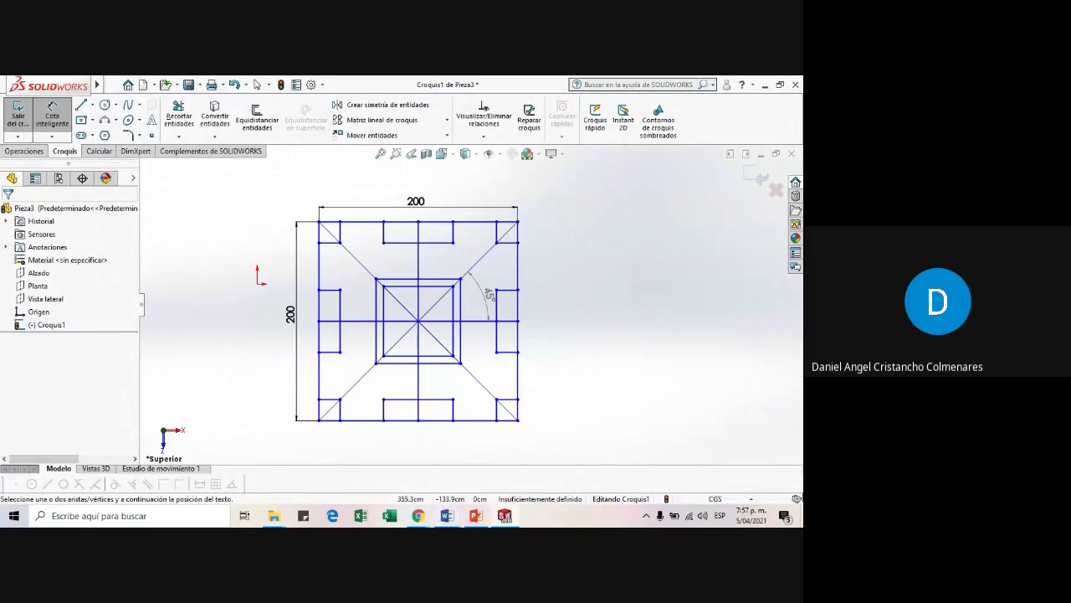
pyautogui.moveTo(446, 515)
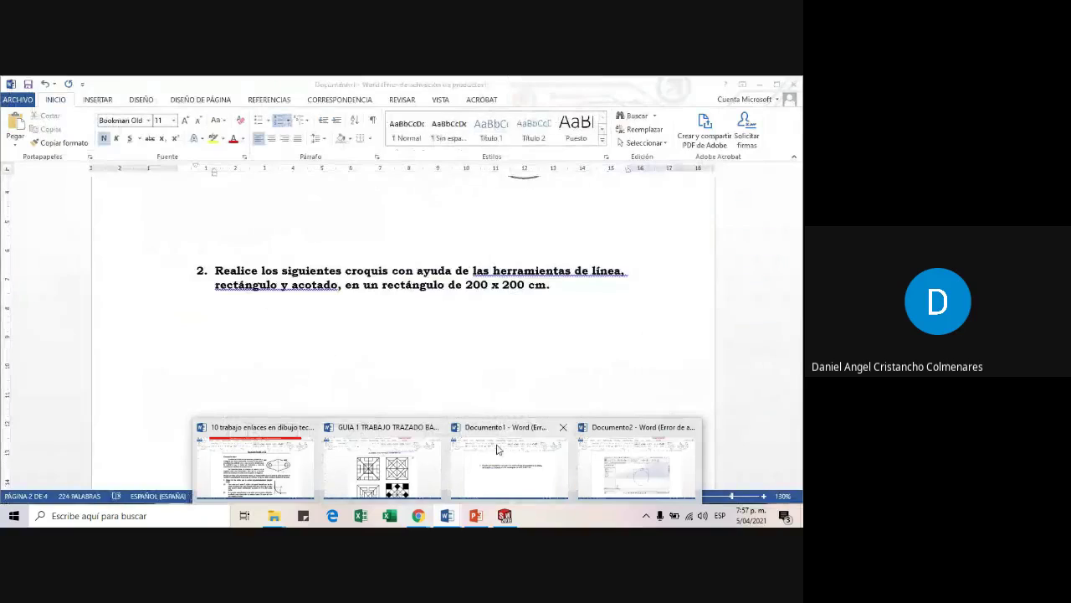
pyautogui.click(498, 448)
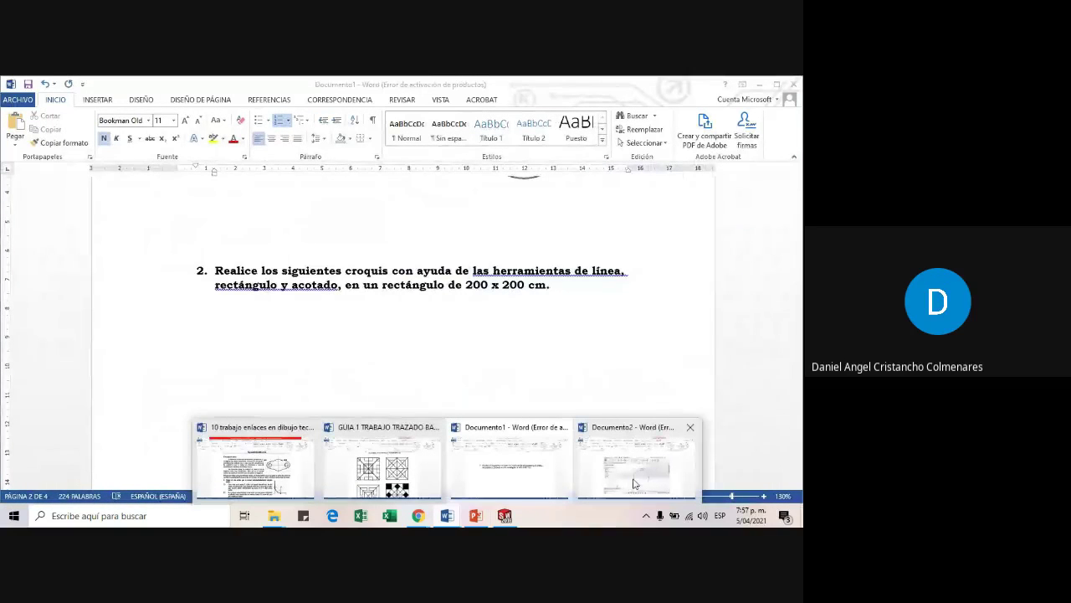
pyautogui.click(633, 484)
pyautogui.scroll(-5, 507, 332)
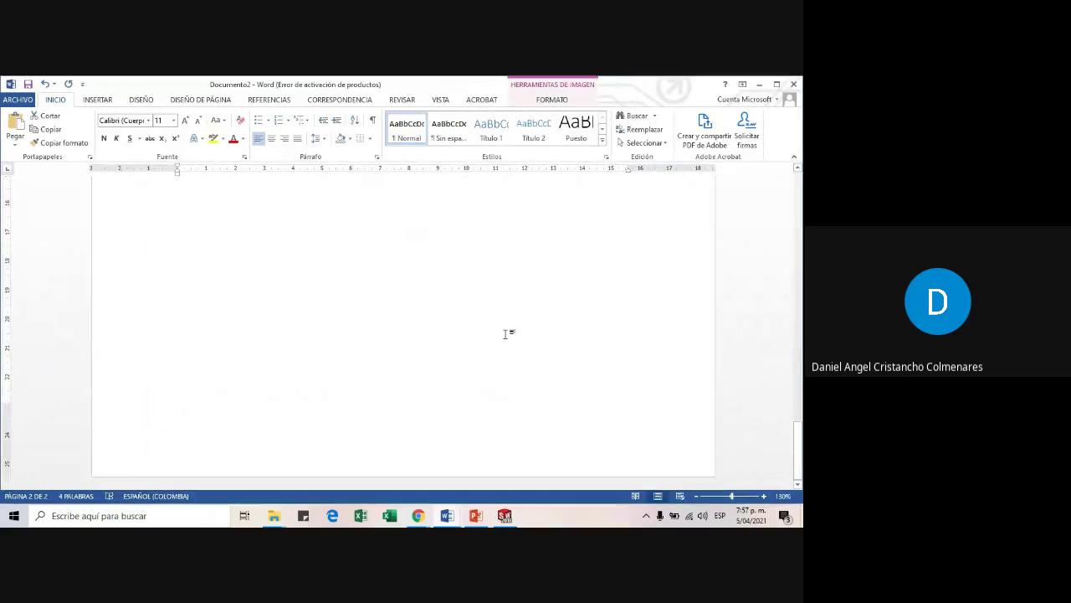
pyautogui.scroll(5, 507, 335)
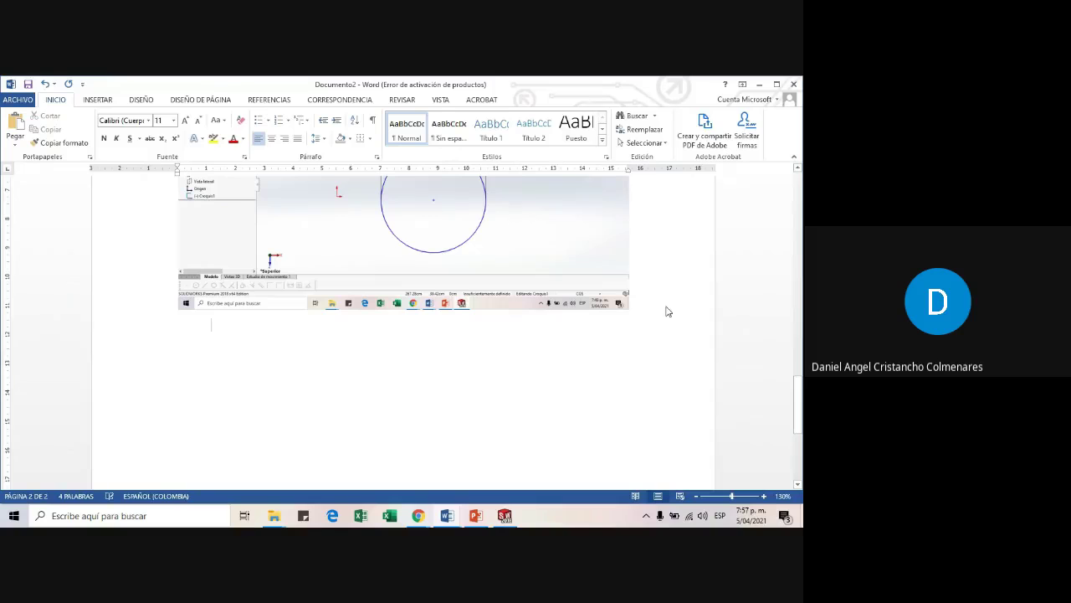
pyautogui.hotkey('ctrl', 'v')
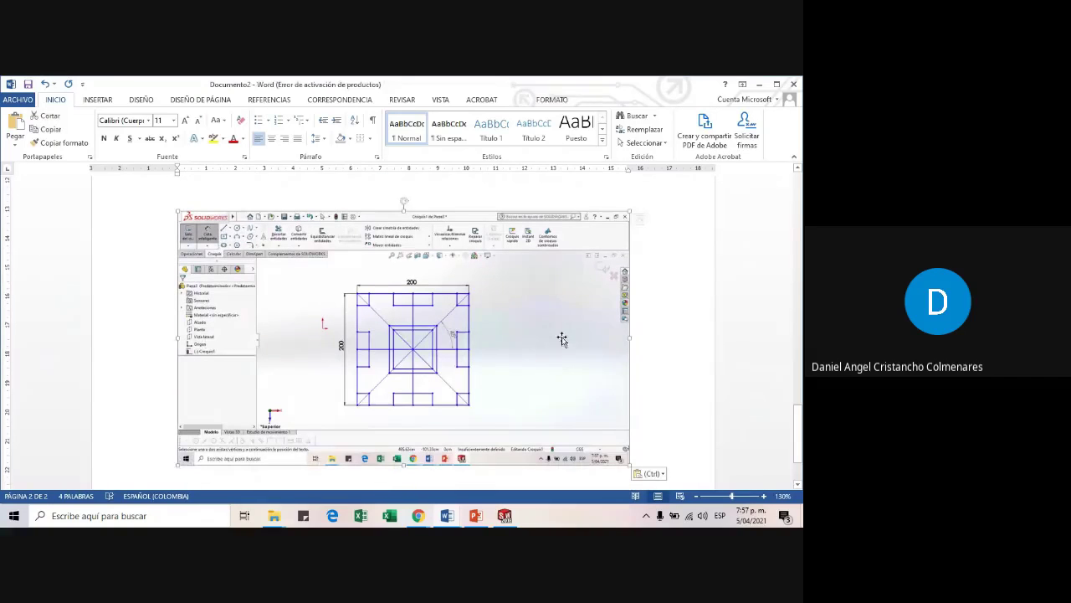
pyautogui.click(676, 363)
# - Return to the Word document GUIA 1 TRABAJO TRAZADO BASICO and review exercise 1's four patterns and the exercises on page 2
pyautogui.hotkey('alt', 'Tab')
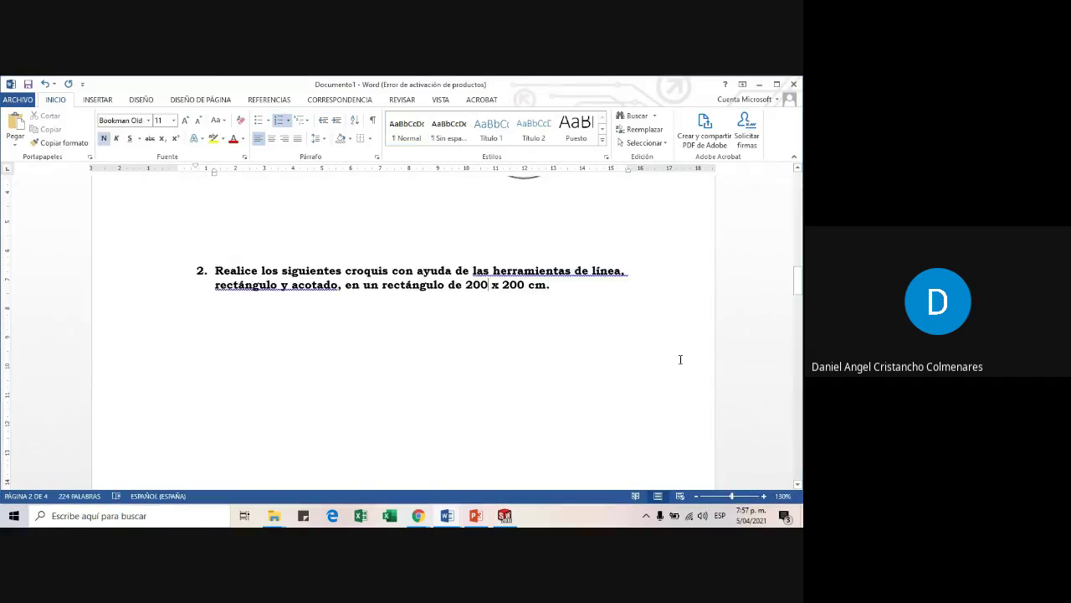
pyautogui.click(505, 517)
pyautogui.moveTo(447, 514)
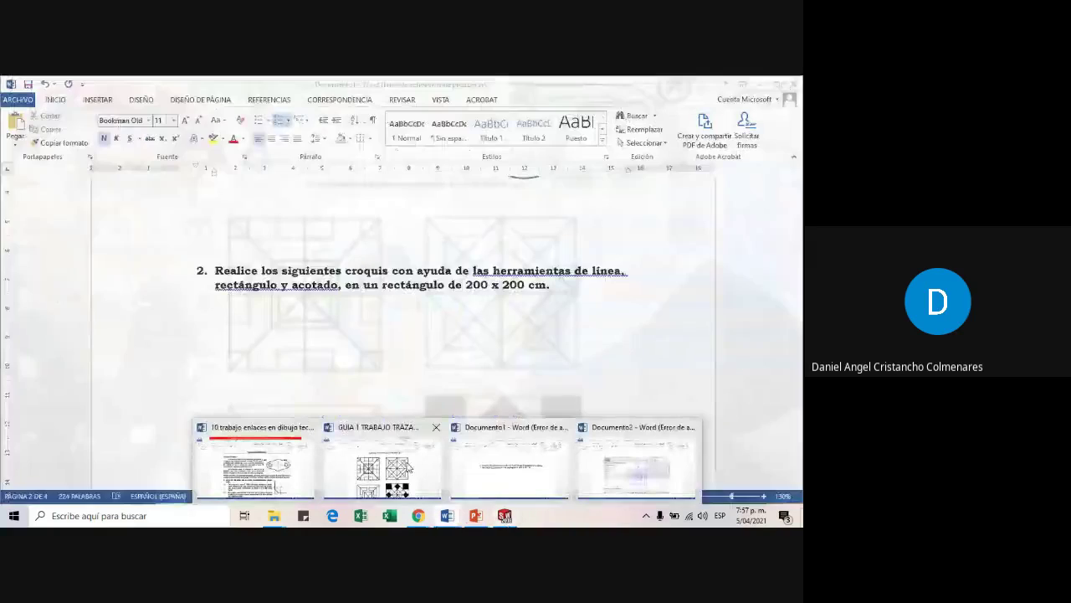
pyautogui.click(409, 467)
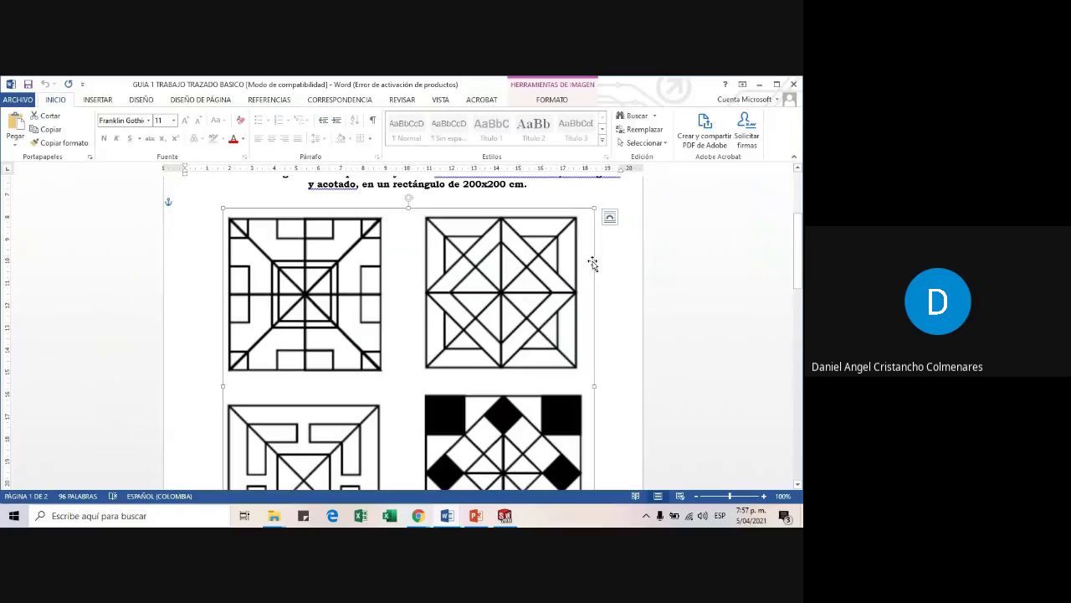
pyautogui.scroll(2, 452, 268)
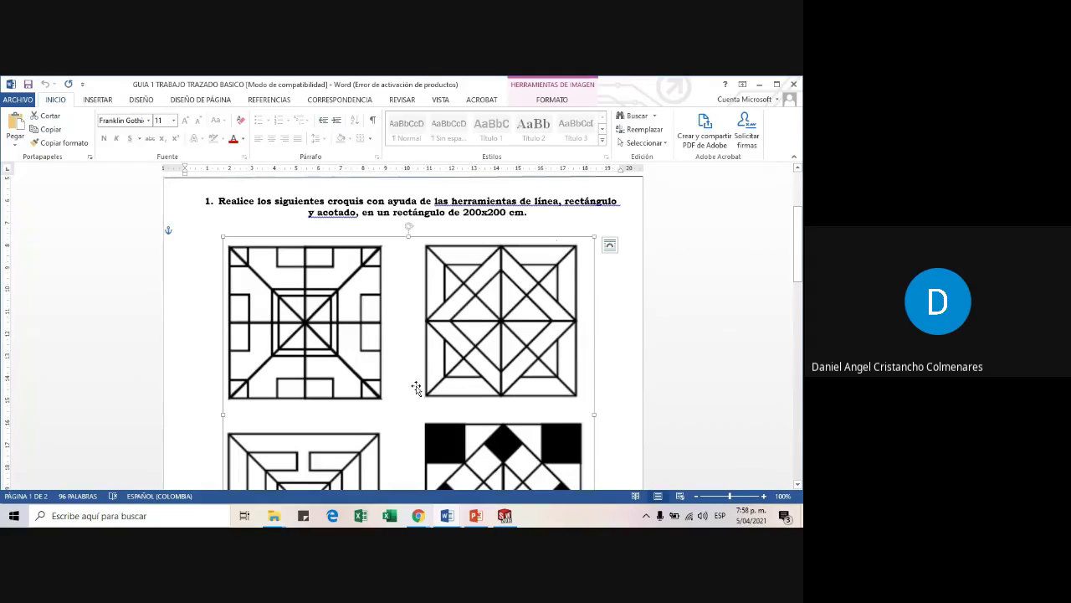
pyautogui.scroll(-5, 516, 348)
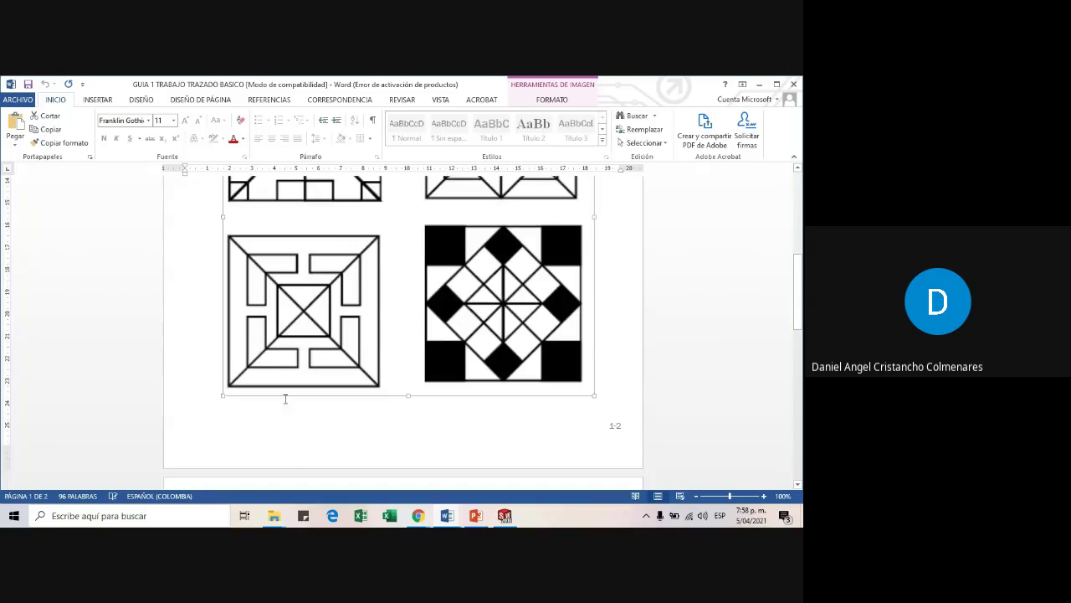
pyautogui.scroll(-10, 758, 368)
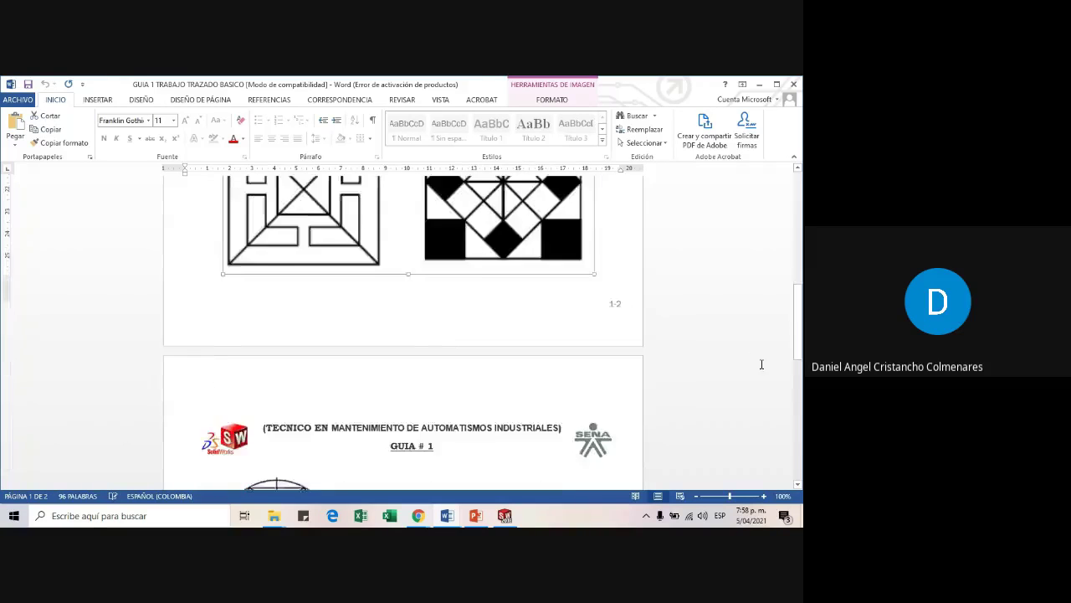
pyautogui.scroll(3, 759, 368)
pyautogui.scroll(-2, 433, 340)
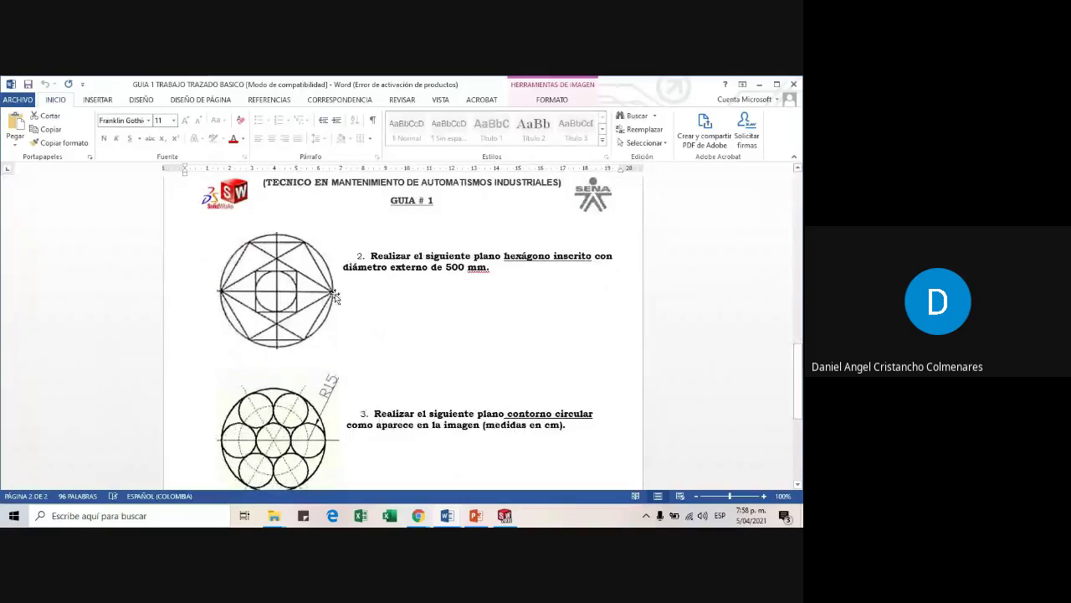
# - Enlarge the document view to 150% at exercise 2 and highlight its 500 mm external diameter value
pyautogui.scroll(5, 331, 297)
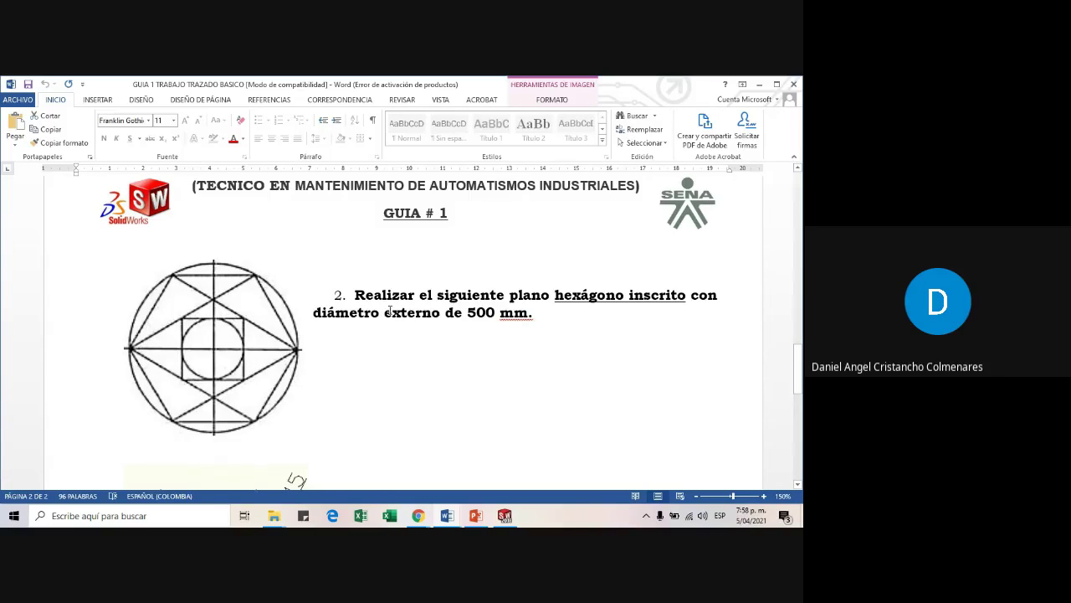
pyautogui.moveTo(470, 312); pyautogui.dragTo(495, 313)
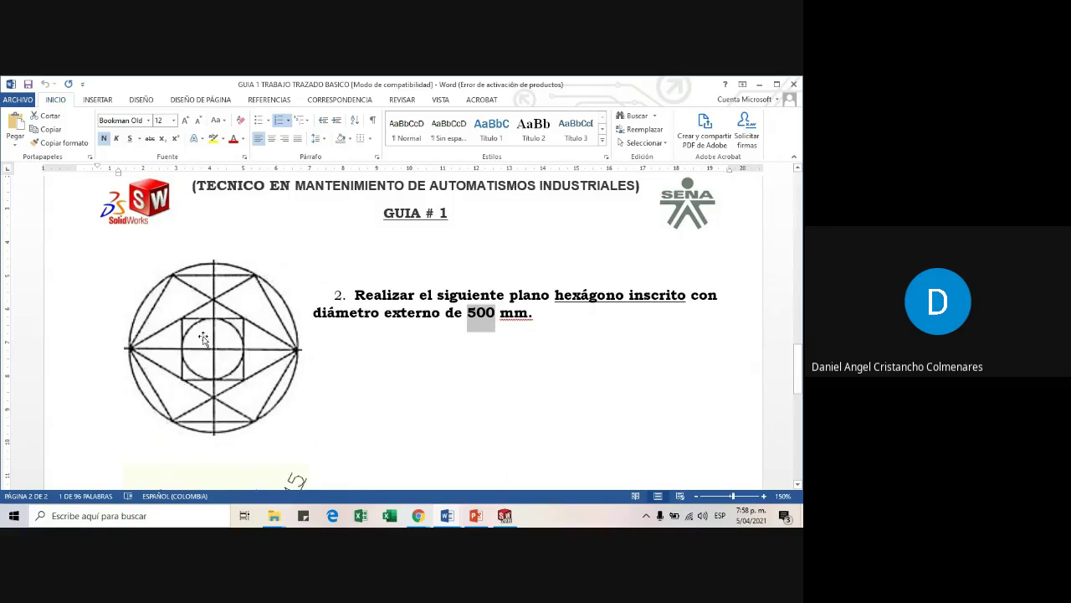
pyautogui.scroll(-1, 629, 452)
pyautogui.scroll(1, 378, 408)
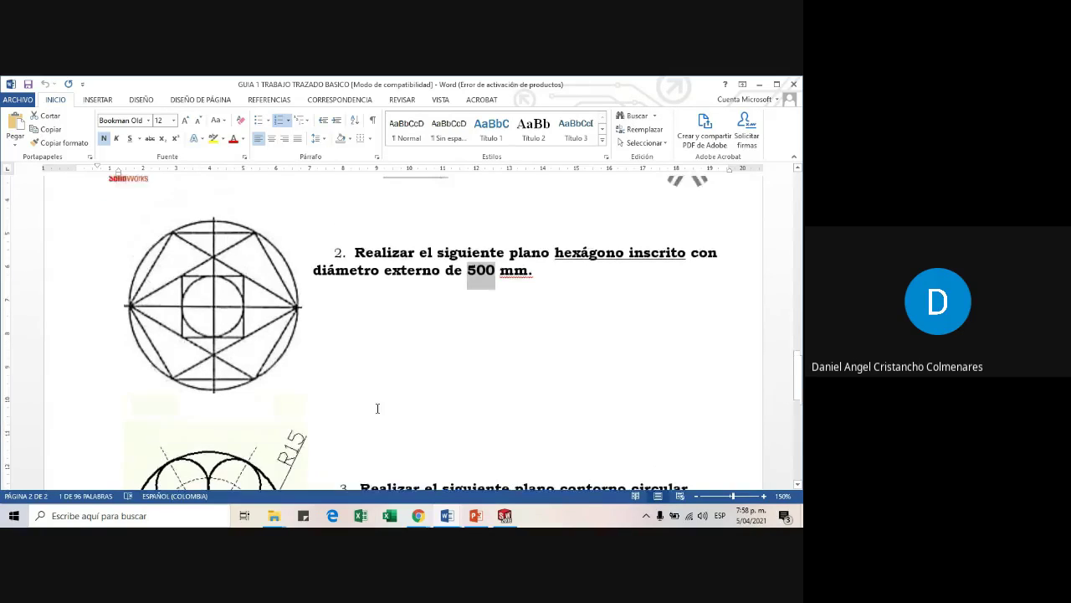
pyautogui.scroll(-1, 526, 382)
pyautogui.scroll(1, 527, 383)
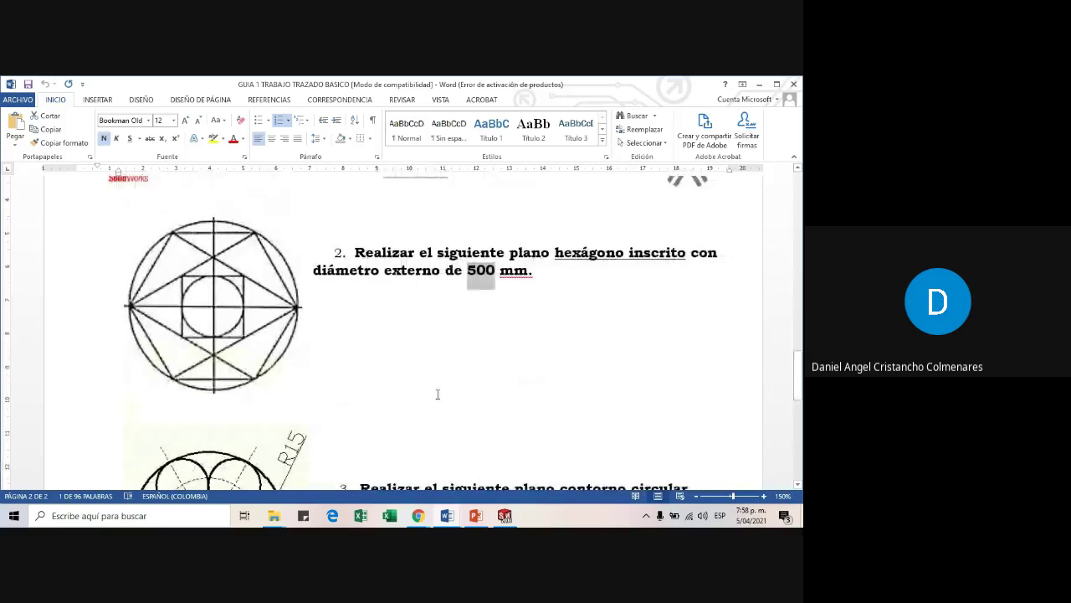
# - Examine exercise 2's inscribed hexagon figure with its inner square and circle, and its statement, down to exercise 3
pyautogui.click(261, 302)
pyautogui.click(407, 364)
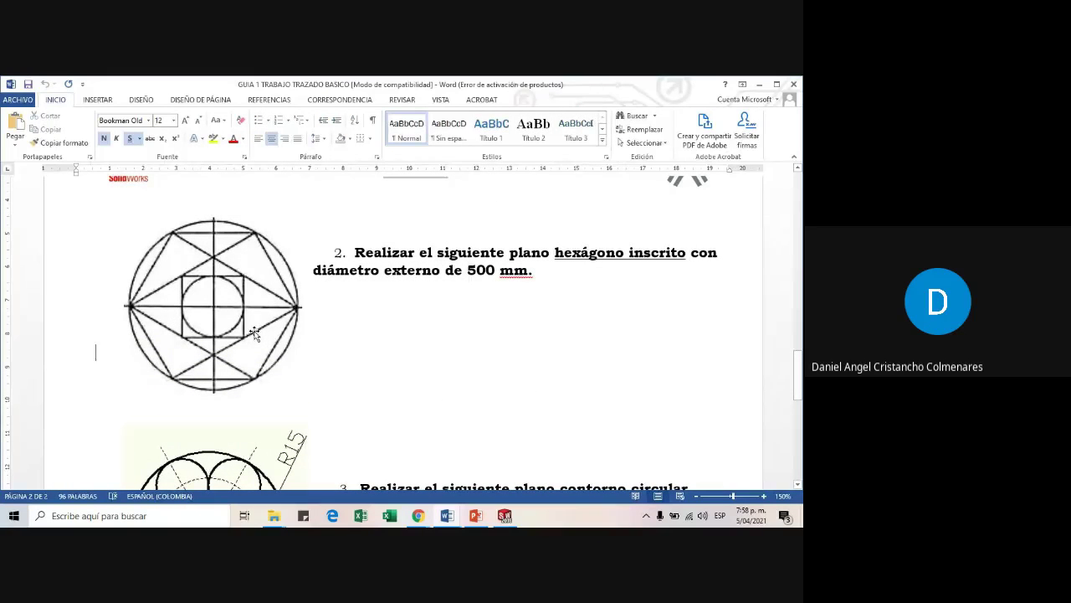
pyautogui.click(291, 330)
pyautogui.click(349, 330)
pyautogui.rightClick(519, 272)
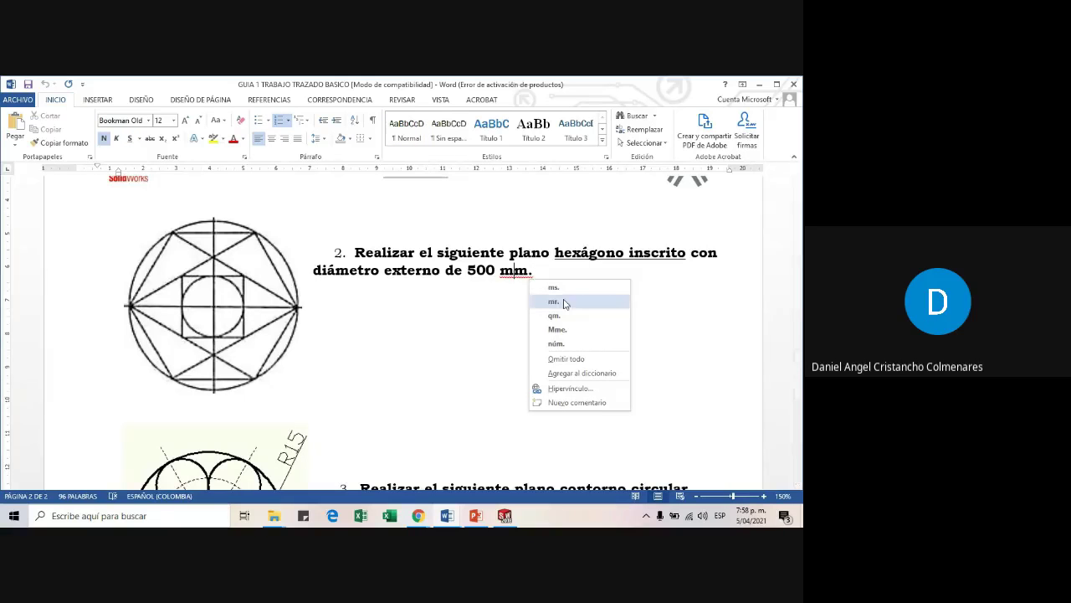
pyautogui.click(470, 314)
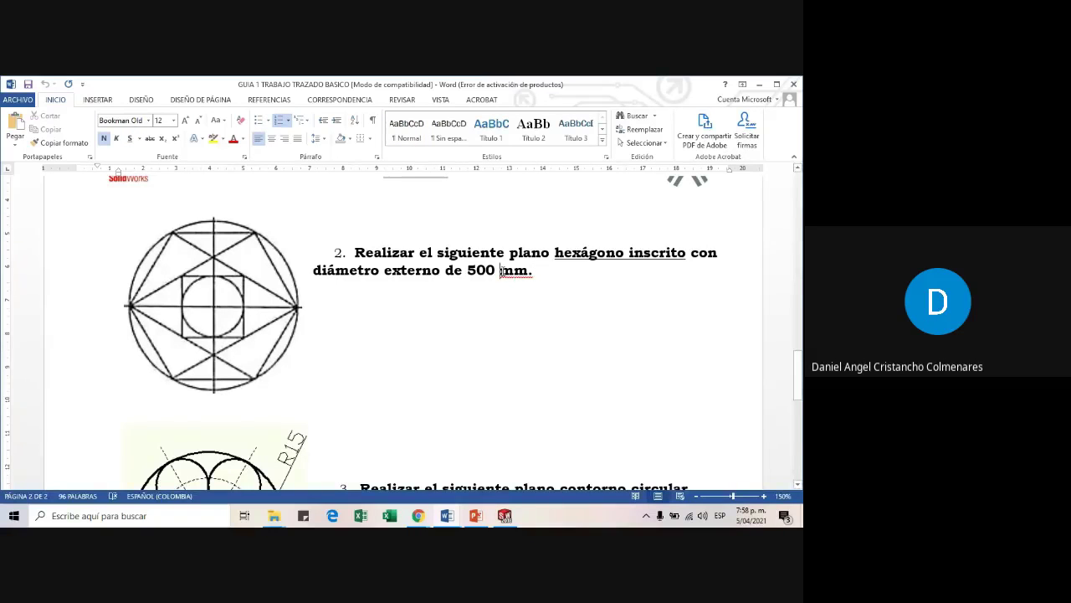
pyautogui.scroll(-1, 566, 349)
pyautogui.scroll(2, 493, 351)
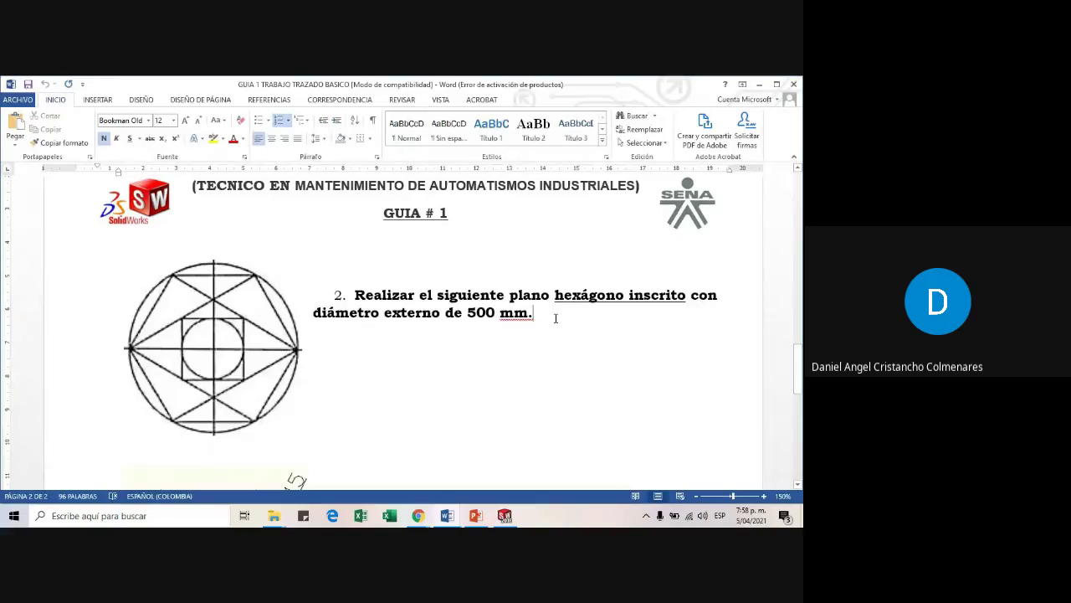
pyautogui.scroll(-1, 555, 318)
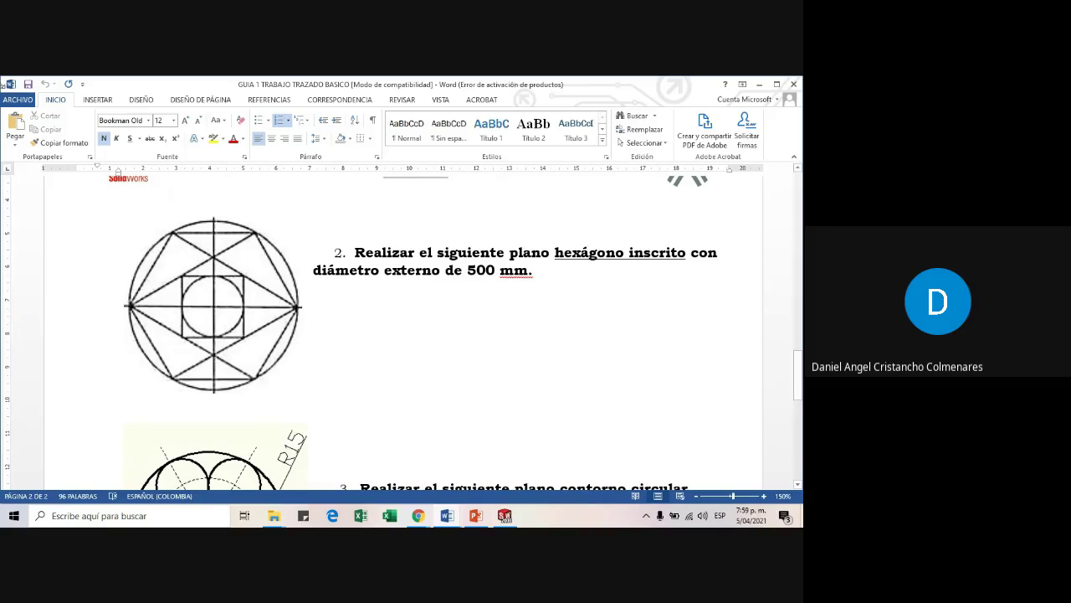
pyautogui.scroll(2, 255, 330)
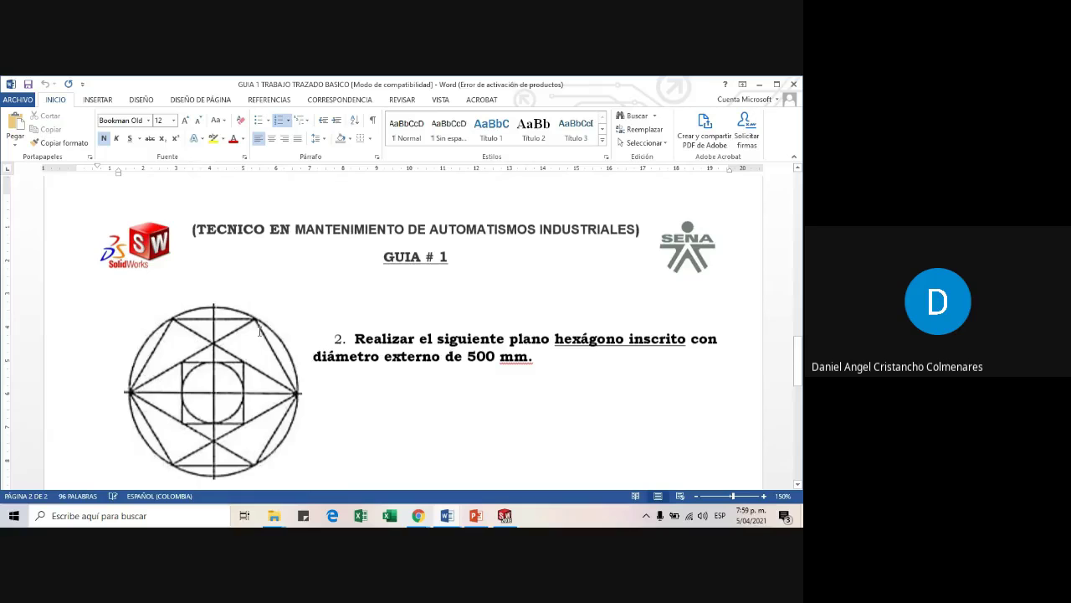
pyautogui.scroll(-3, 229, 269)
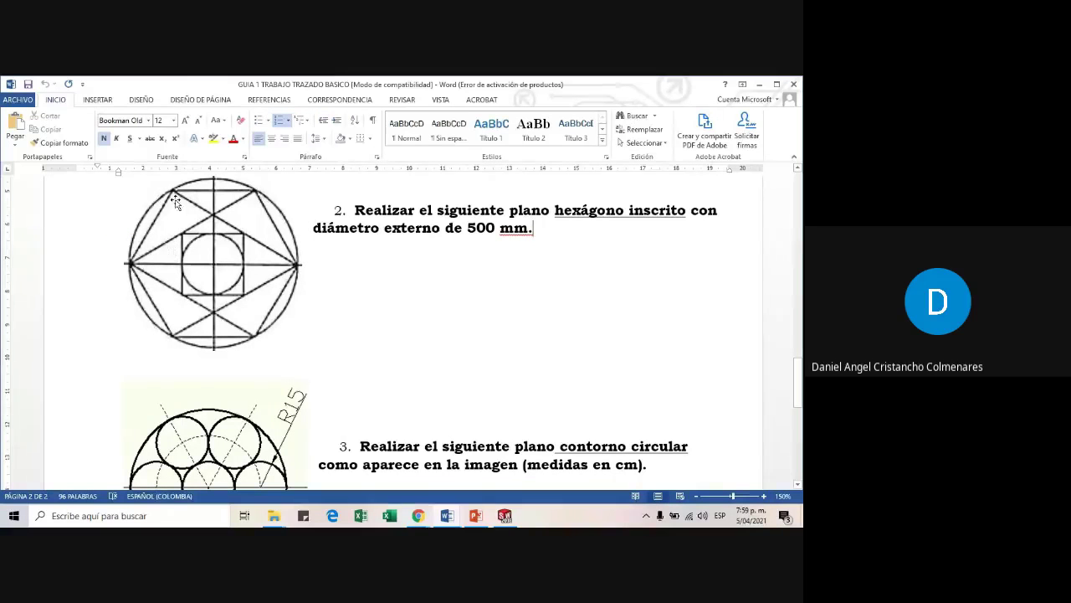
pyautogui.scroll(1, 359, 323)
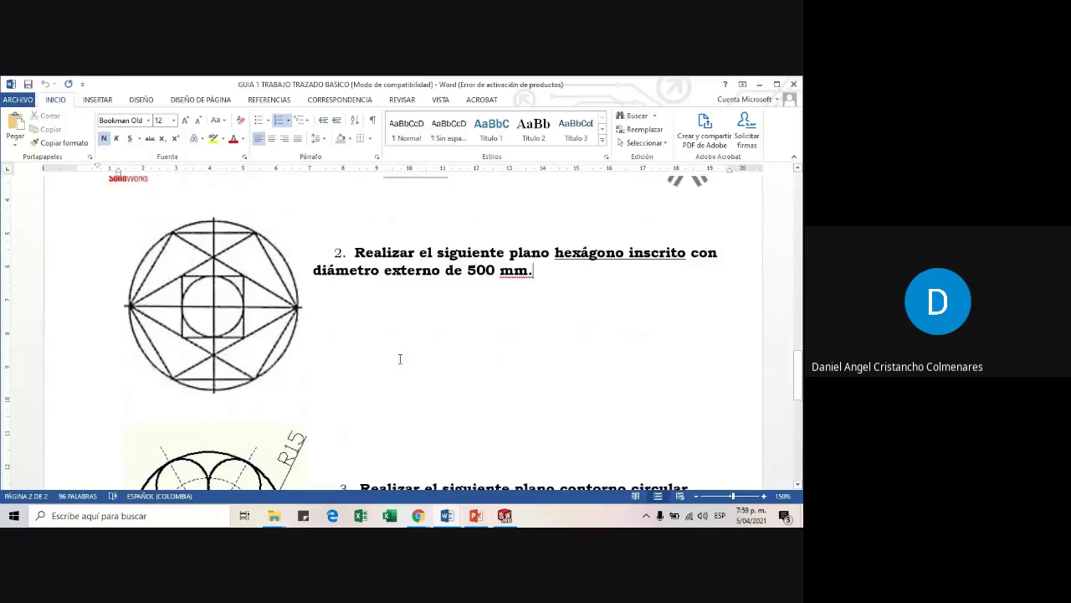
pyautogui.scroll(-1, 483, 432)
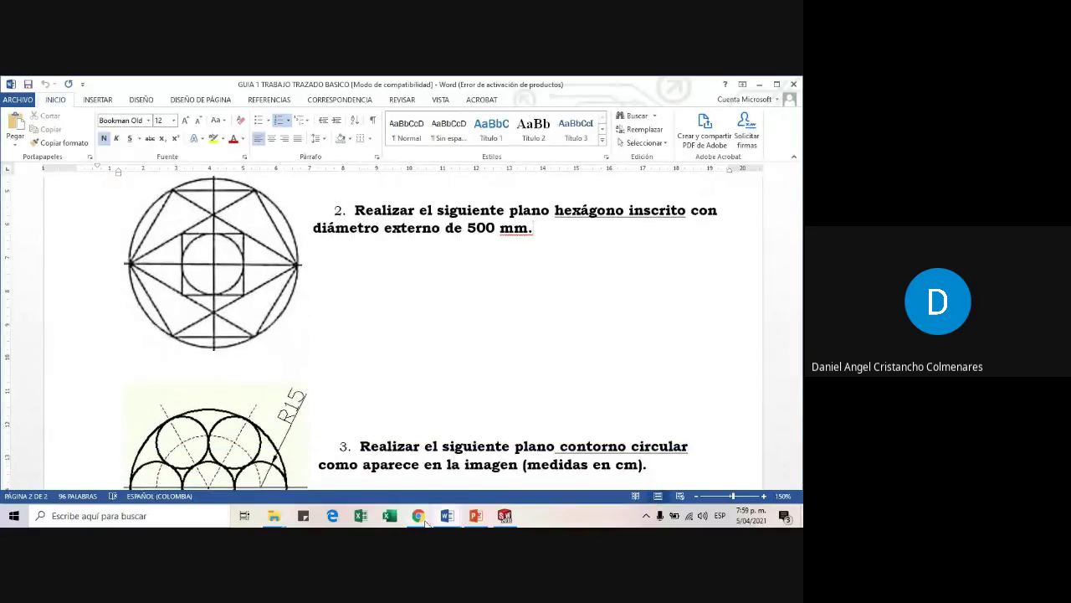
# - Return to SOLIDWORKS and delete the pattern's full rising diagonal, including its angle dimension, and the horizontal centreline
pyautogui.click(506, 515)
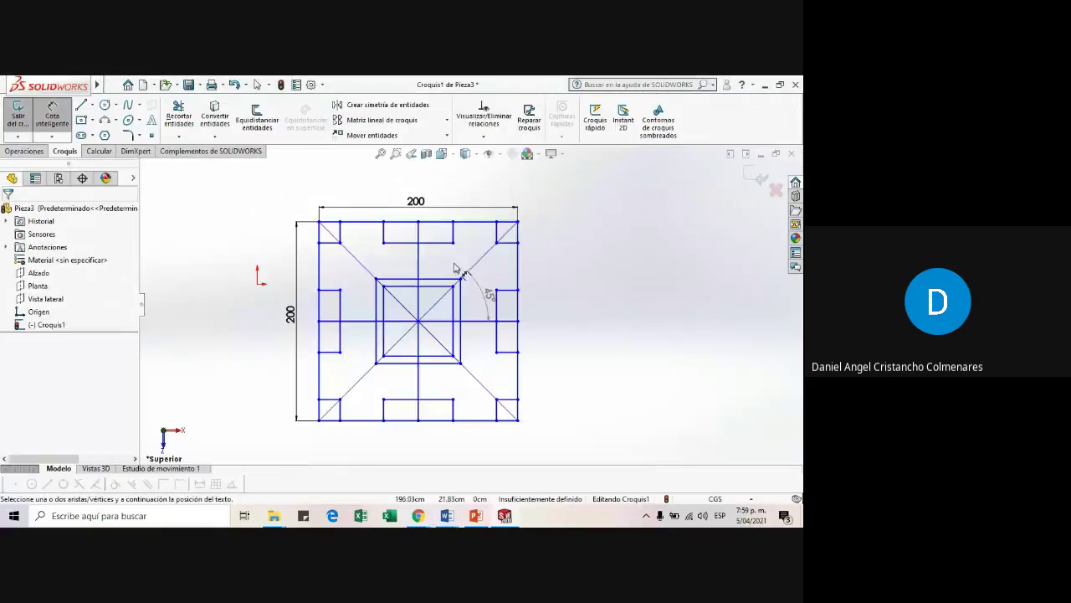
pyautogui.scroll(-3, 494, 304)
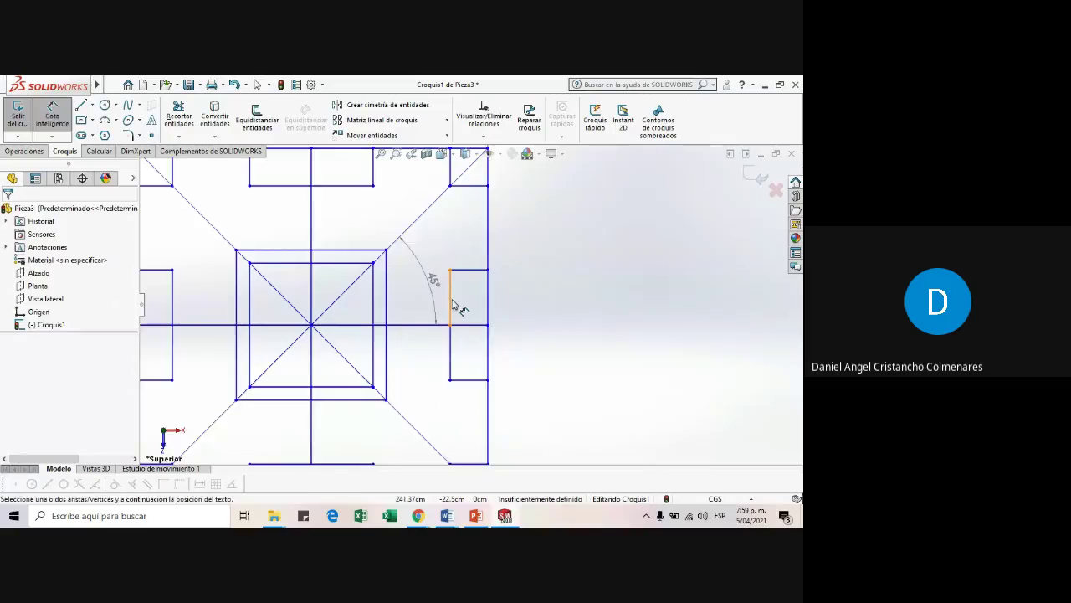
pyautogui.press('Escape')
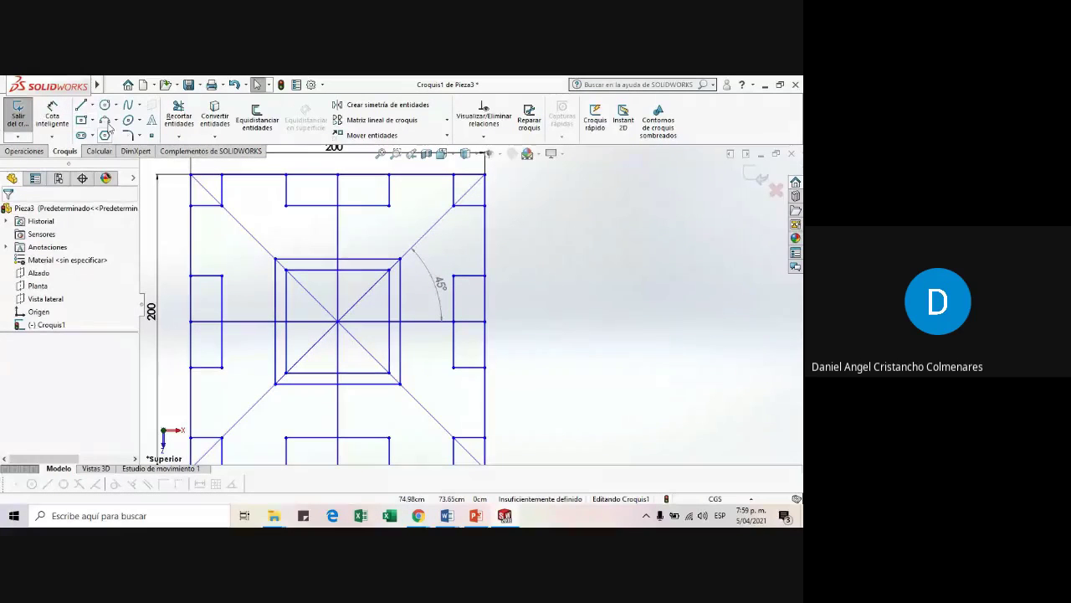
pyautogui.click(428, 238)
pyautogui.press('Delete')
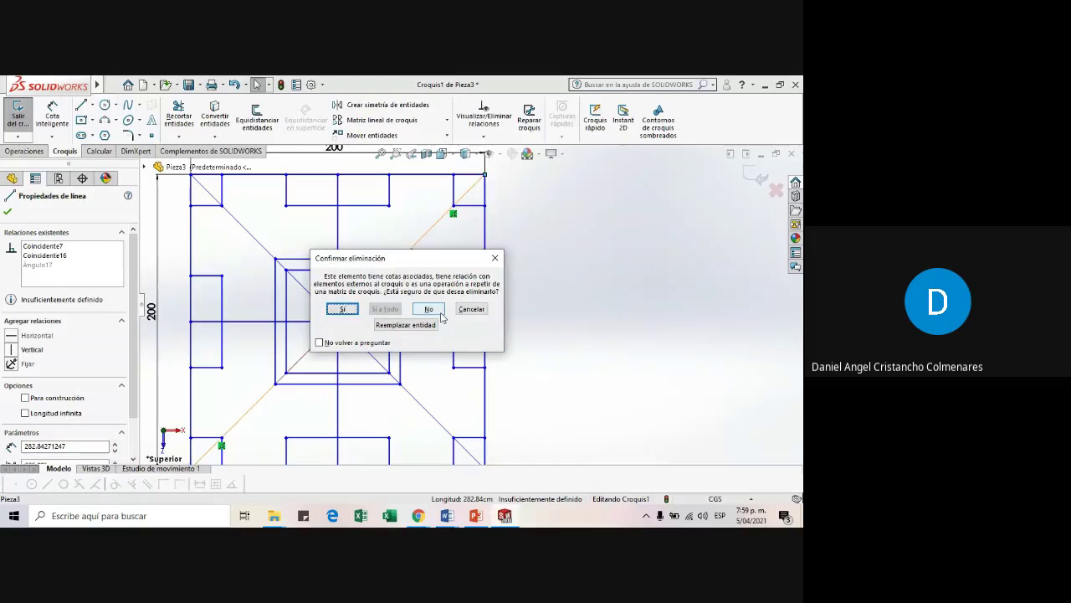
pyautogui.click(354, 310)
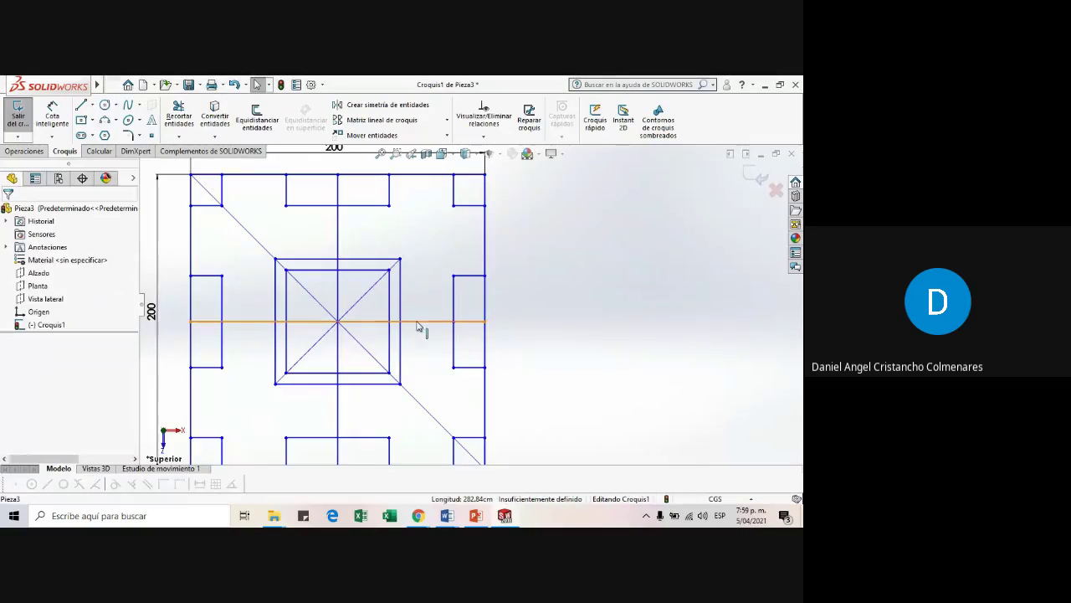
pyautogui.click(417, 323)
pyautogui.press('Delete')
pyautogui.click(362, 309)
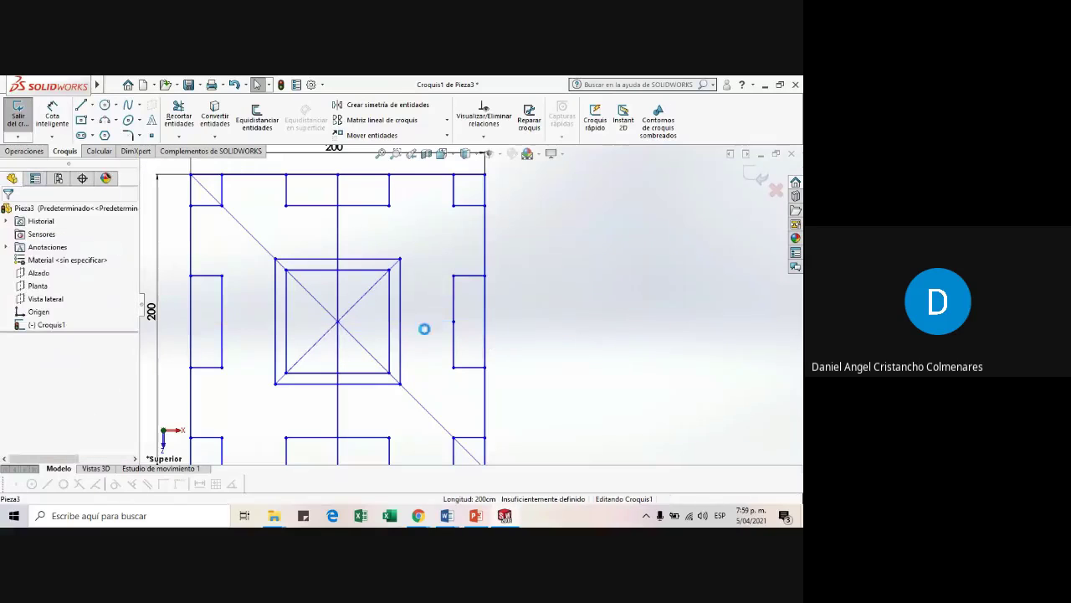
# - Delete the rising construction diagonals of both central squares and the outer square's full falling diagonal
pyautogui.click(362, 299)
pyautogui.press('Delete')
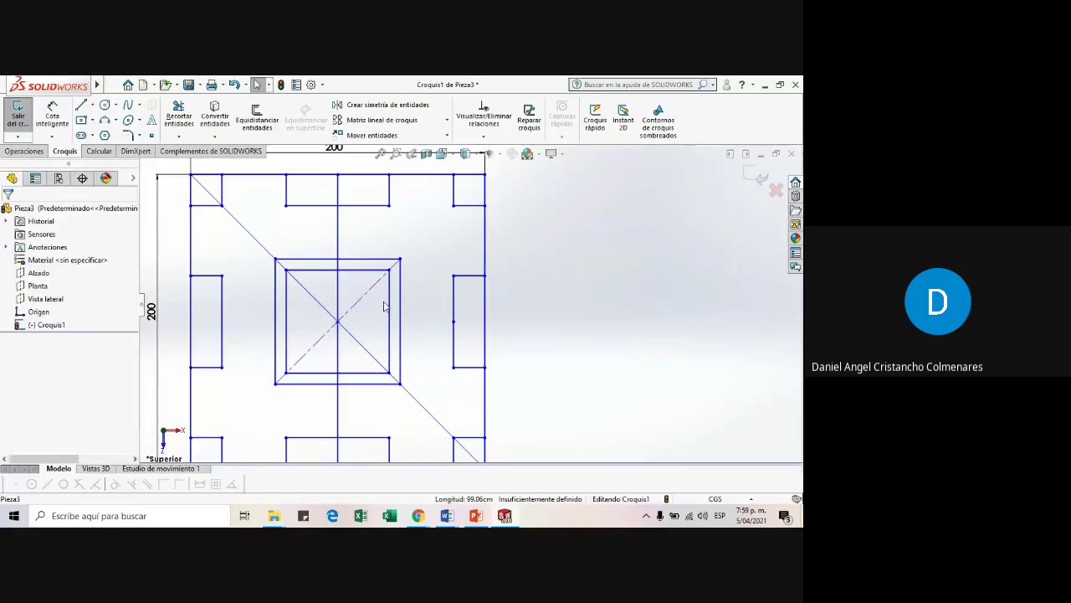
pyautogui.click(375, 299)
pyautogui.press('Delete')
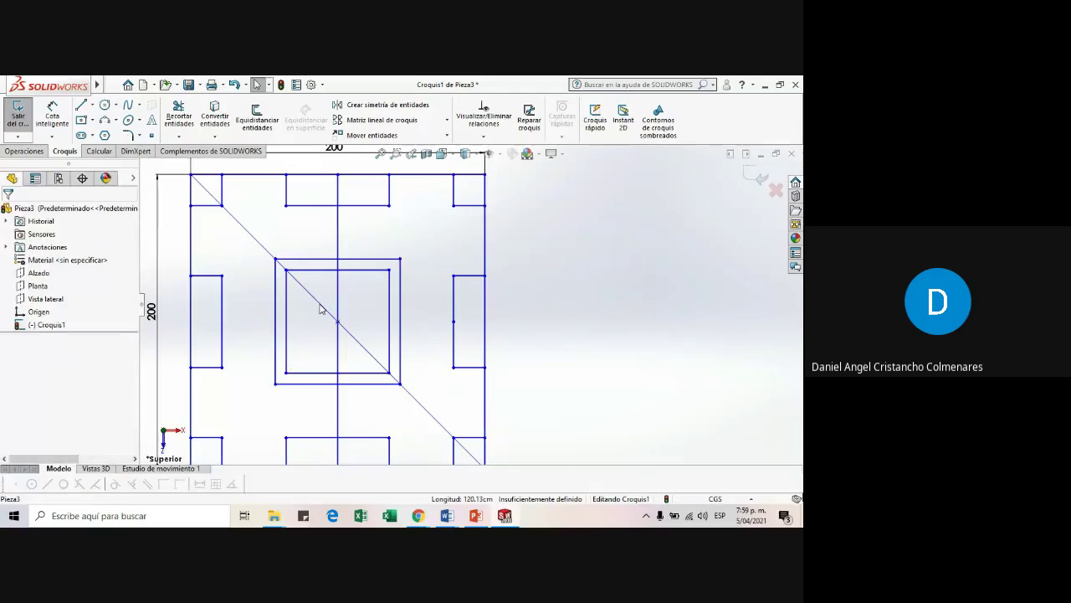
pyautogui.click(320, 305)
pyautogui.press('Delete')
pyautogui.scroll(2, 338, 320)
pyautogui.scroll(-1, 318, 314)
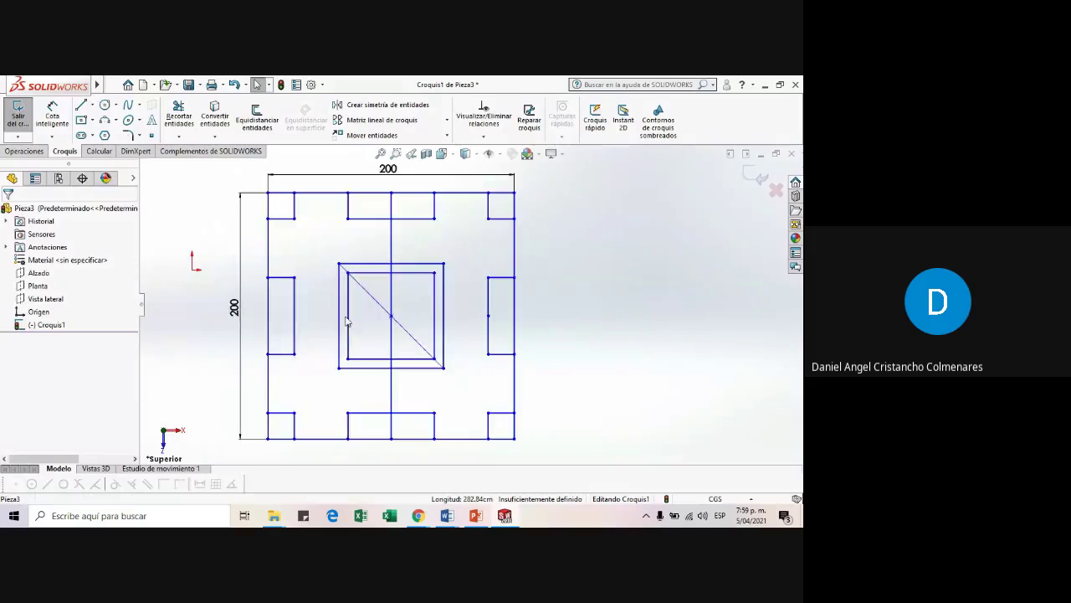
# - Trim away the pattern's vertical segments across its upper and middle areas, including the outer square's full right edge, with smart trimming
pyautogui.click(179, 111)
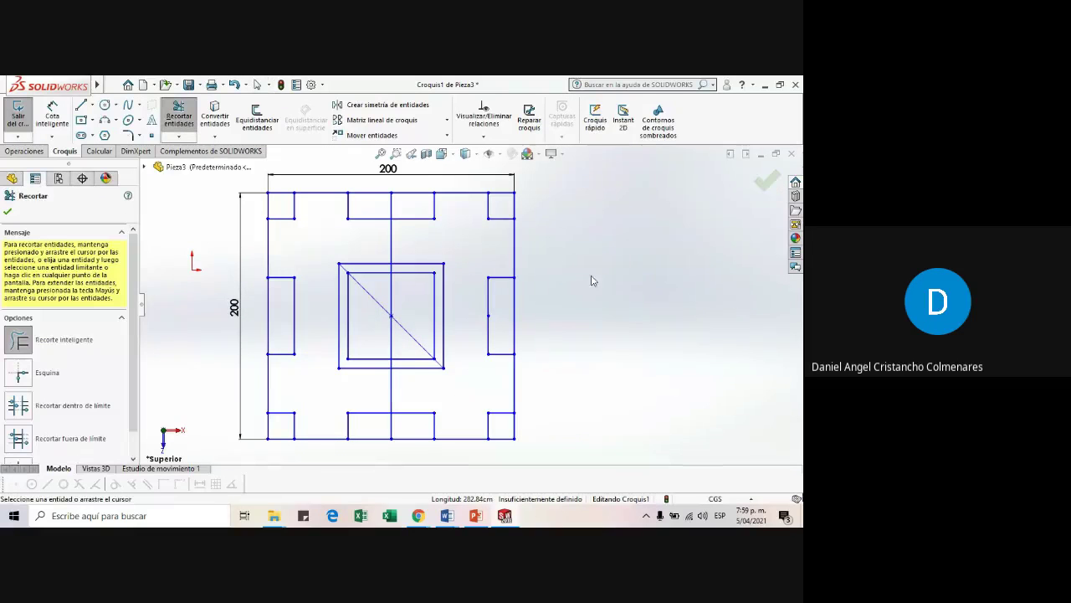
pyautogui.moveTo(492, 270)
pyautogui.mouseDown()
pyautogui.moveTo(426, 304)
pyautogui.moveTo(512, 307)
pyautogui.moveTo(352, 366)
pyautogui.moveTo(802, 305)
pyautogui.mouseUp()
pyautogui.moveTo(523, 215); pyautogui.dragTo(303, 225)
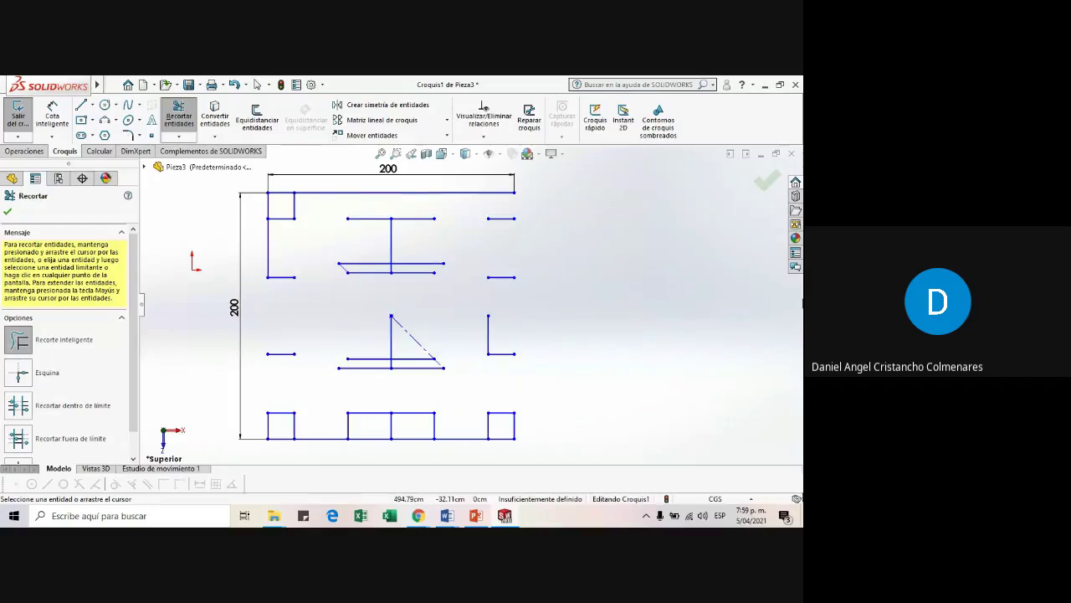
# - Switch to the Word guide and set the measurement unit in exercise 4's cuadro radial statement to cm
pyautogui.hotkey('alt', 'Tab')
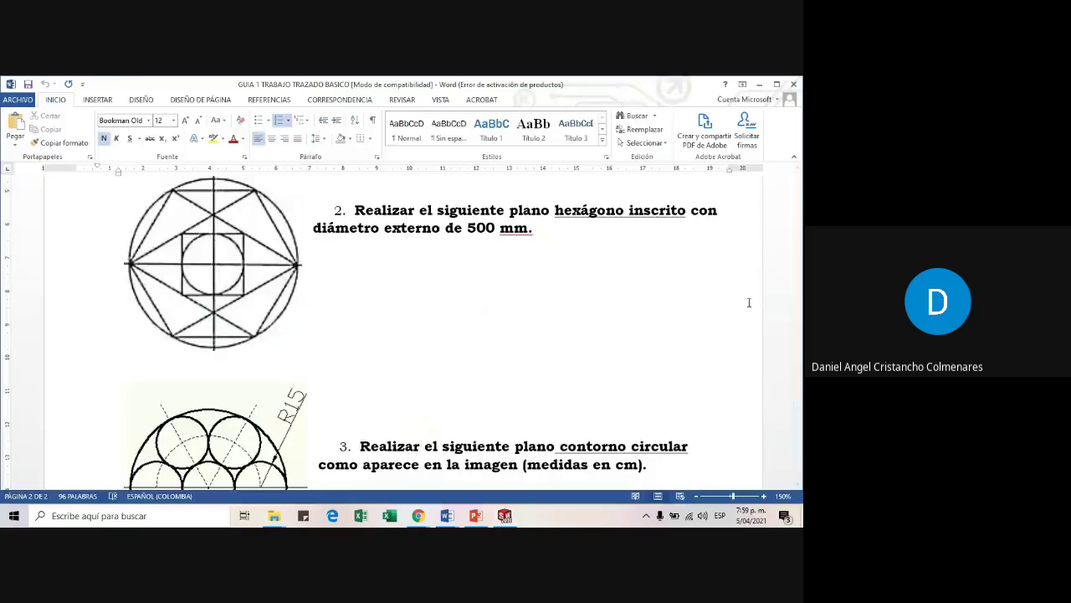
pyautogui.scroll(-3, 565, 336)
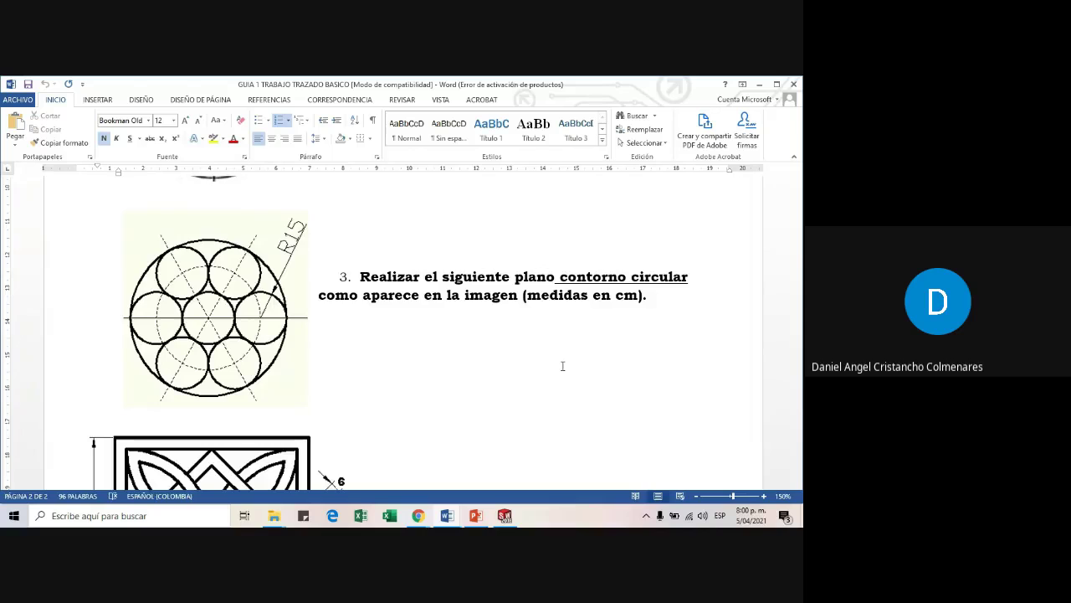
pyautogui.scroll(-5, 562, 366)
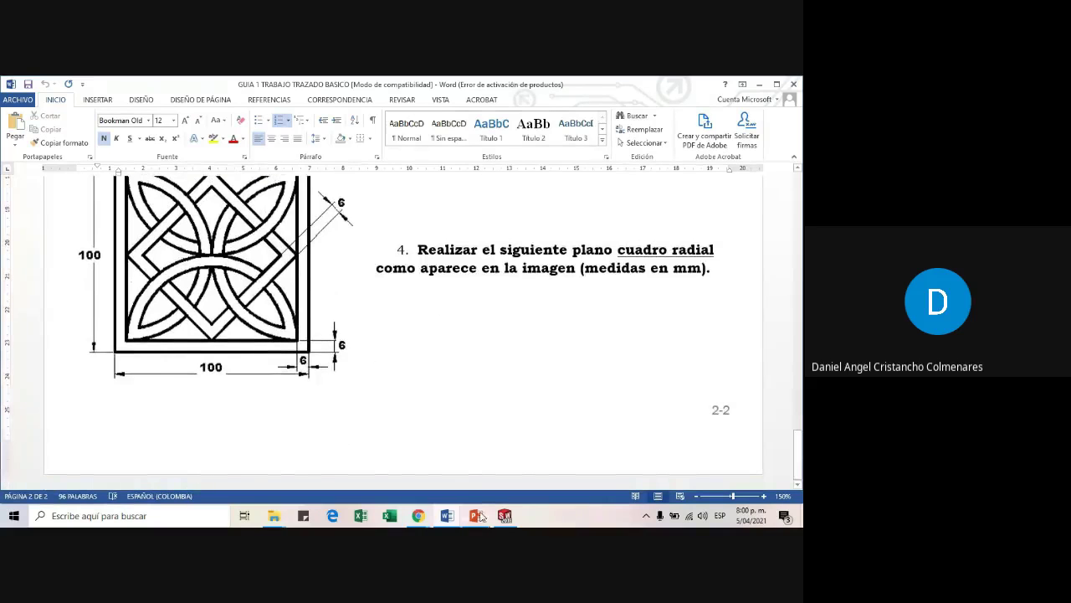
pyautogui.scroll(3, 143, 242)
pyautogui.scroll(-2, 143, 243)
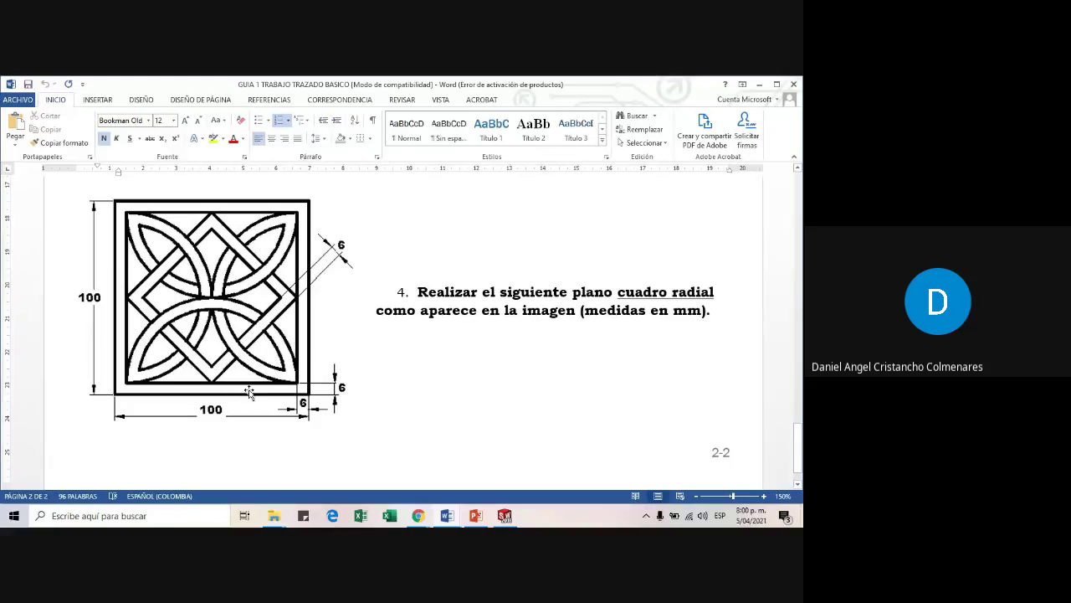
pyautogui.doubleClick(690, 311)
pyautogui.write('cm')
# - Review the whole guide from its heading to exercise 4, reducing the document view to 70%
pyautogui.scroll(4, 711, 309)
pyautogui.scroll(3, 617, 409)
pyautogui.scroll(-5, 590, 410)
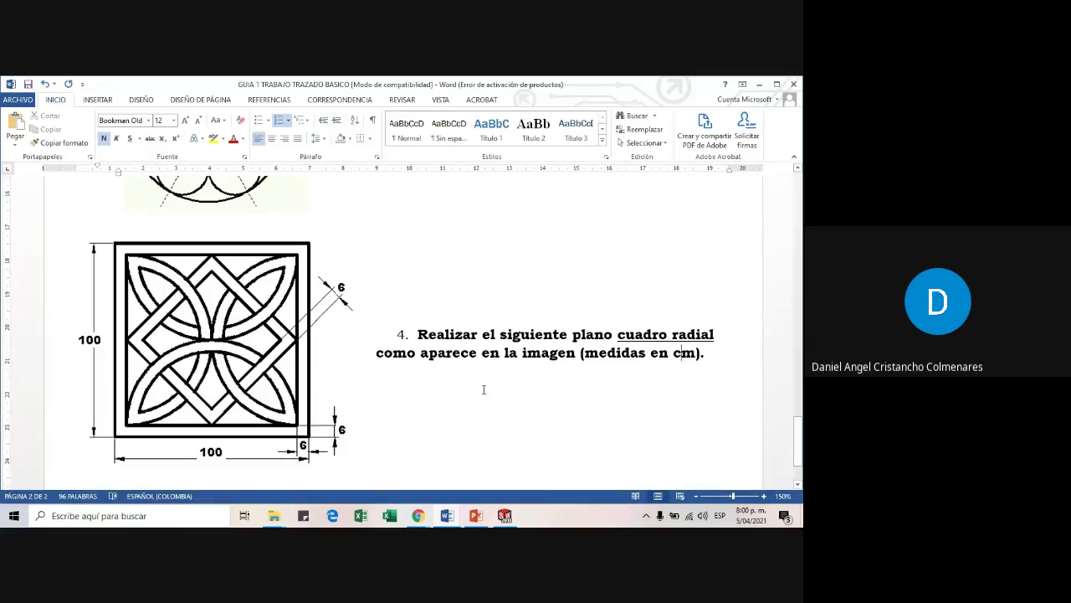
pyautogui.scroll(-2, 533, 438)
pyautogui.scroll(20, 518, 422)
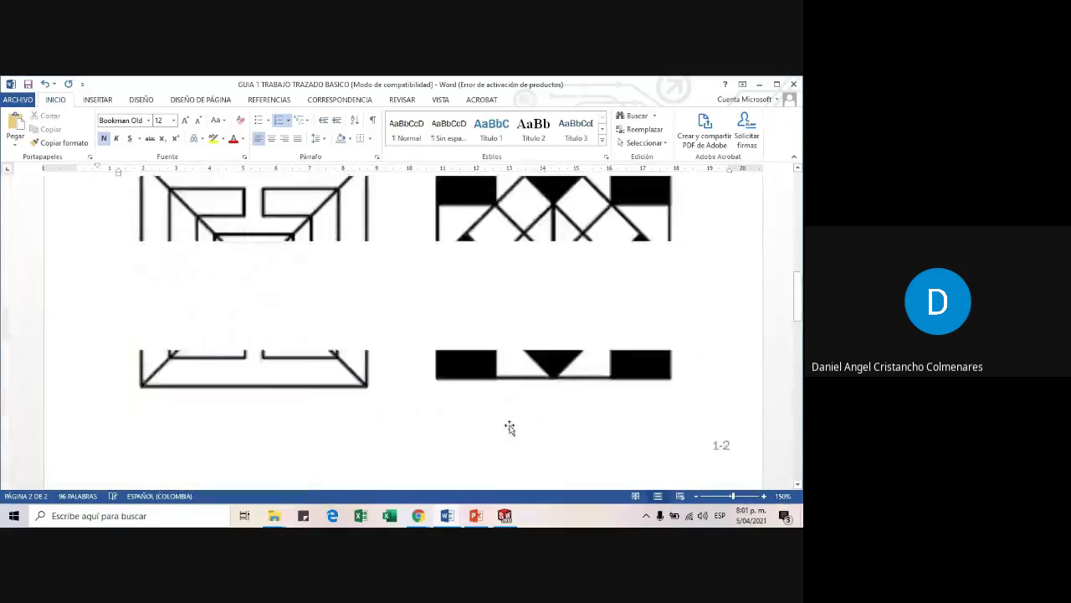
pyautogui.scroll(-20, 532, 365)
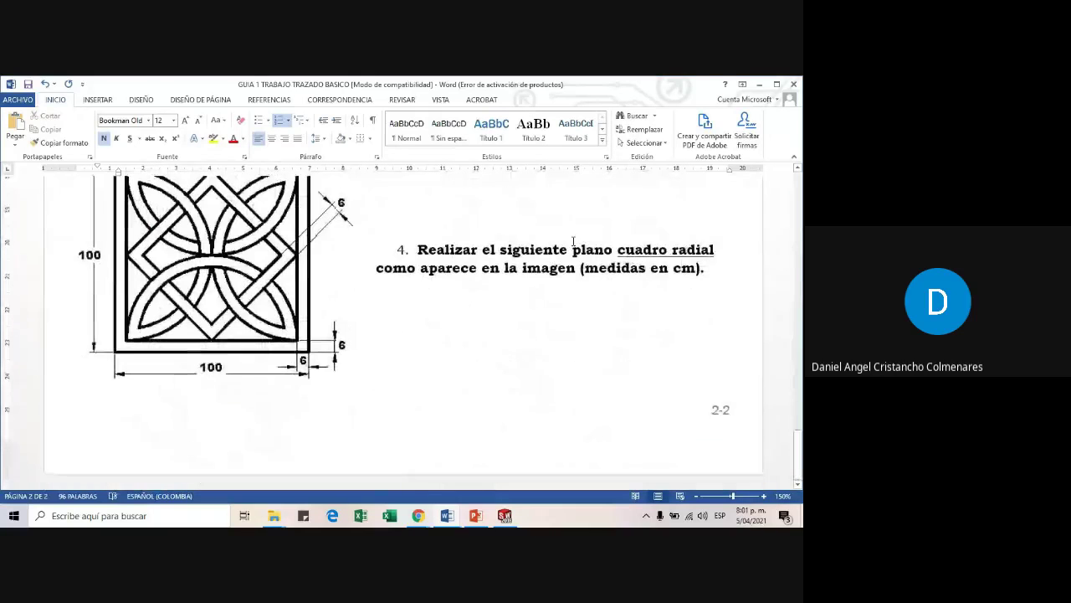
pyautogui.click(760, 85)
pyautogui.click(448, 517)
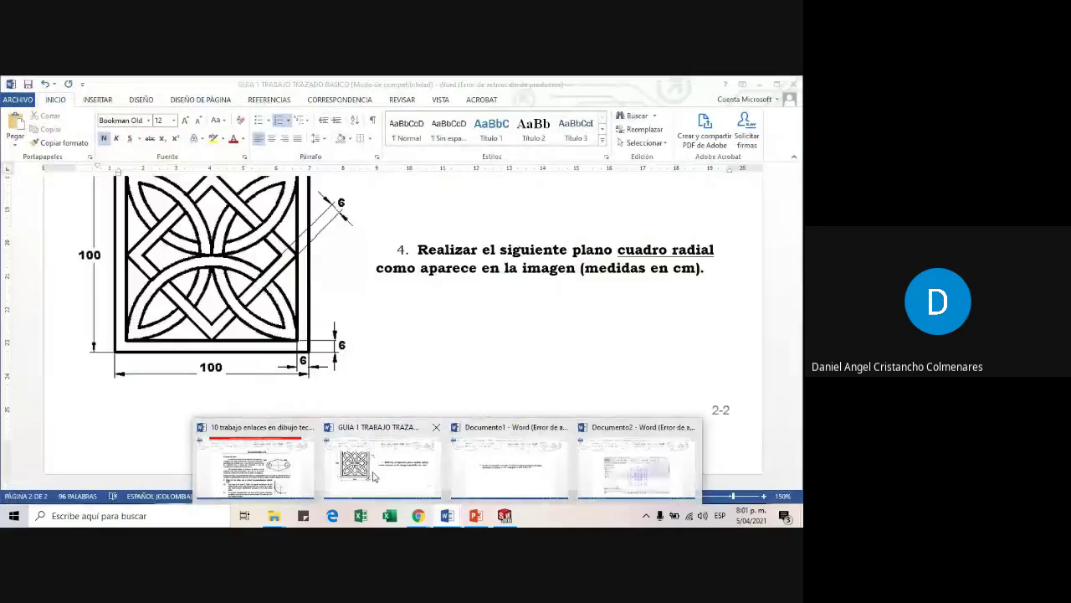
pyautogui.click(374, 476)
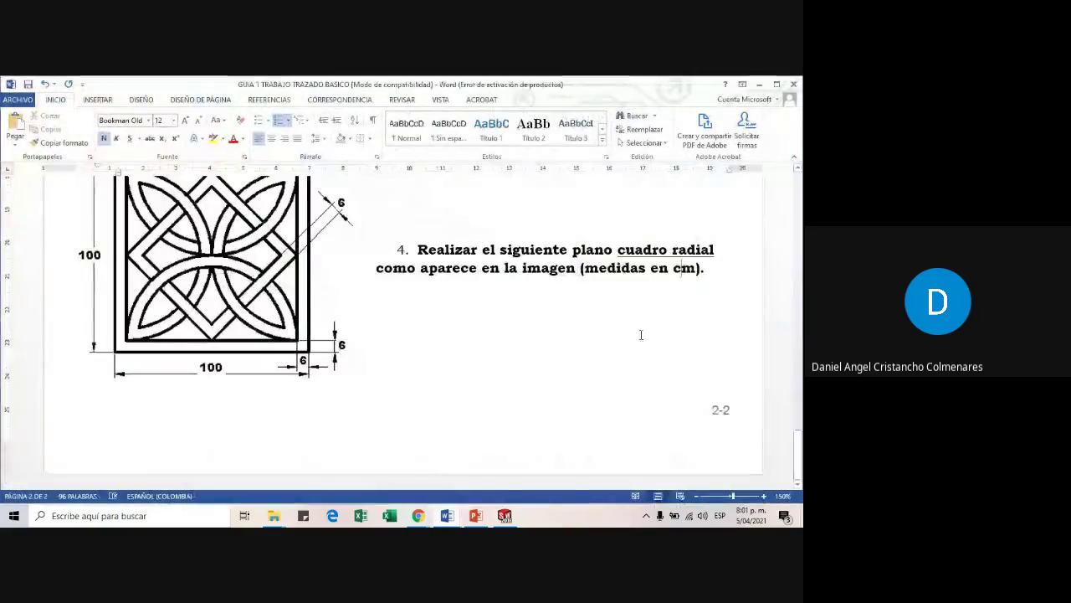
pyautogui.scroll(20, 639, 334)
pyautogui.keyDown('ctrl'); pyautogui.scroll(-3, 661, 366); pyautogui.keyUp('ctrl')
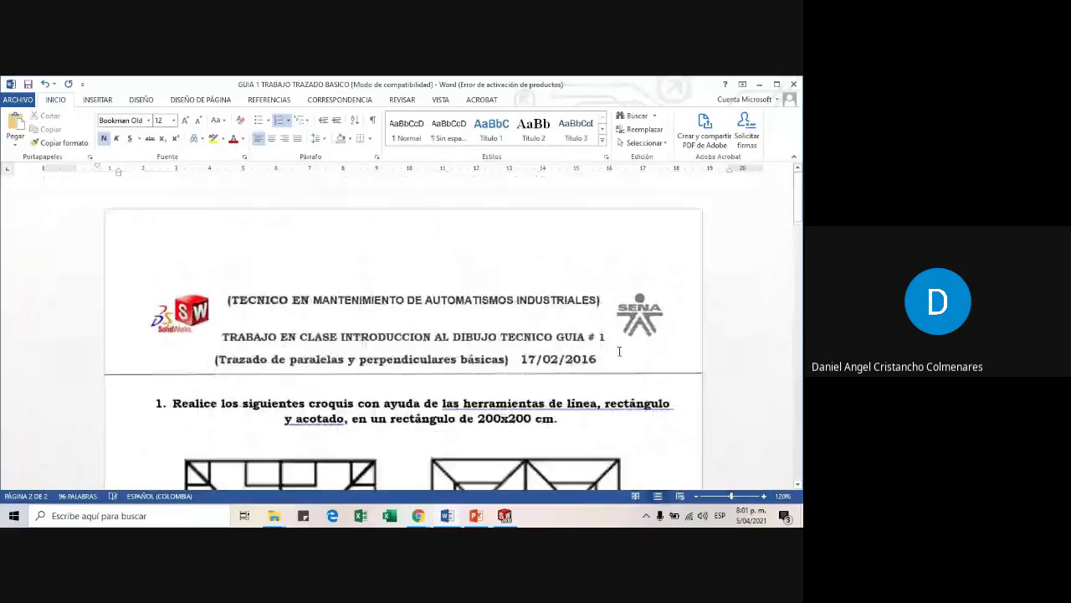
pyautogui.scroll(-5, 613, 345)
pyautogui.scroll(-10, 613, 345)
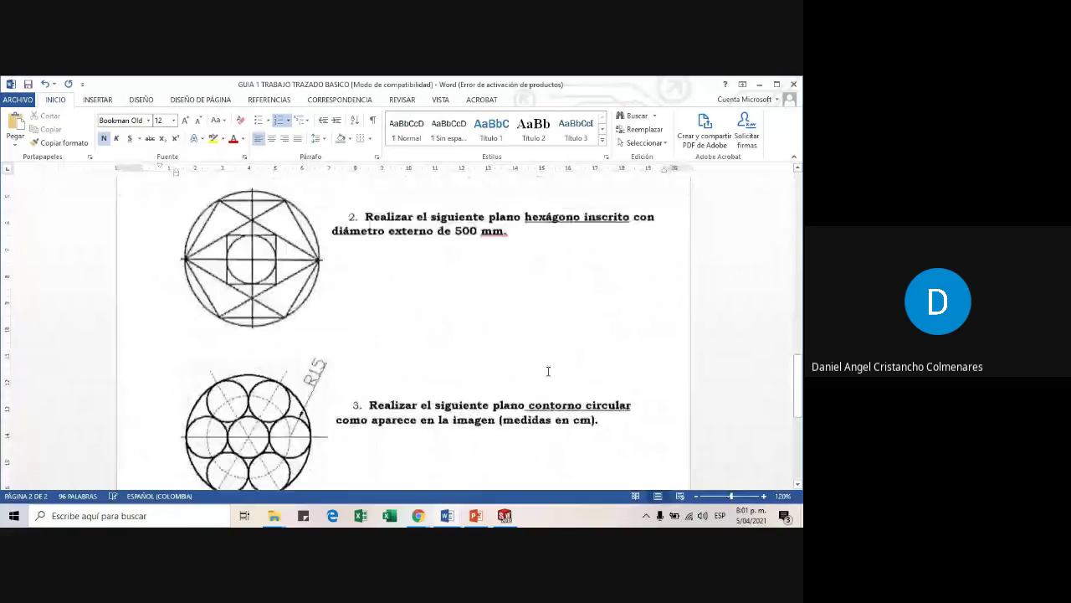
pyautogui.keyDown('ctrl'); pyautogui.scroll(-5, 538, 370); pyautogui.keyUp('ctrl')
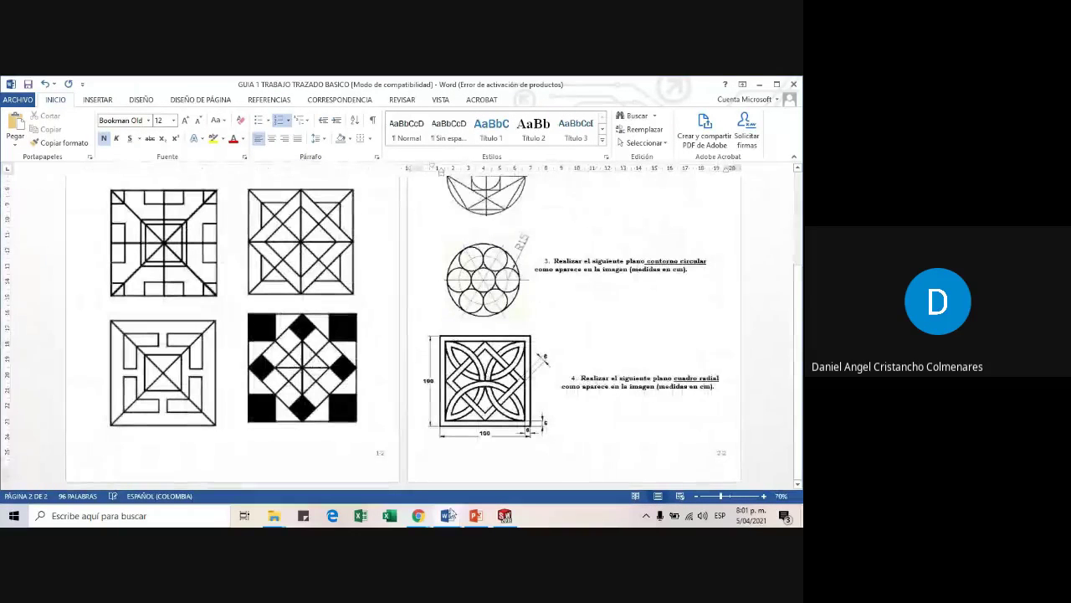
# - Switch to Documento1, examine its exercises and place the text cursor in the unit of the cuadro radial statement
pyautogui.moveTo(446, 515)
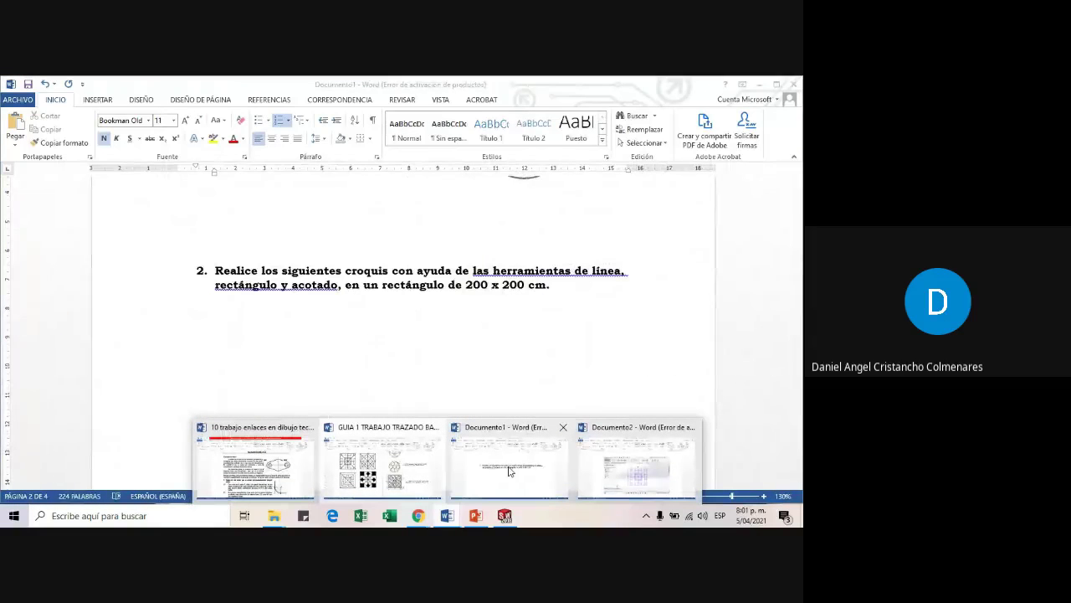
pyautogui.click(510, 471)
pyautogui.scroll(3, 591, 376)
pyautogui.scroll(-4, 596, 376)
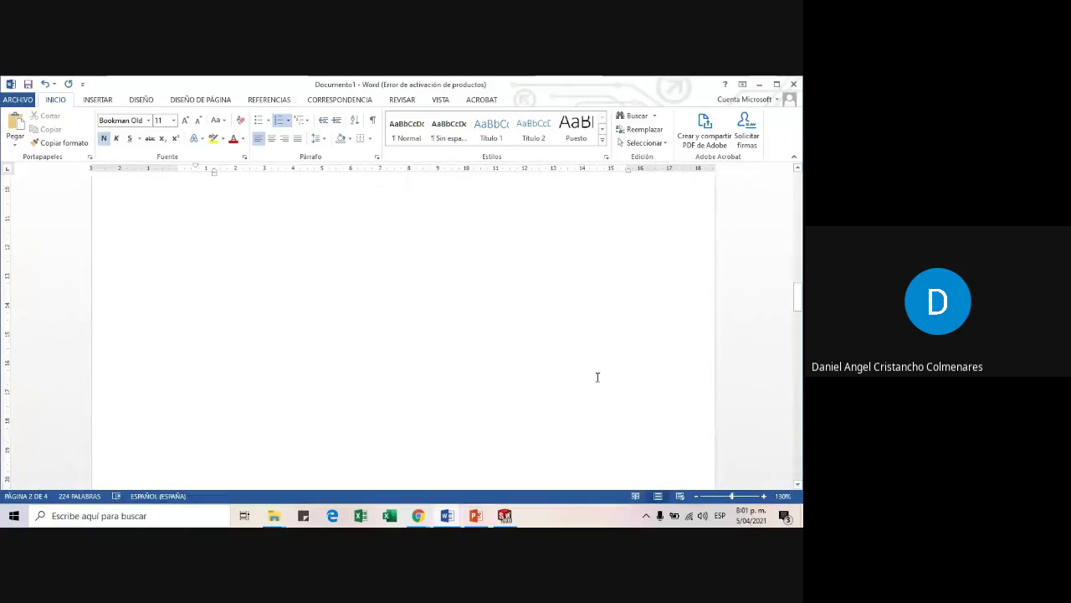
pyautogui.scroll(-15, 598, 376)
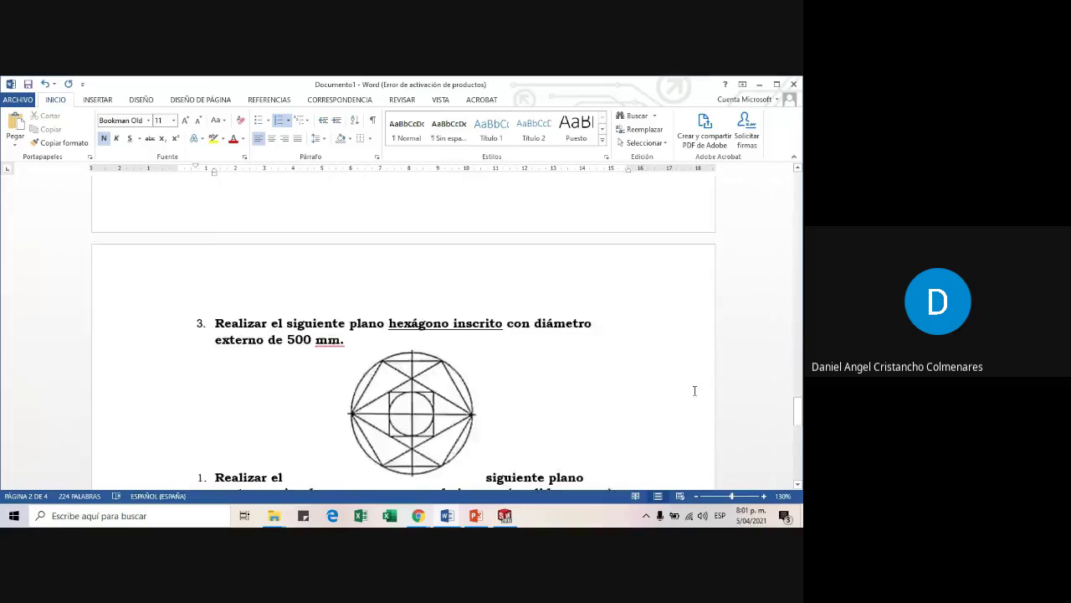
pyautogui.scroll(-4, 666, 400)
pyautogui.scroll(5, 664, 397)
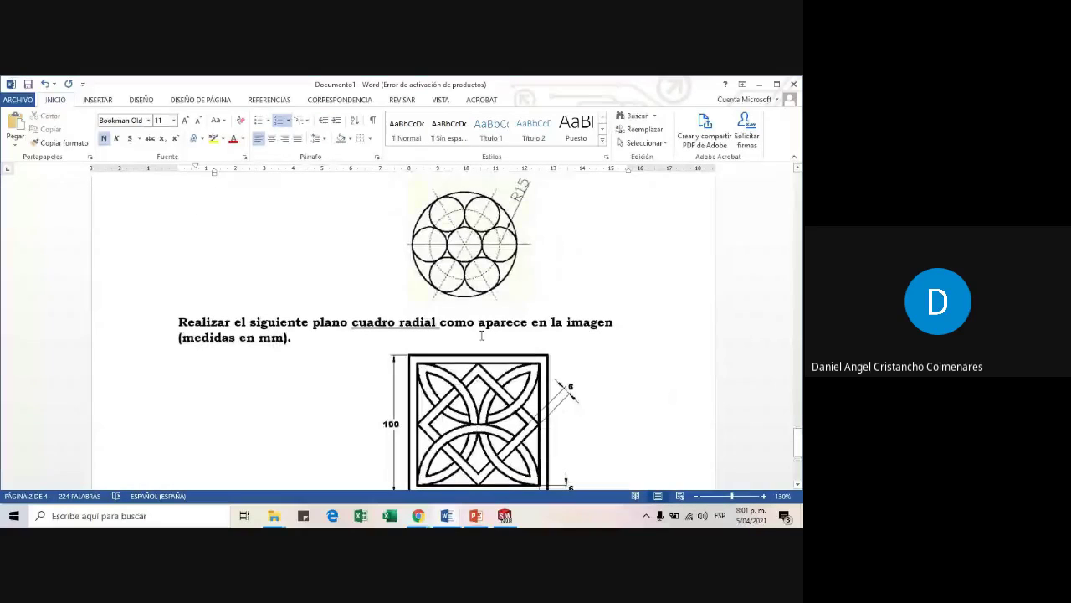
pyautogui.click(271, 337)
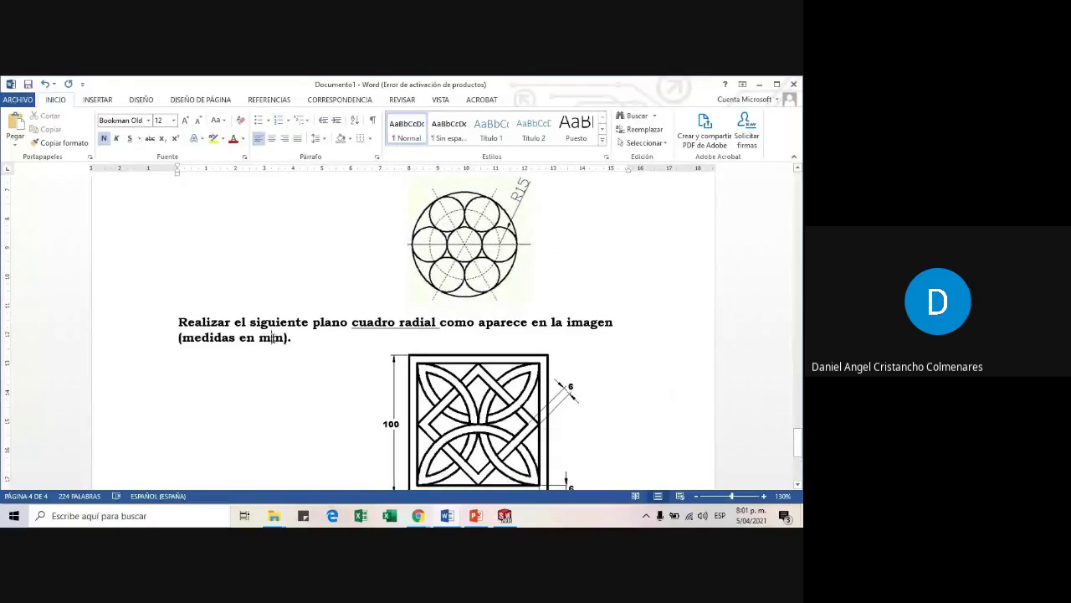
# - Correct the opening word of the regular and irregular polygon questions to "Cuáles" in Documento1
pyautogui.scroll(-6, 416, 327)
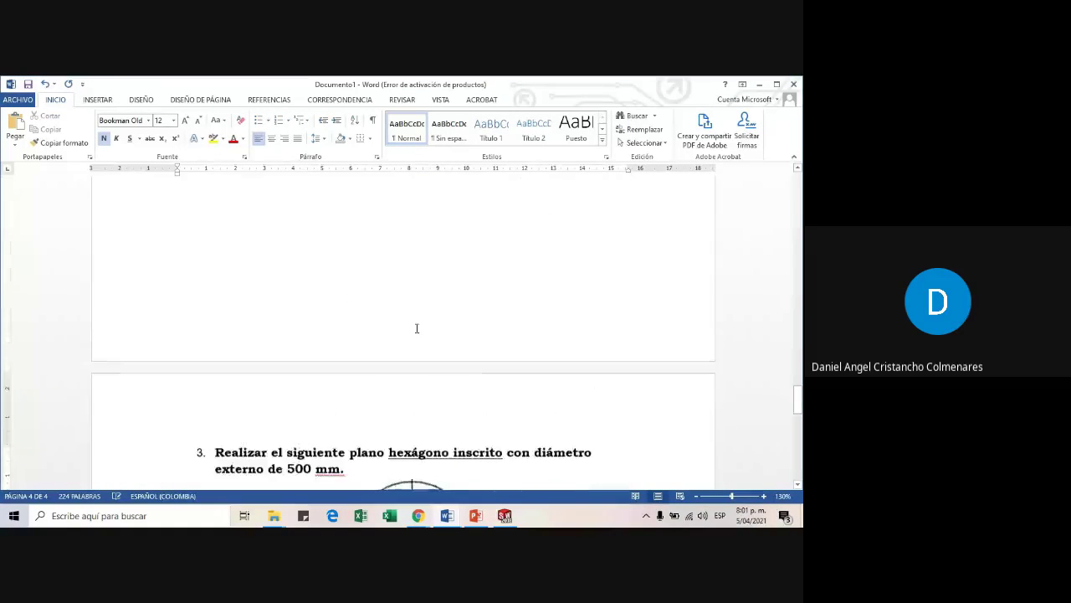
pyautogui.scroll(-2, 502, 358)
pyautogui.scroll(10, 522, 358)
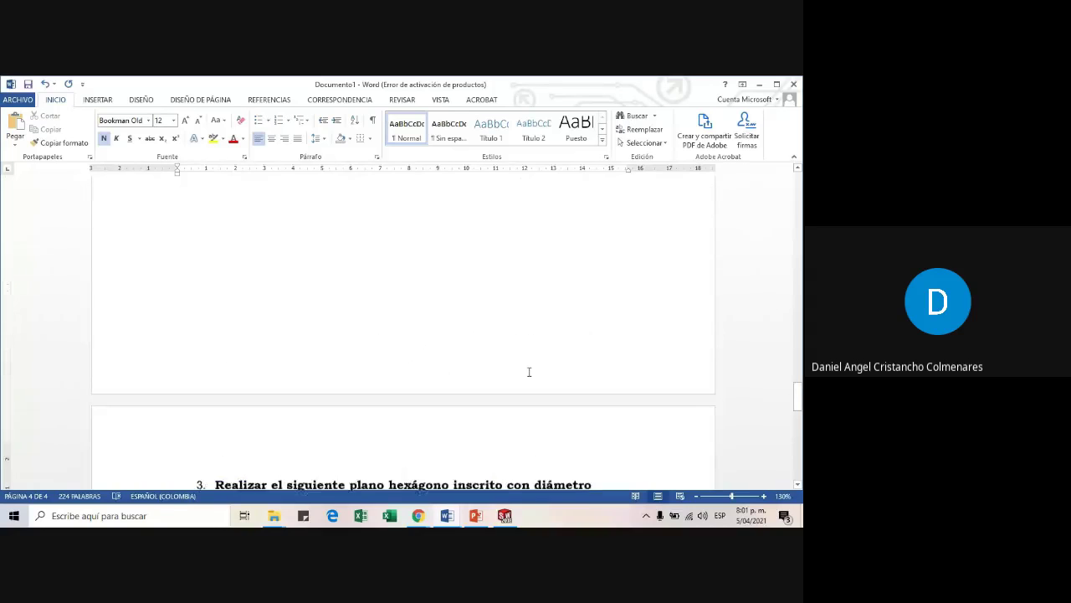
pyautogui.scroll(15, 693, 366)
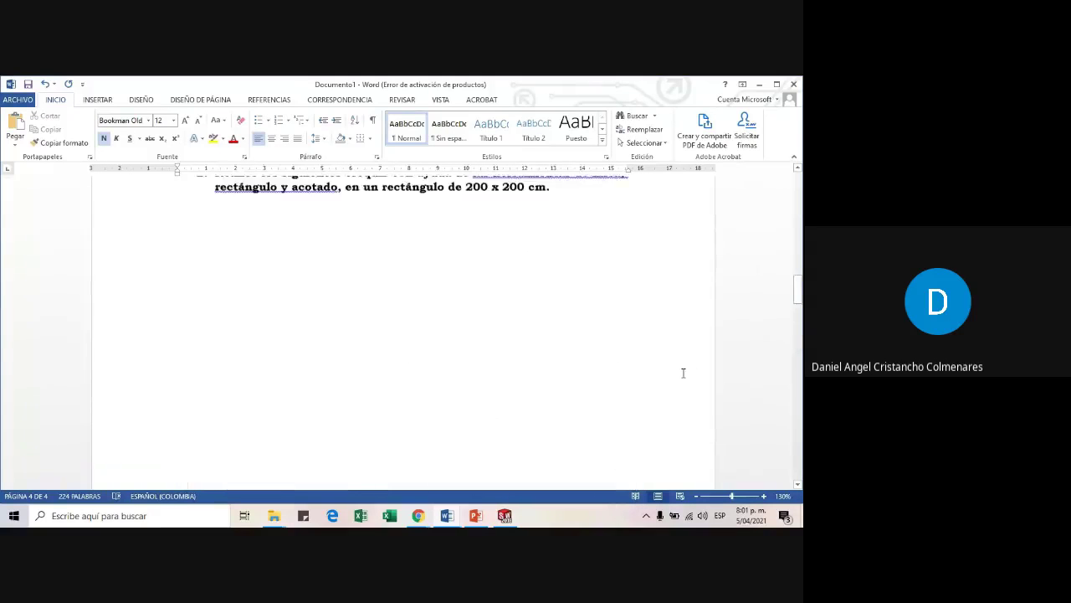
pyautogui.scroll(4, 693, 312)
pyautogui.scroll(-5, 598, 306)
pyautogui.scroll(3, 567, 325)
pyautogui.scroll(3, 98, 301)
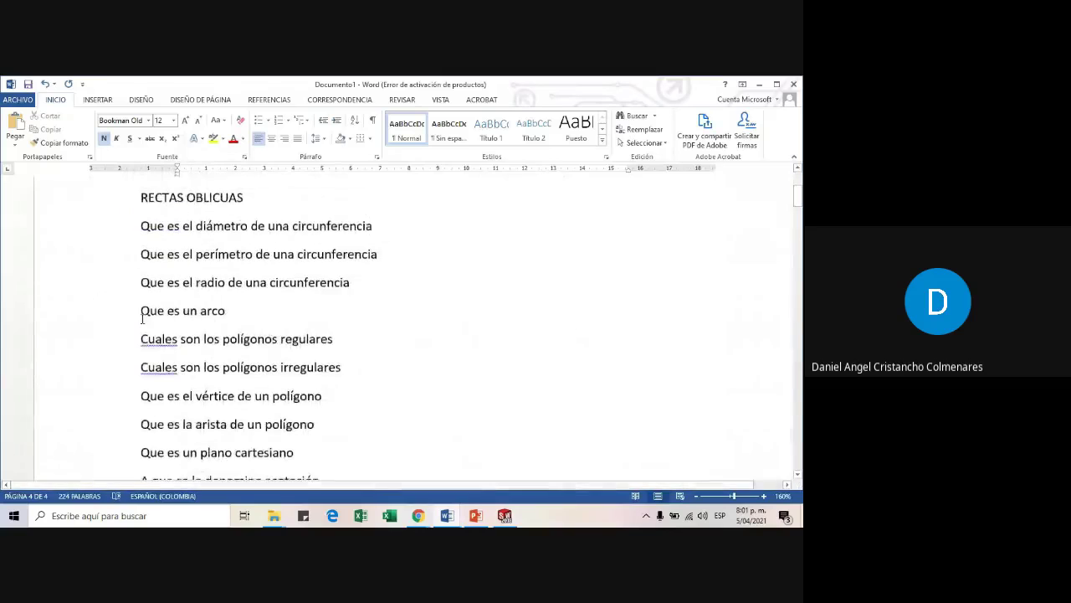
pyautogui.rightClick(171, 341)
pyautogui.click(206, 355)
pyautogui.rightClick(182, 371)
pyautogui.click(227, 383)
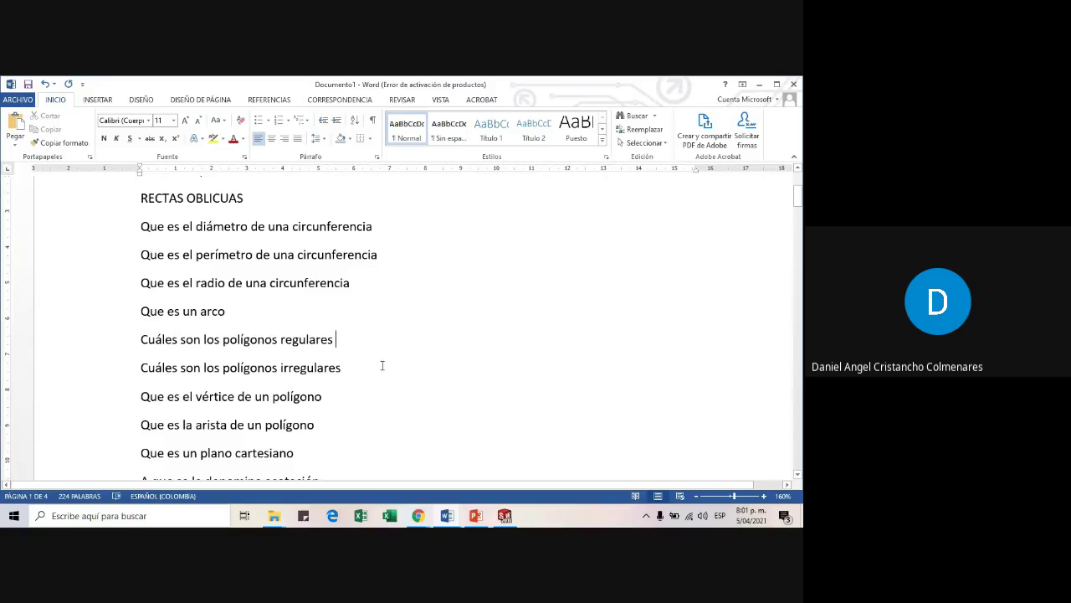
# - Minimise the document, switch to the Meet call in Chrome and close the joining-information popup
pyautogui.hotkey('alt', 'Tab')
pyautogui.click(759, 84)
pyautogui.moveTo(418, 516)
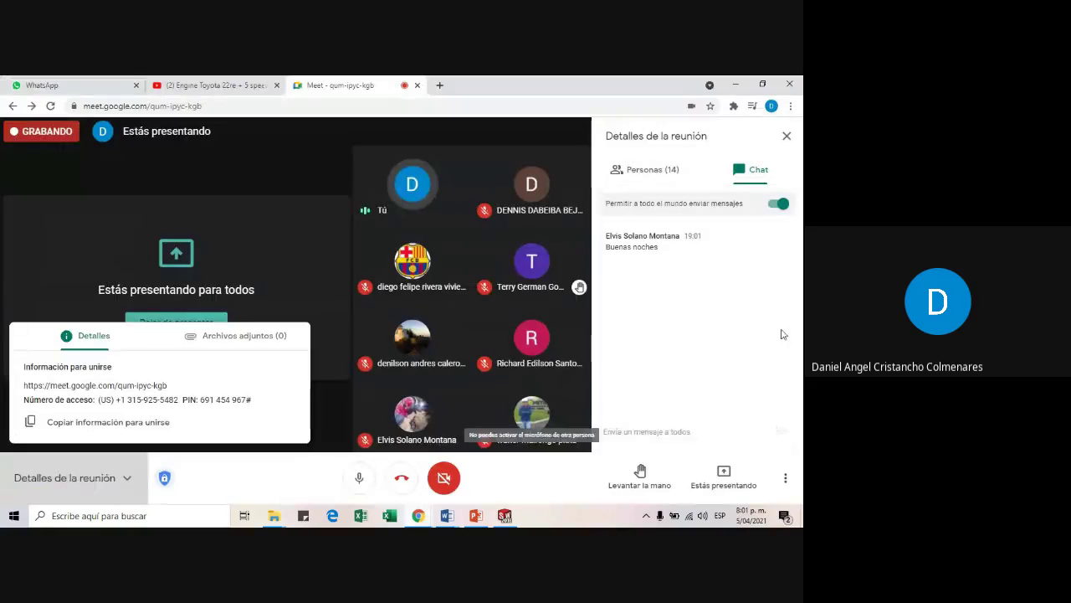
pyautogui.click(351, 460)
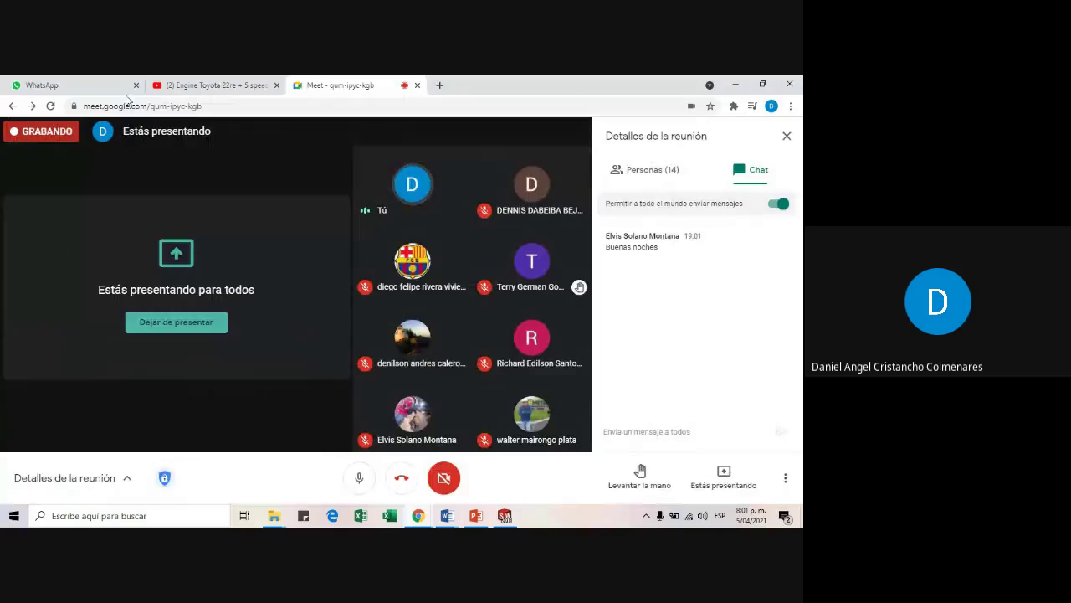
# - Check the first group chat in WhatsApp Web and the YouTube page, and return to the Meet call
pyautogui.click(42, 85)
pyautogui.click(143, 253)
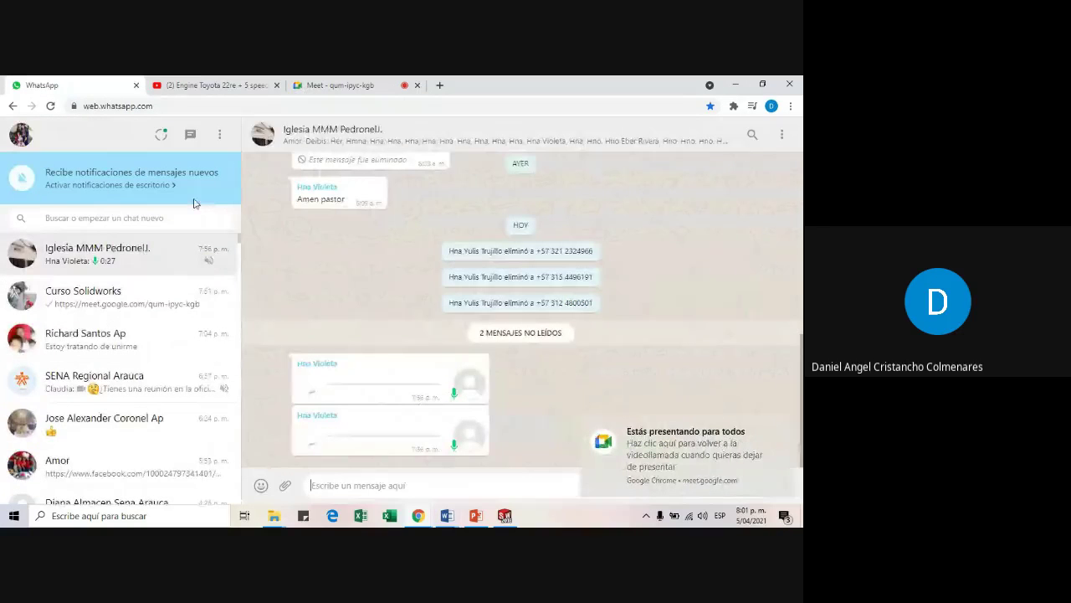
pyautogui.click(209, 84)
pyautogui.click(363, 84)
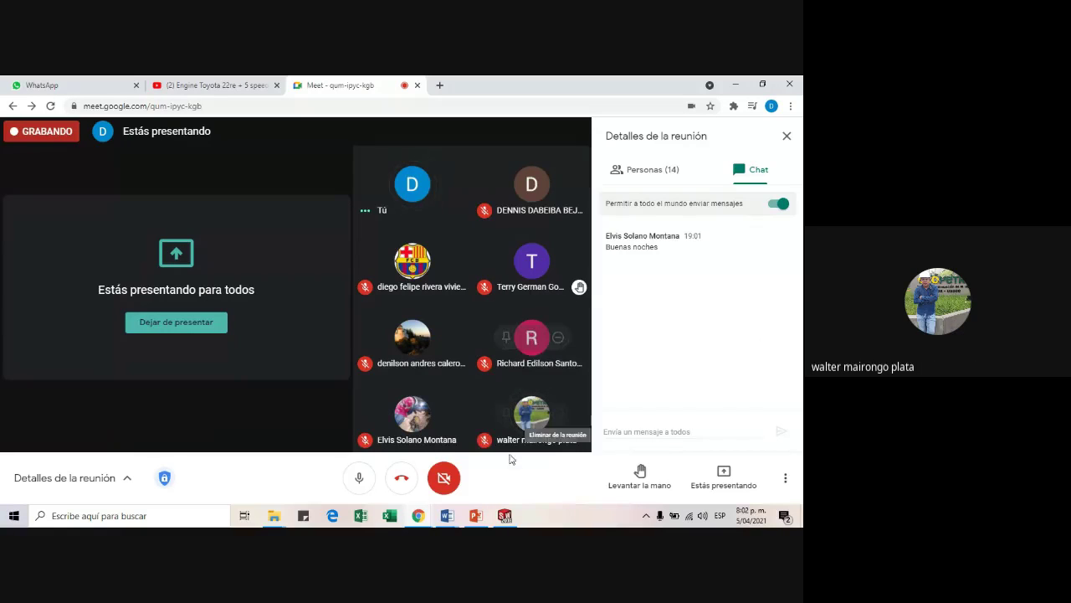
# - Toggle the call's camera, and check the time and date in the system calendar
pyautogui.click(443, 477)
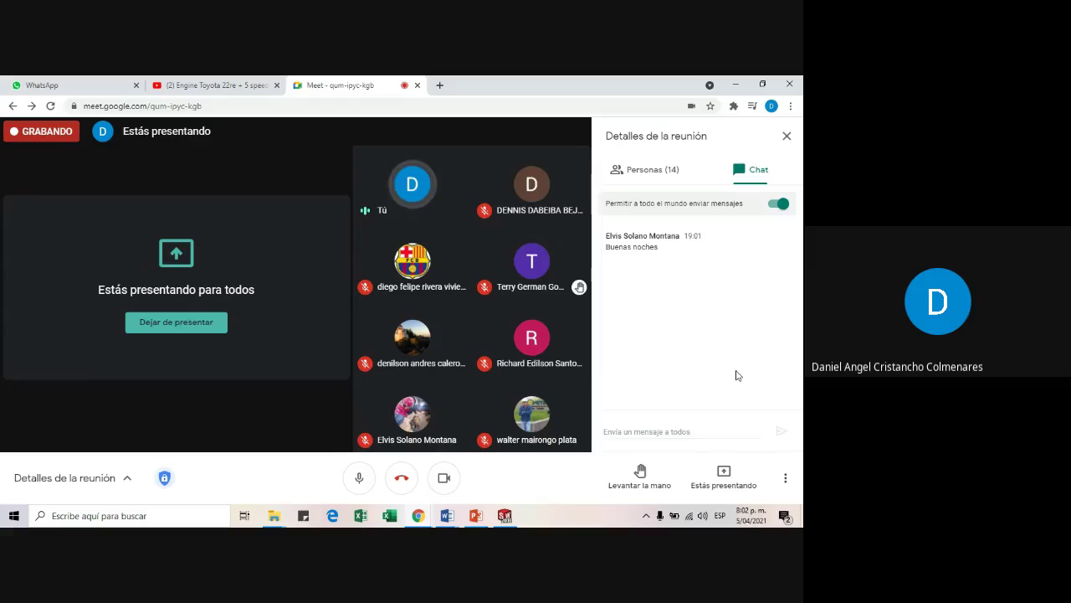
pyautogui.click(746, 523)
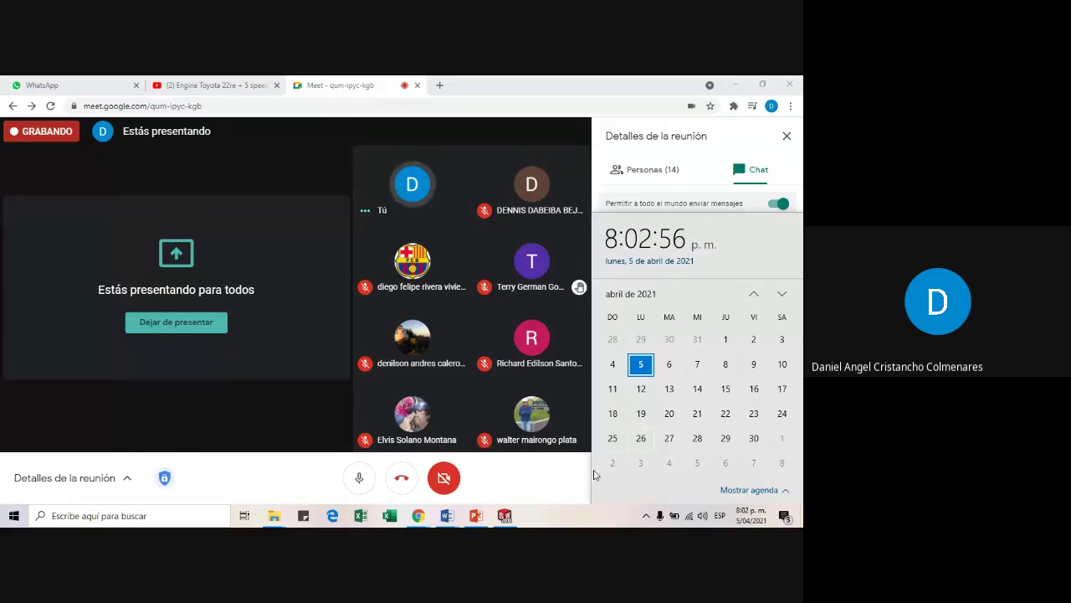
pyautogui.click(565, 496)
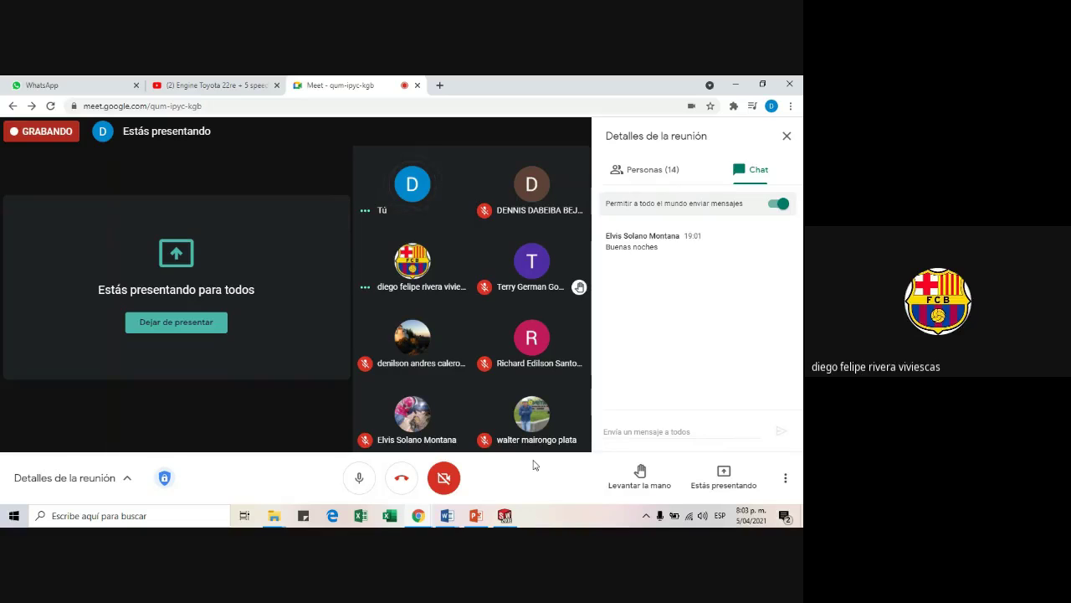
# - Stop presenting the screen in the Meet call
pyautogui.click(734, 481)
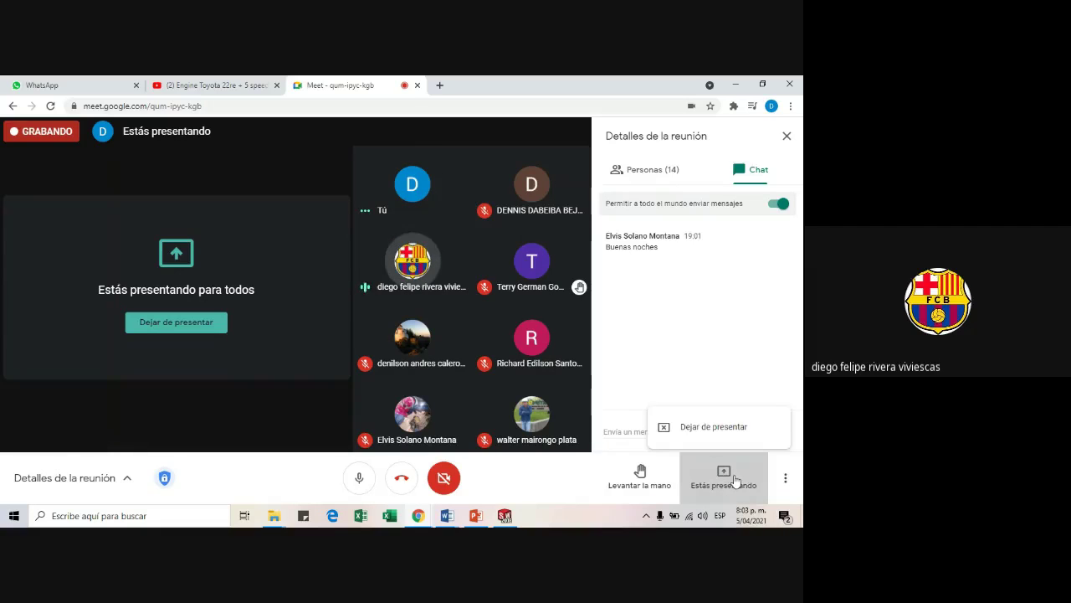
pyautogui.click(700, 425)
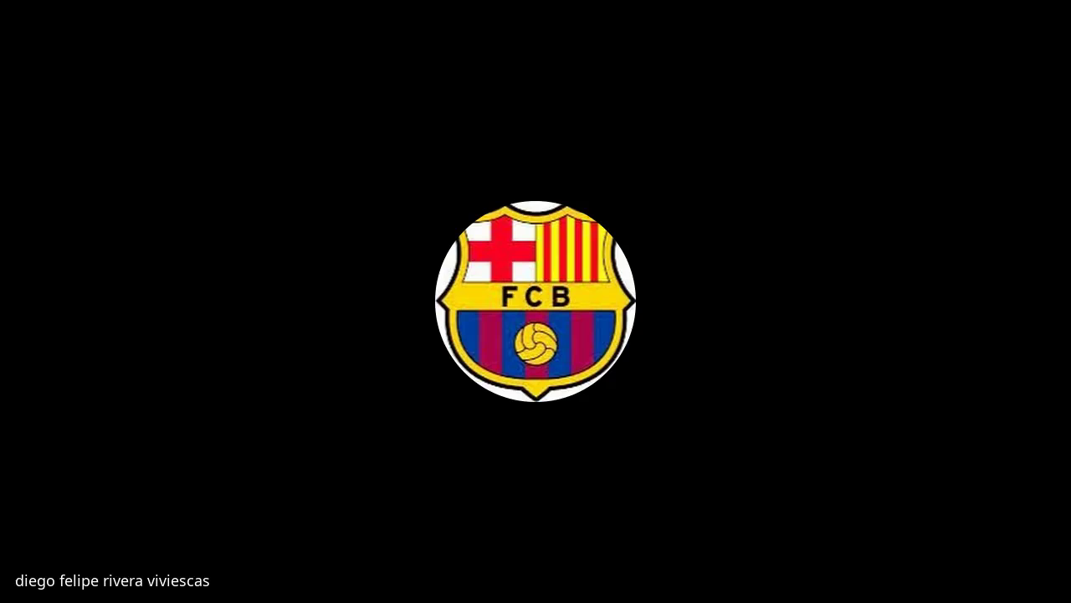